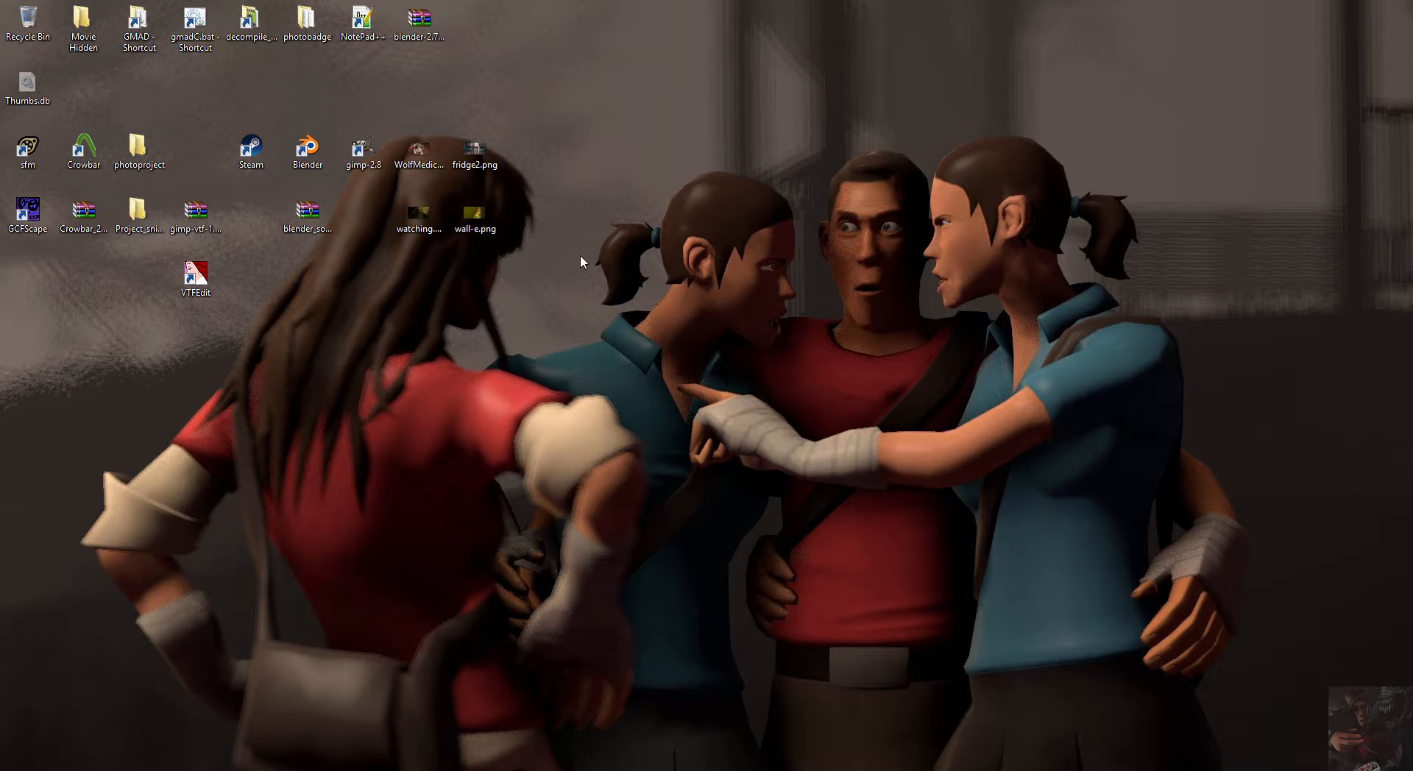
Try to launch Blender from the desktop, and quit the session already running without saving its changes
left_click(312, 154)
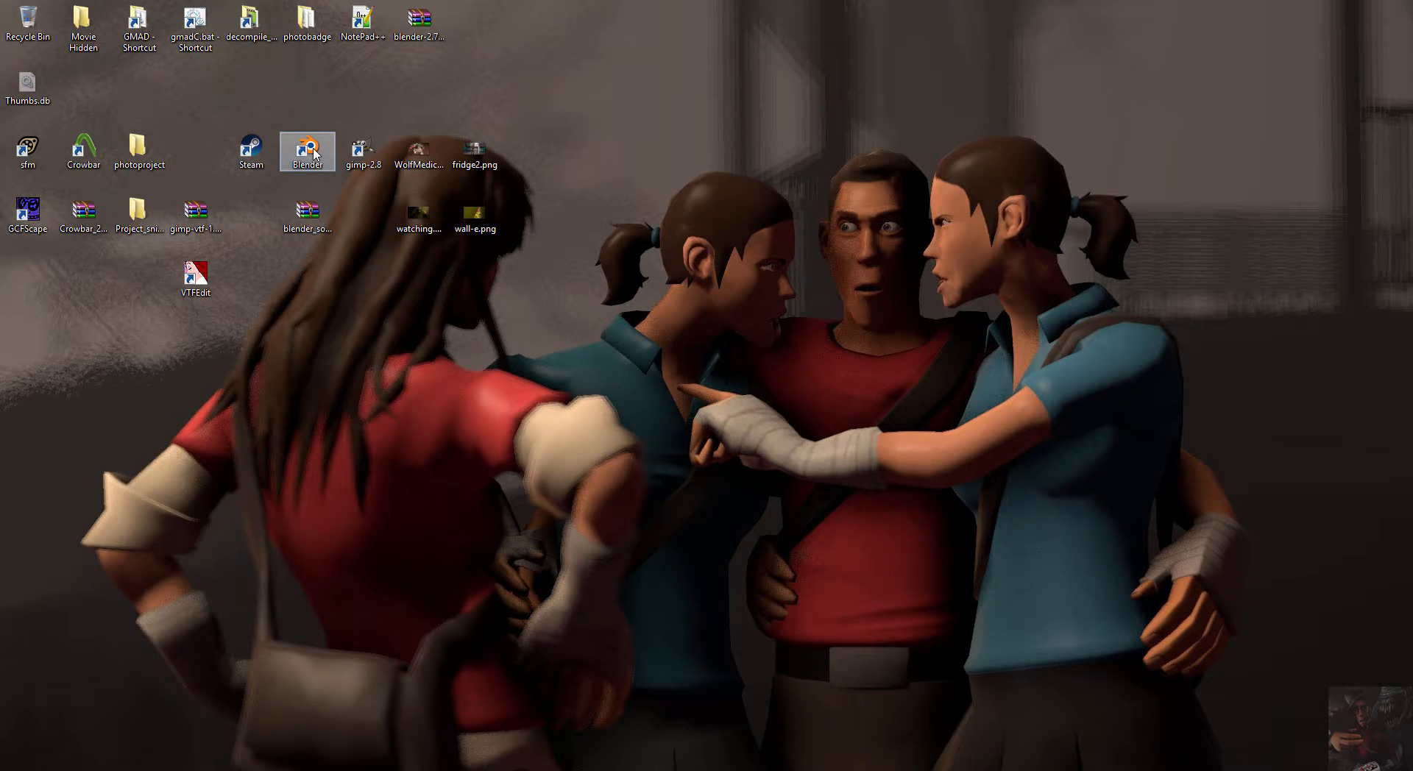
double_click(313, 153)
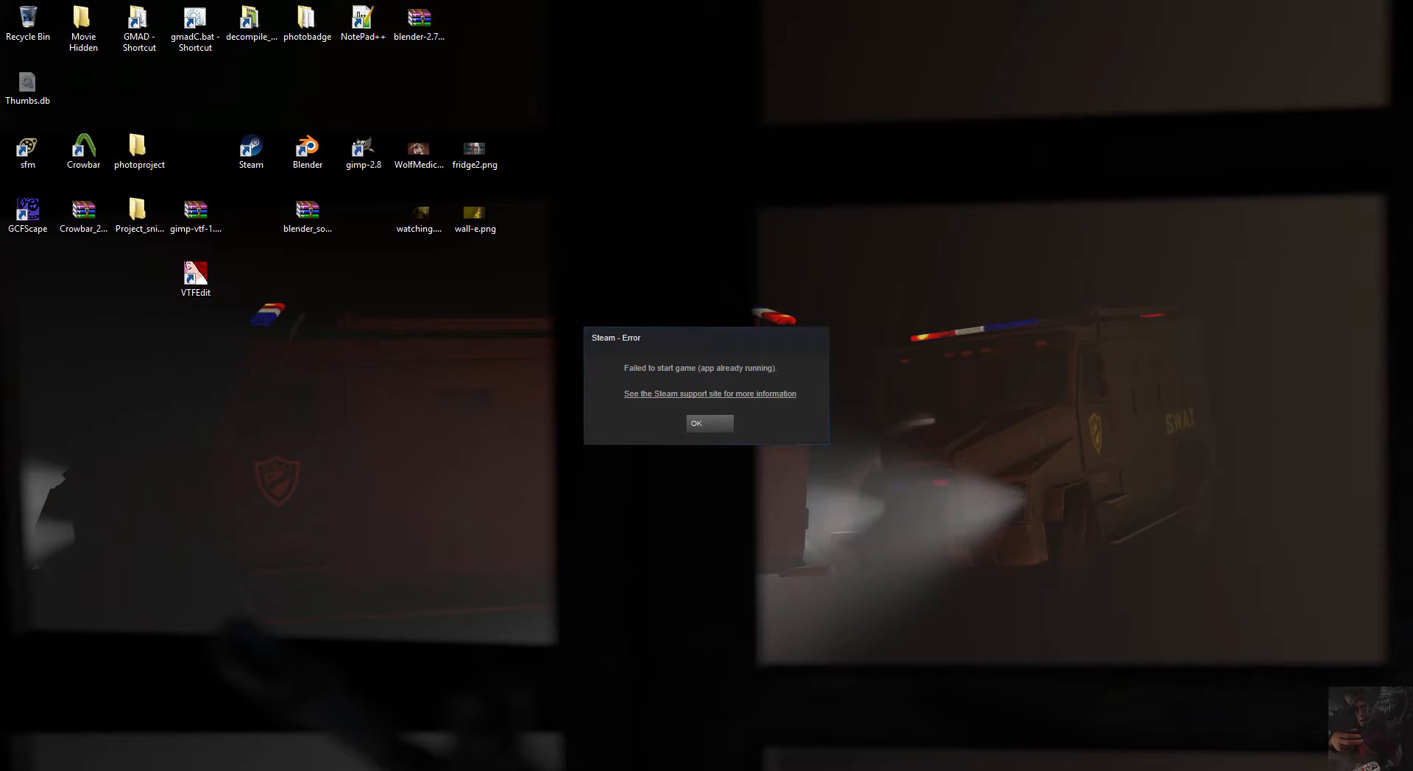
left_click(709, 423)
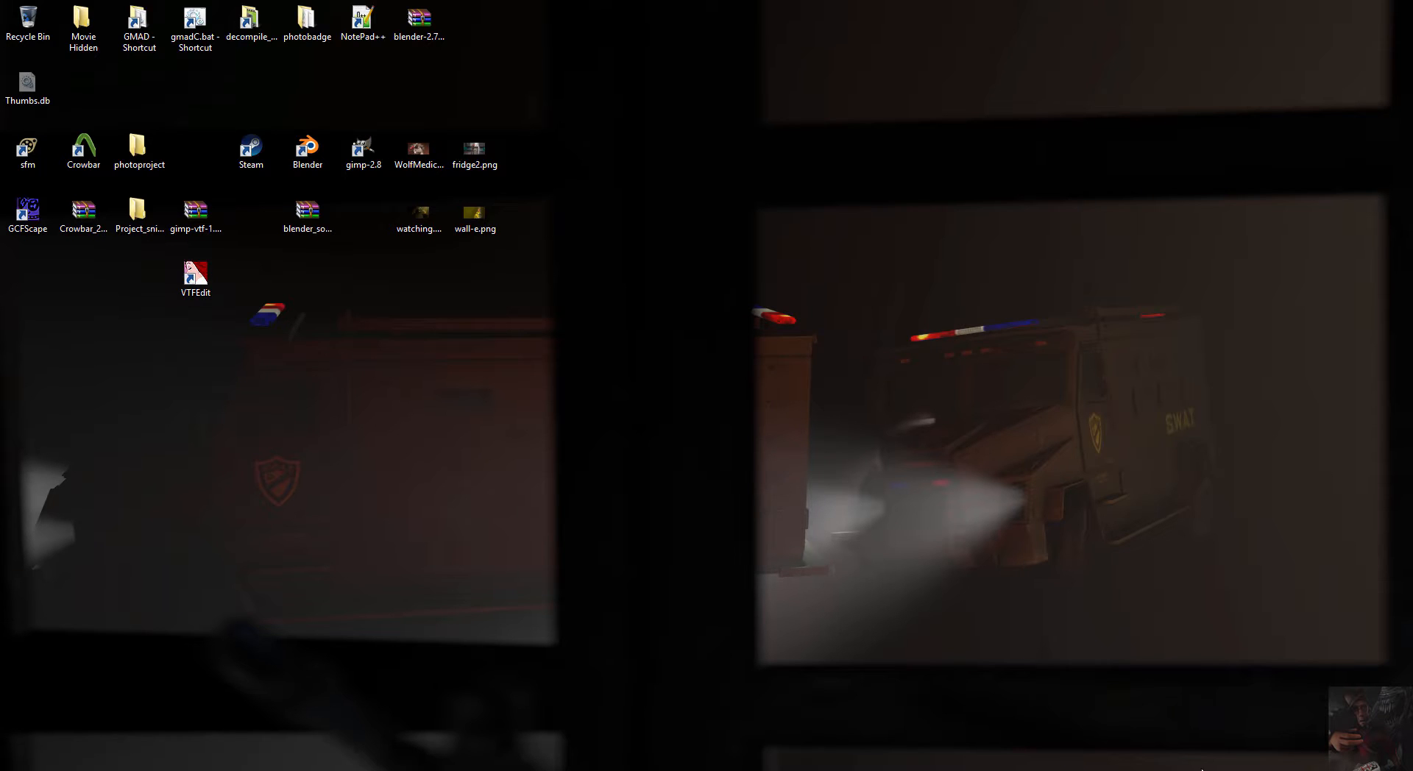
key("alt+Tab")
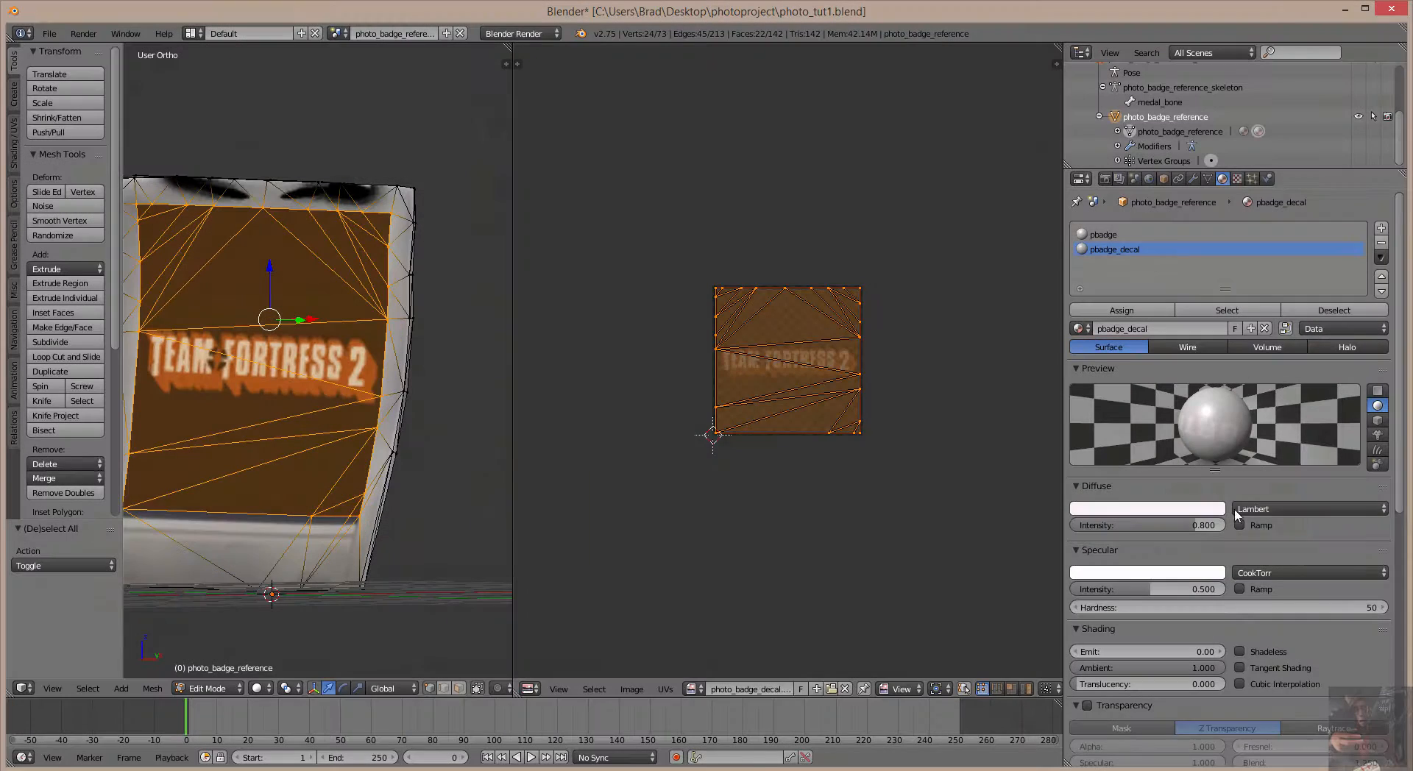
left_click(1392, 9)
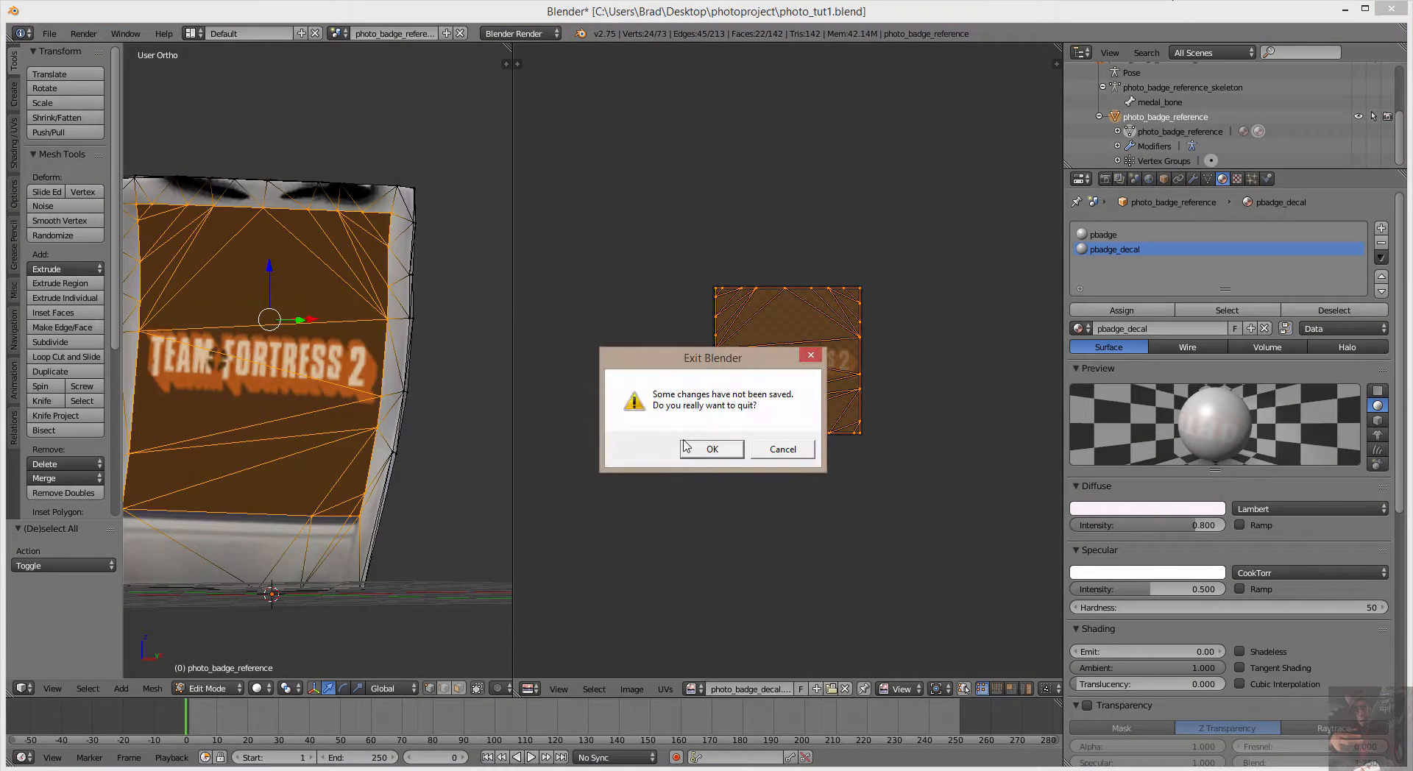
left_click(703, 448)
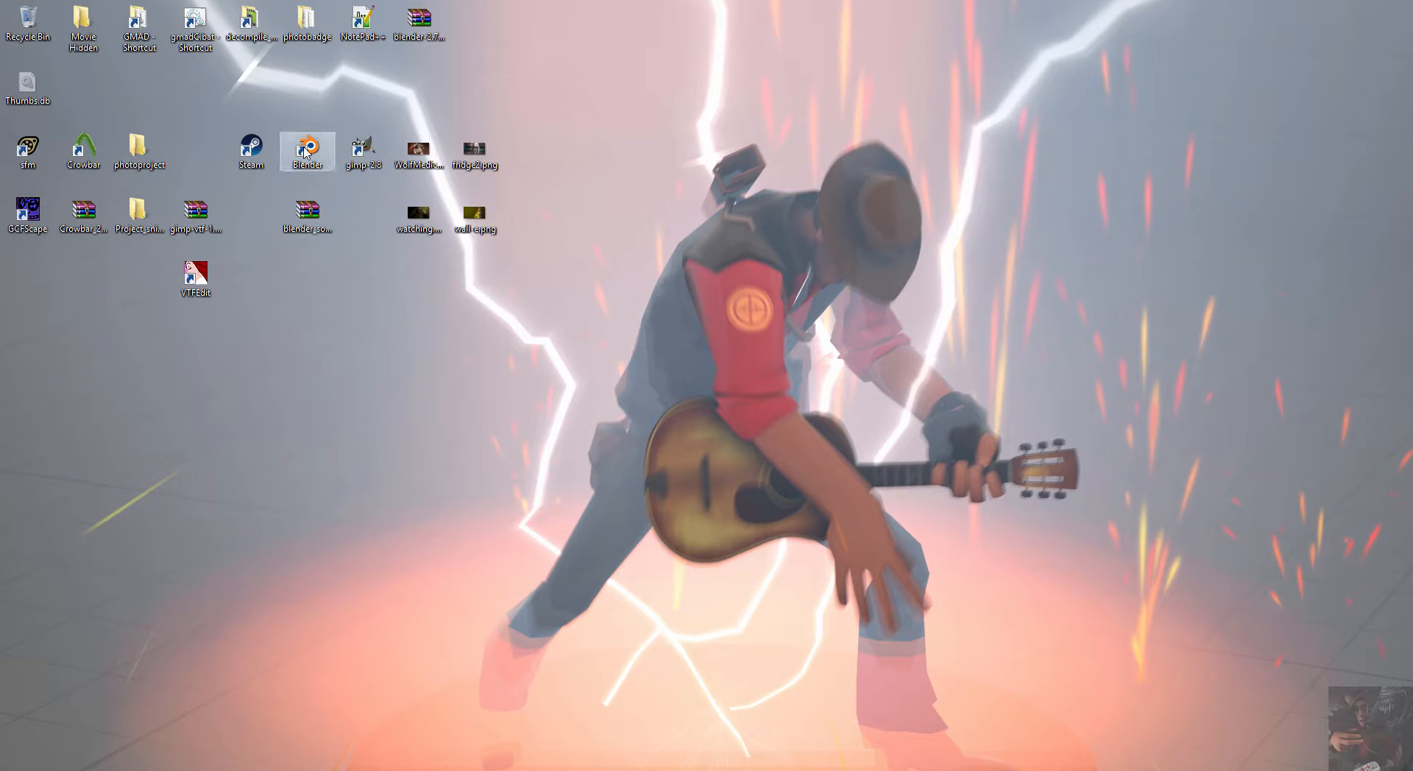
Launch Blender from the desktop and open the recent file photo_tut1.blend, viewing the badge from its picture side
double_click(307, 155)
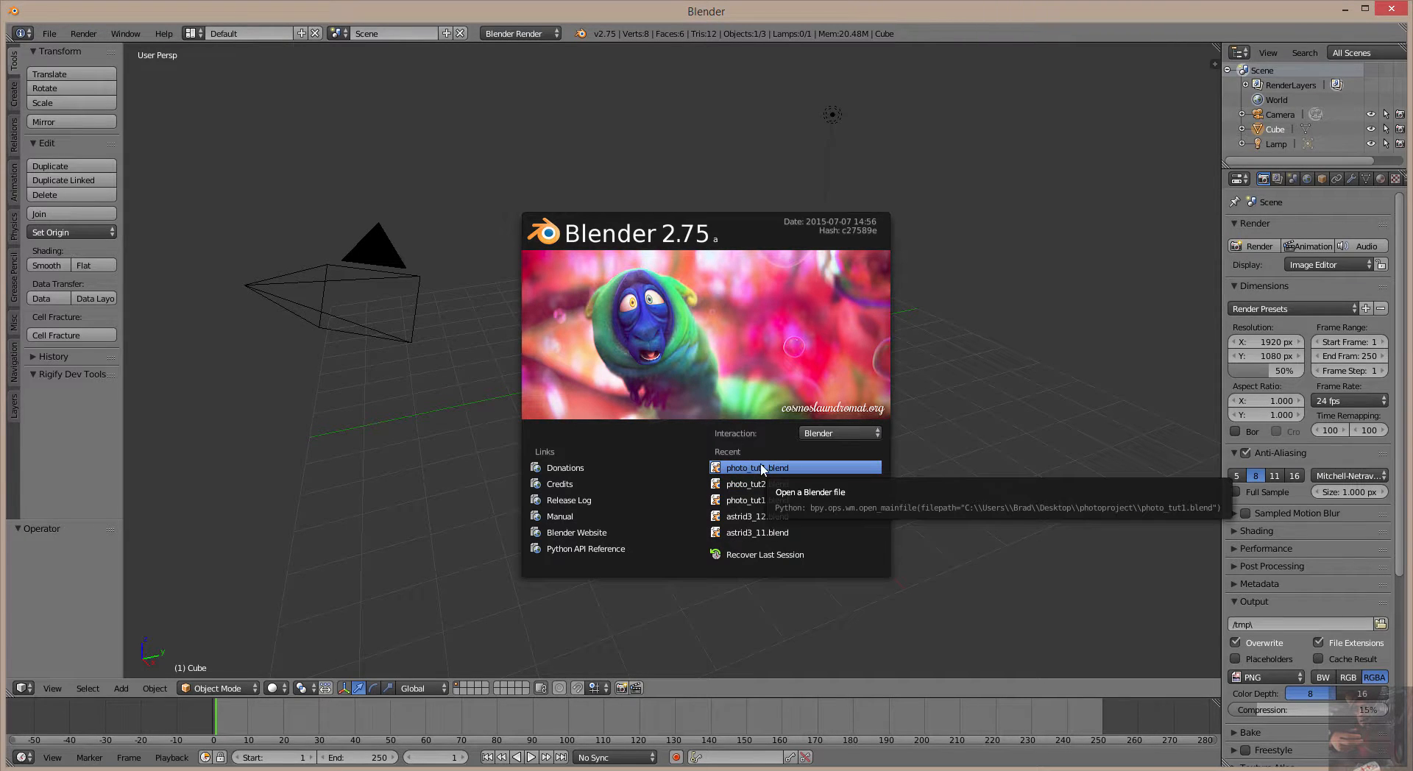
left_click(762, 468)
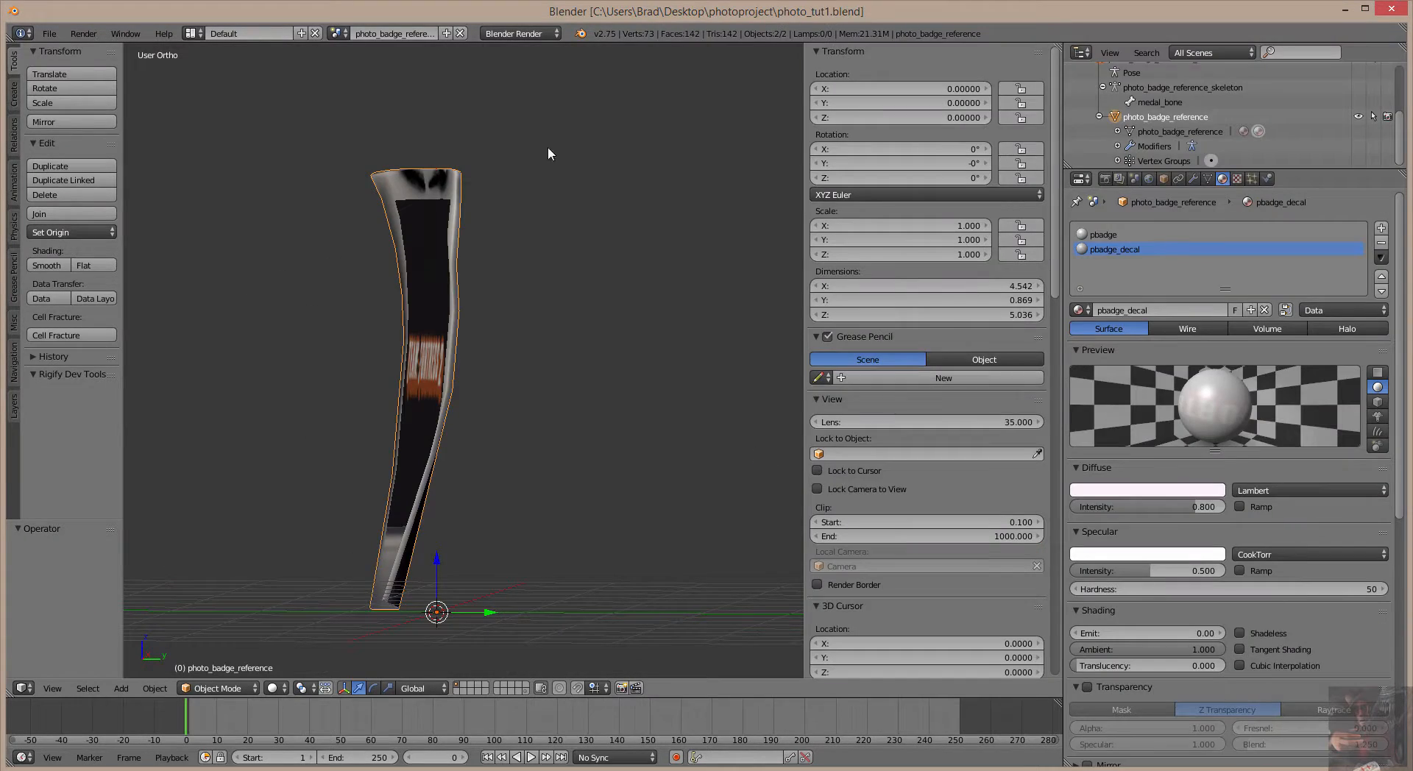
left_click_drag(505, 337, 611, 357)
scroll(631, 307, "down", 3)
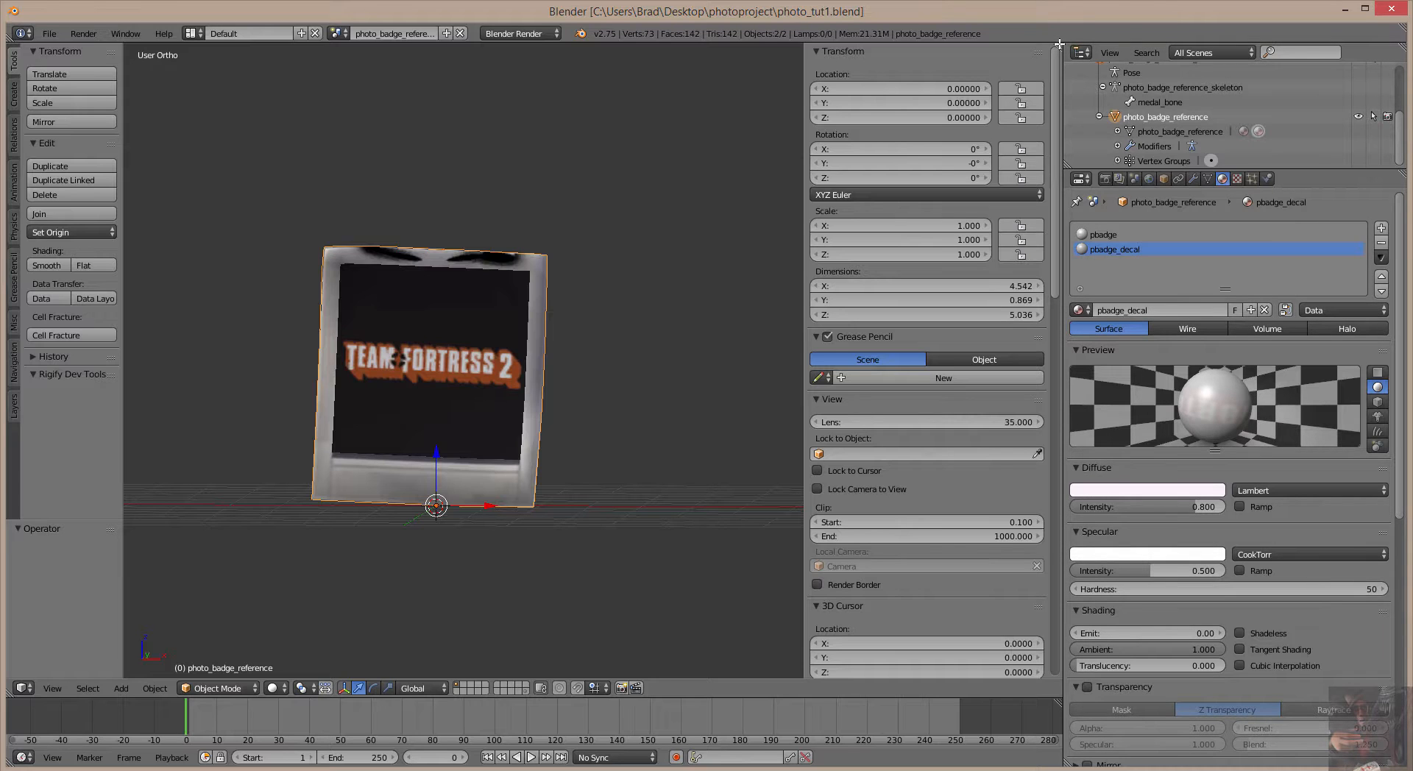
Split the 3D view into two side-by-side views and hide the tool shelf and properties region in both
left_click_drag(1058, 44, 598, 169)
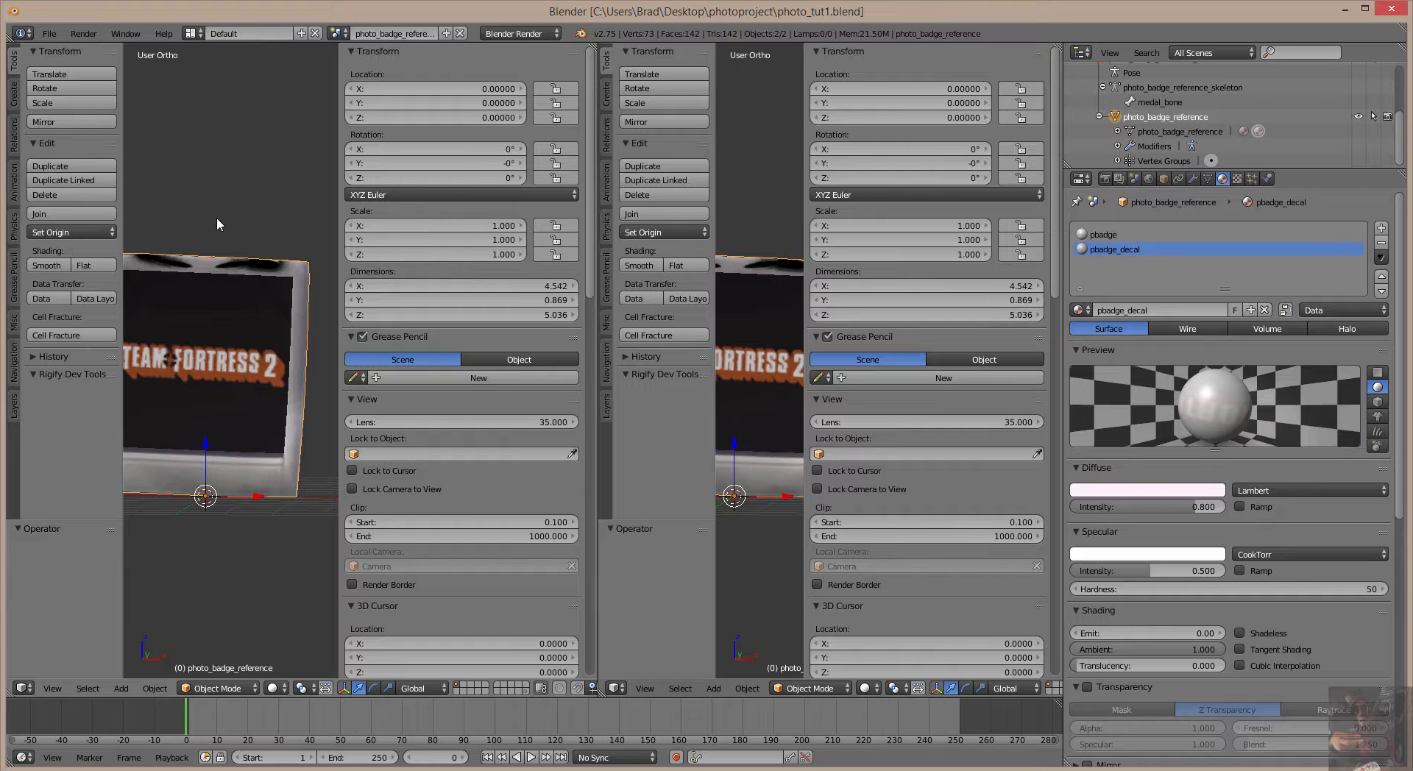
key("t")
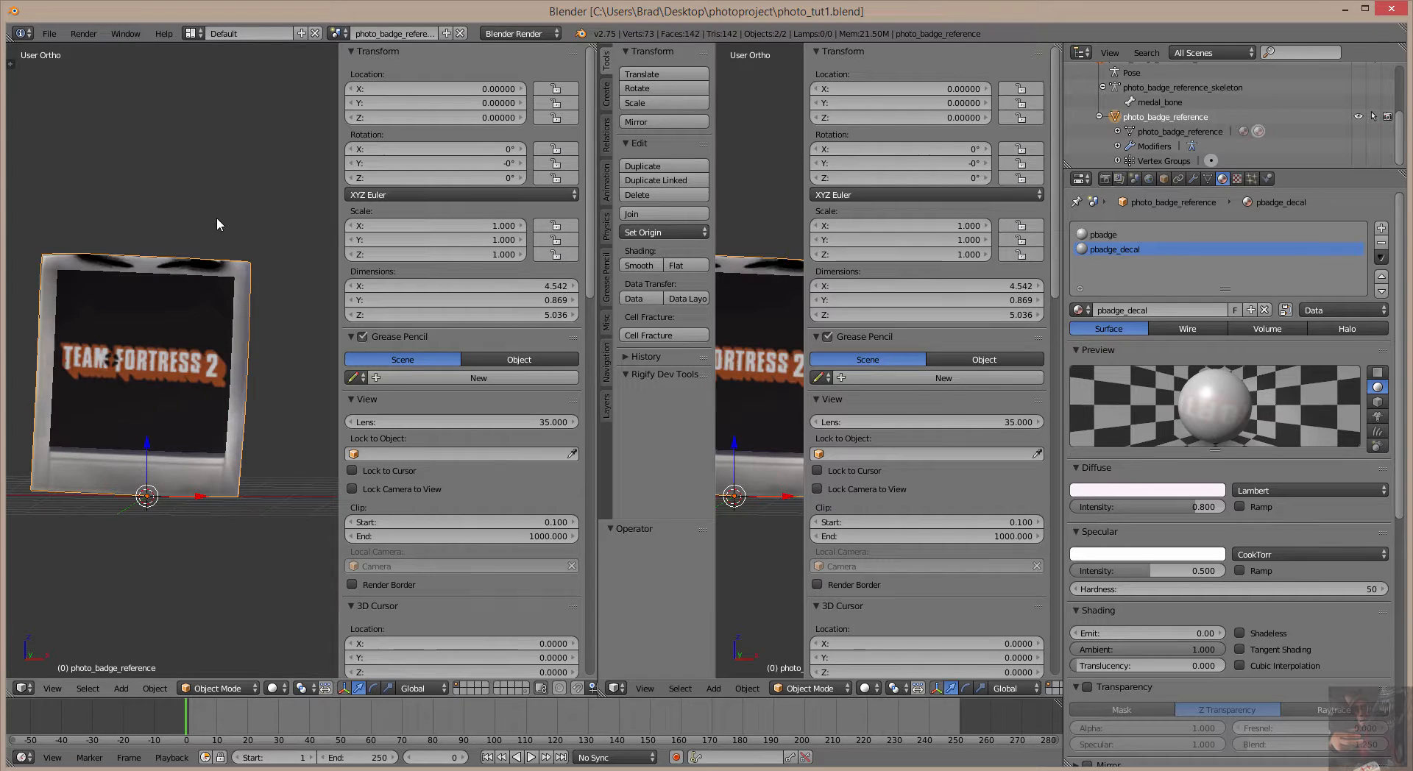
key("n")
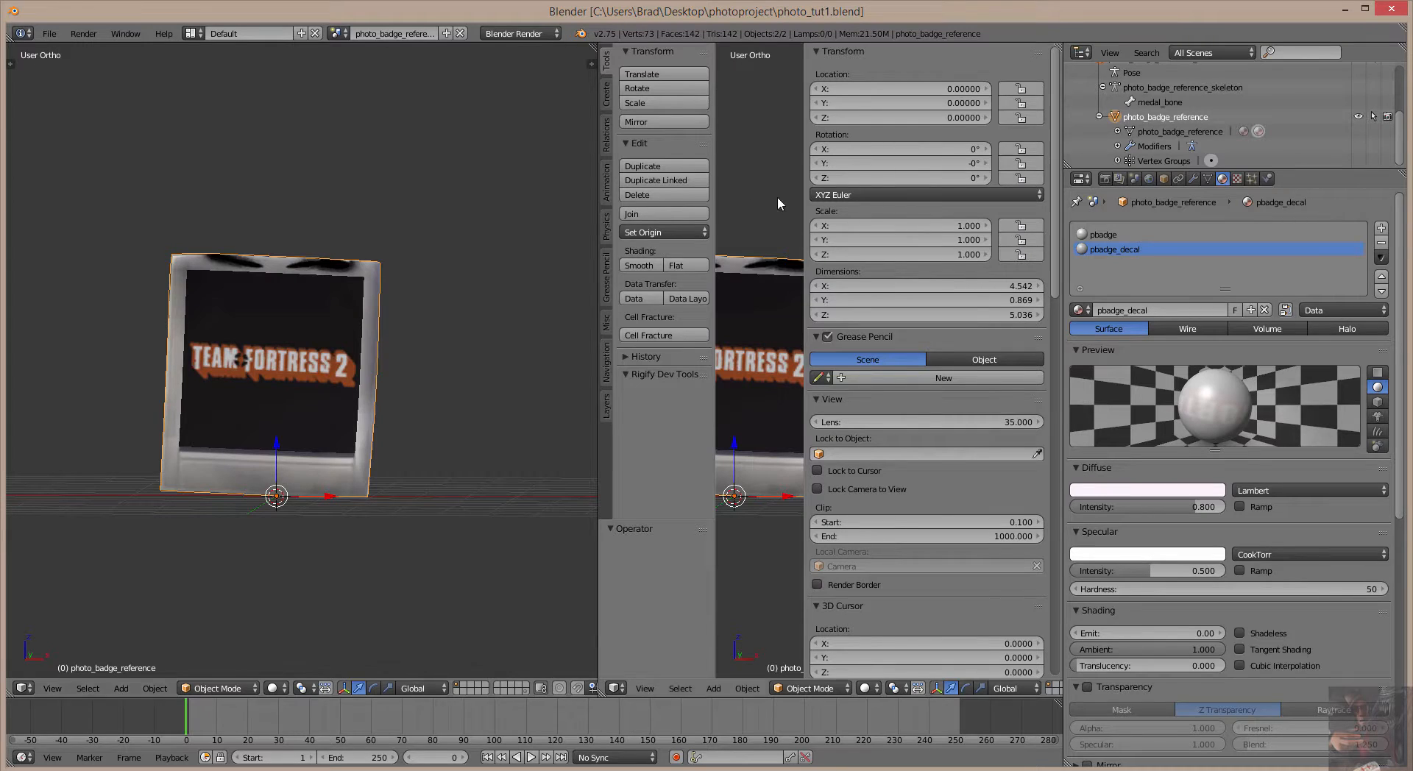
key("t")
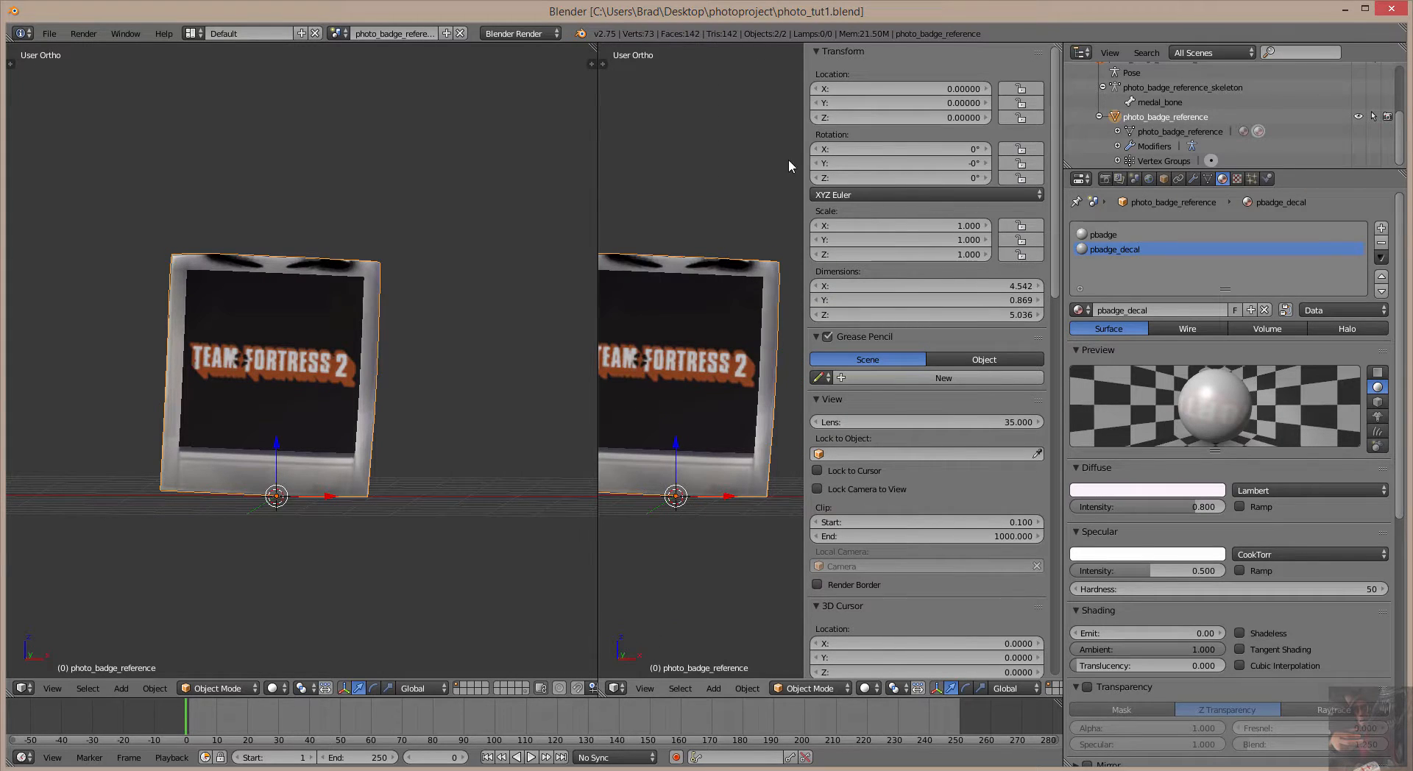
key("n")
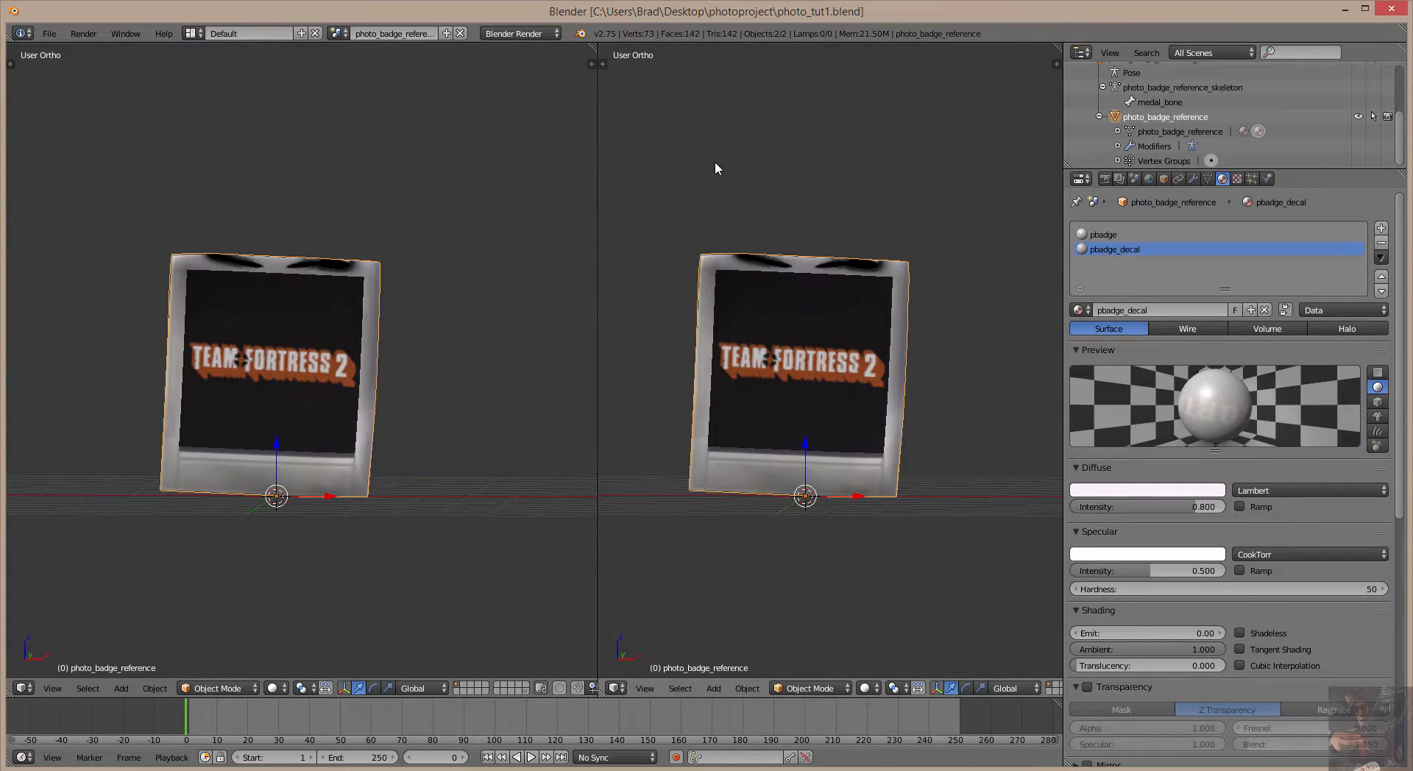
Change the second view to the UV/Image Editor and put the photo_badge_reference mesh into Edit Mode
left_click(618, 688)
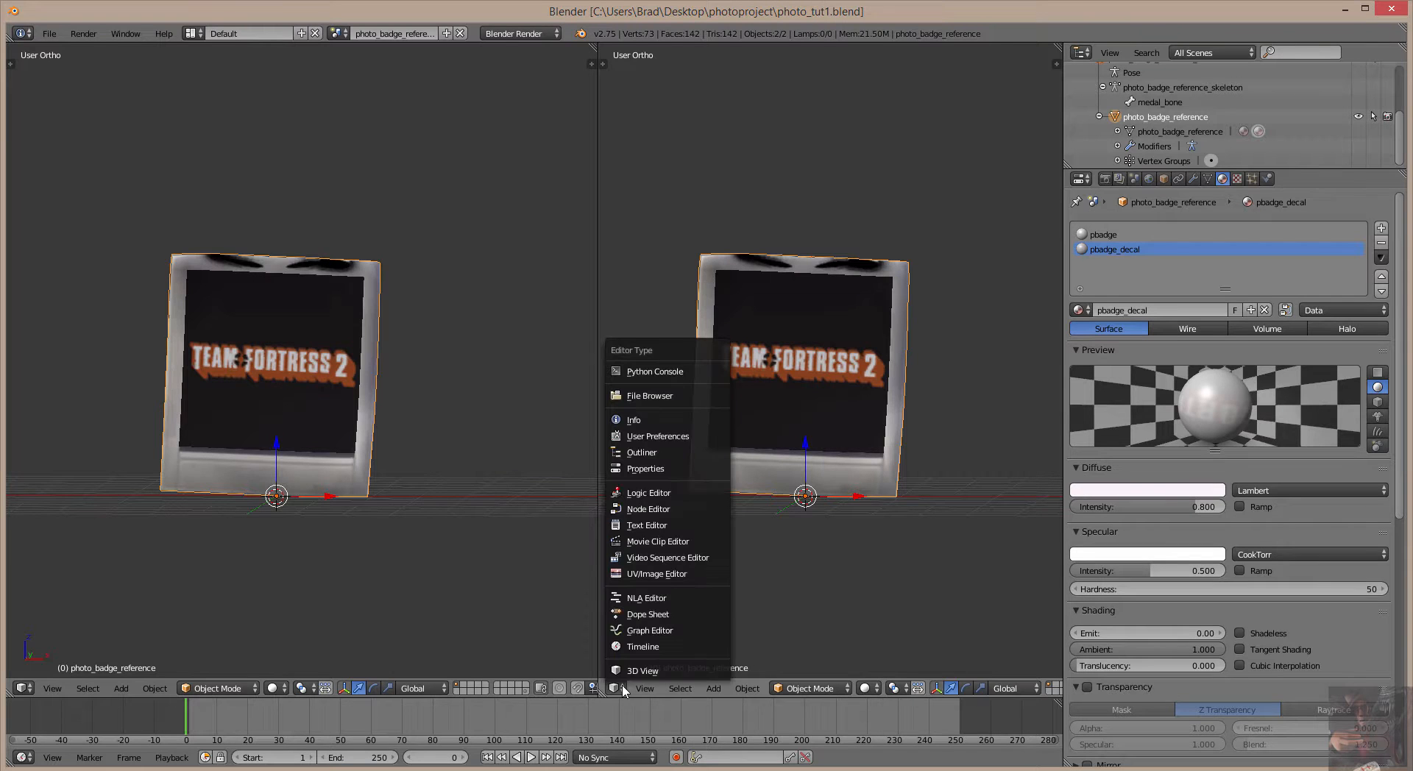
left_click(653, 573)
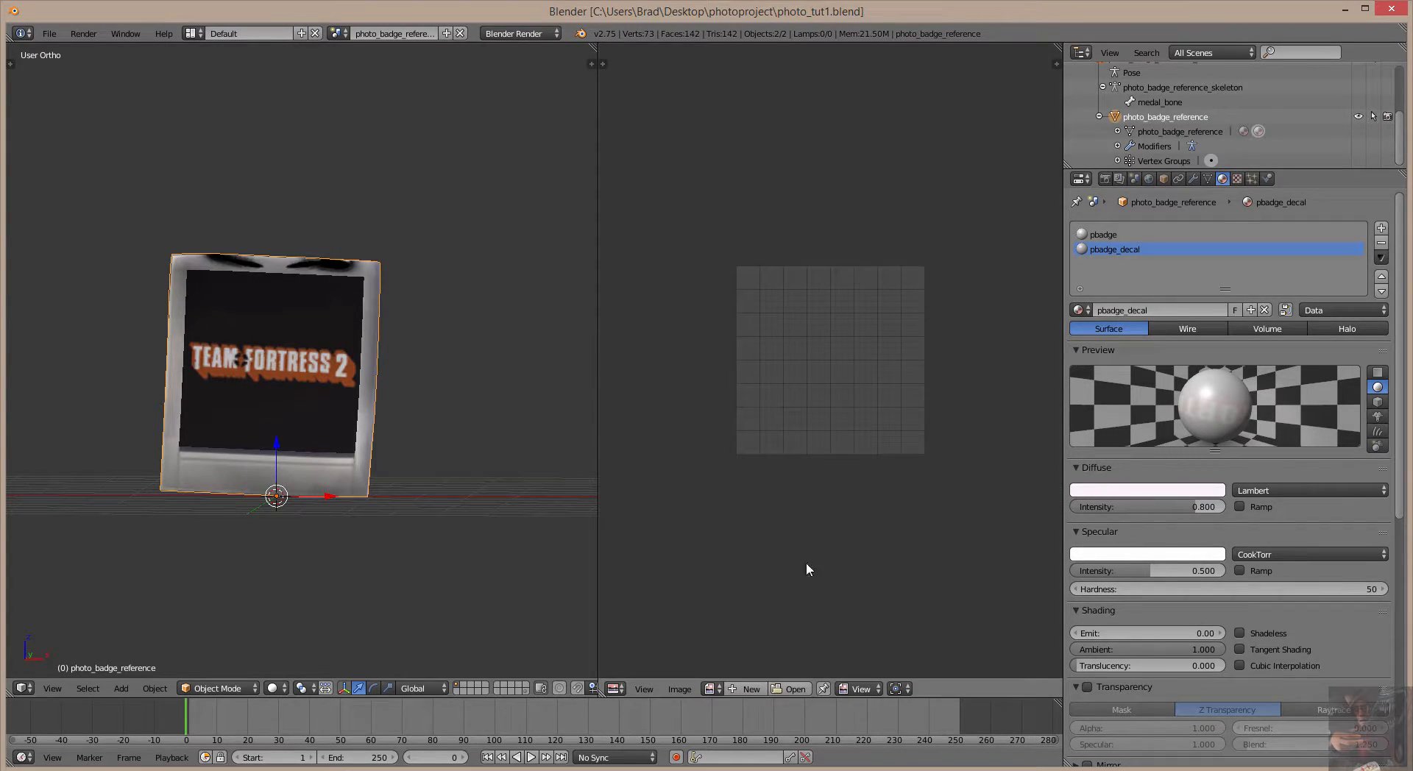
right_click(377, 286)
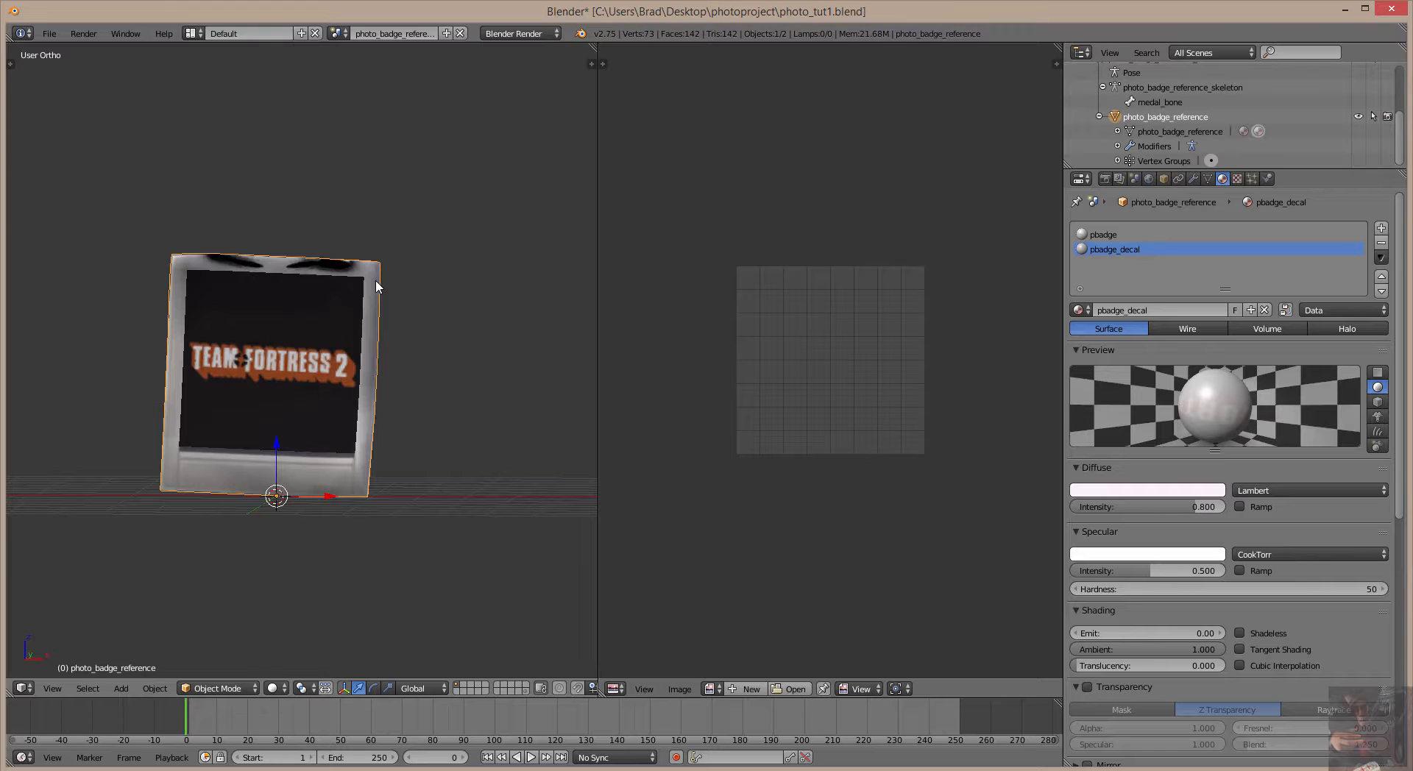
key("Tab")
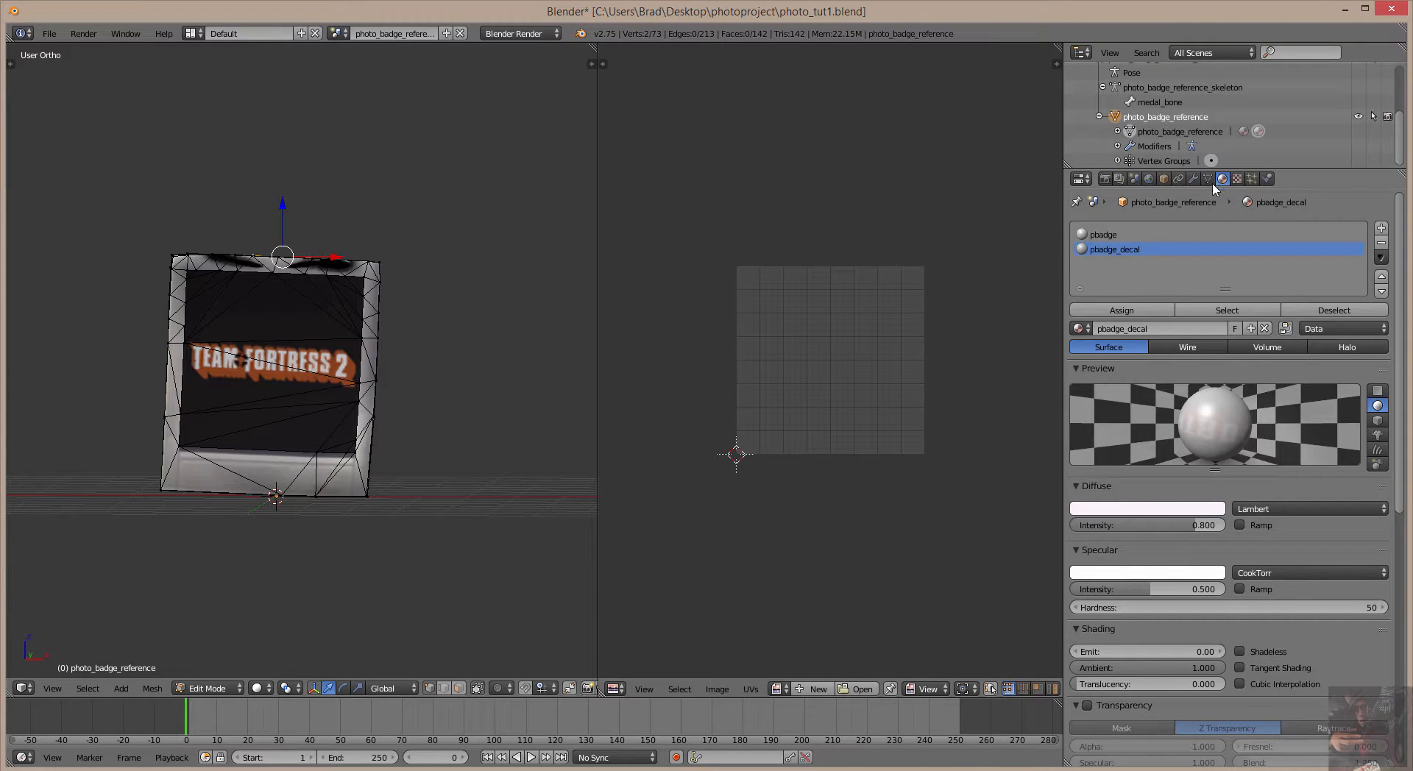
Select the faces assigned to the pbadge material and select all of their UVs
left_click(1103, 235)
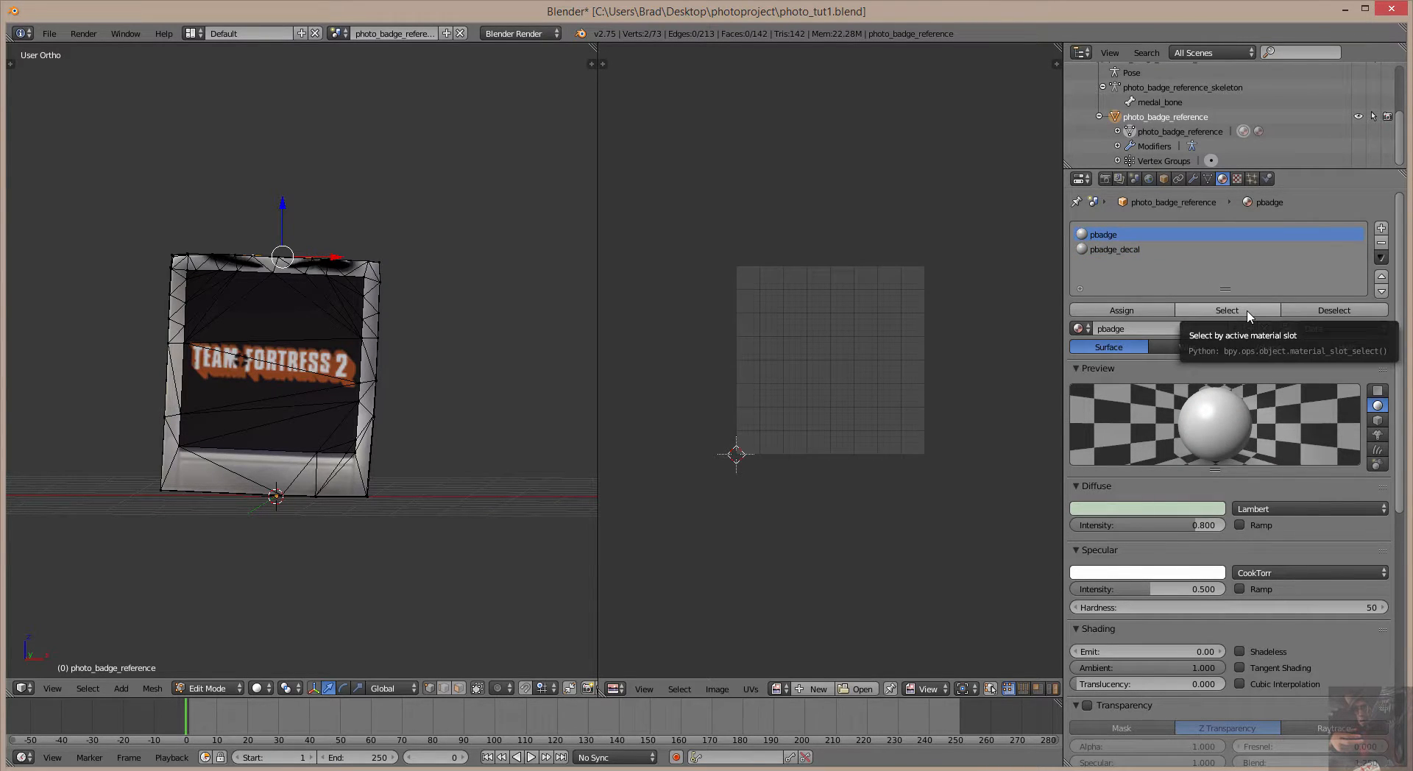
left_click(1248, 315)
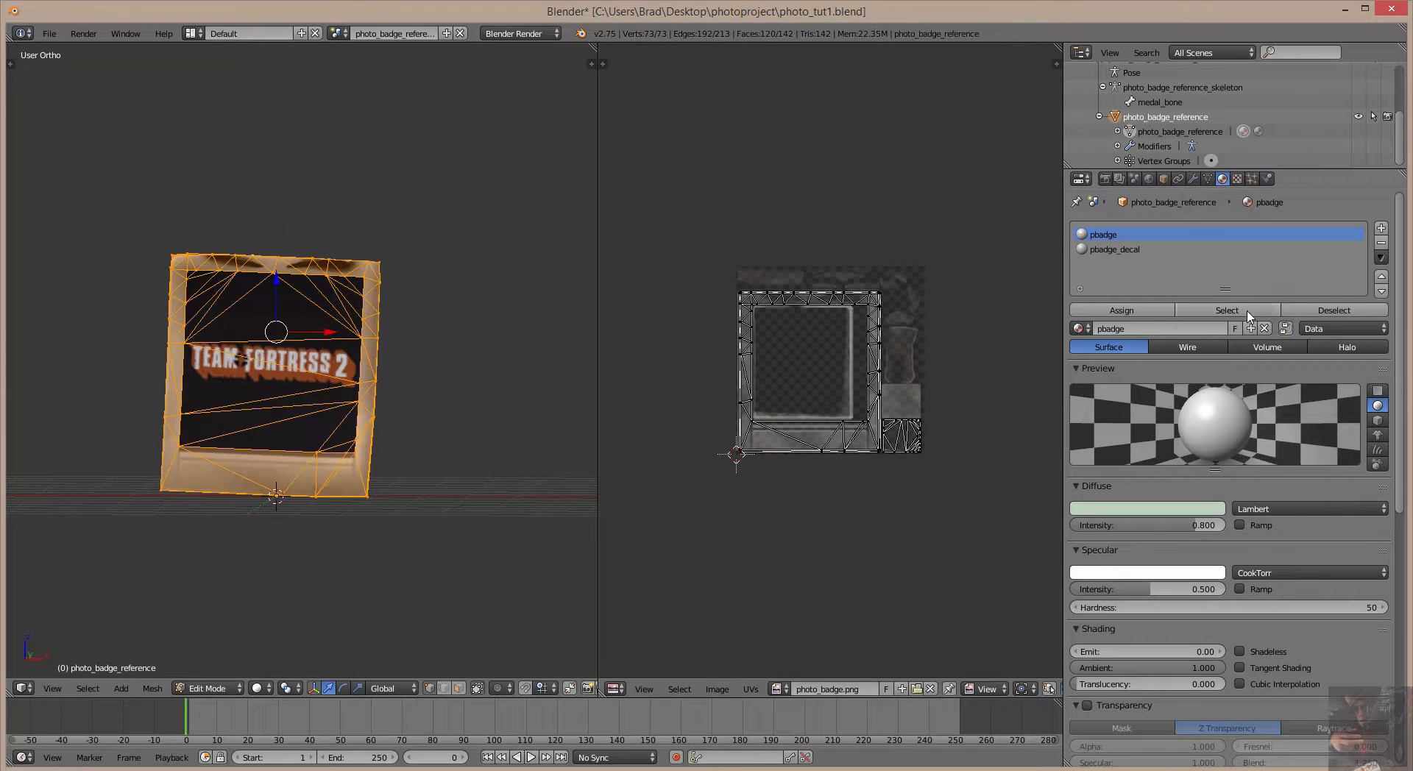
scroll(915, 484, "up", 4)
scroll(912, 480, "down", 1)
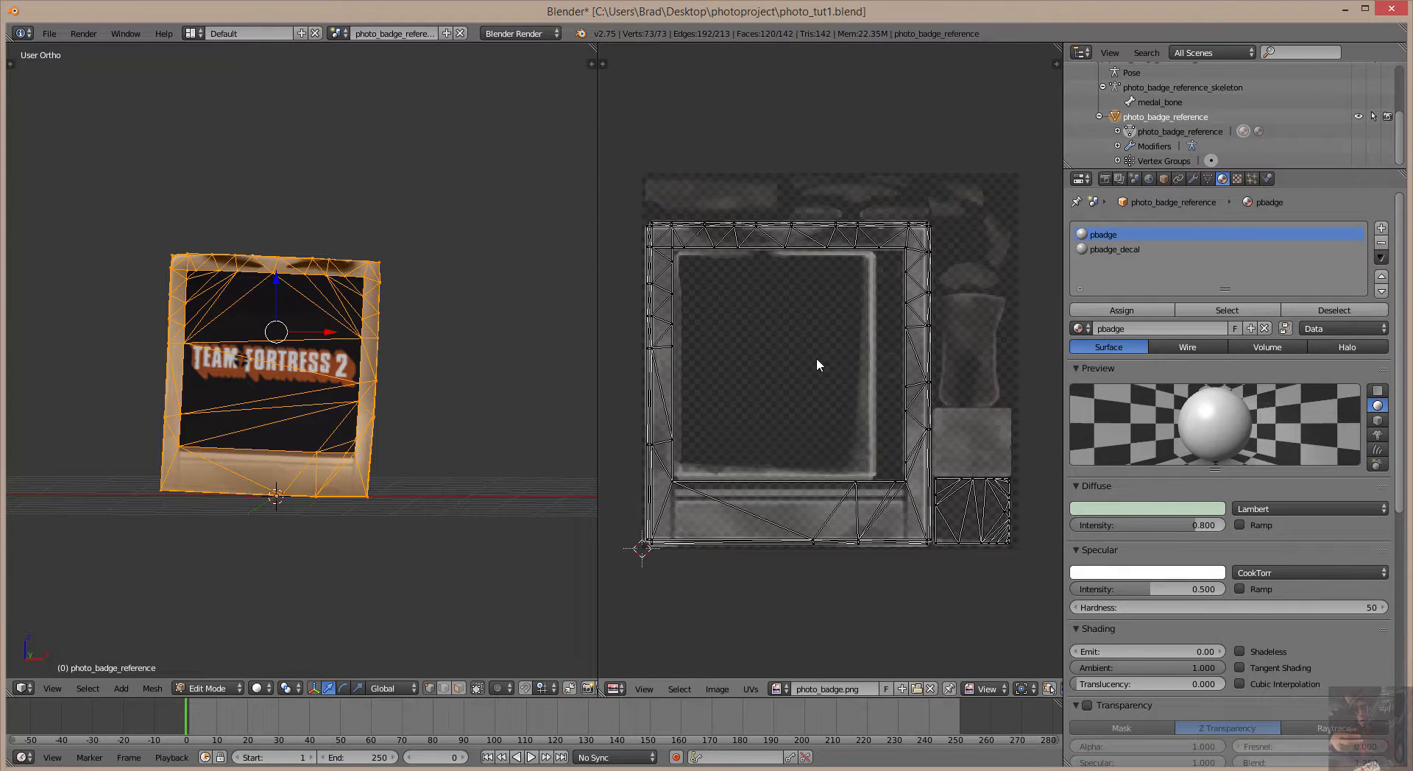
key("a")
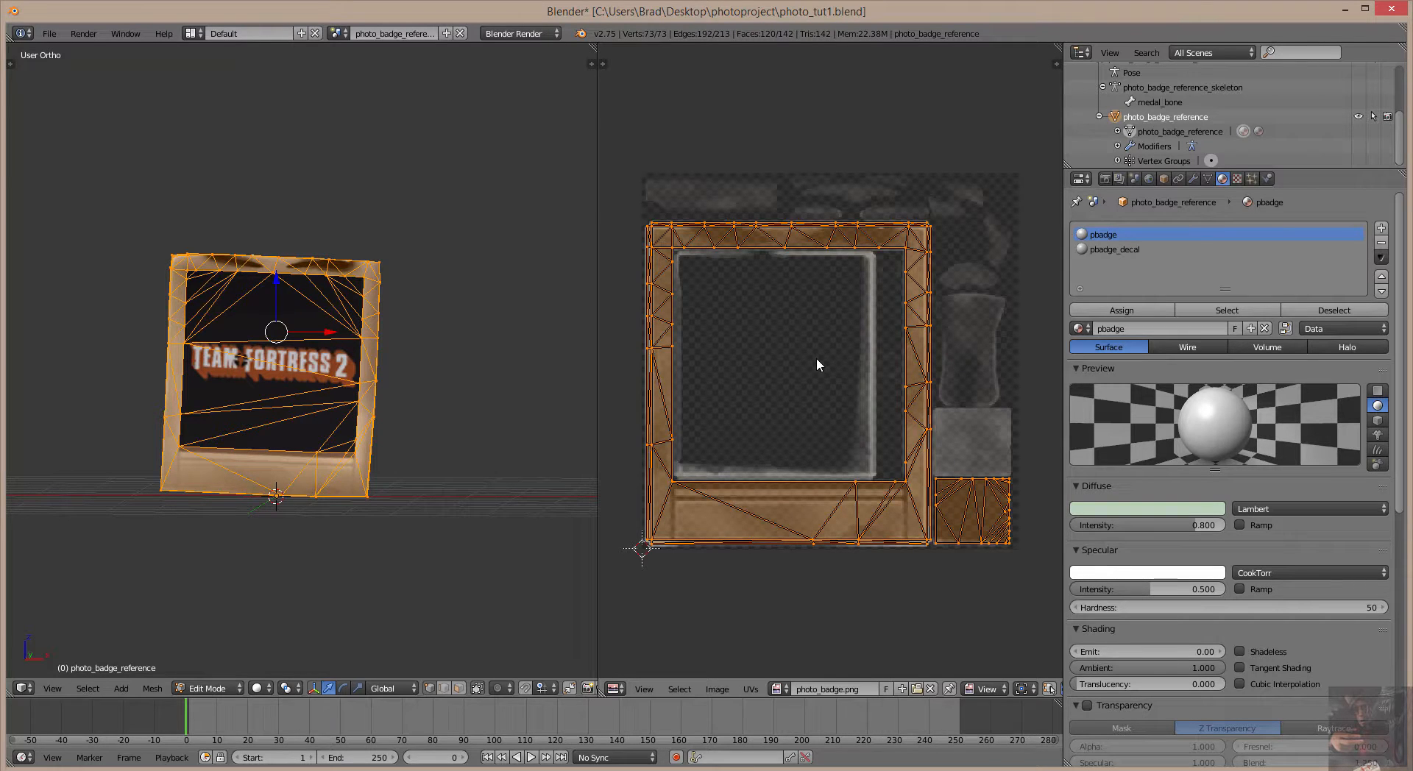
Set up a UV layout export of the pbadge faces as a PNG image, 1024 by 1024, with fill opacity 1.00
left_click(751, 691)
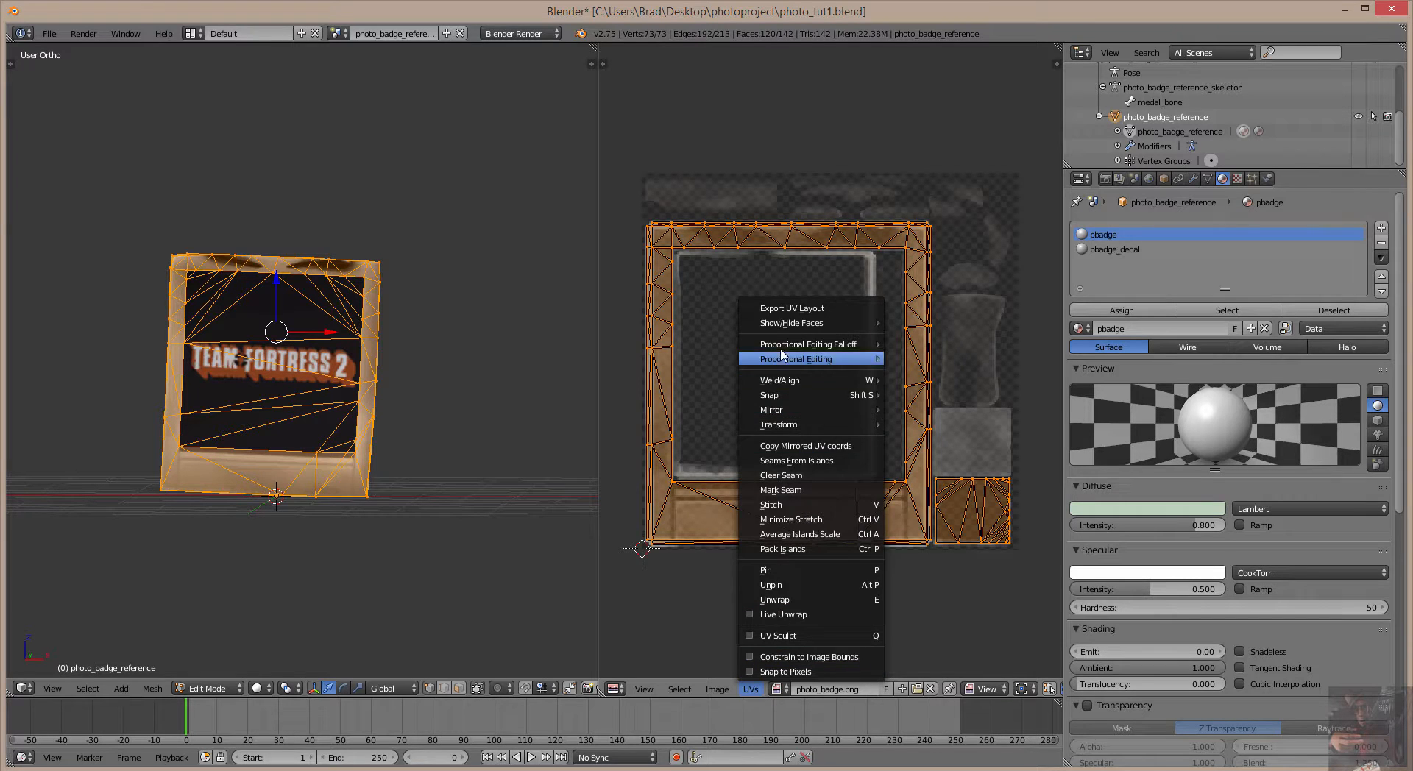
left_click(776, 310)
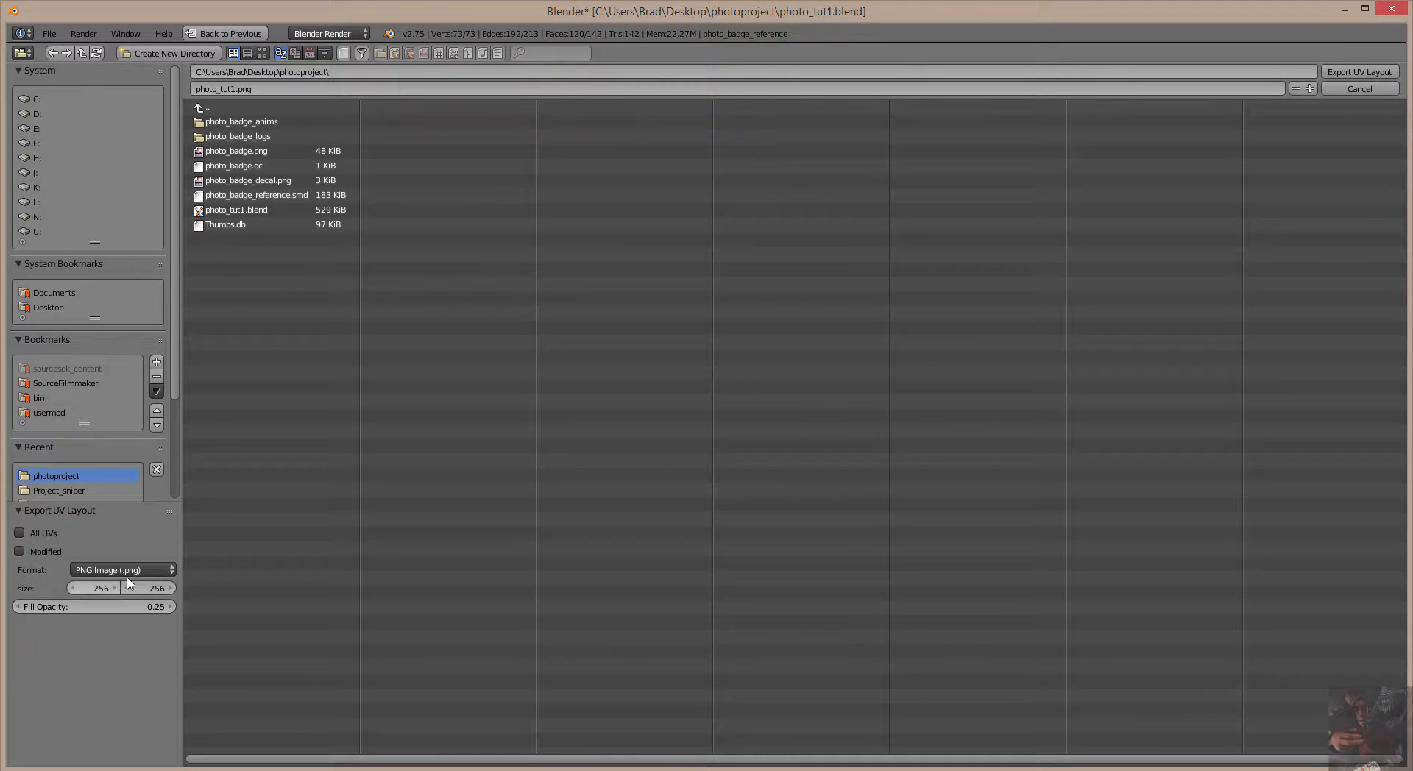
left_click(149, 573)
left_click(100, 589)
type("1")
key("Tab")
type("1024")
key("Tab")
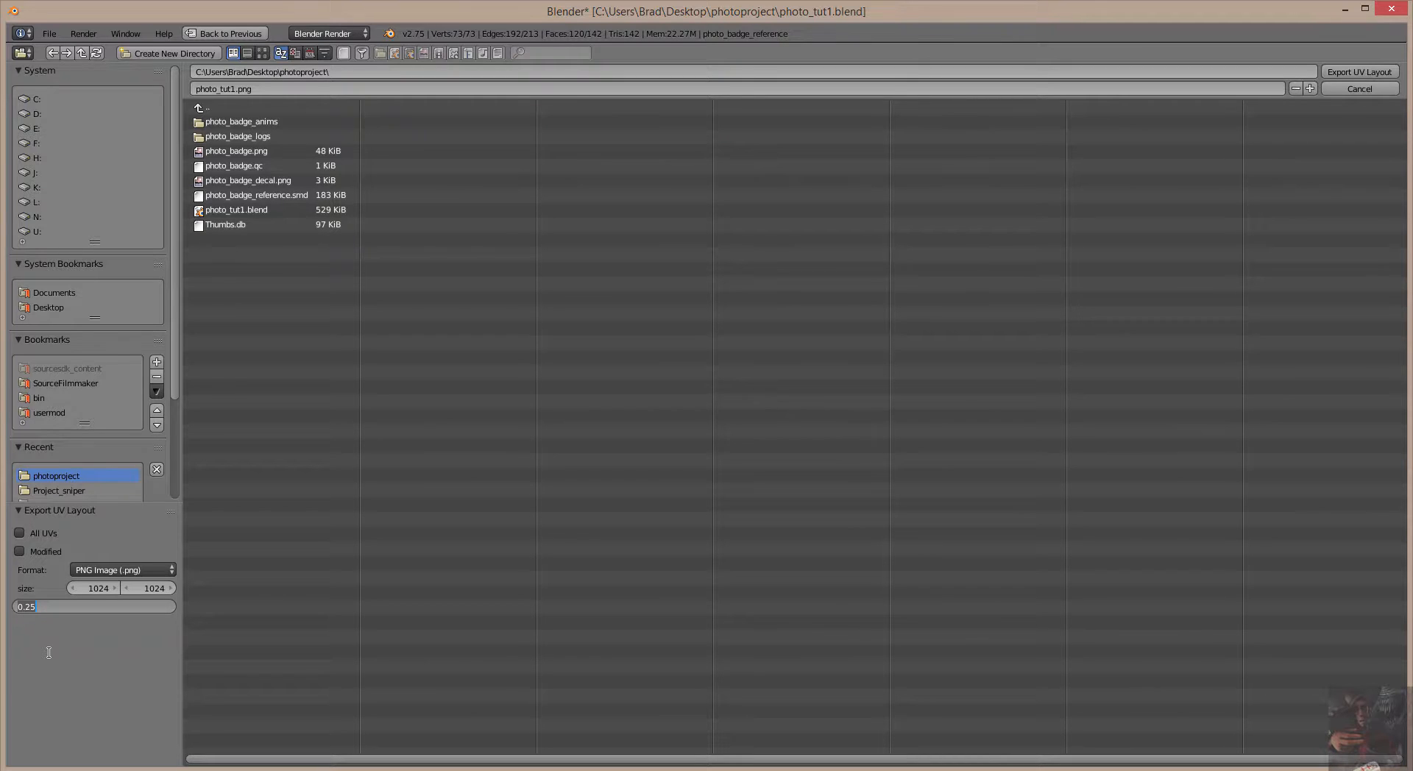
type("1")
key("Return")
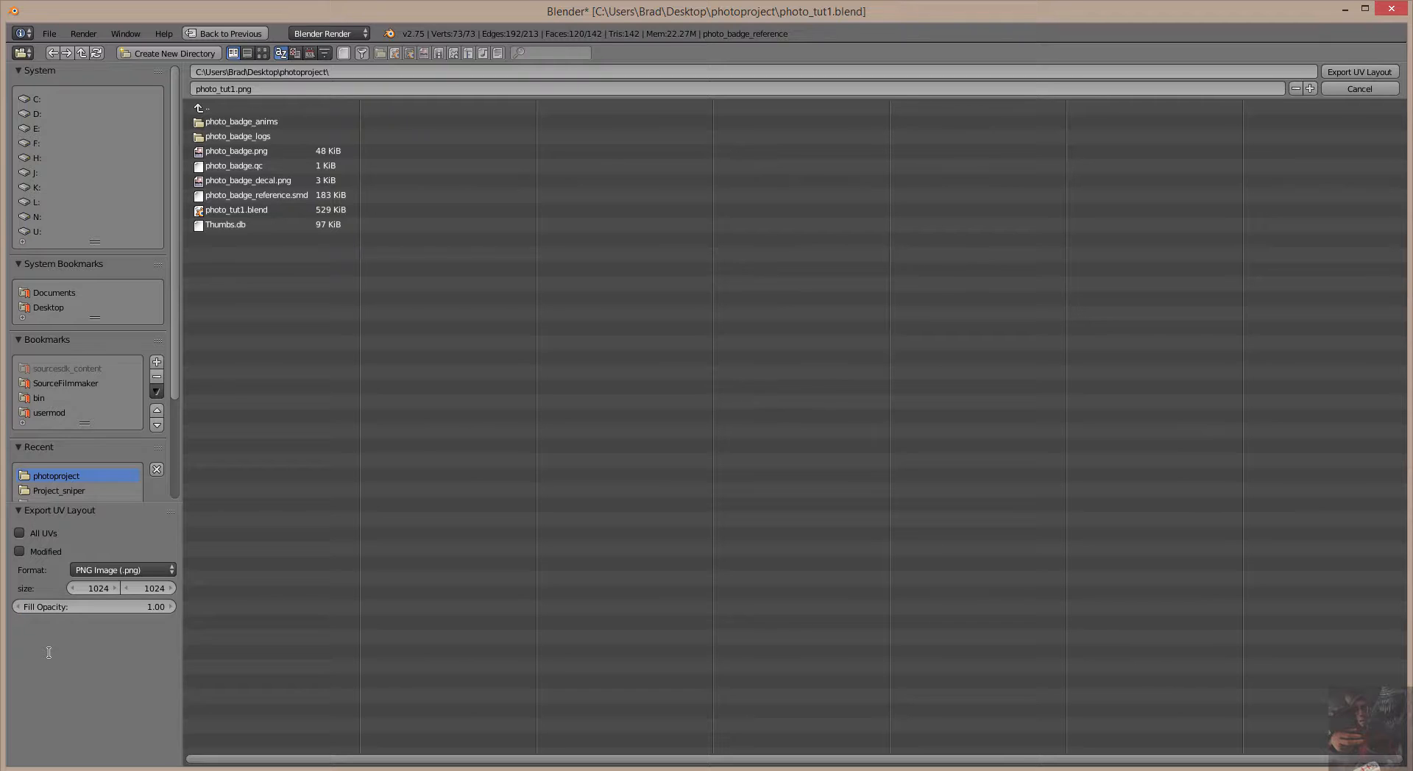
Name the layout file pbadge_uv and export it into the photoproject folder
left_click(243, 89)
type("ph")
type("adge_uv")
key("Return")
key("Return")
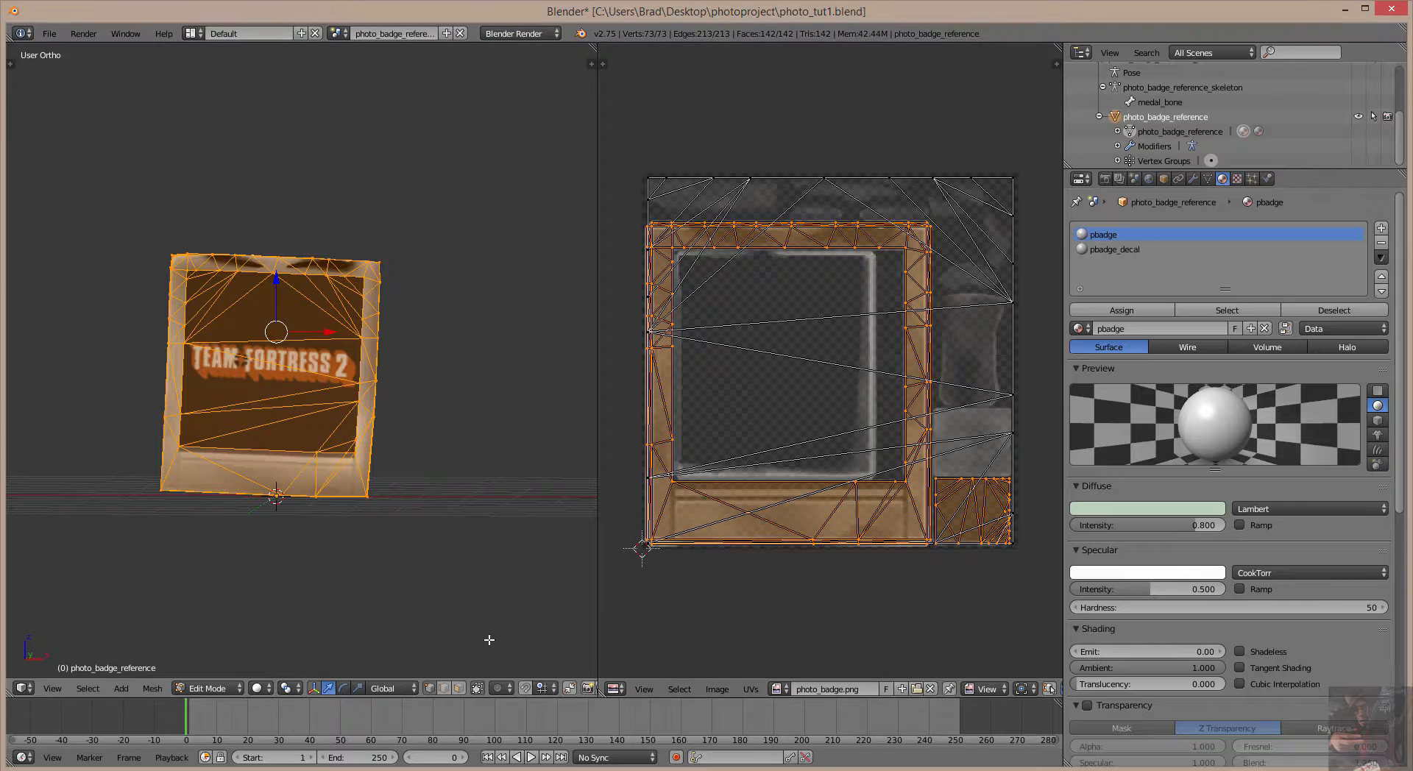
Deselect the pbadge faces to leave only the decal faces selected, make pbadge_decal the active material, and select all decal UVs
left_click(1317, 313)
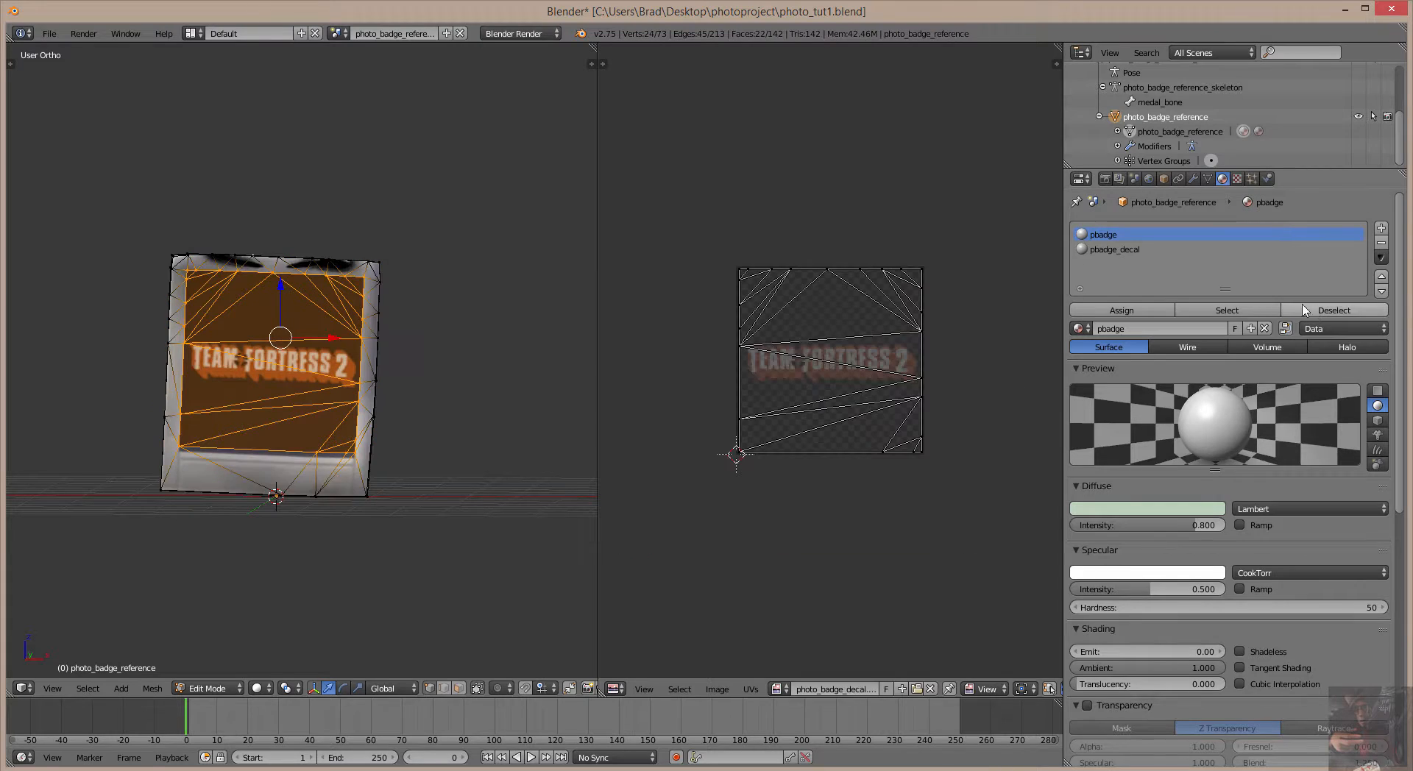
left_click(1128, 252)
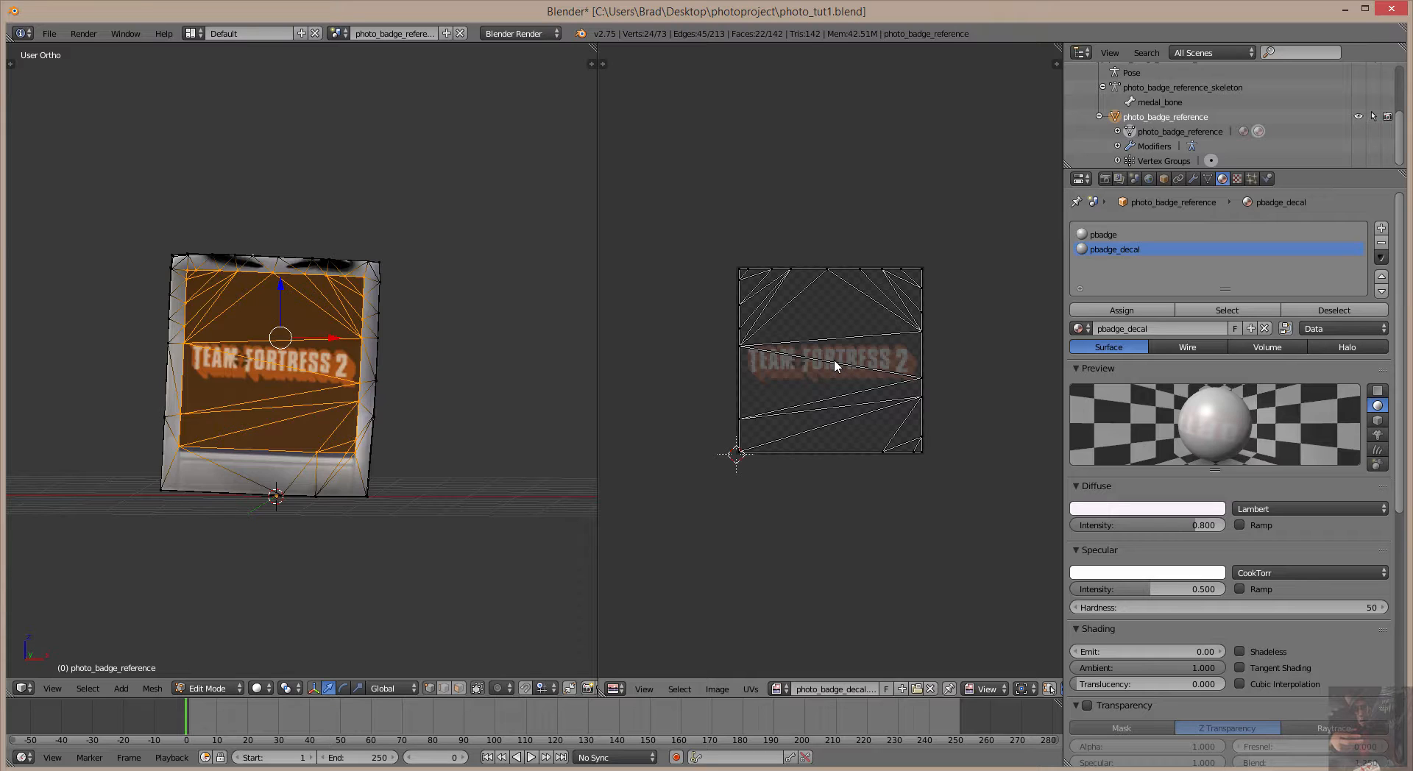
key("a")
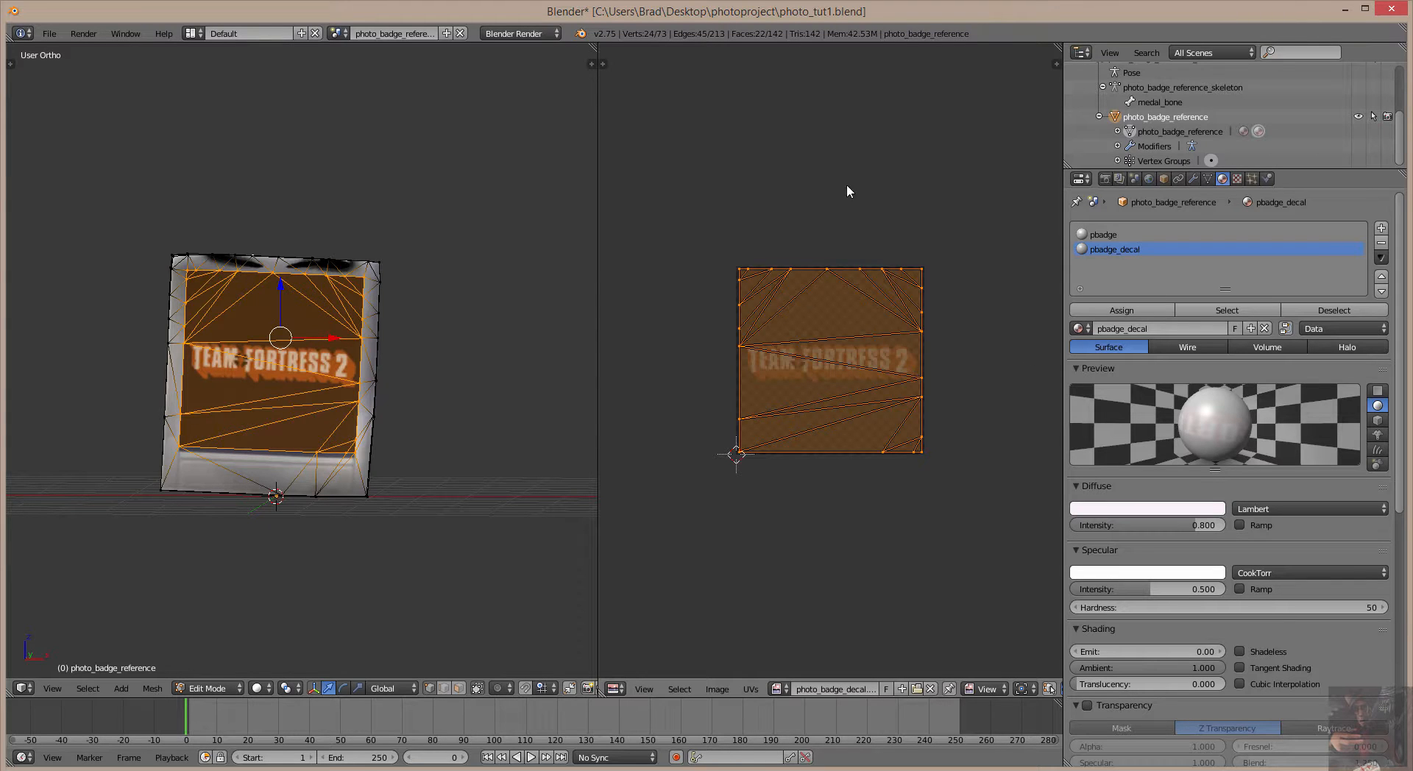
Set up a UV layout export of the decal faces with a size of 1024 by 1024
left_click(751, 689)
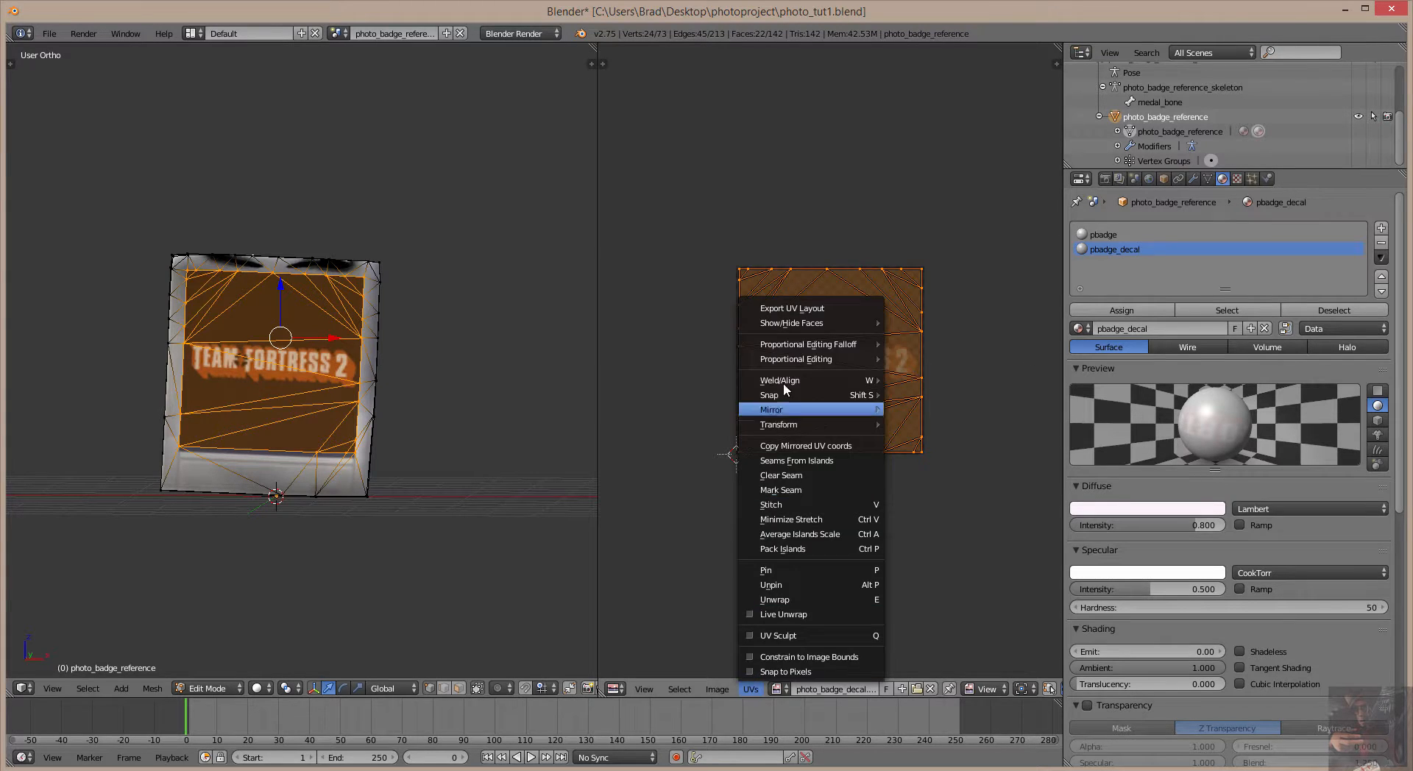
left_click(791, 304)
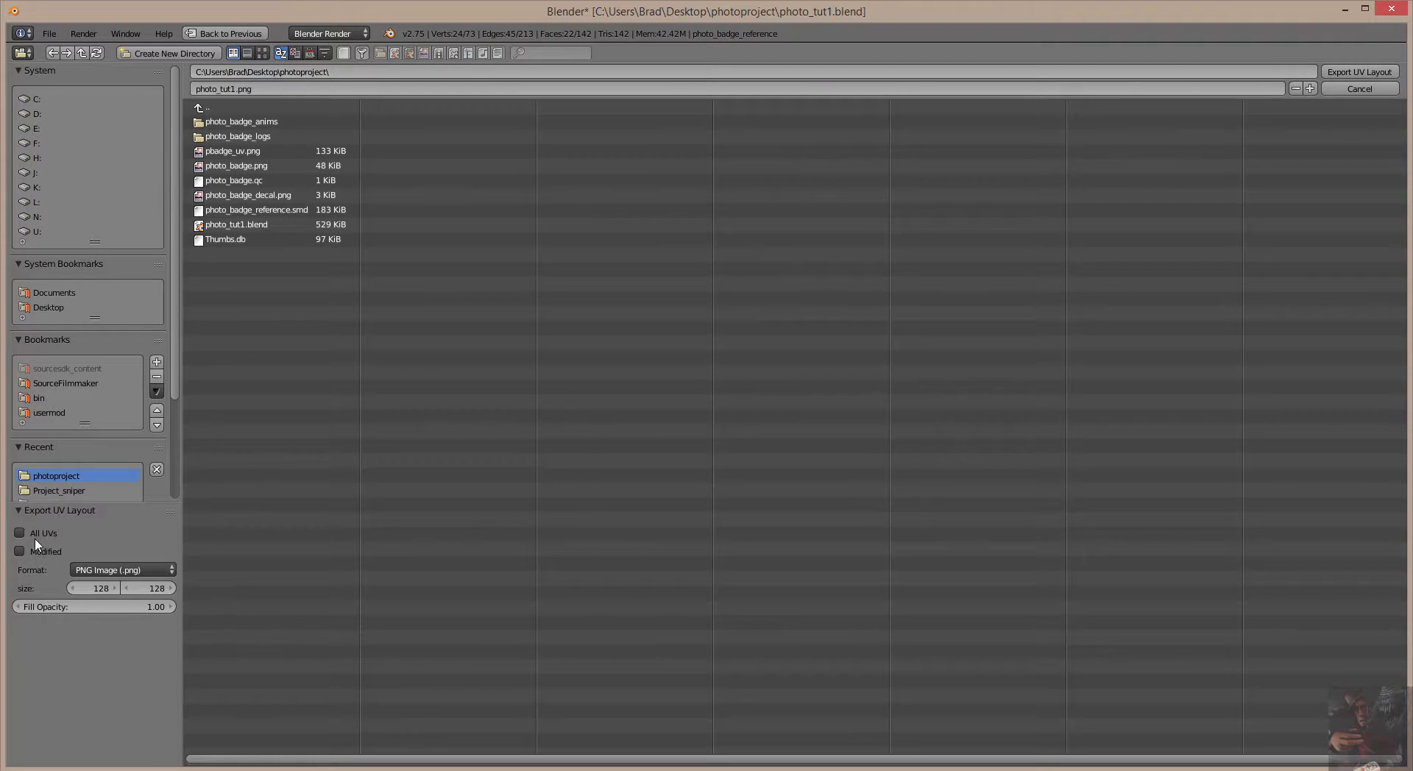
left_click(103, 589)
type("1024")
key("Tab")
type("1024")
key("Tab")
key("Tab")
Export the decal layout as decal_uv.png into the photoproject folder and quit Blender without saving the changes
left_click(241, 92)
left_click(254, 89)
type("decal_uv")
key("Return")
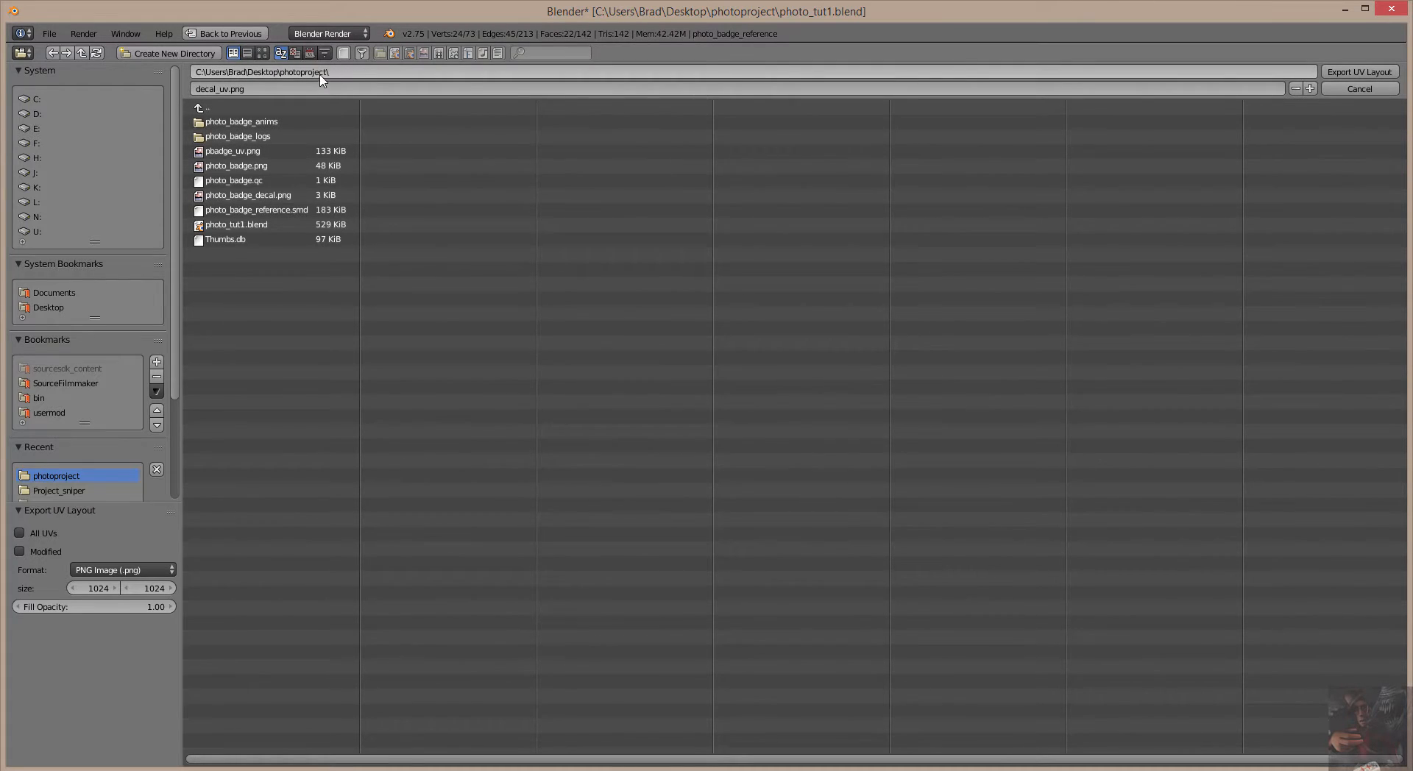
left_click(1360, 74)
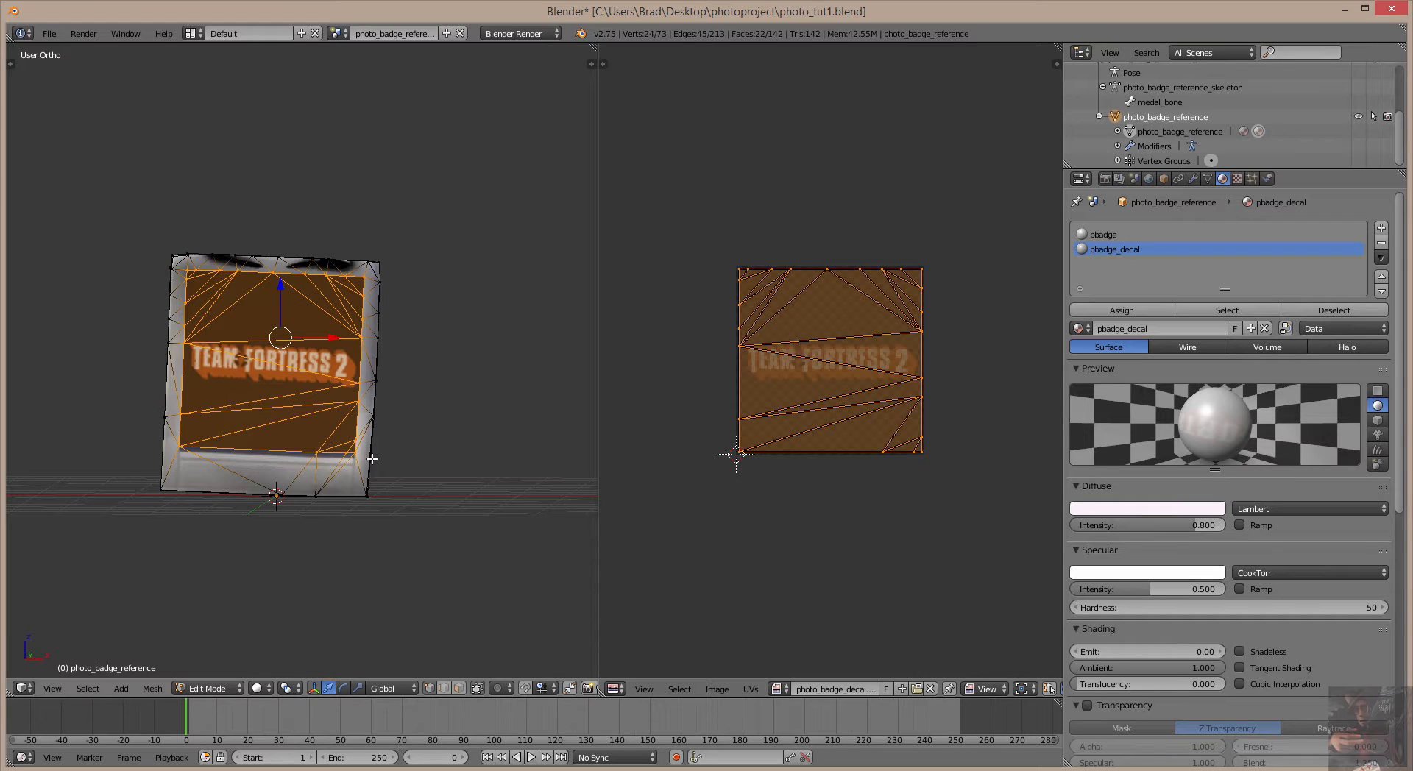
left_click(1391, 10)
left_click(704, 451)
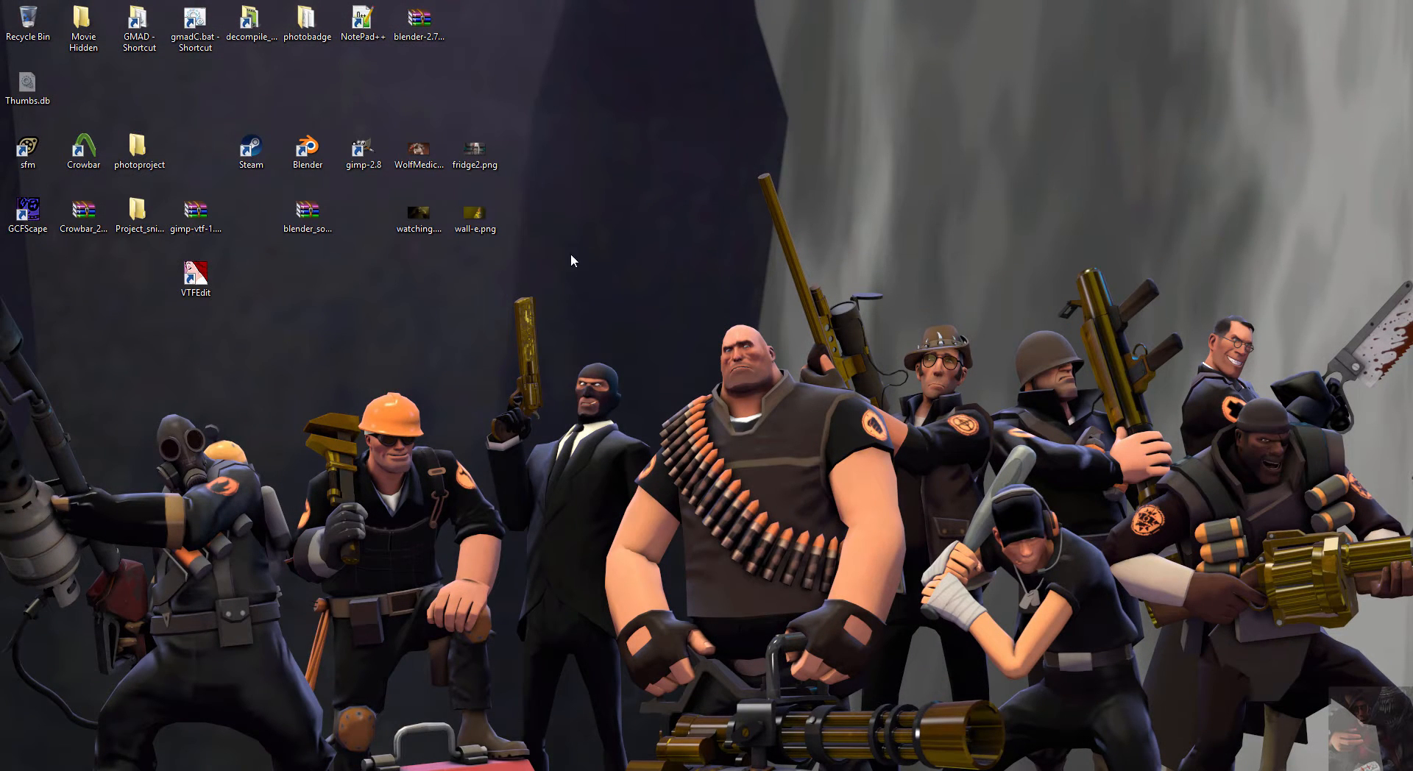
Move the four PNG pictures together to an empty area of the desktop and launch GIMP
left_click(362, 151)
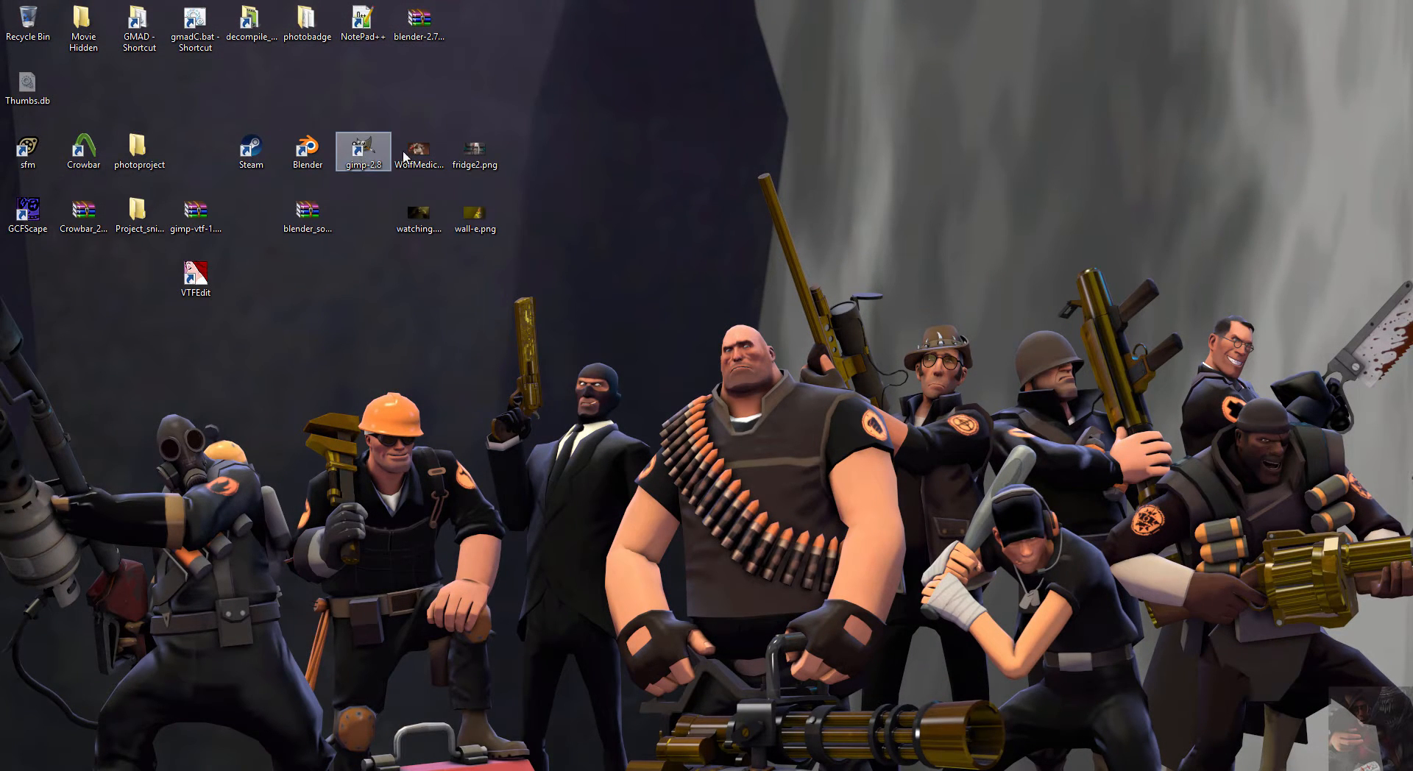
left_click_drag(411, 149, 397, 240)
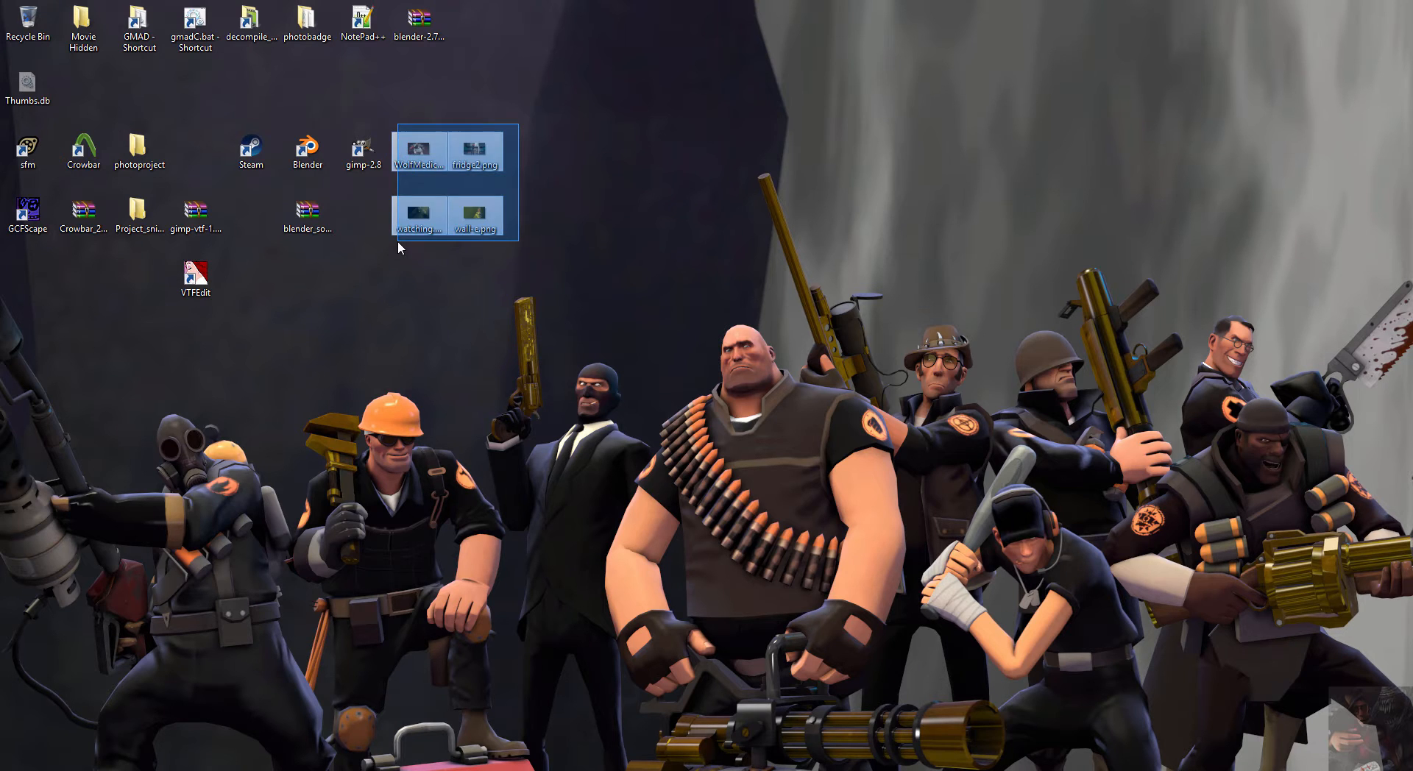
left_click_drag(417, 151, 655, 243)
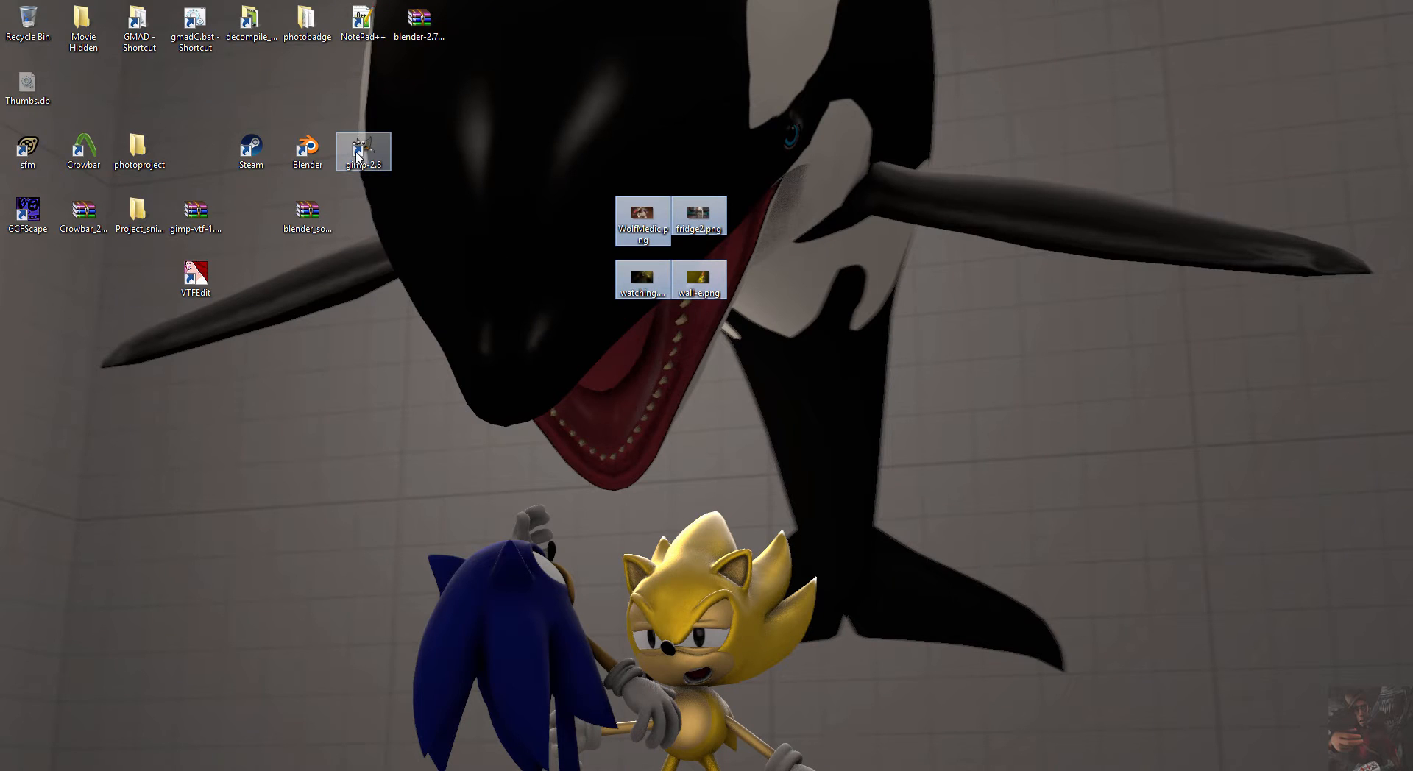
left_click(365, 152)
double_click(365, 153)
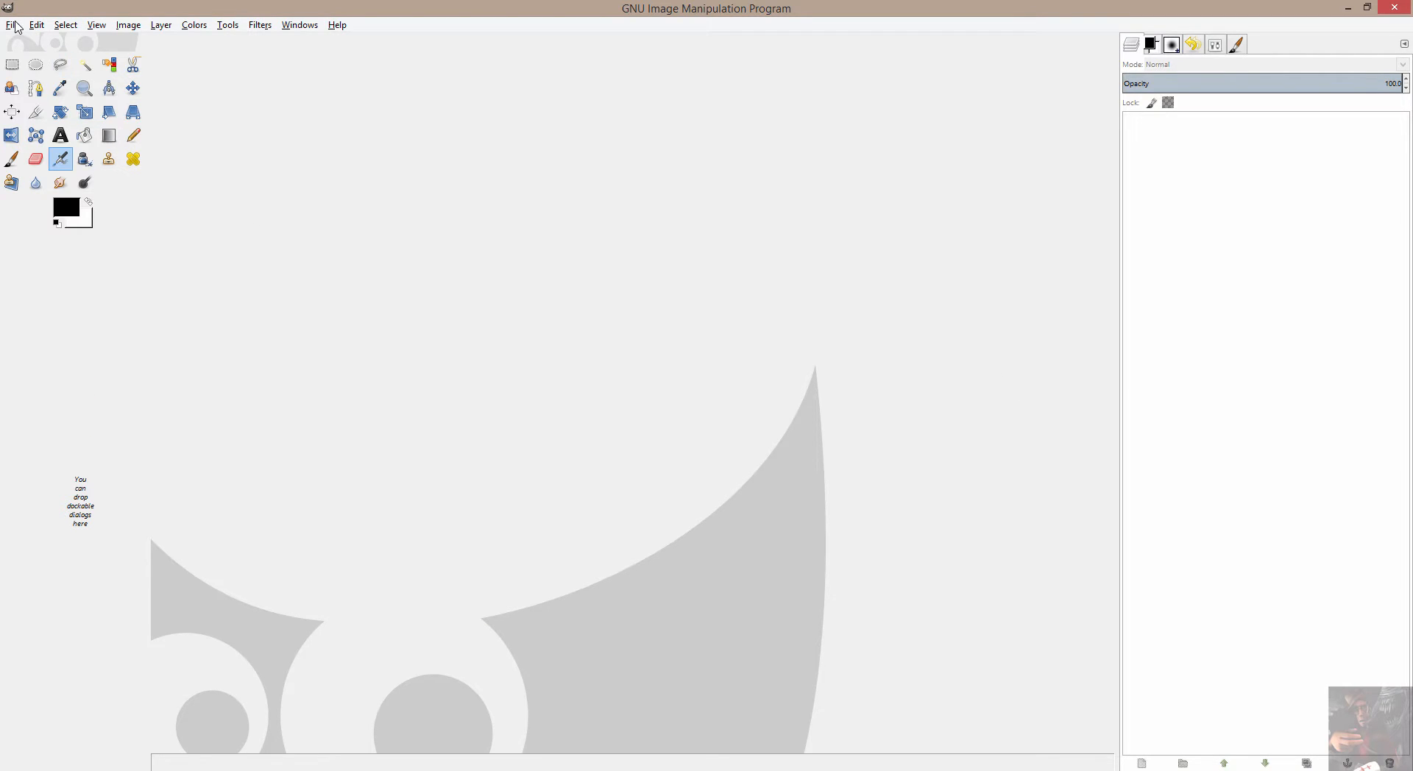
Open the two UV layout images pbadge_uv.png and decal_uv.png together
left_click(15, 23)
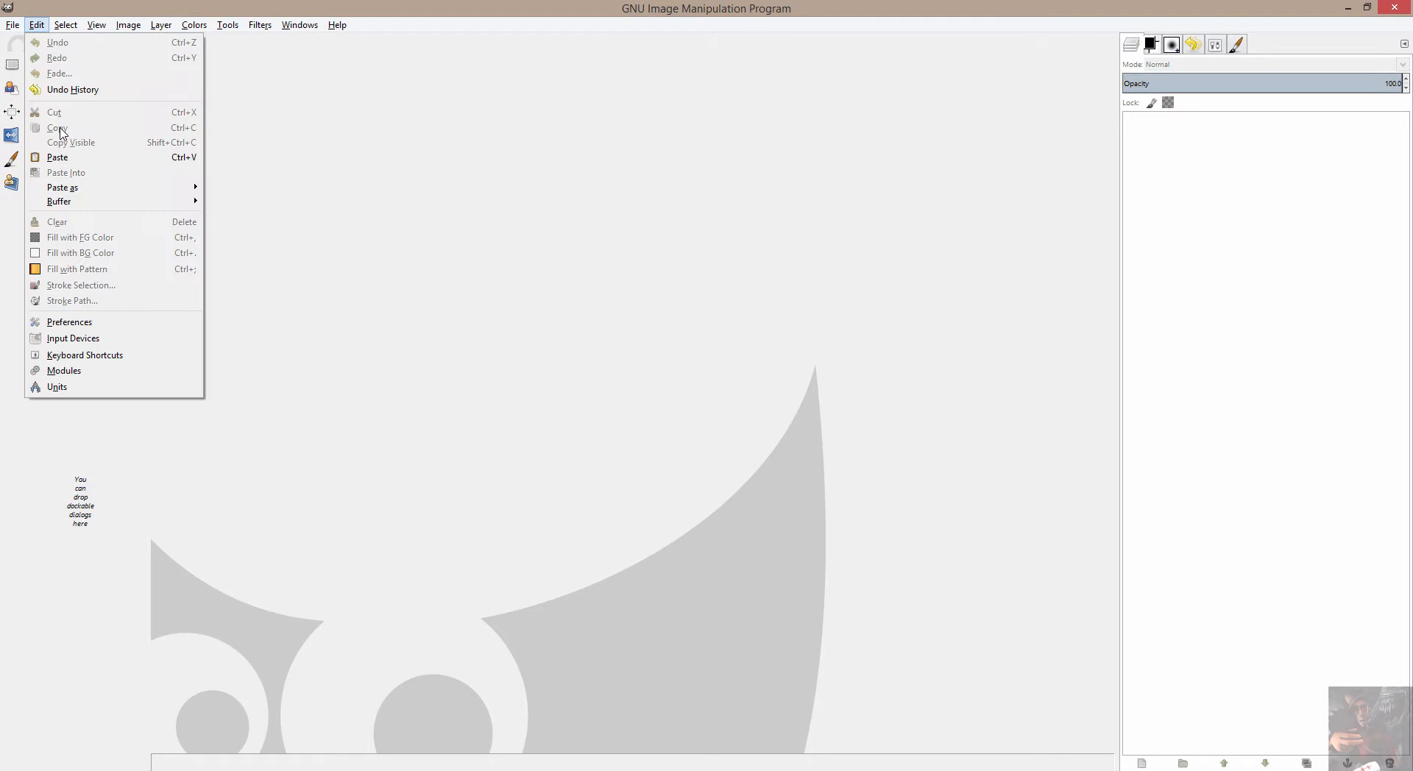
left_click(12, 15)
left_click(12, 25)
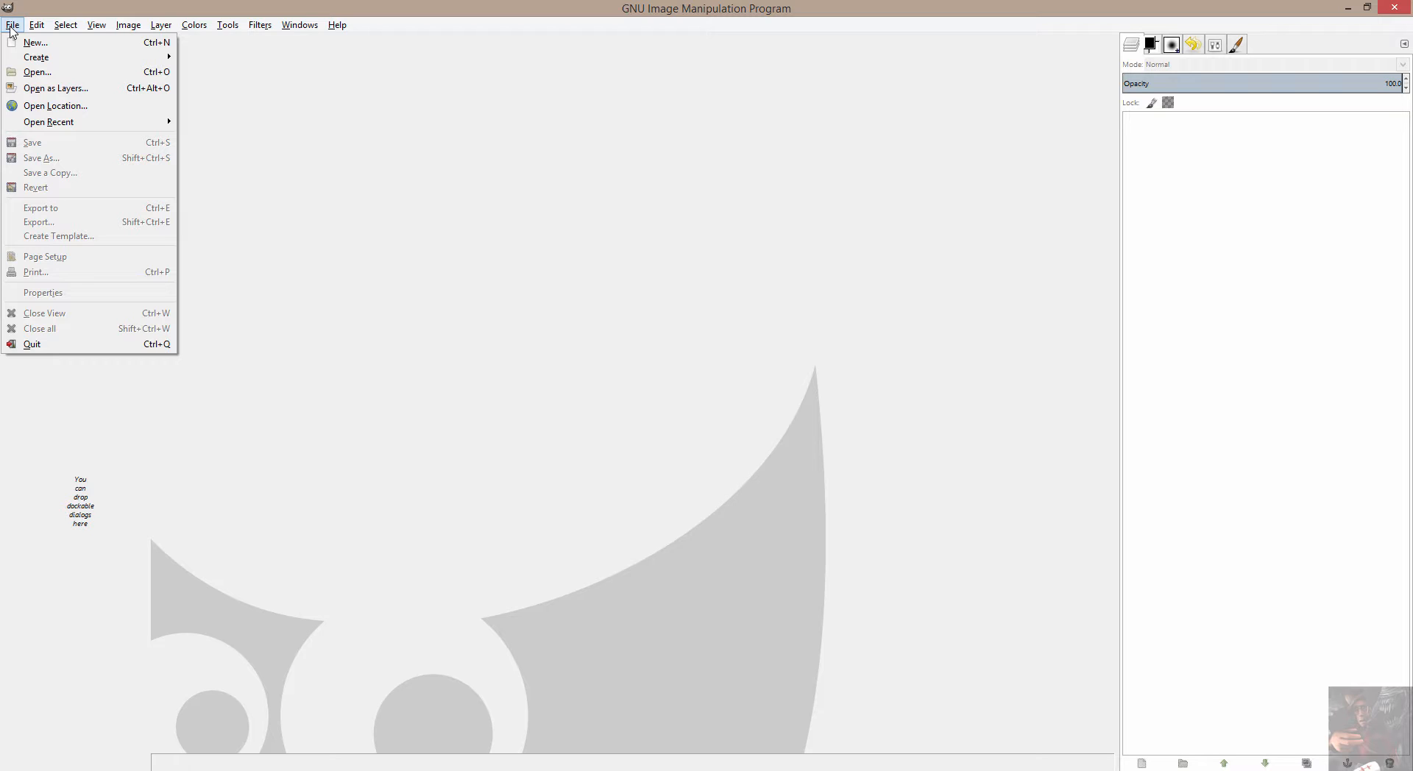
left_click(51, 72)
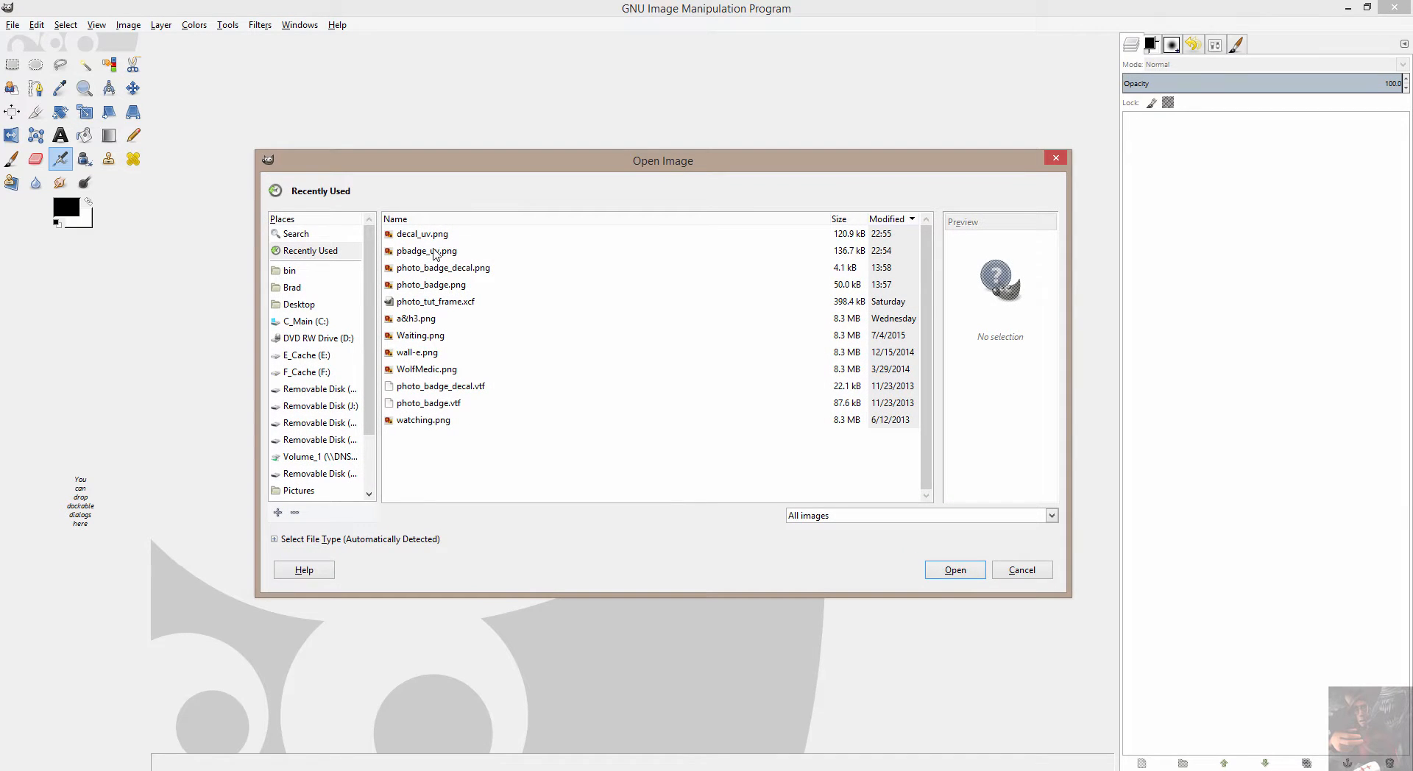
left_click(433, 253)
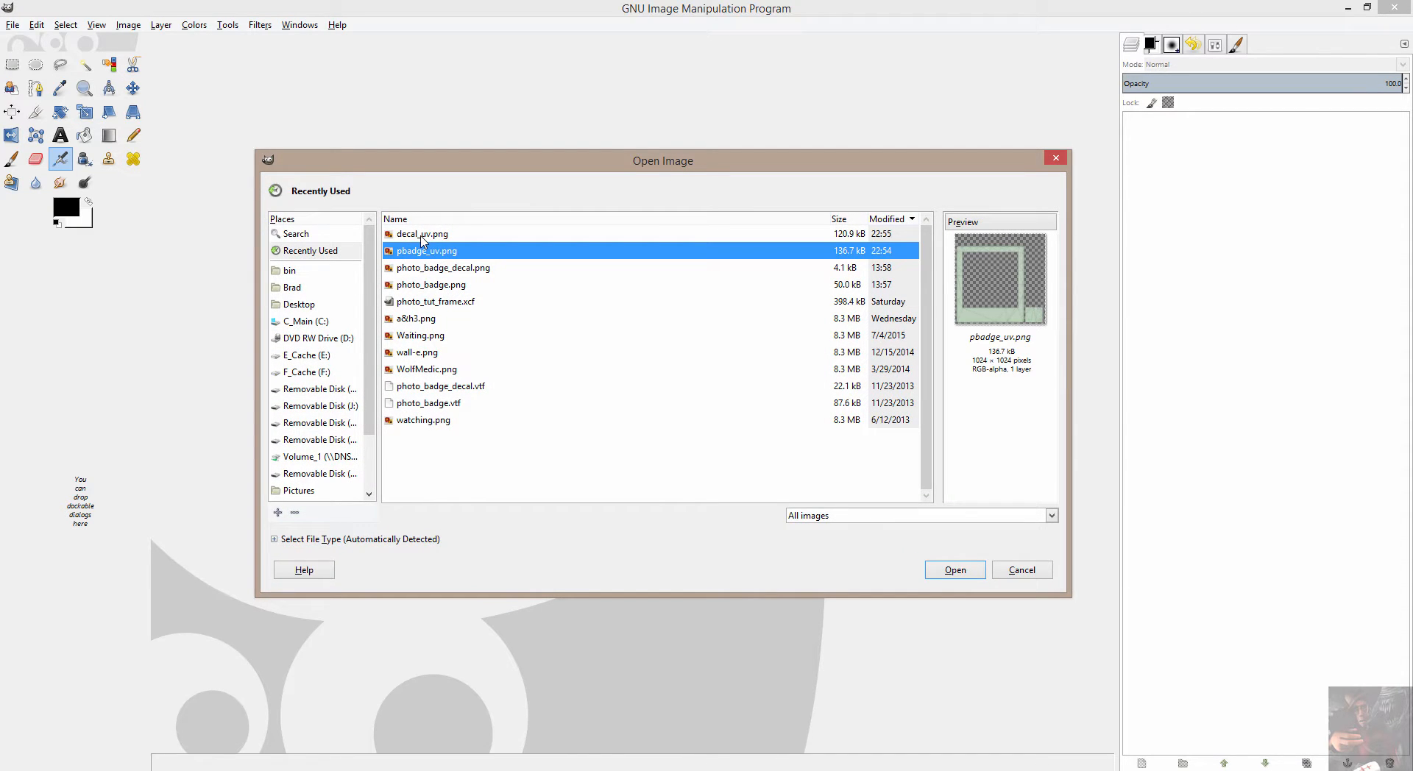
left_click(421, 236, "ctrl")
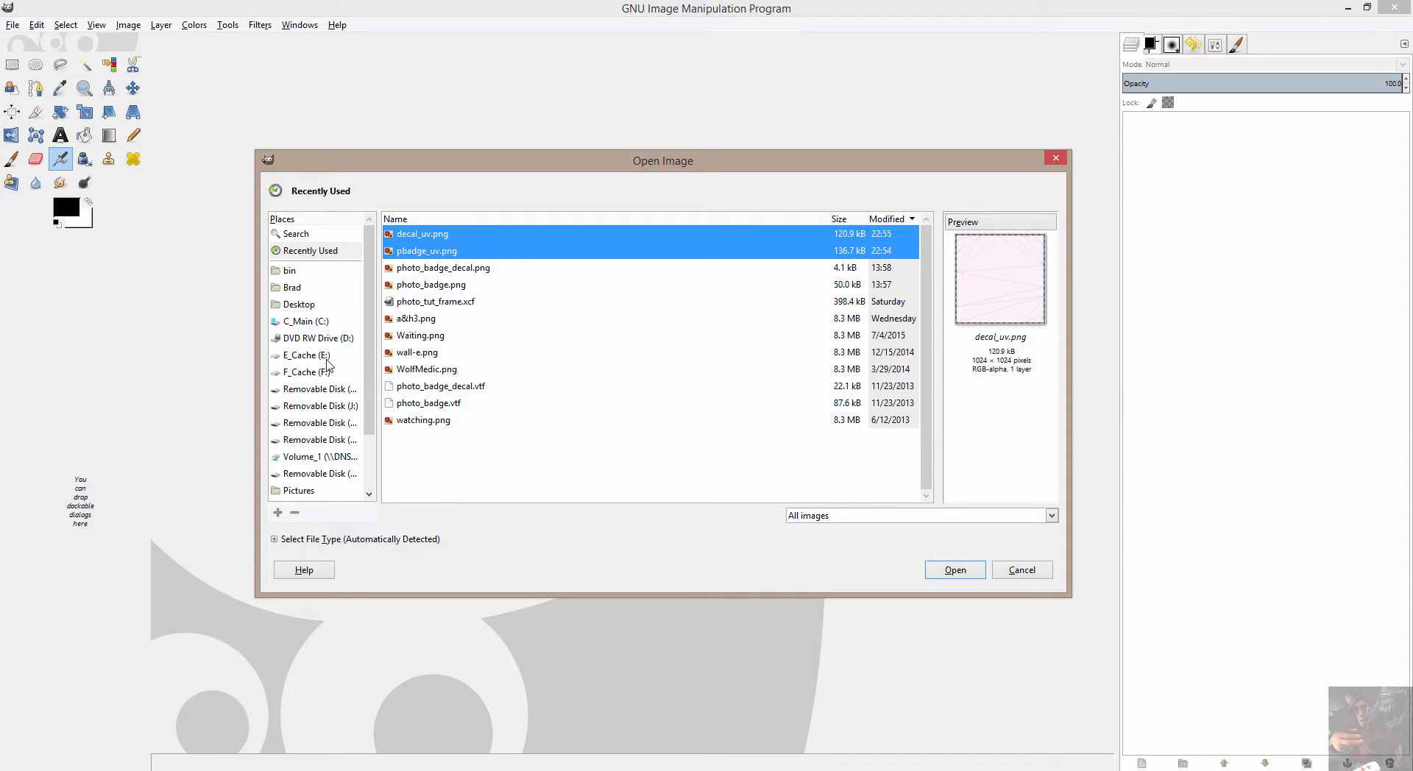
left_click(955, 571)
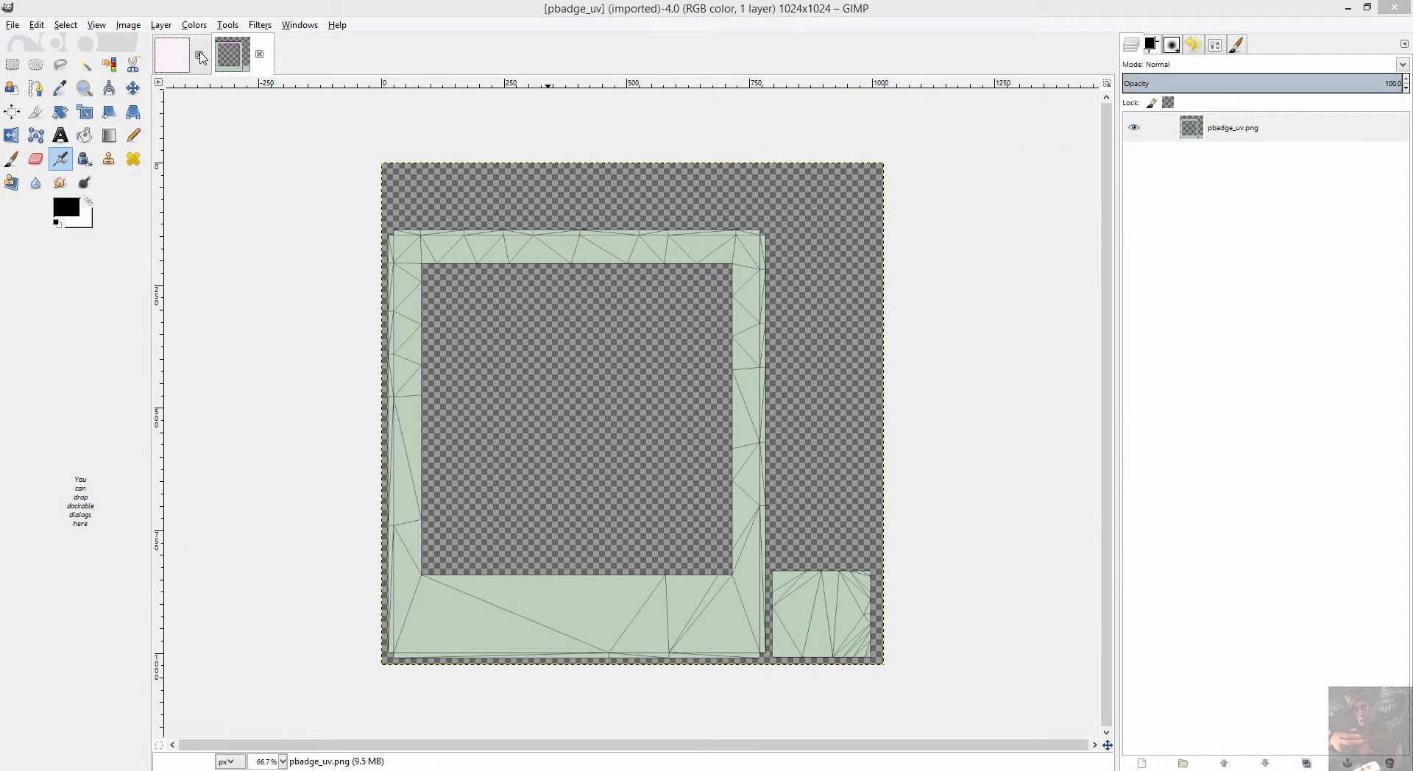
Open fridge2.png, wall-e.png, watching.png and WolfMedic.png from the Desktop folder as separate images
left_click(13, 24)
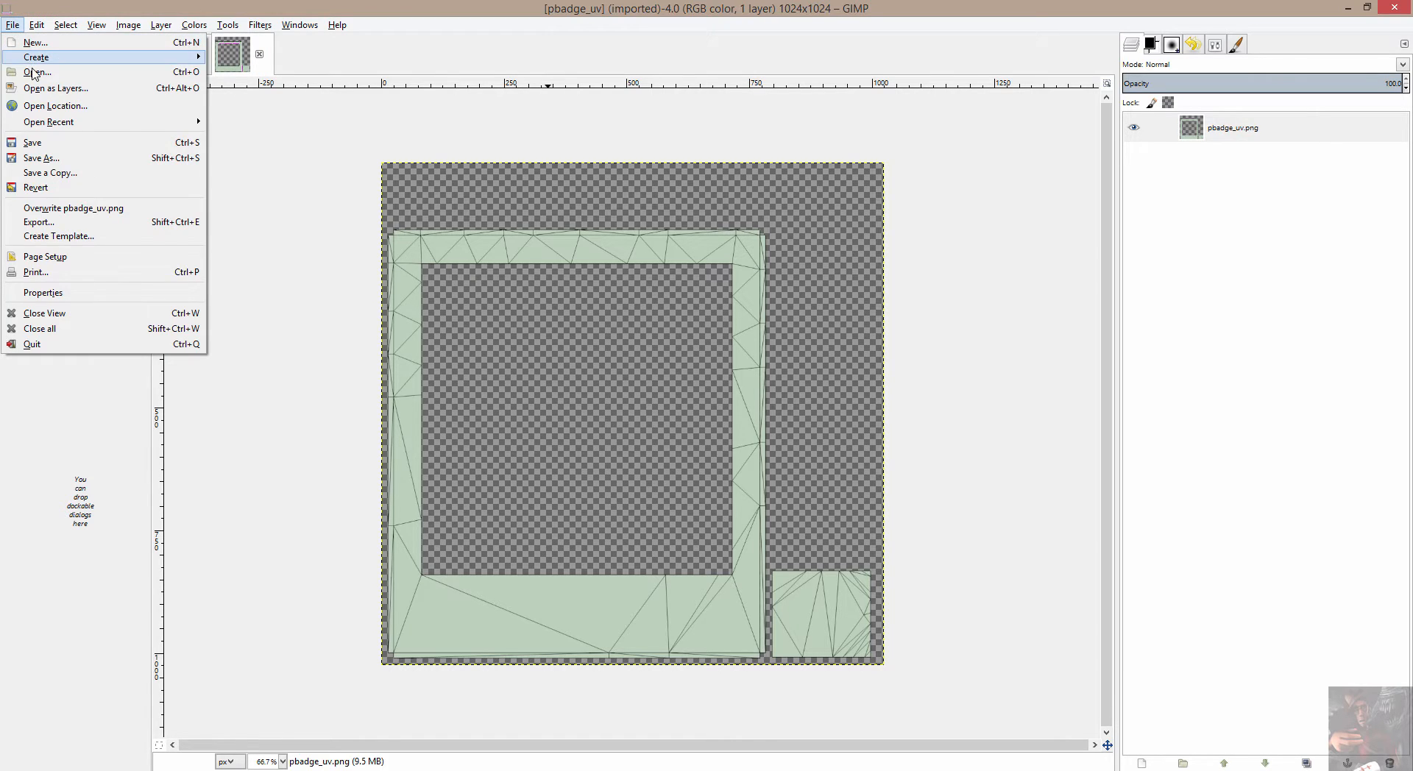
left_click(36, 73)
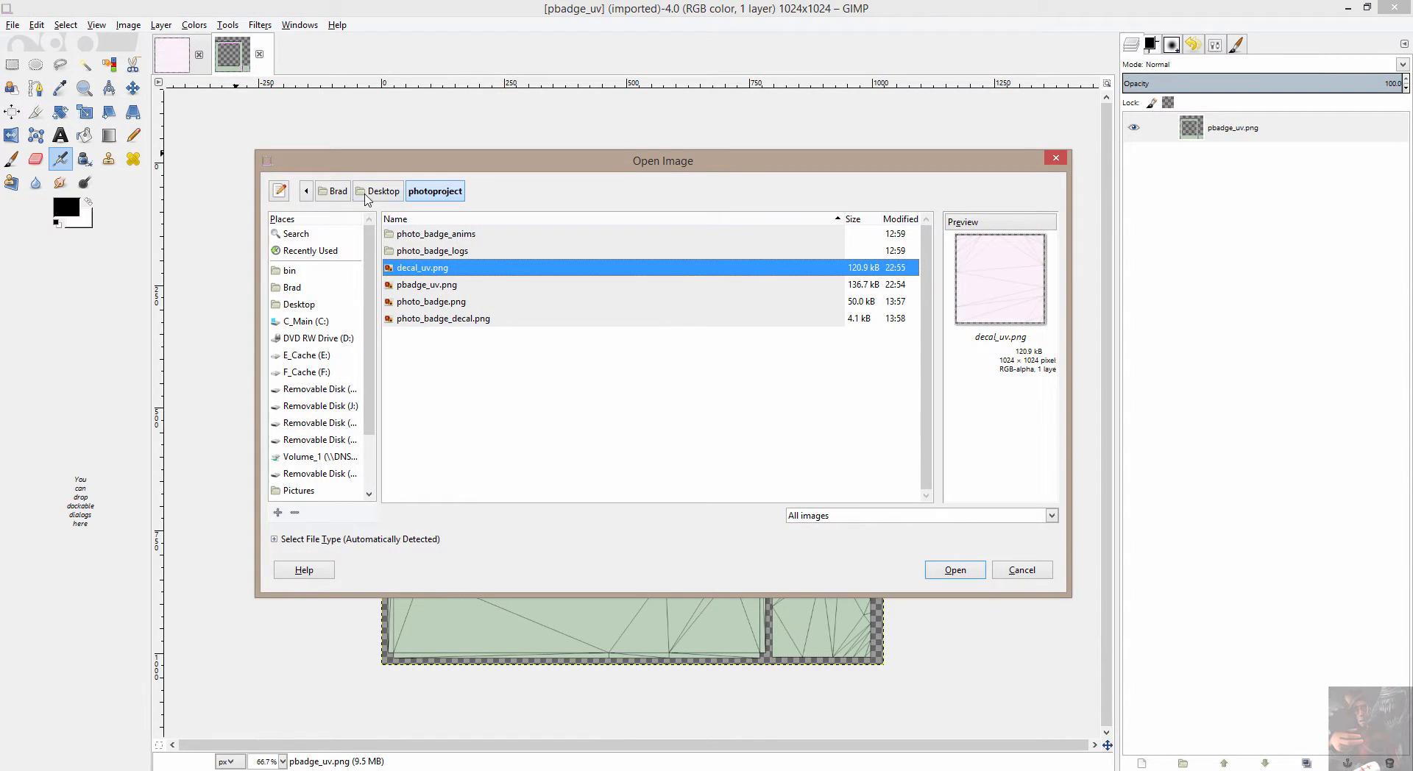
left_click(366, 194)
left_click(427, 302)
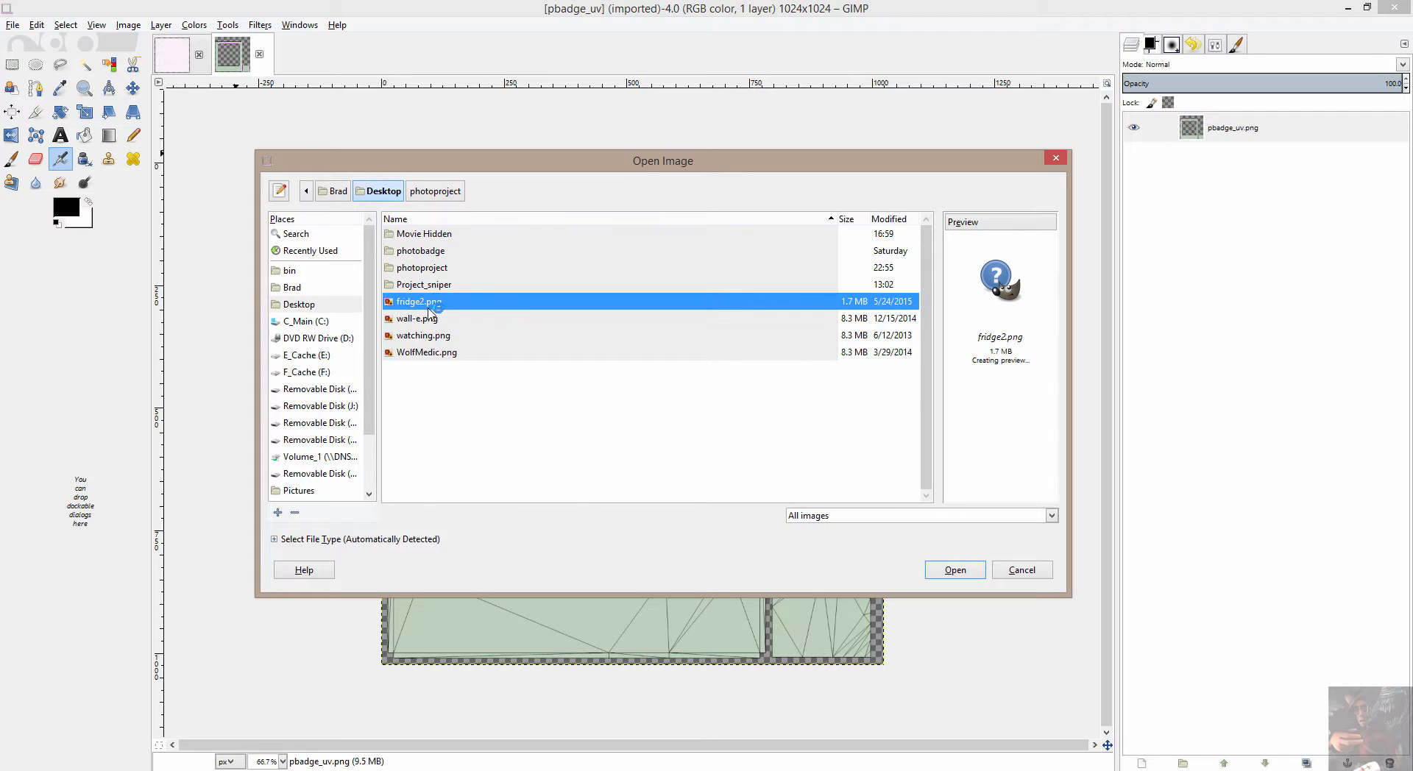
left_click(433, 352, "shift")
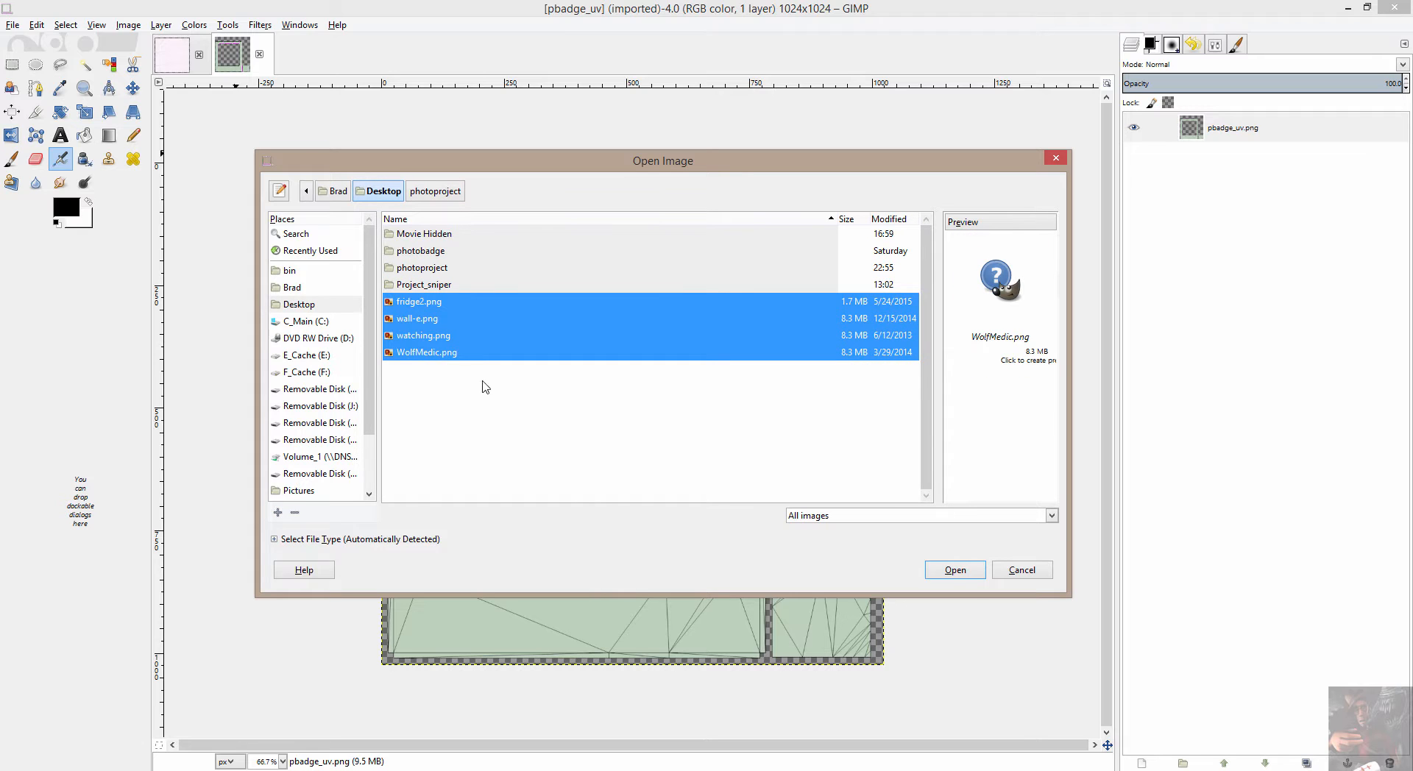
left_click(963, 572)
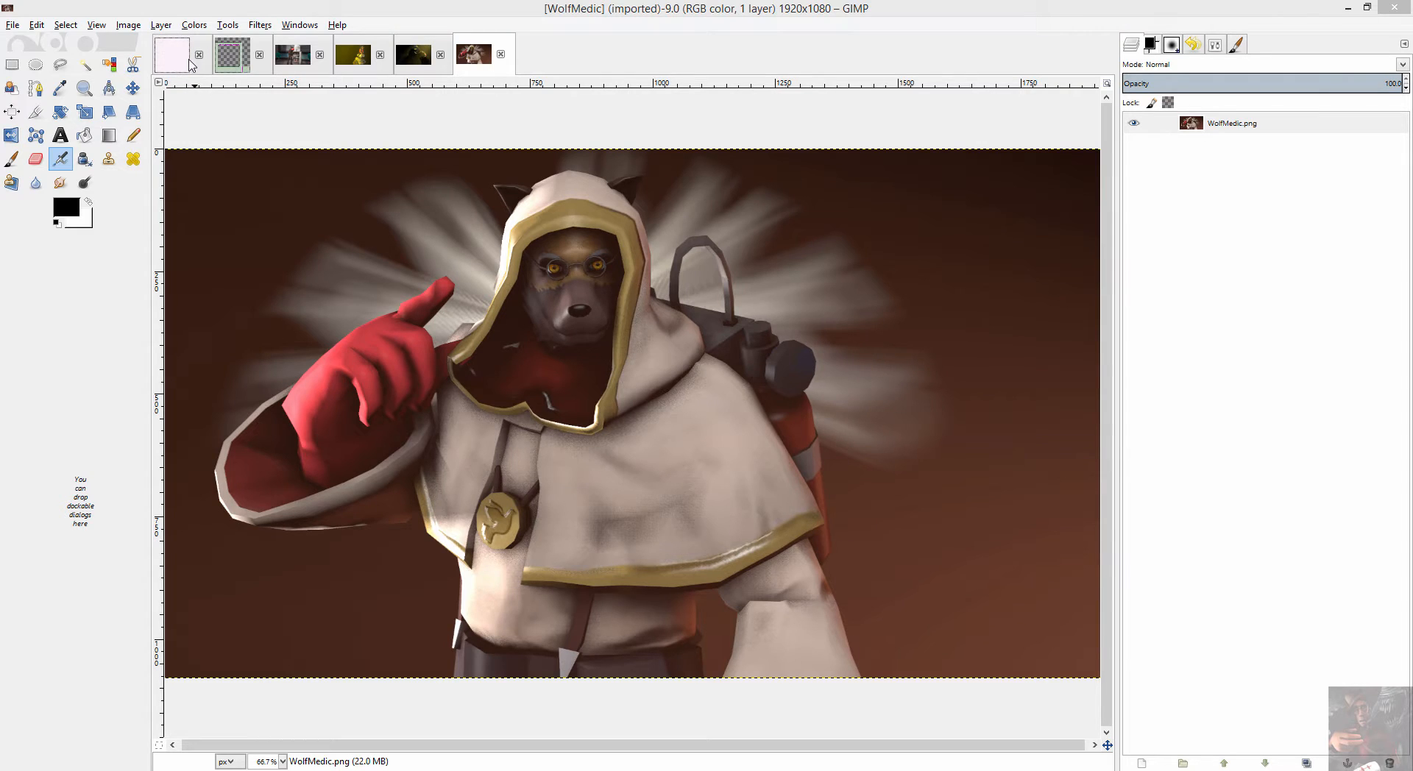
In the pbadge_uv image, make white the foreground color and select the UV shapes by selecting the transparent area by color and inverting it
left_click(229, 58)
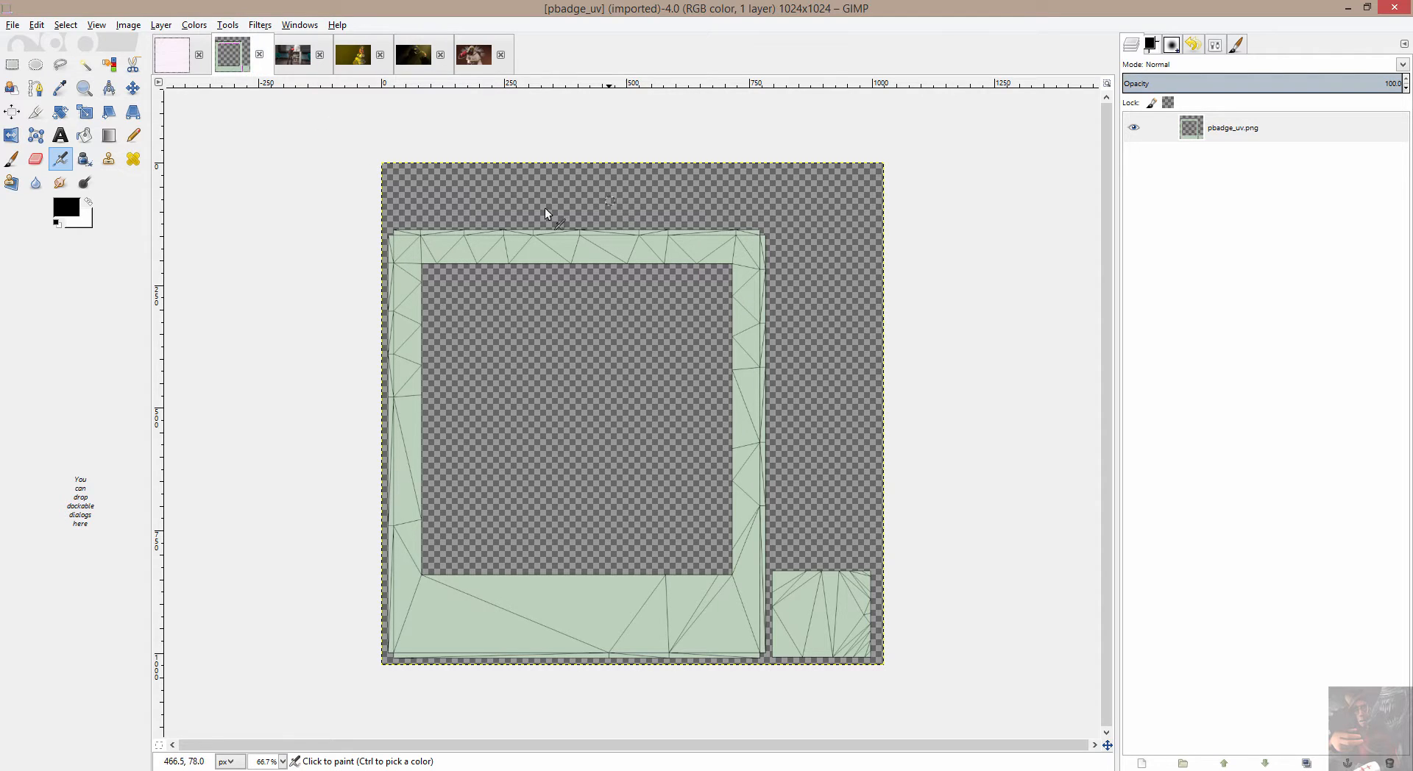
left_click(89, 202)
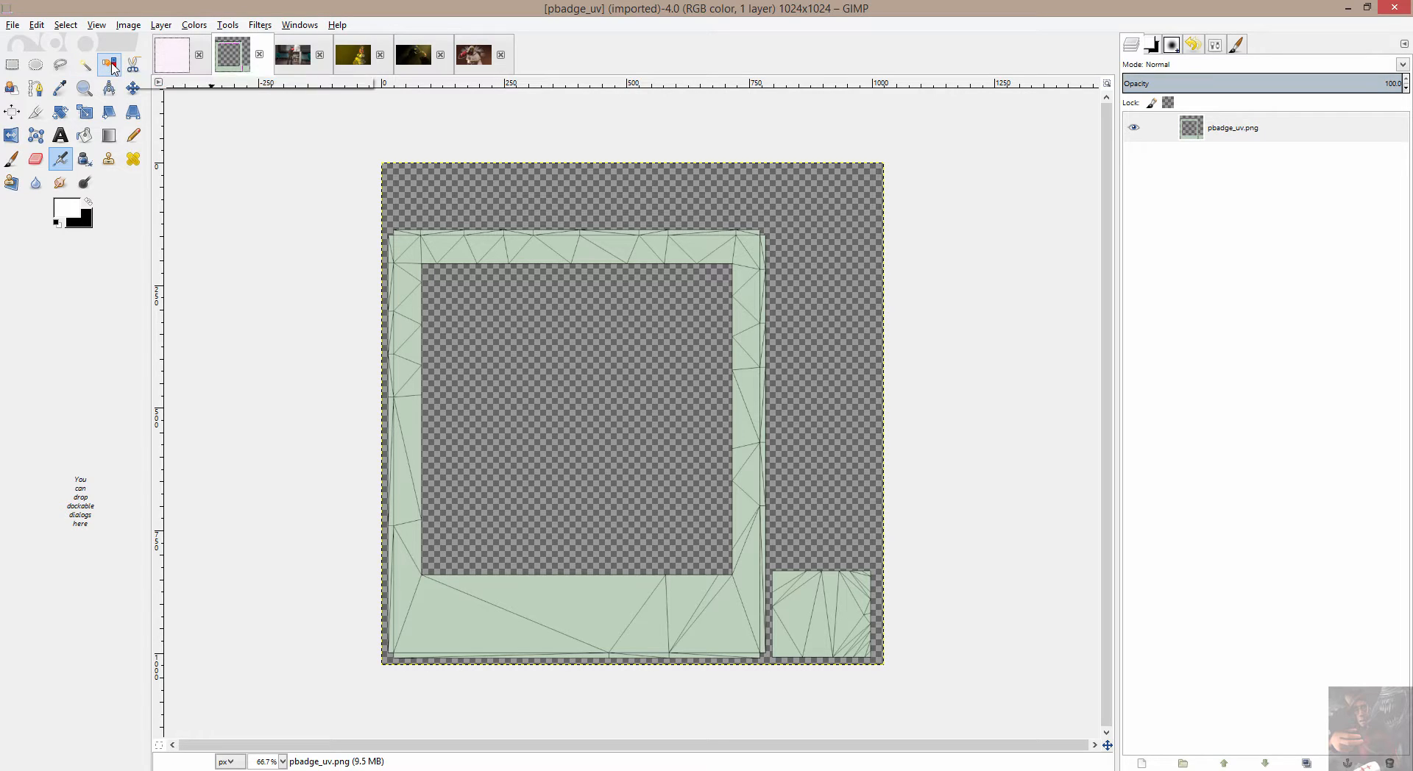
left_click(110, 66)
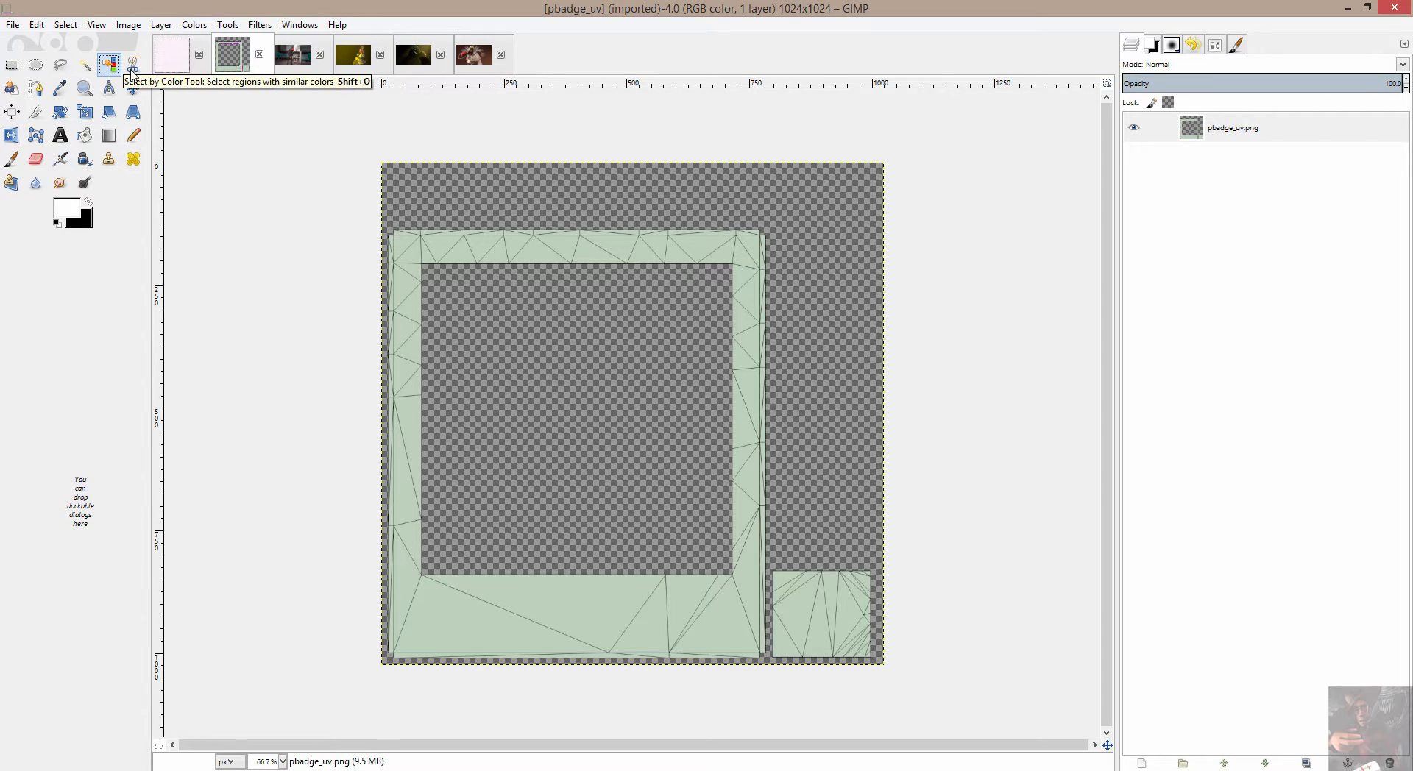
left_click(550, 195)
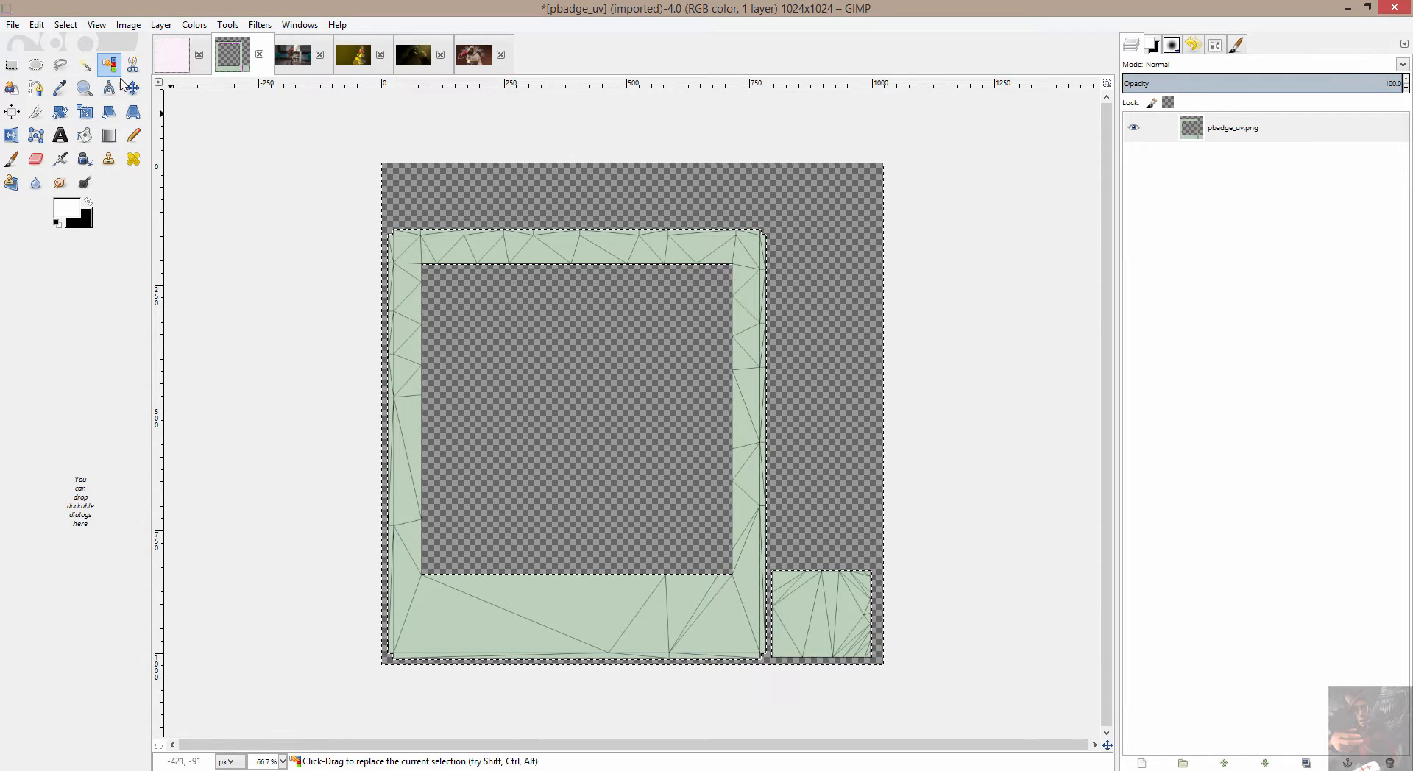
left_click(66, 27)
left_click(81, 78)
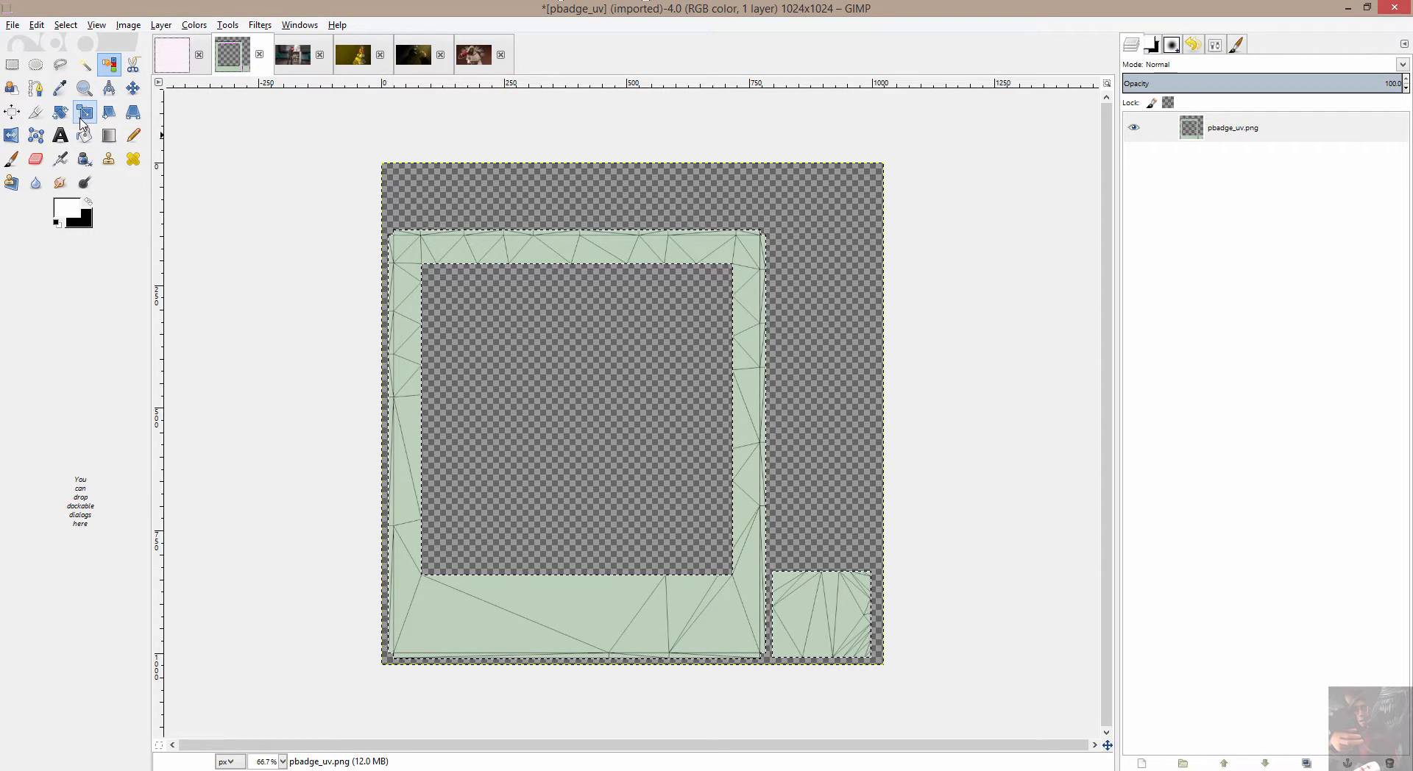
Set up the Paintbrush with the 2. Hardness 100 brush at a size of about 311
left_click(12, 159)
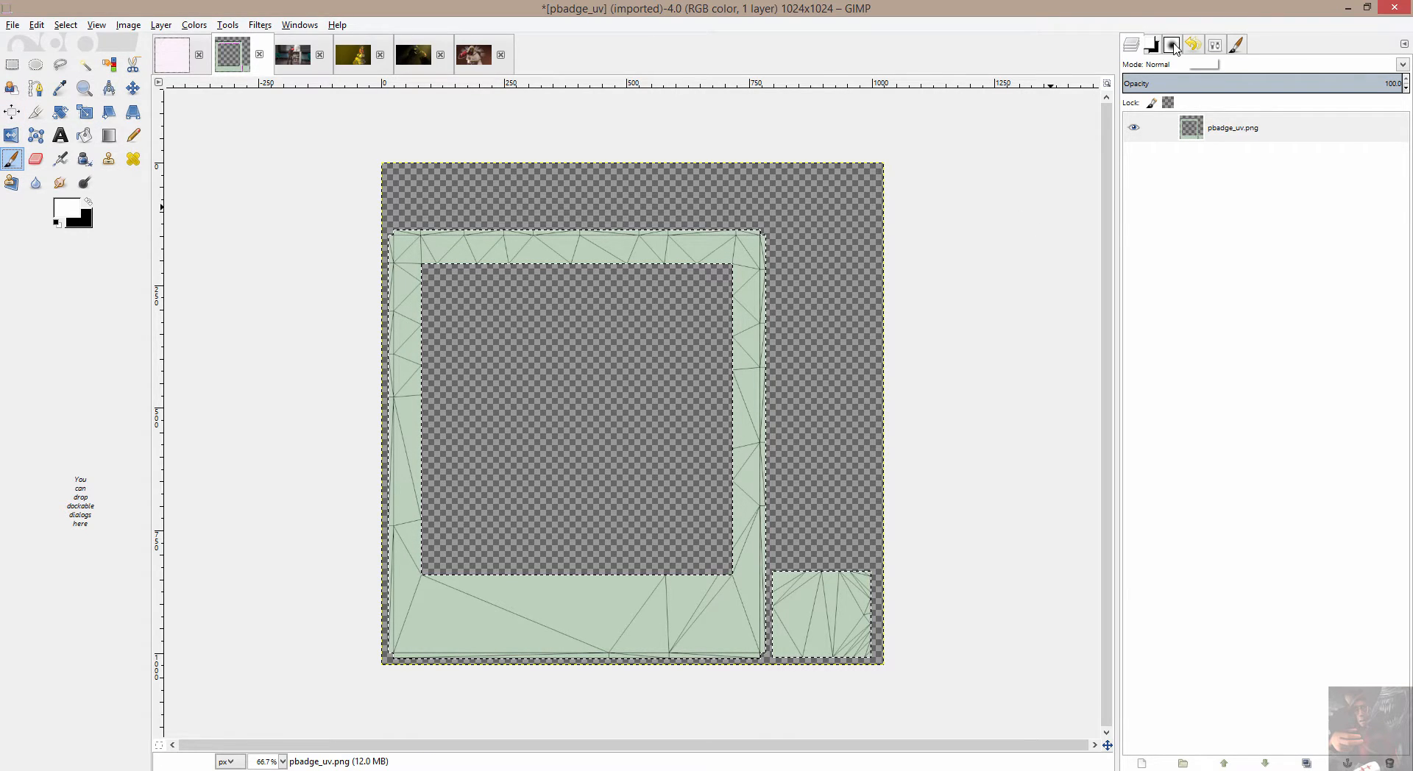
left_click(1172, 46)
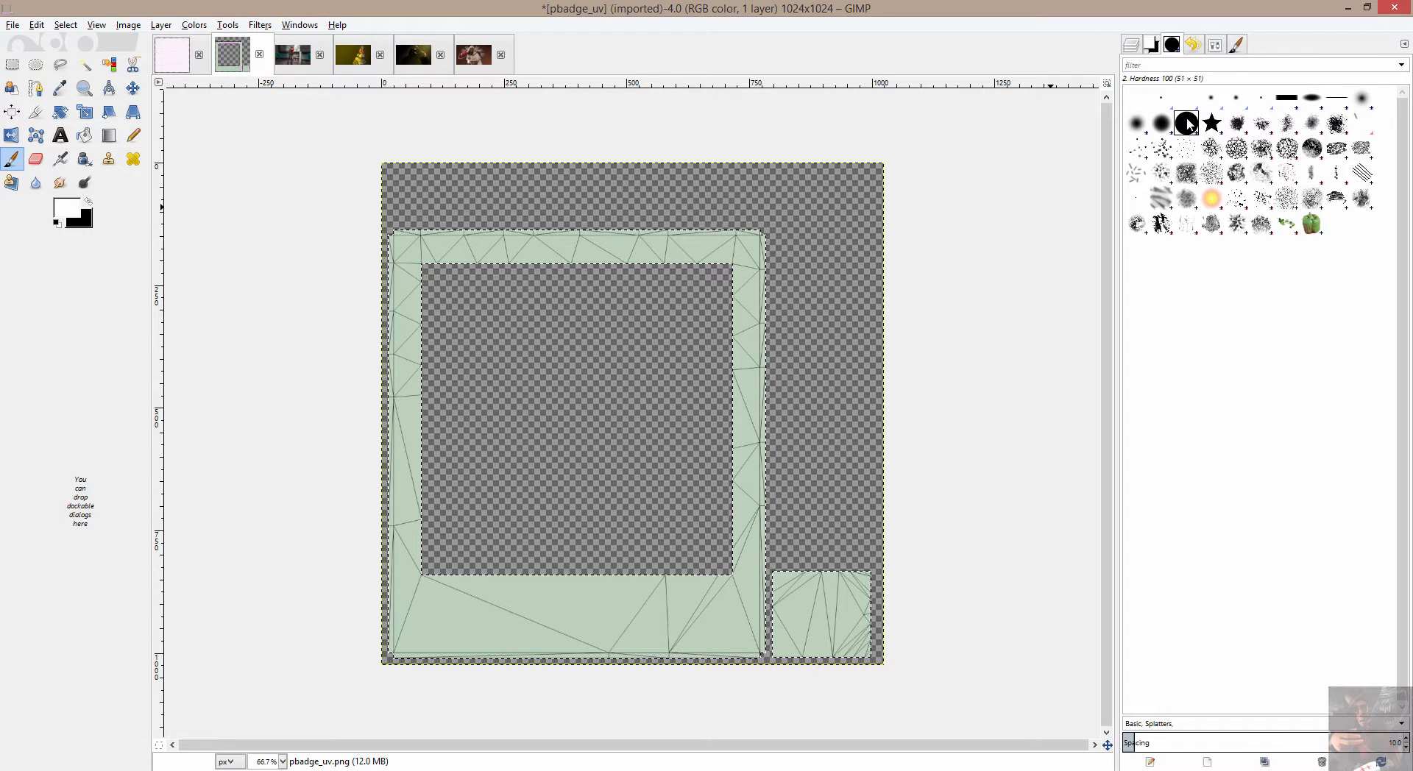
left_click(1237, 45)
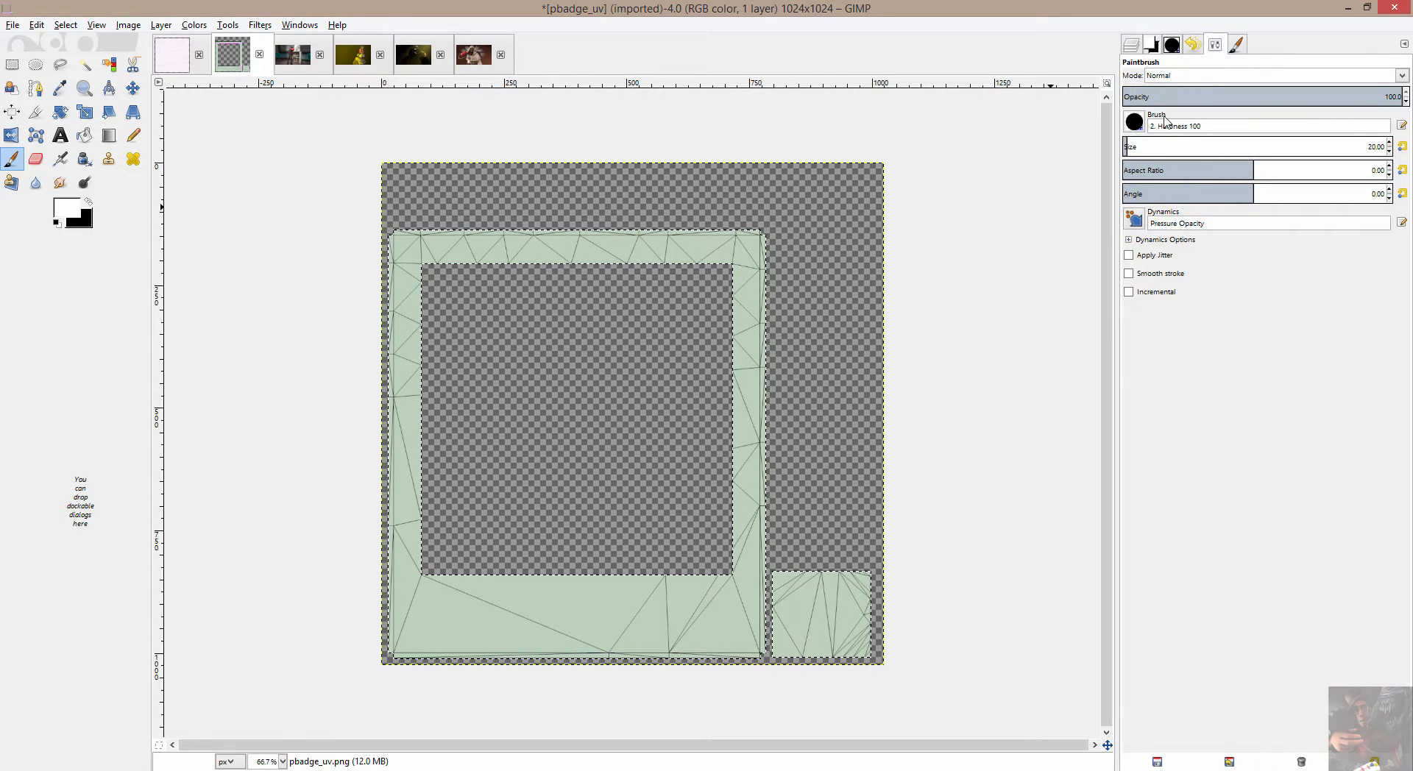
left_click_drag(1142, 147, 1204, 144)
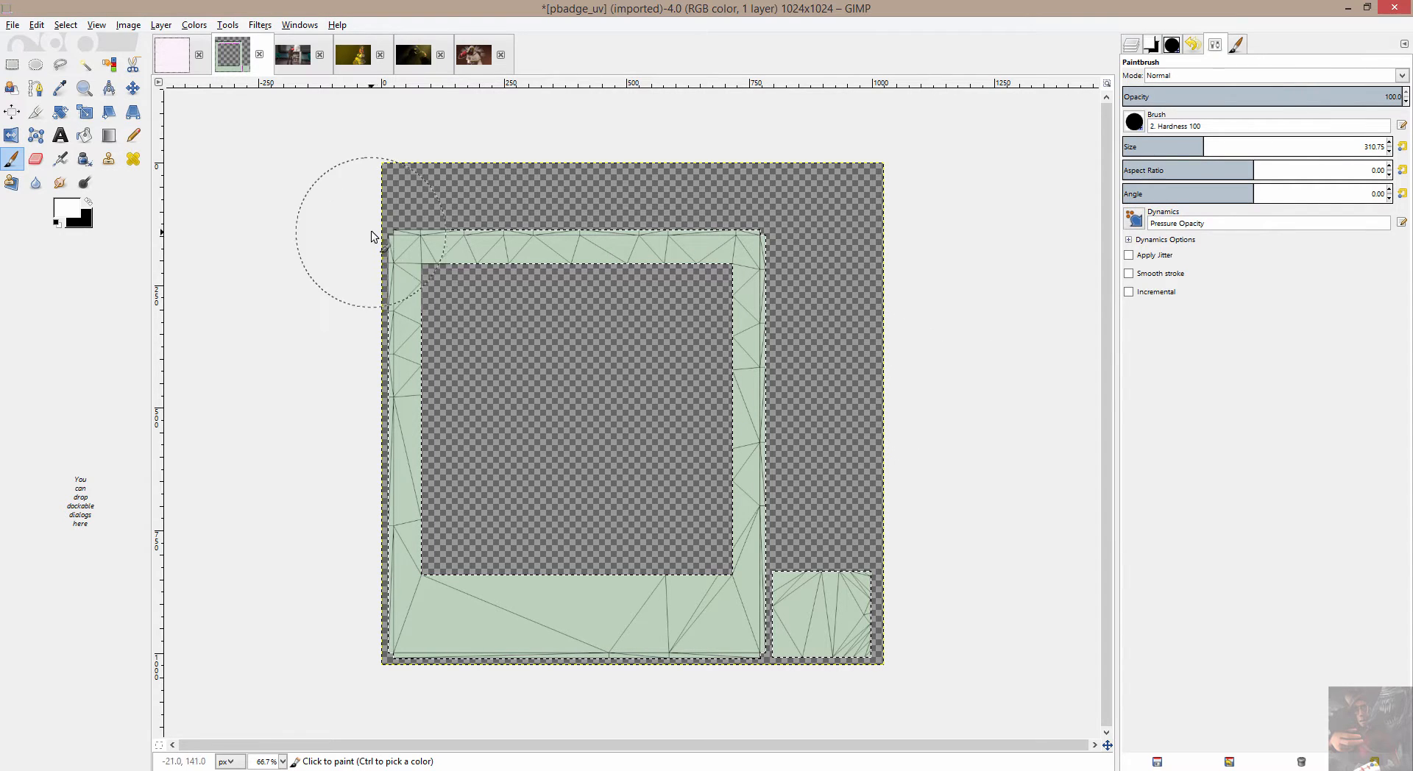
Add a new 1024 by 1024 layer with transparency fill above the pbadge_uv.png layer
left_click(1131, 46)
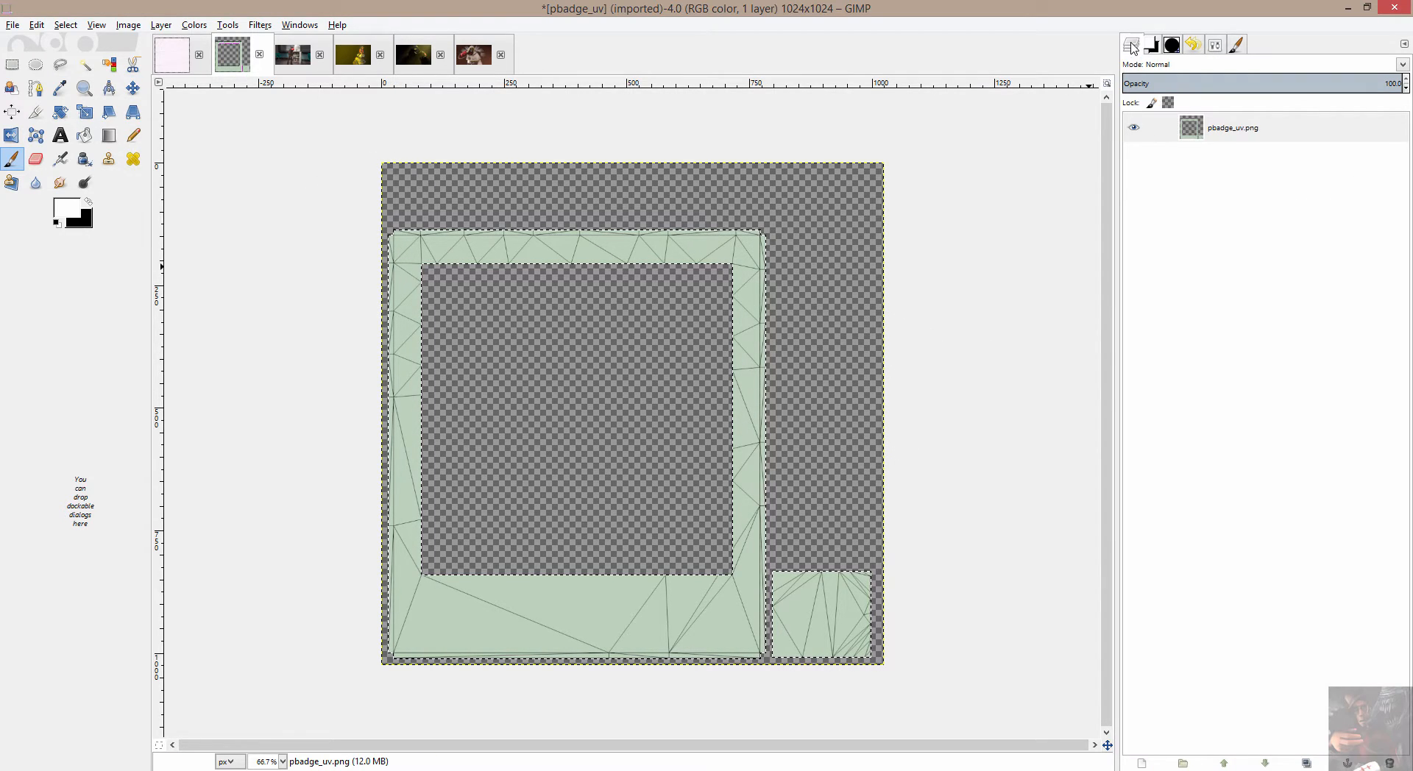
right_click(1256, 131)
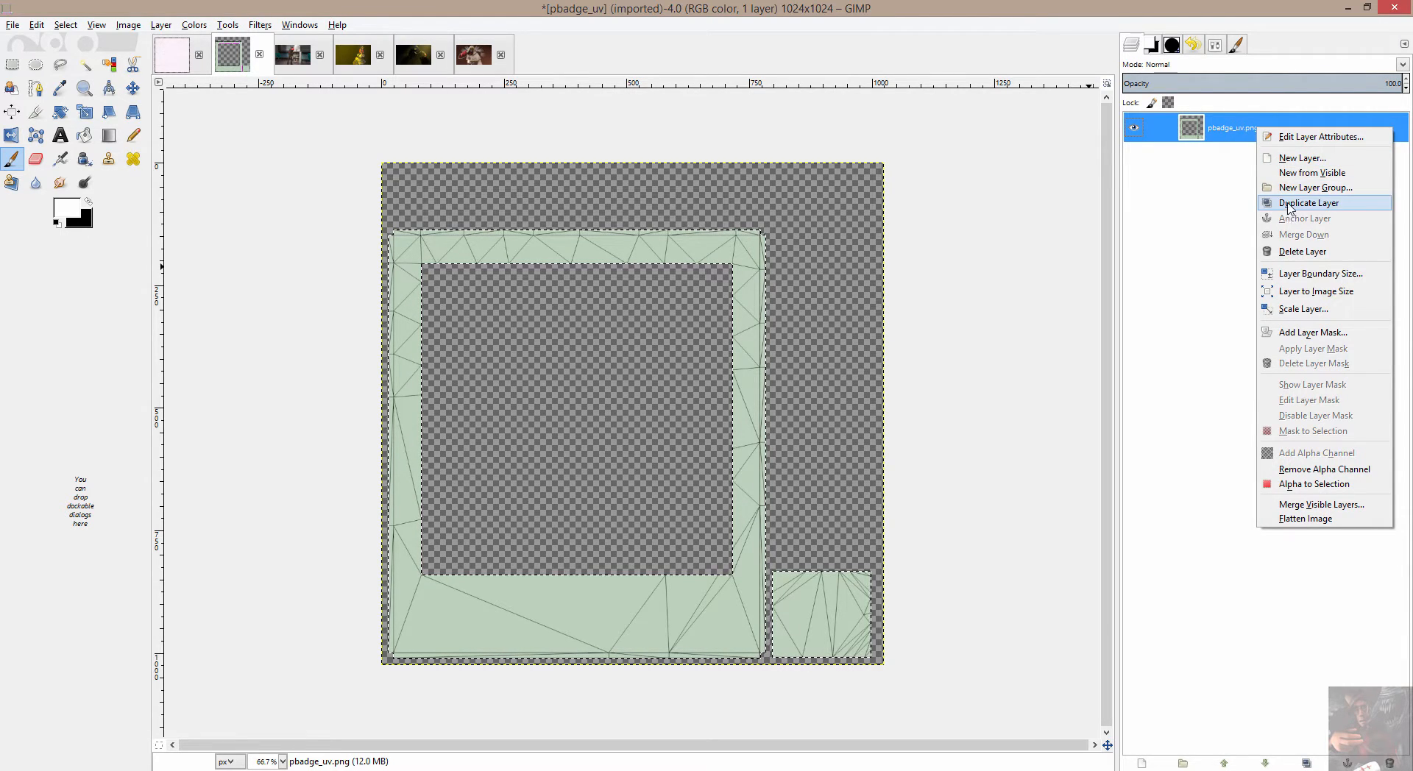
left_click(1294, 158)
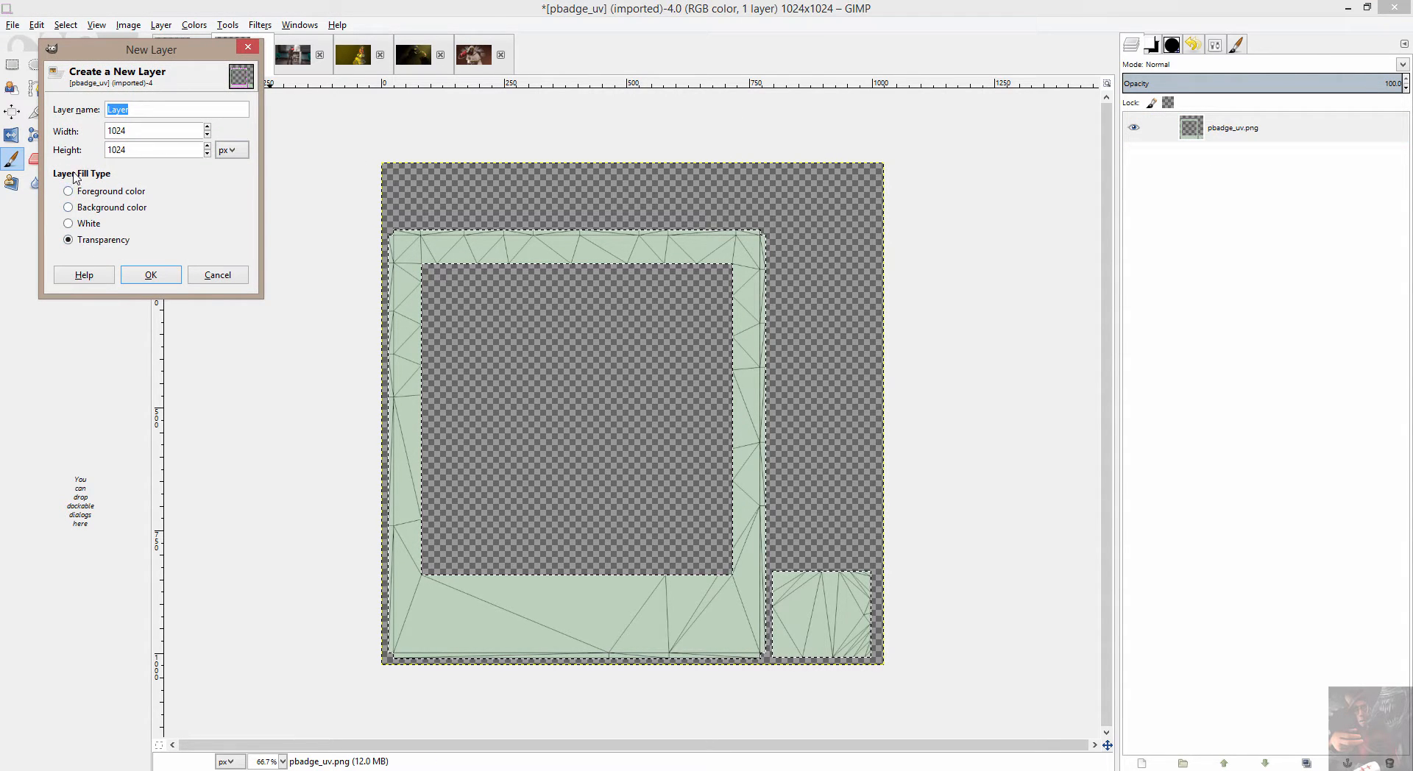
left_click(153, 276)
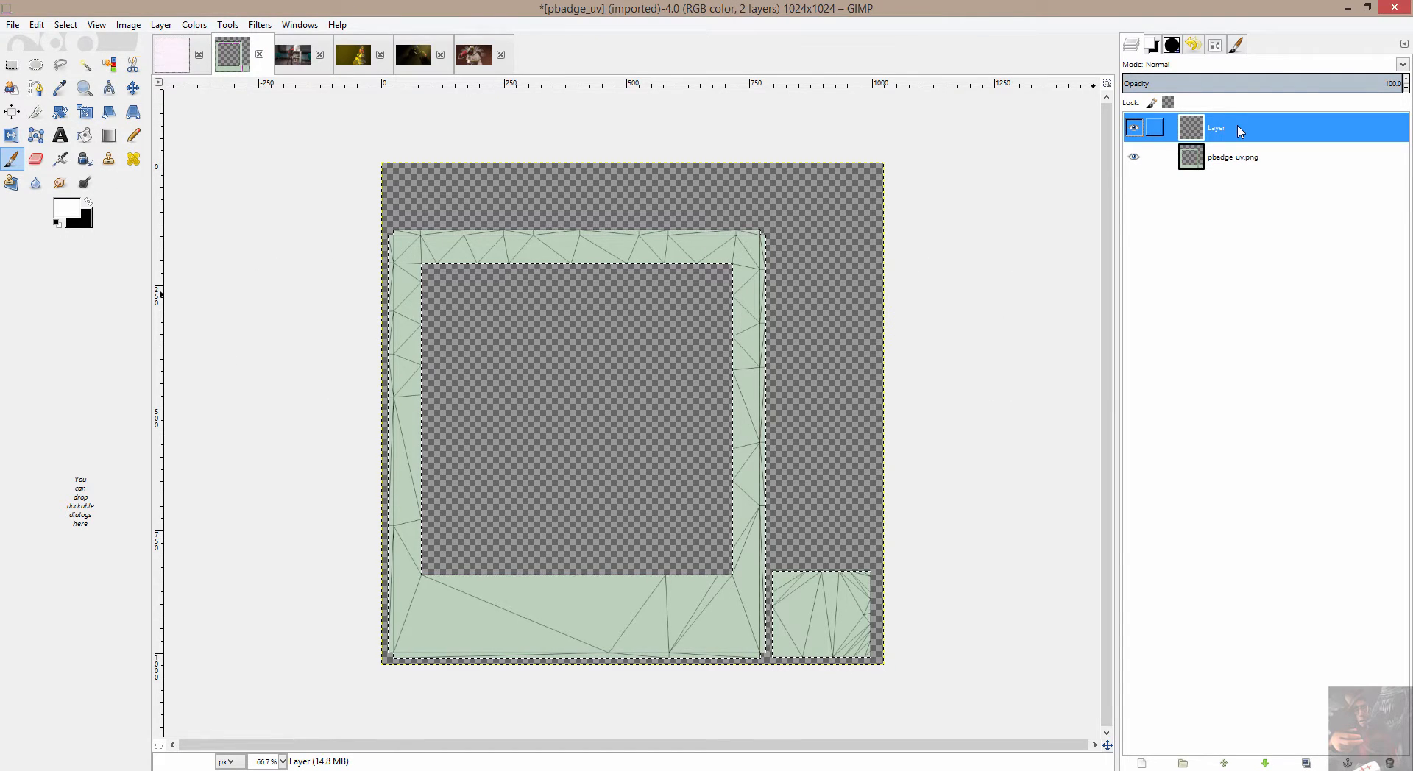
Paint all the selected frame and small square shapes solid white on the new layer
left_click(331, 261)
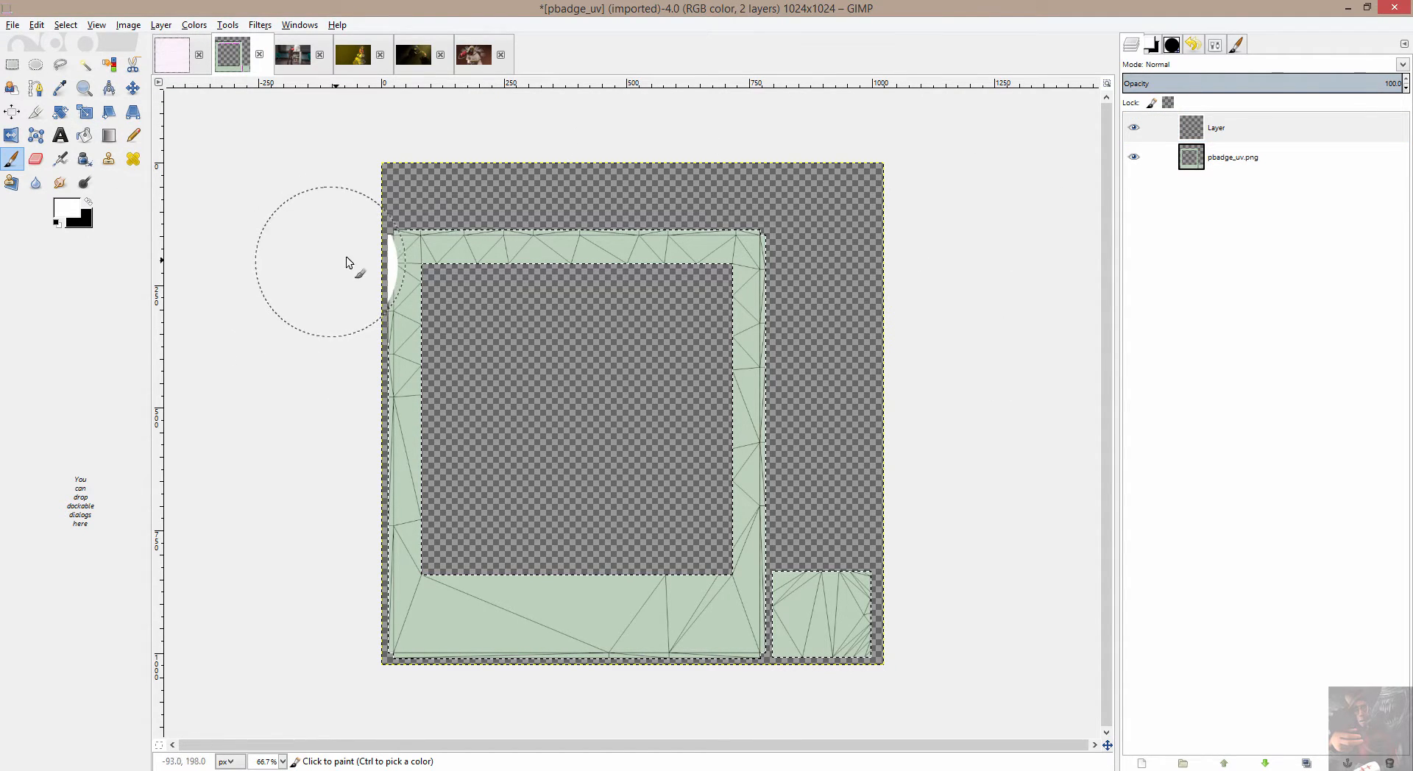
mouse_move(348, 263)
left_mouse_down()
mouse_move(583, 235)
mouse_move(810, 267)
mouse_move(791, 332)
mouse_move(777, 600)
left_mouse_up()
mouse_move(827, 727)
left_mouse_down()
mouse_move(850, 624)
mouse_move(748, 606)
mouse_move(283, 641)
mouse_move(343, 342)
mouse_move(382, 538)
left_mouse_up()
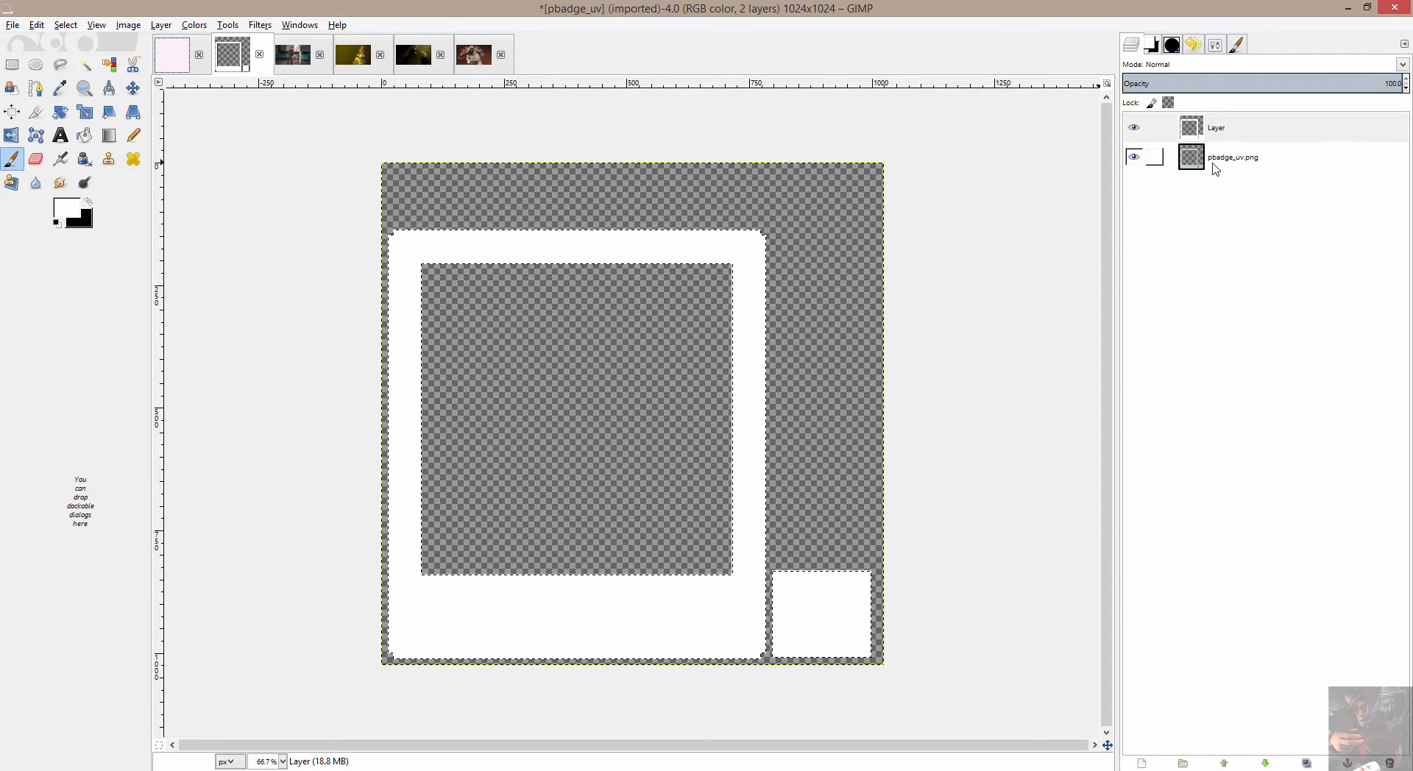
Hide the pbadge_uv.png layer and export the image as pbadge_new.png into the photoproject folder with the default PNG options
left_click(1135, 158)
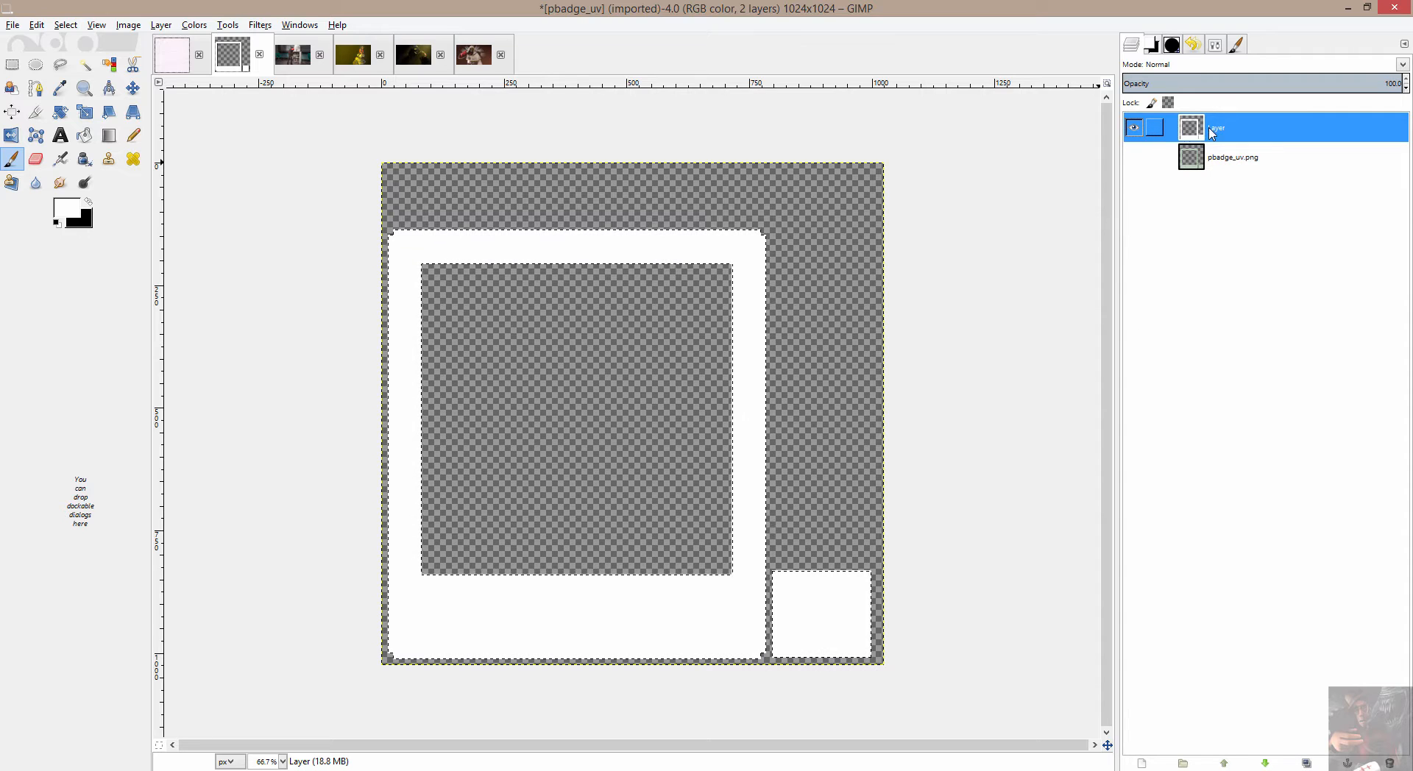
left_click(12, 24)
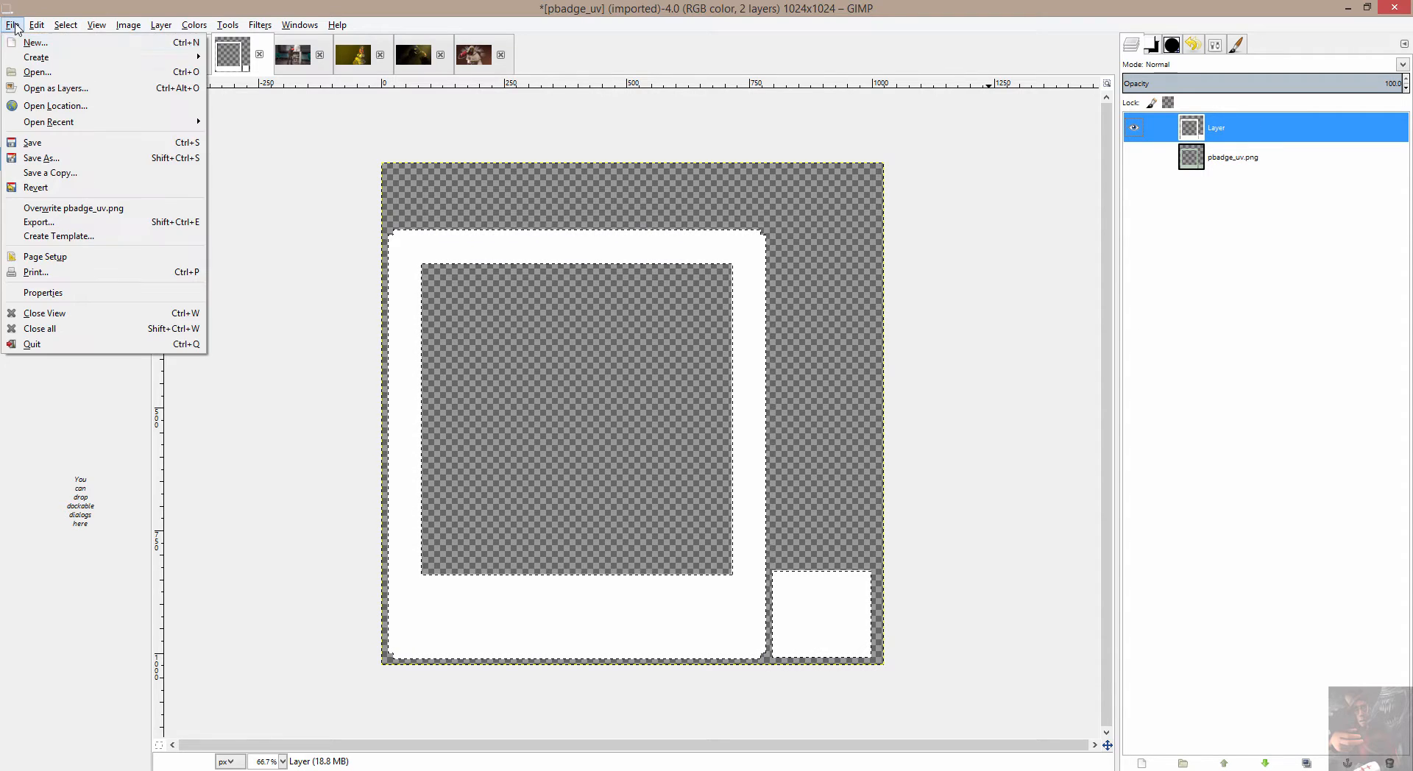
left_click(38, 222)
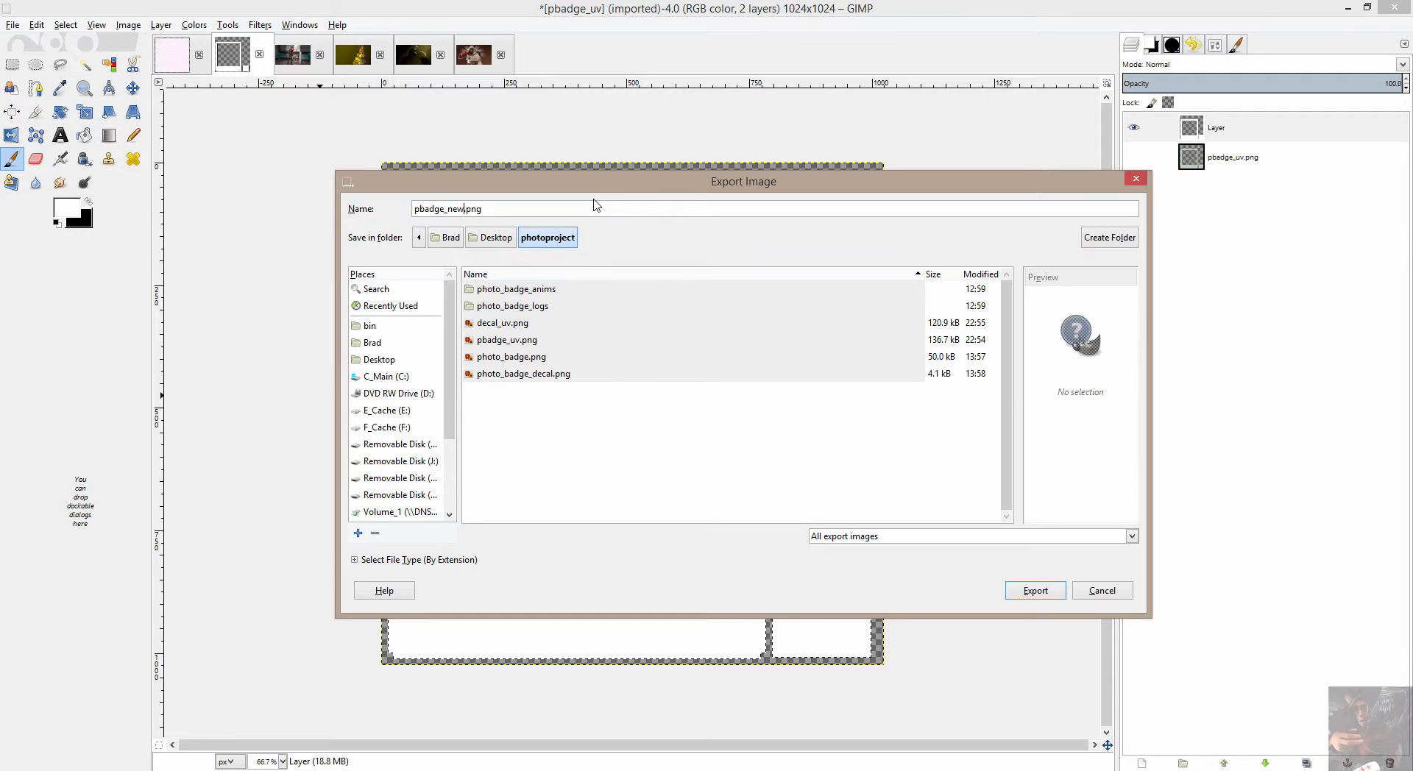
key("Return")
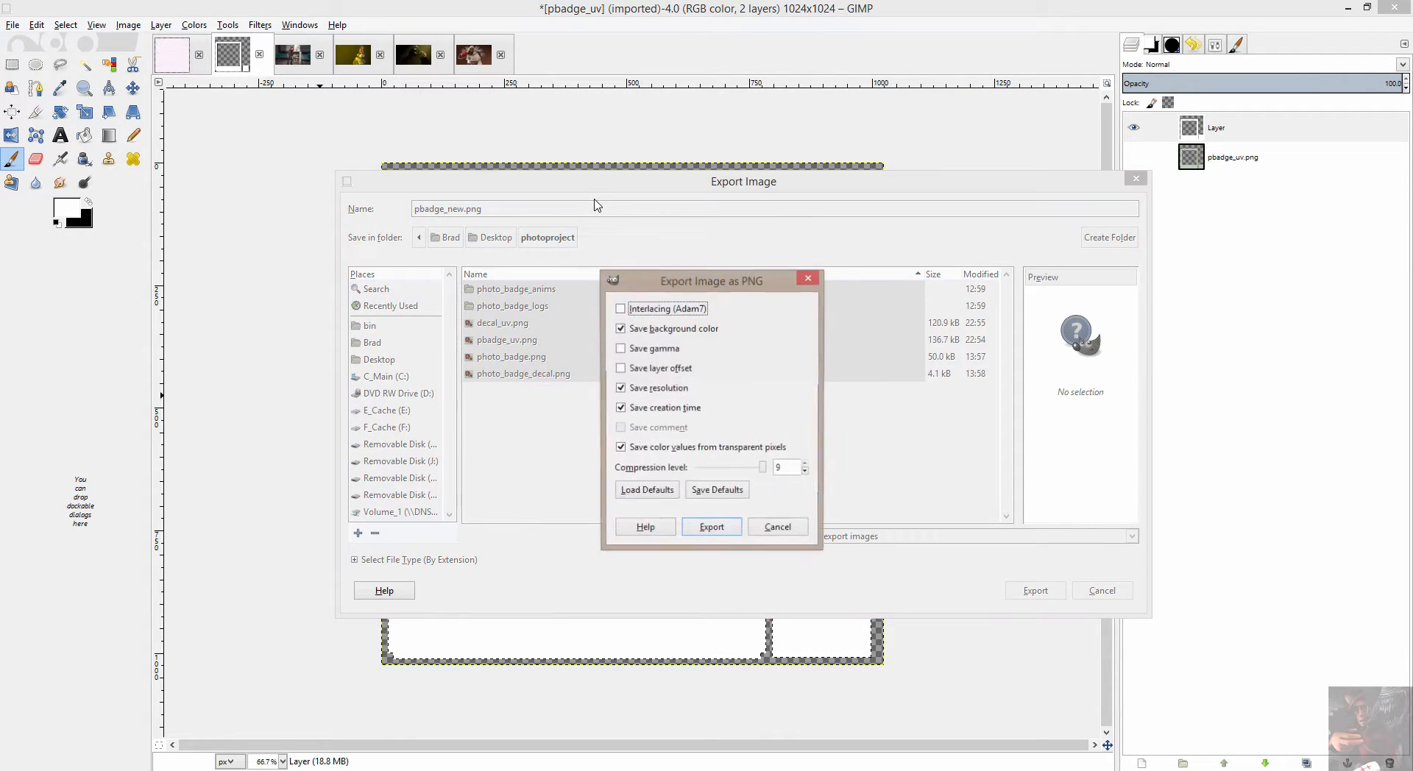
left_click(710, 528)
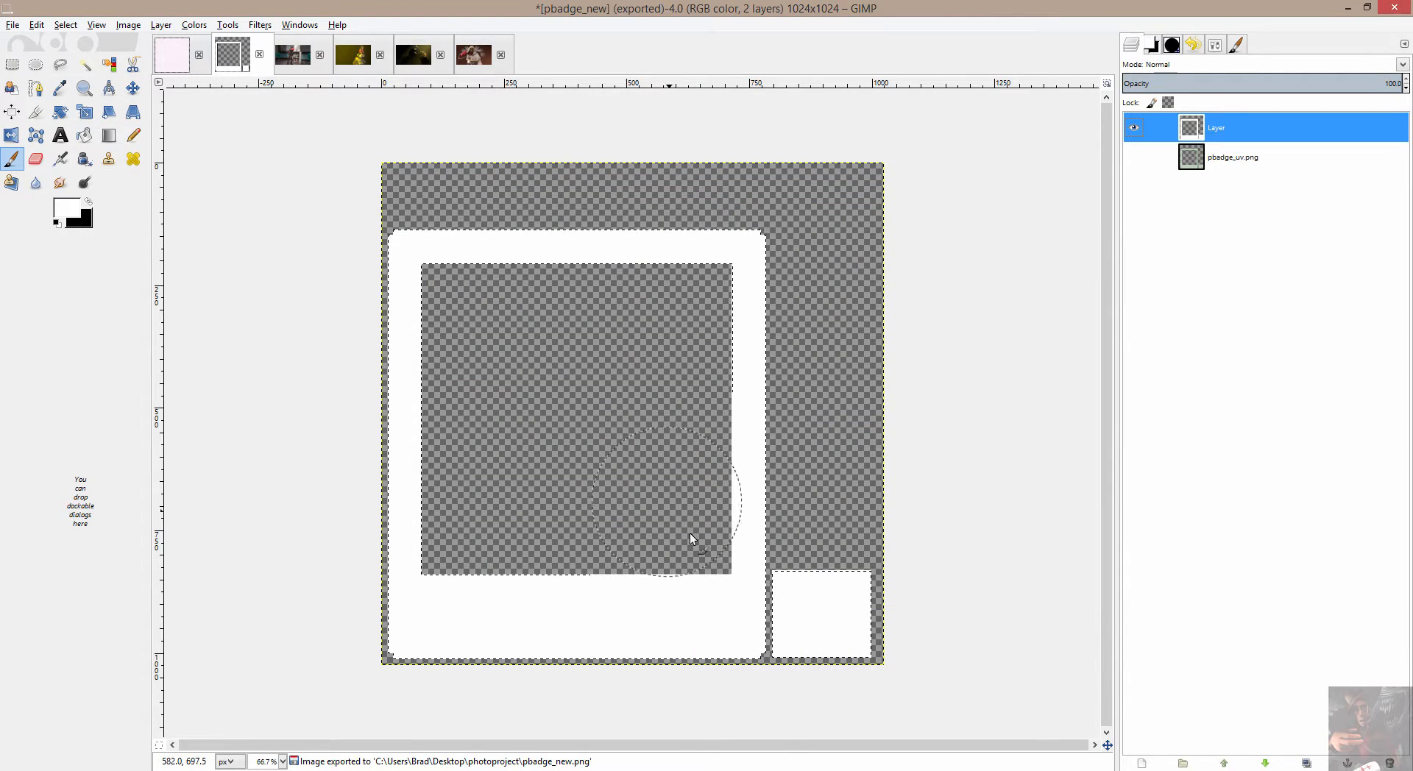
In the decal_uv image, select the transparent border by color and invert the selection to cover the decal area
left_click(177, 50)
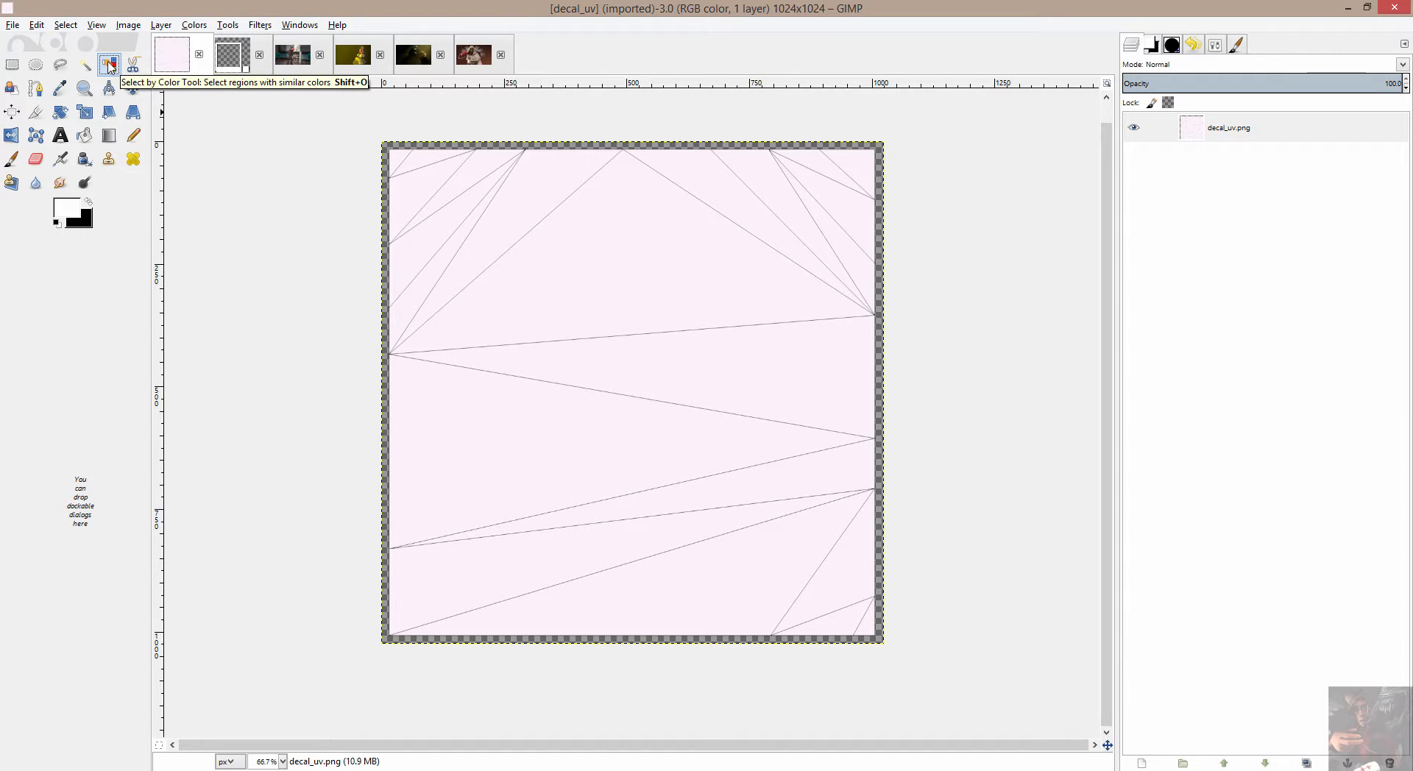
left_click(109, 66)
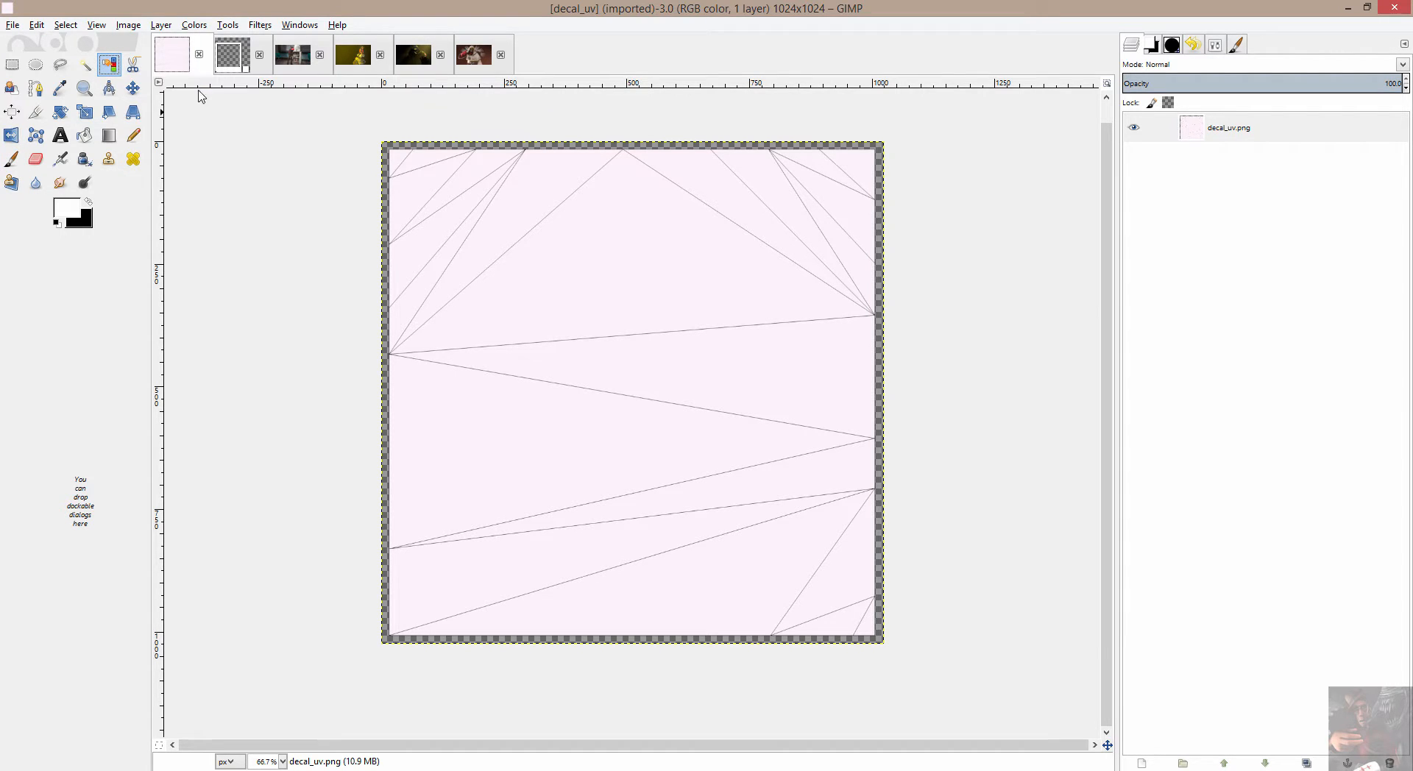
left_click(414, 145)
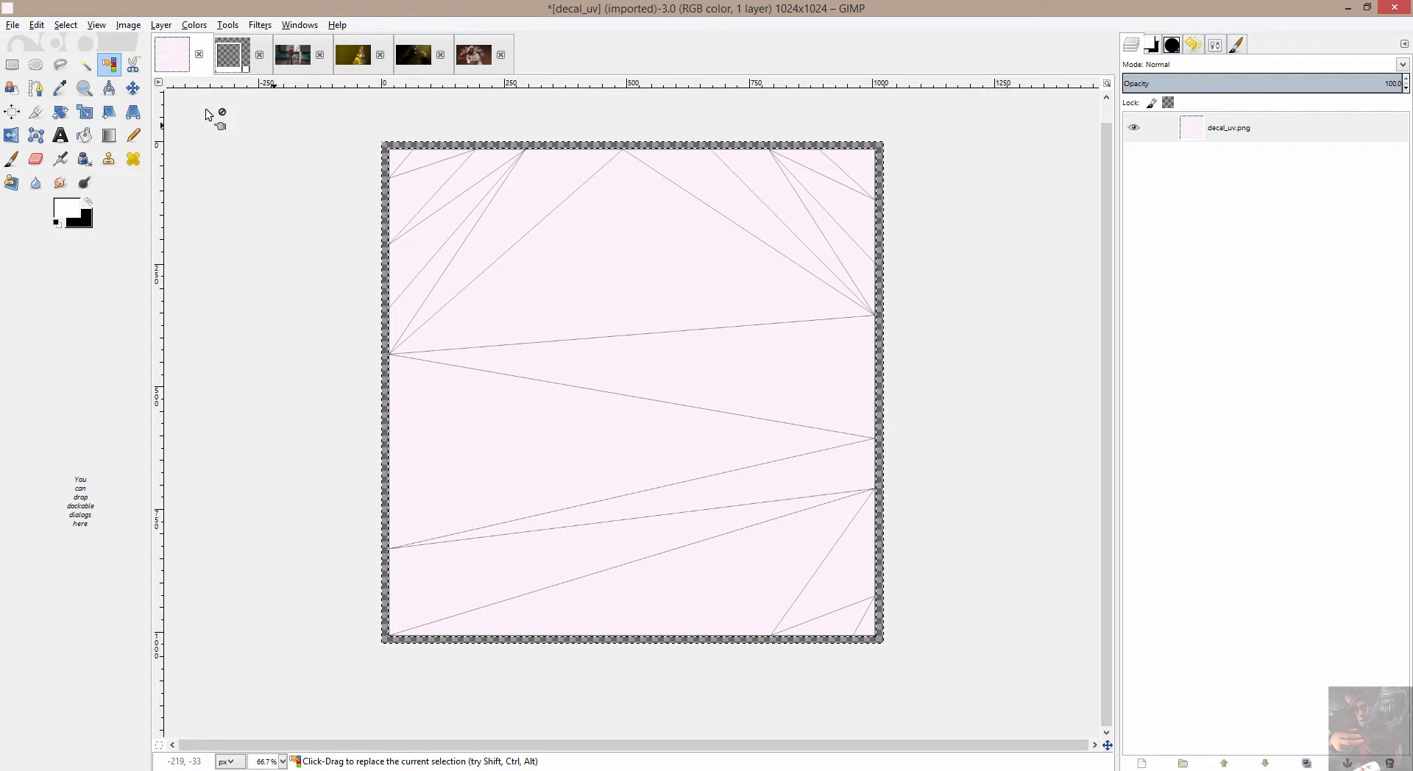
left_click(65, 27)
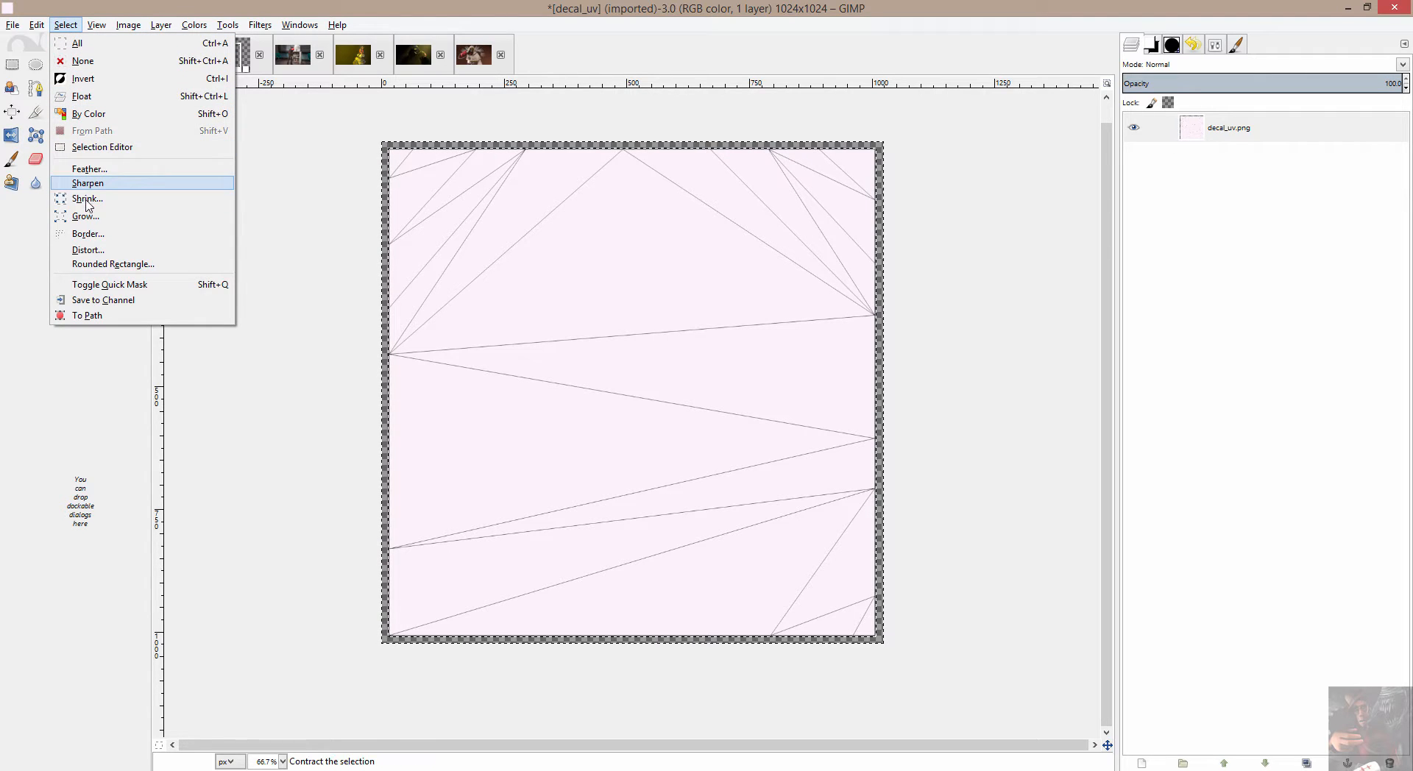
left_click(83, 79)
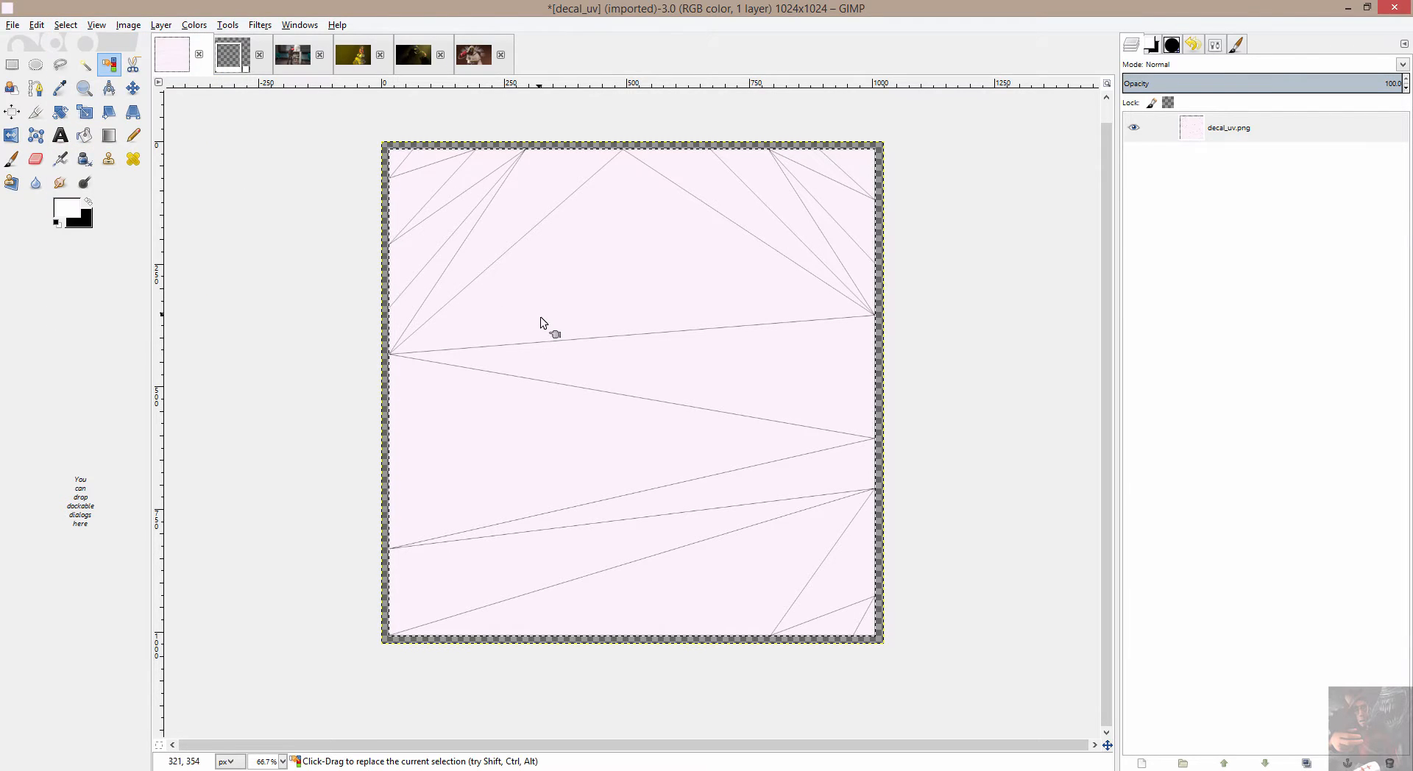
Switch to the fridge2 image and copy the whole picture
left_click(294, 59)
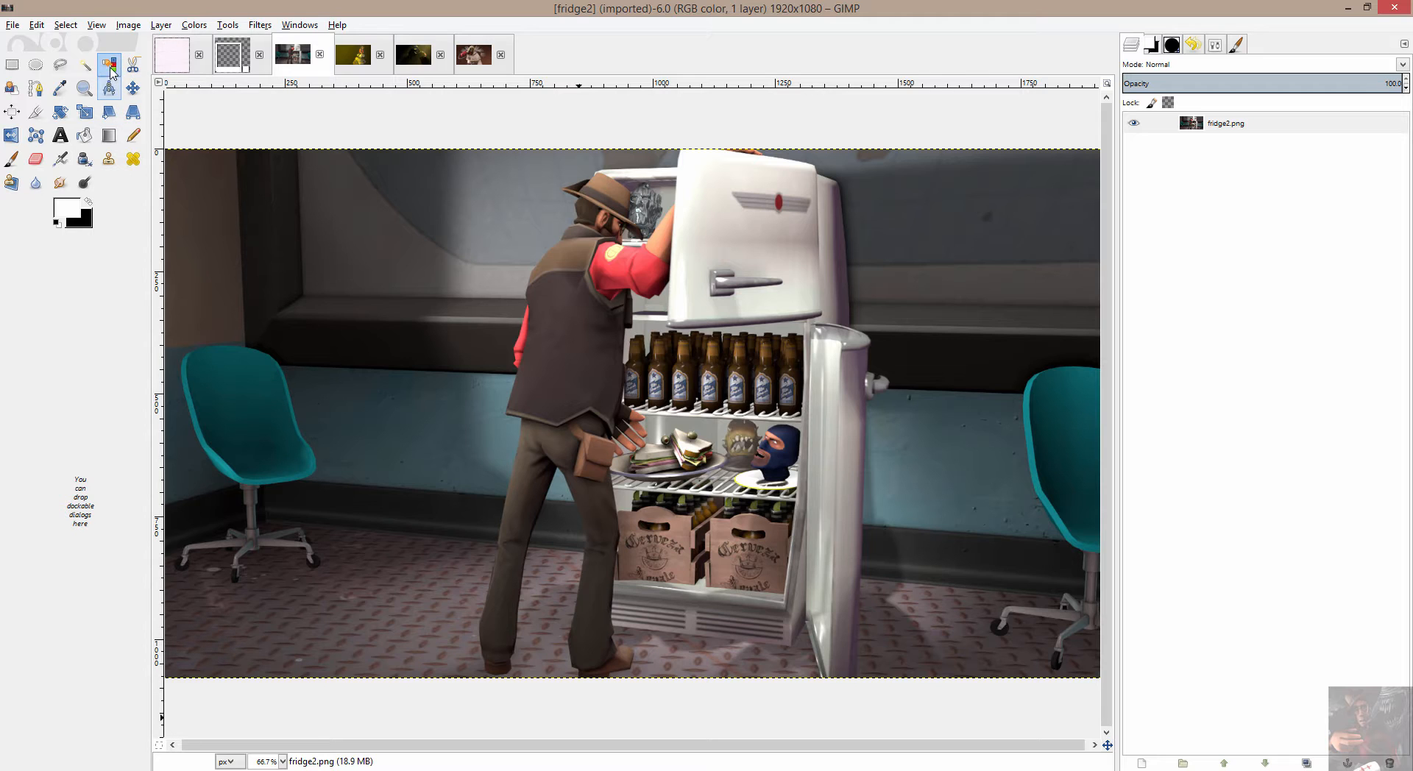
left_click(168, 59)
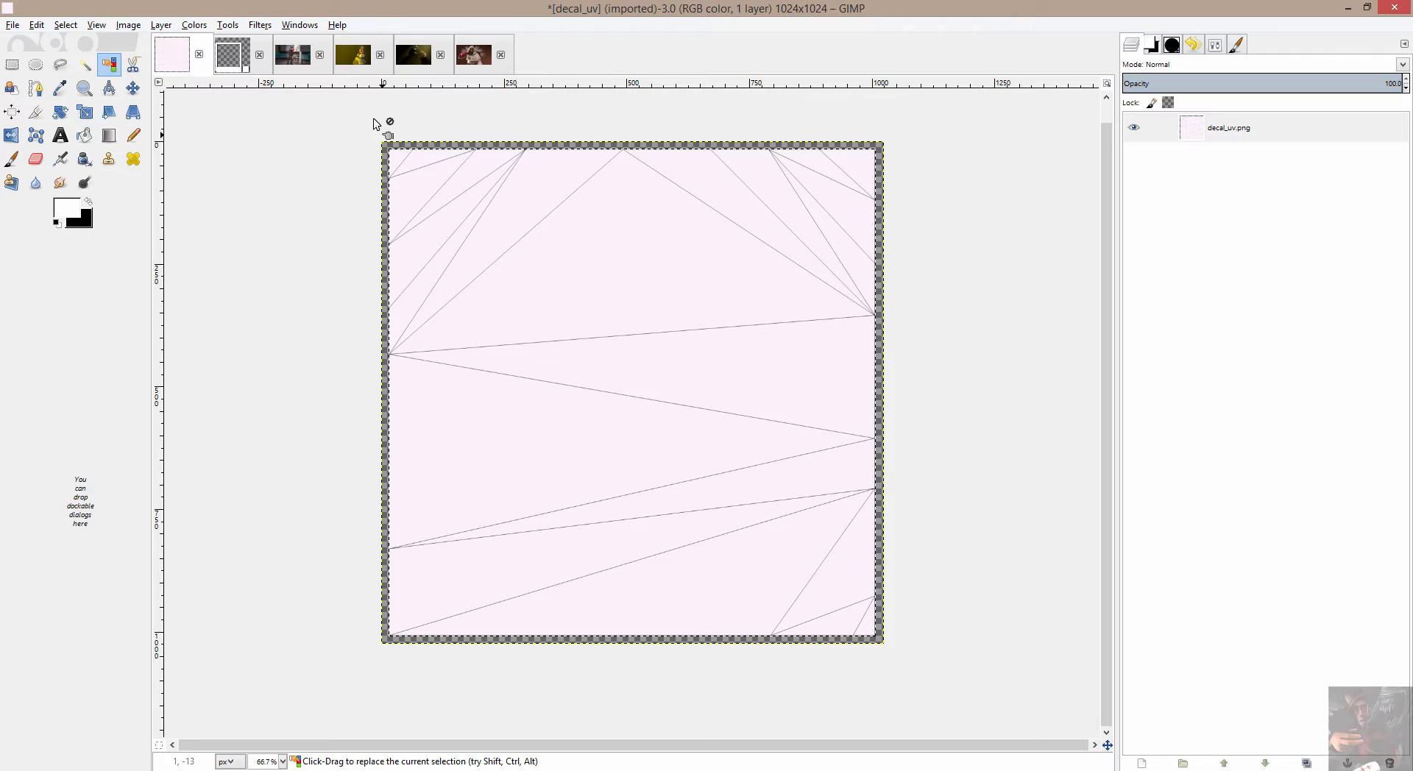
left_click(294, 55)
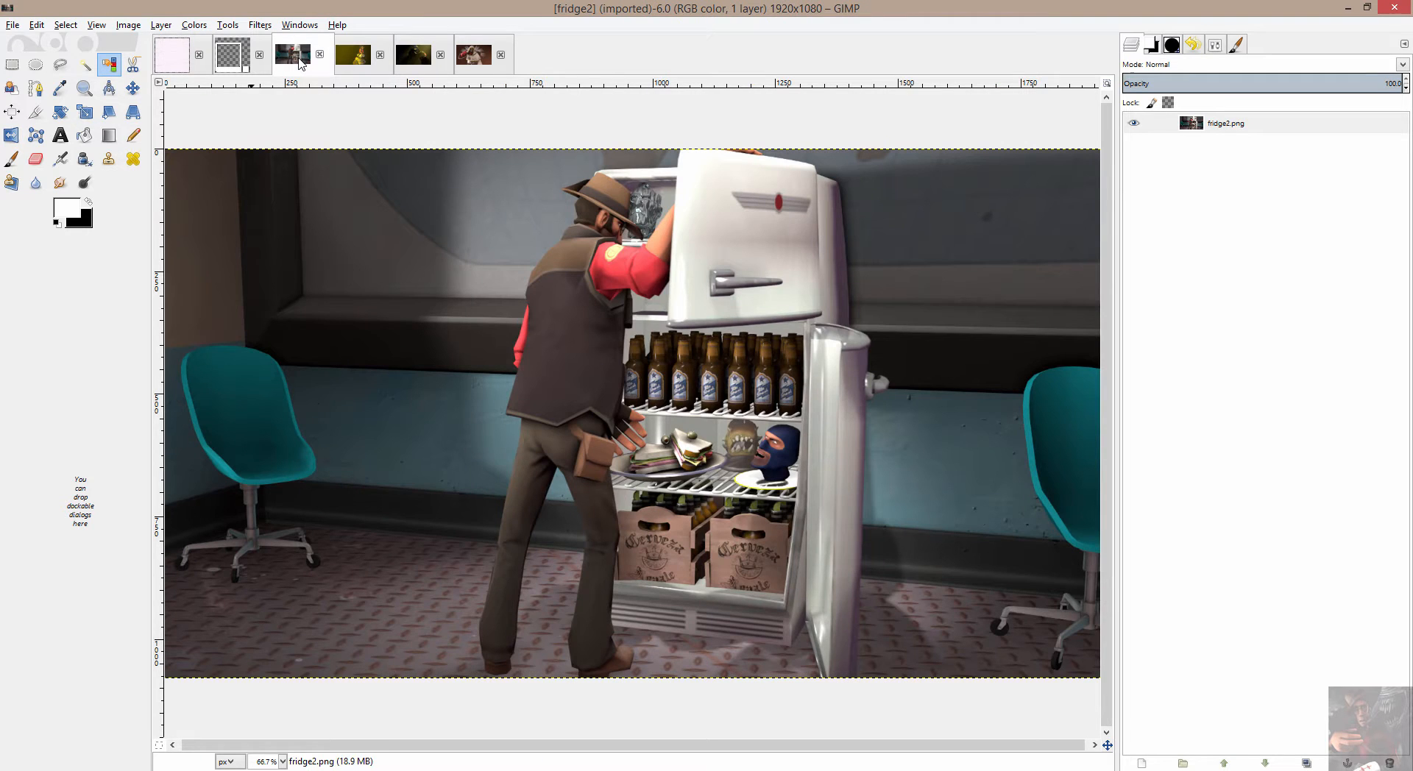
right_click(337, 214)
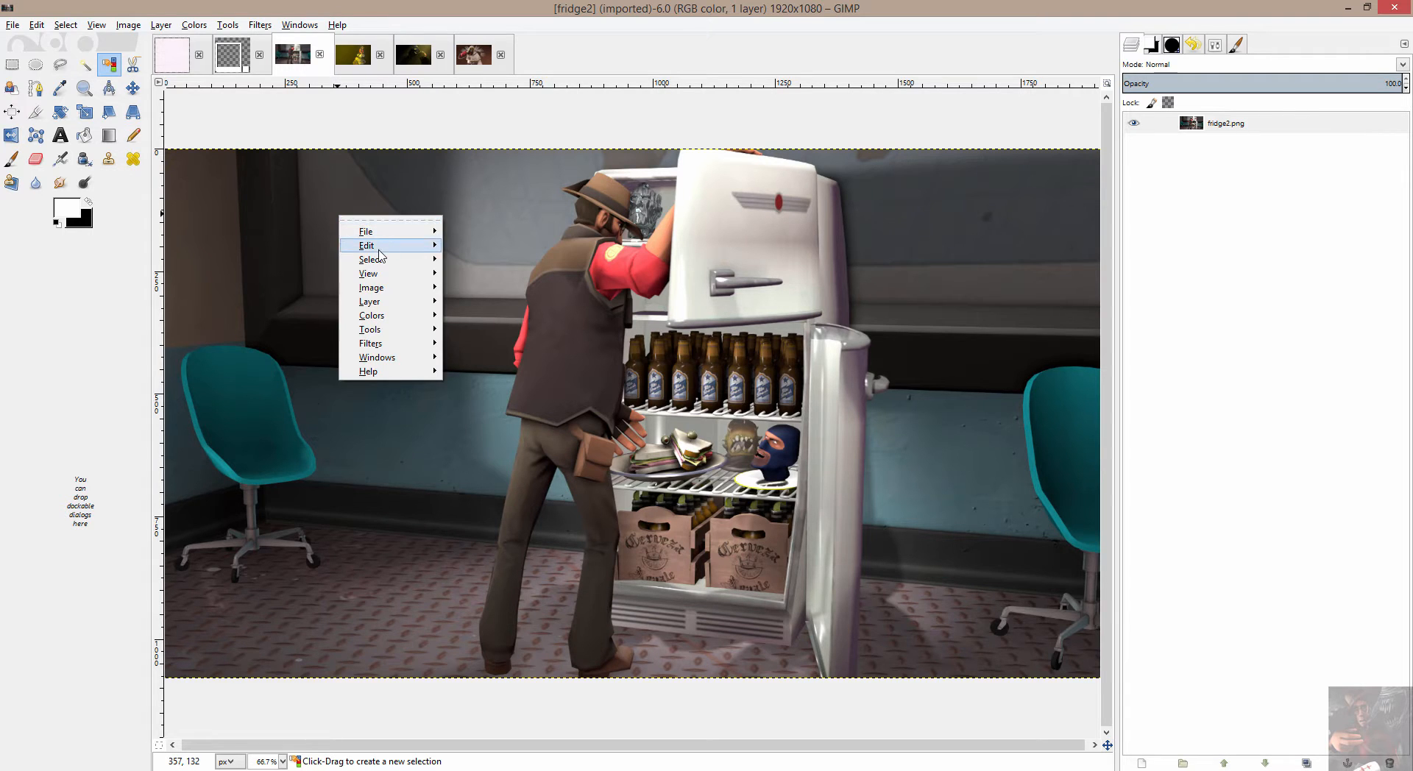
mouse_move(375, 246)
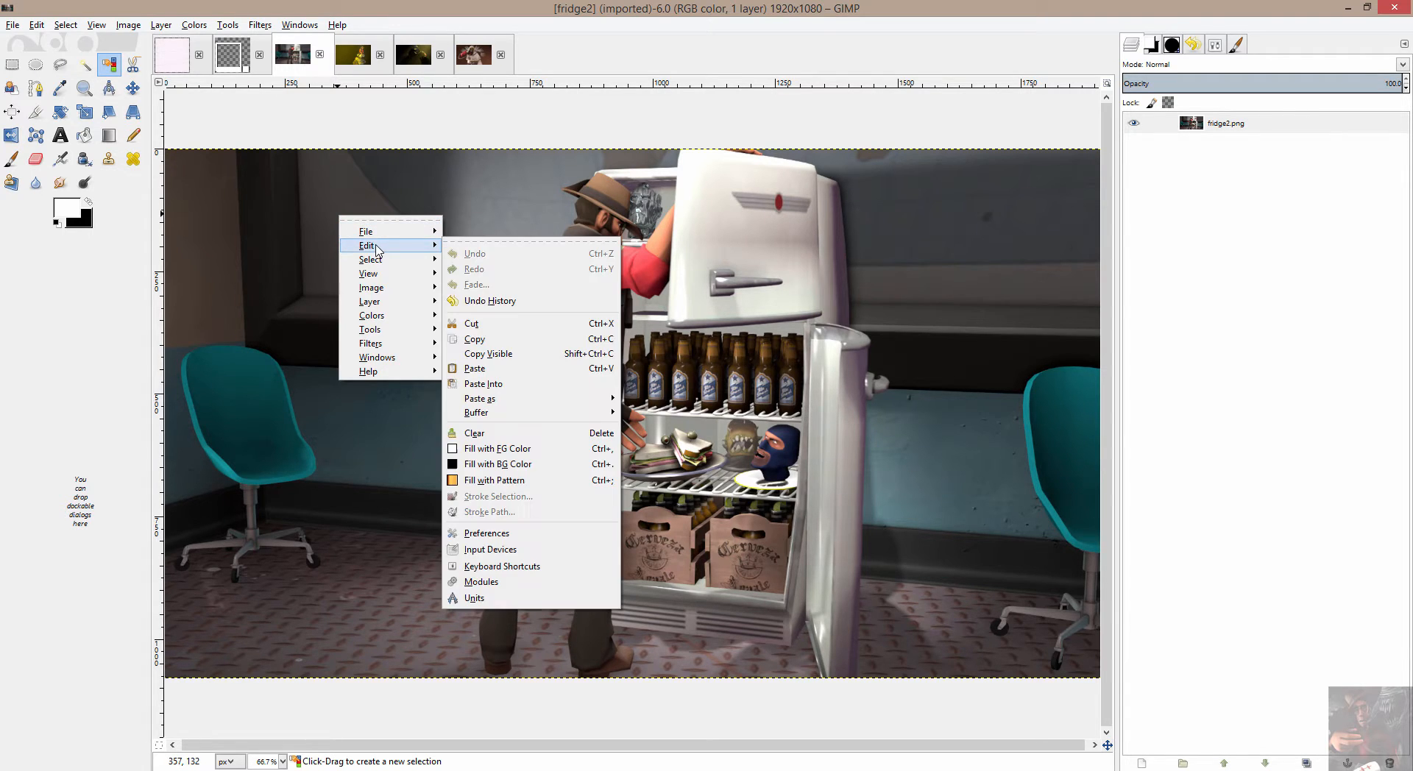
left_click(482, 341)
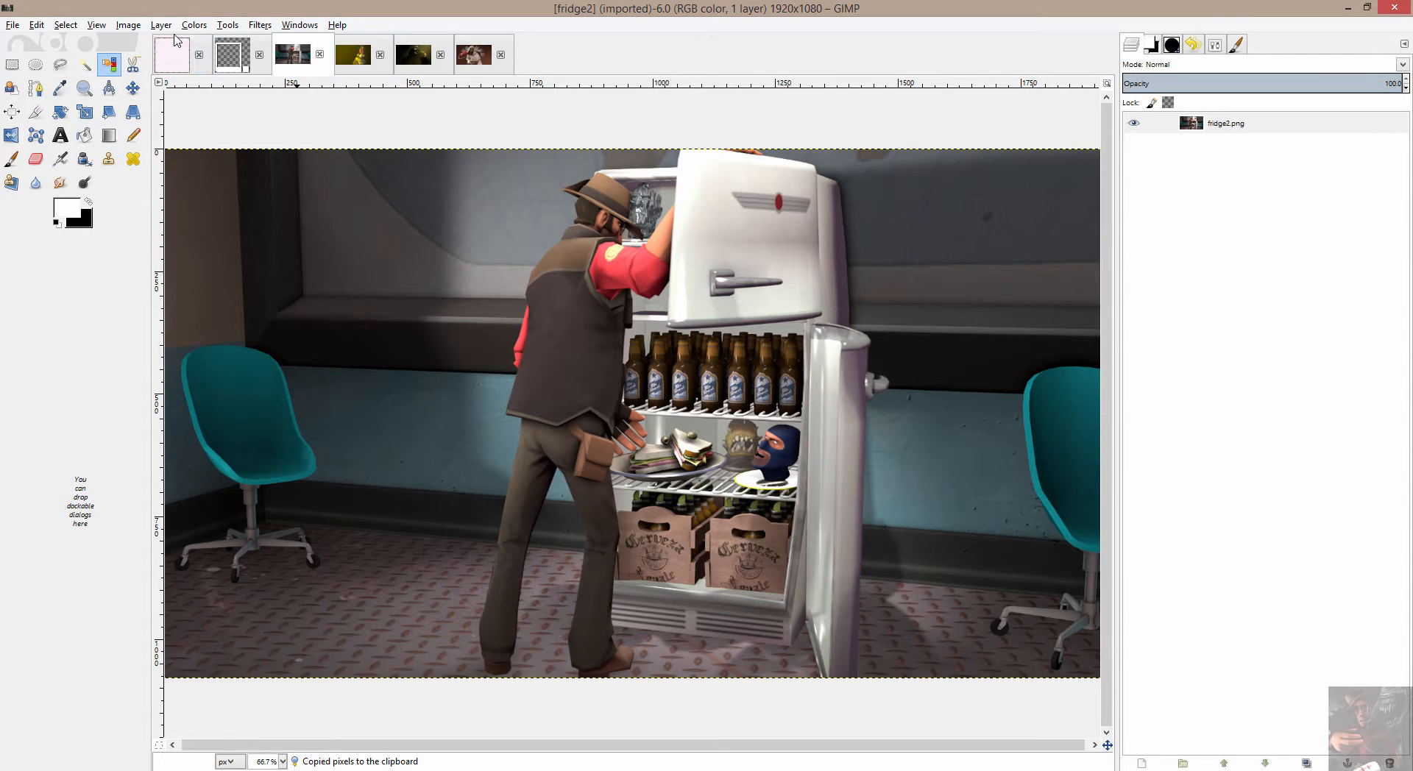
Paste the copied fridge picture into the decal_uv image
left_click(174, 36)
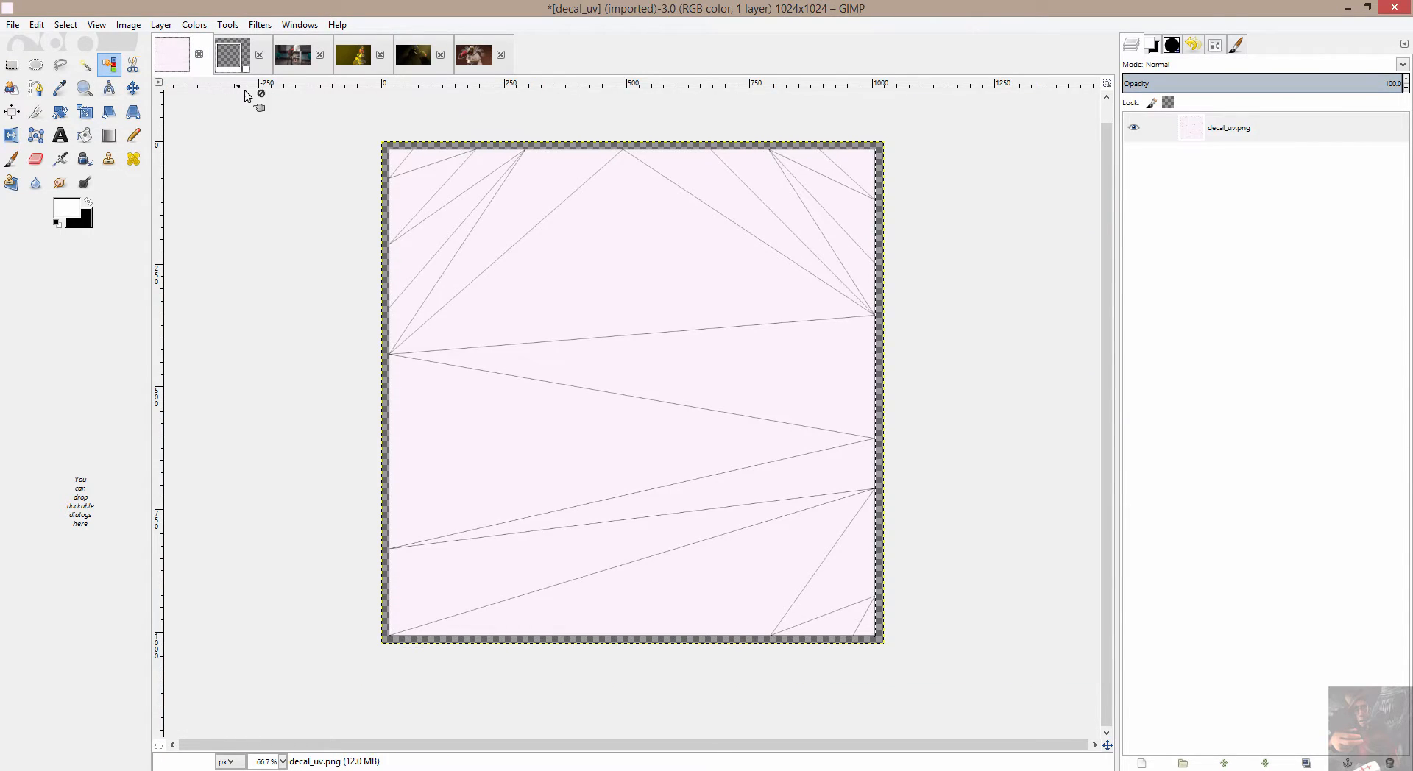
right_click(281, 162)
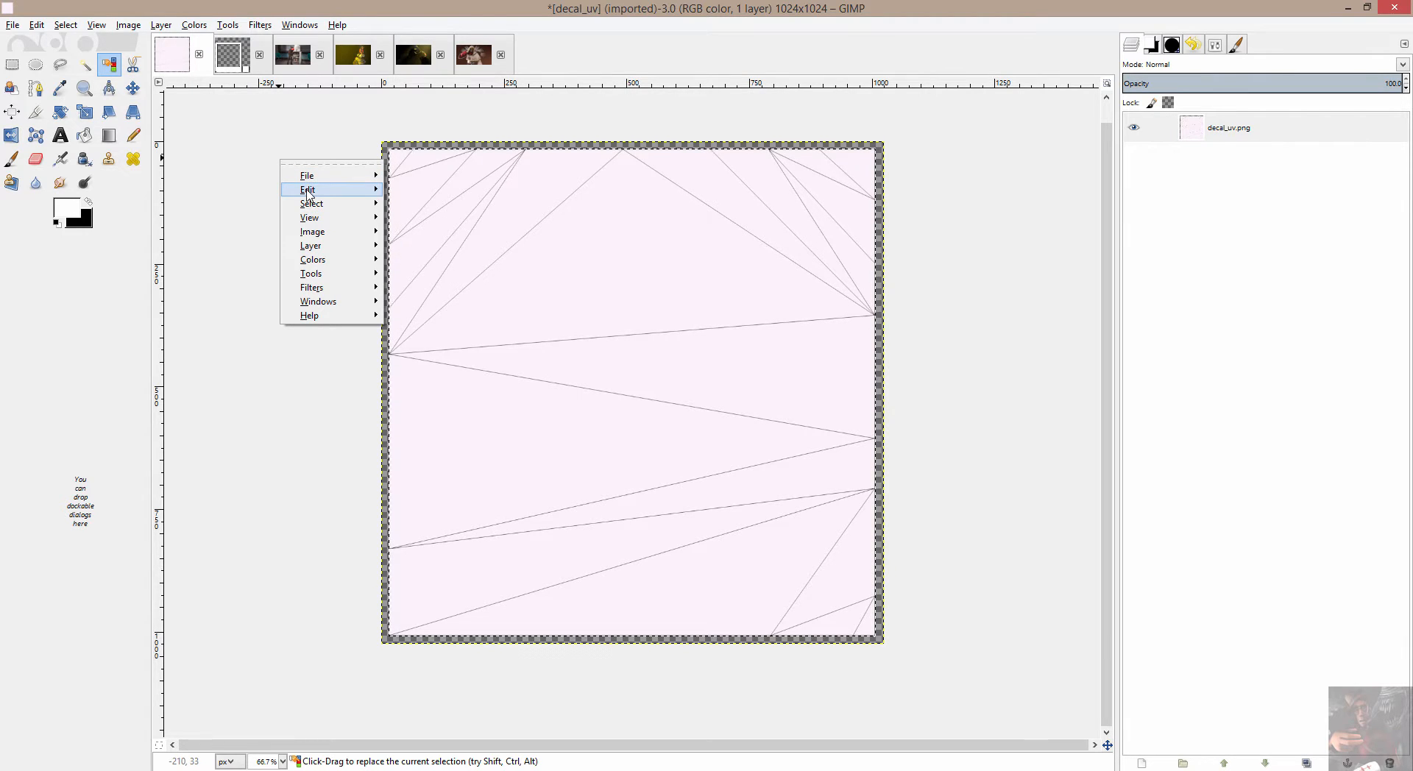
mouse_move(308, 189)
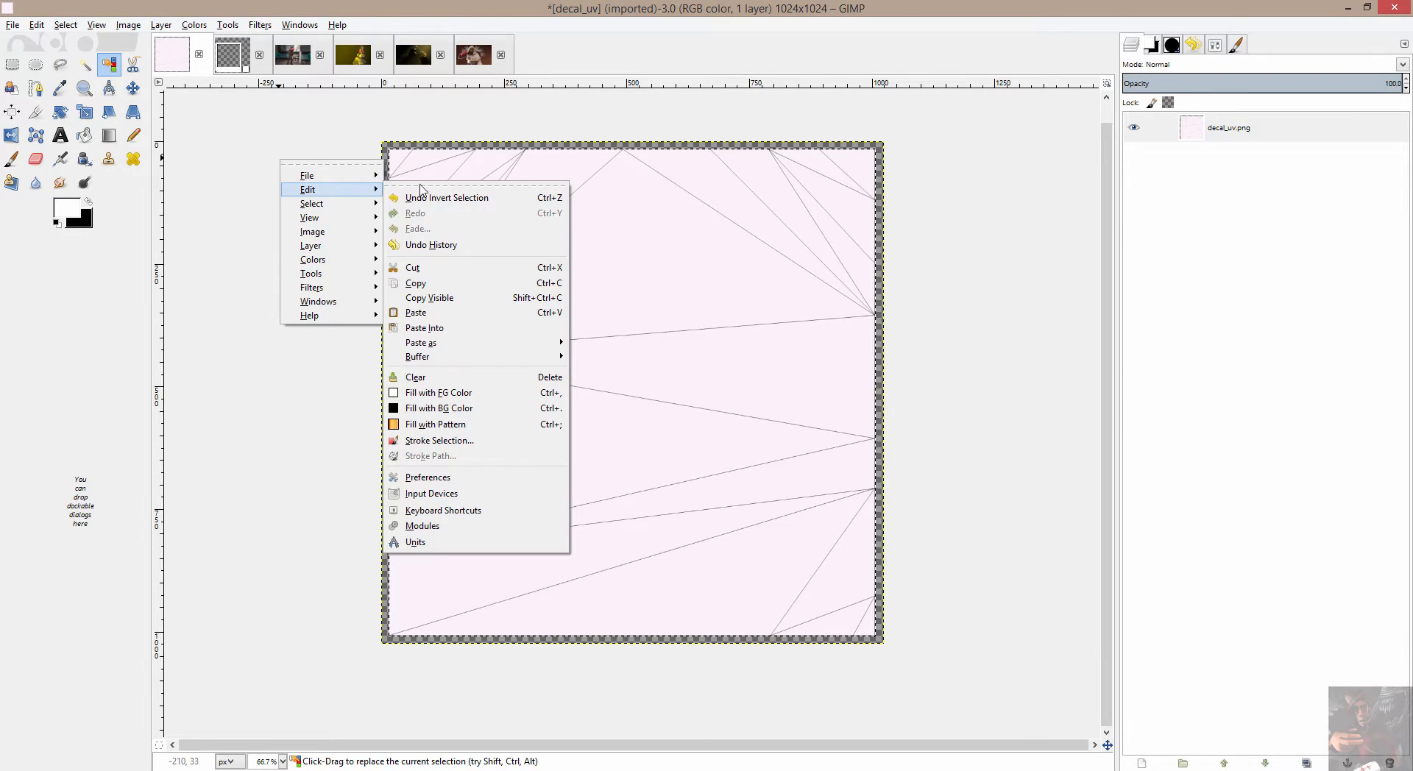
left_click(426, 314)
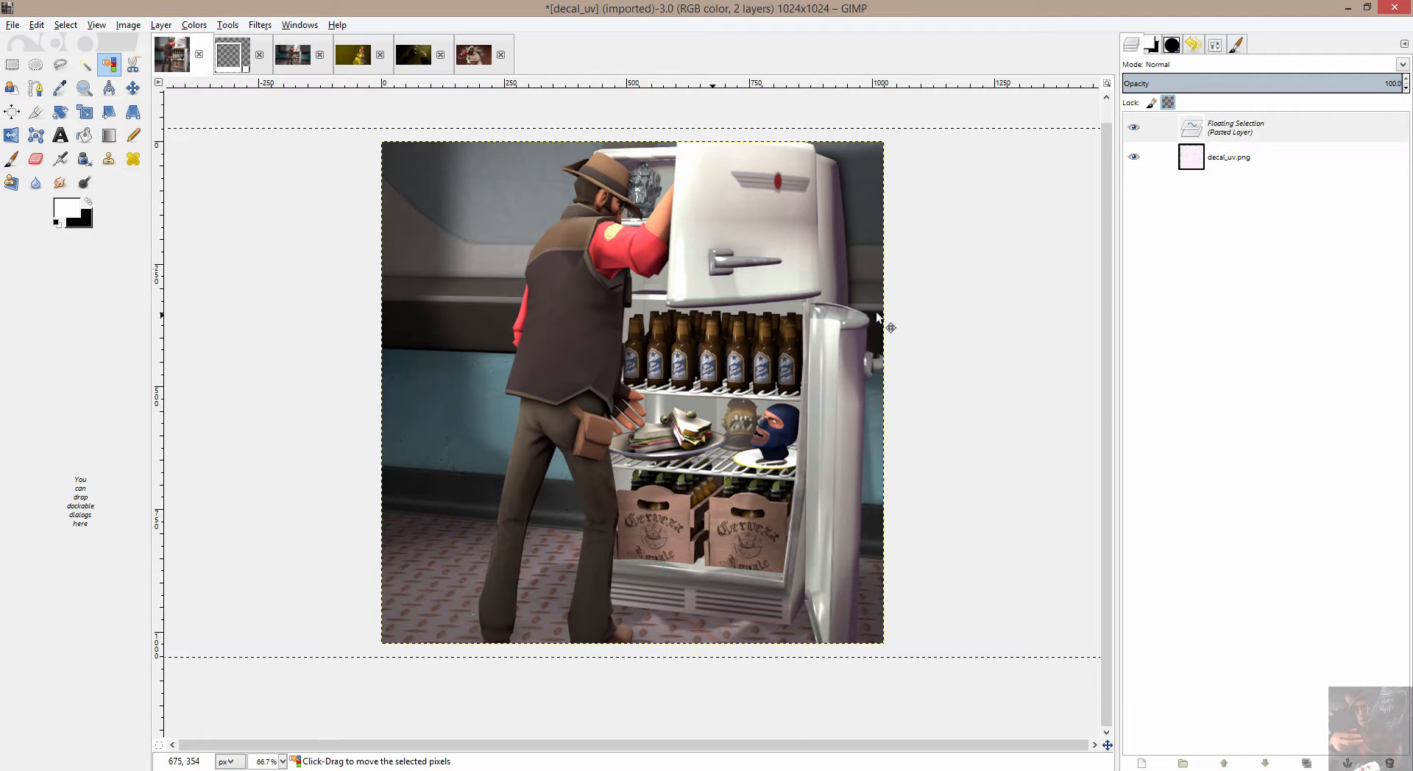
Scale the pasted fridge picture to 1820 by 1024 px with the Scale tool
left_click(1246, 131)
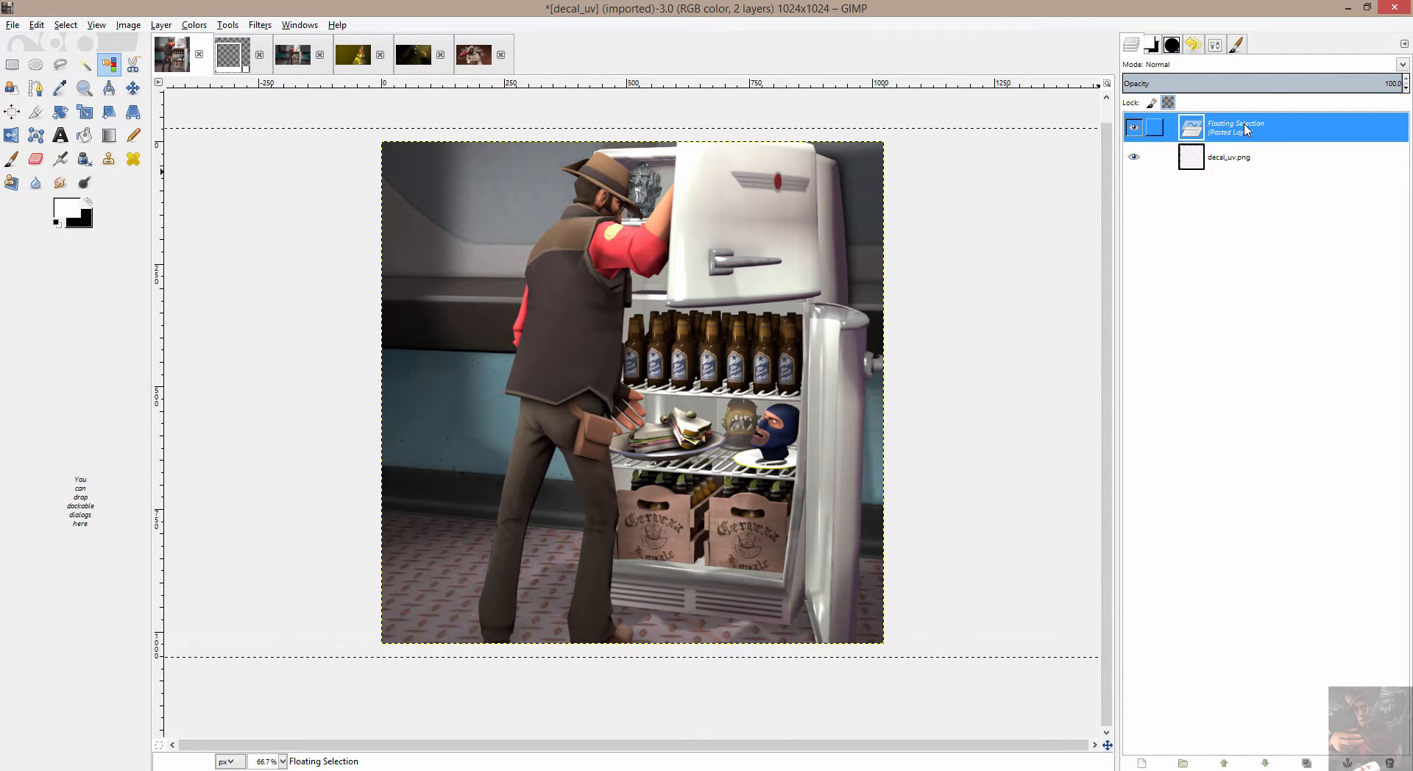
left_click(134, 89)
mouse_move(245, 187)
left_mouse_down()
mouse_move(220, 151)
mouse_move(196, 164)
mouse_move(265, 205)
mouse_move(298, 185)
mouse_move(302, 205)
mouse_move(213, 195)
mouse_move(215, 160)
mouse_move(218, 186)
mouse_move(238, 186)
left_mouse_up()
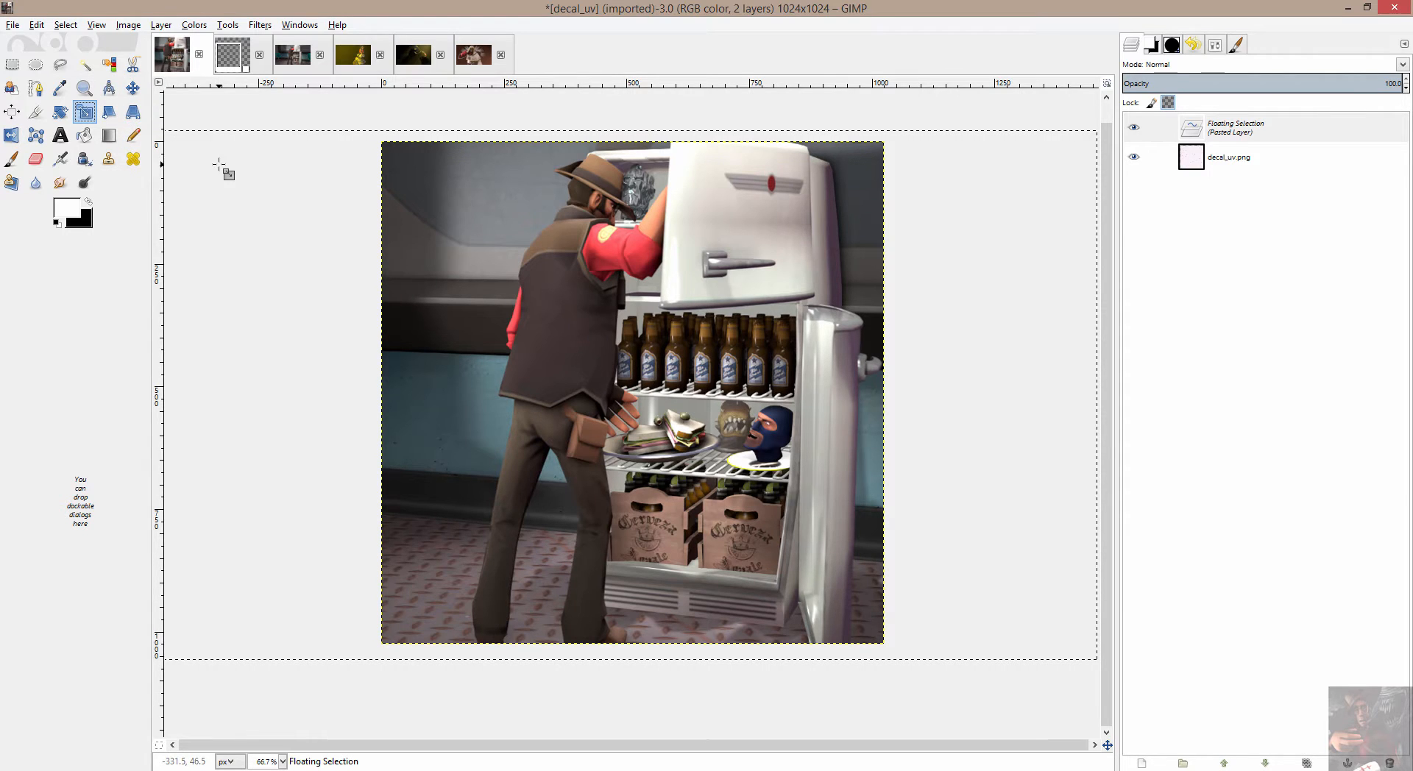
left_click(186, 146)
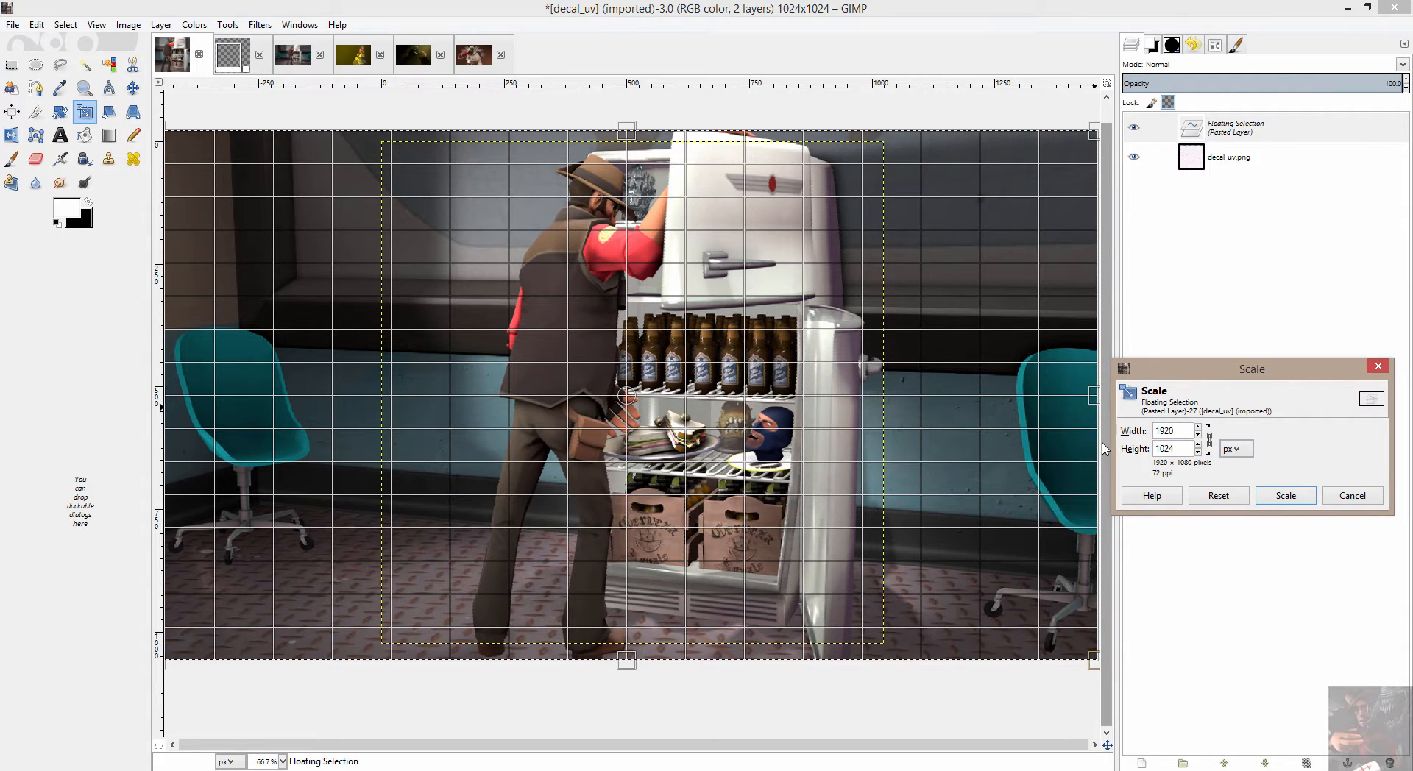
key("Return")
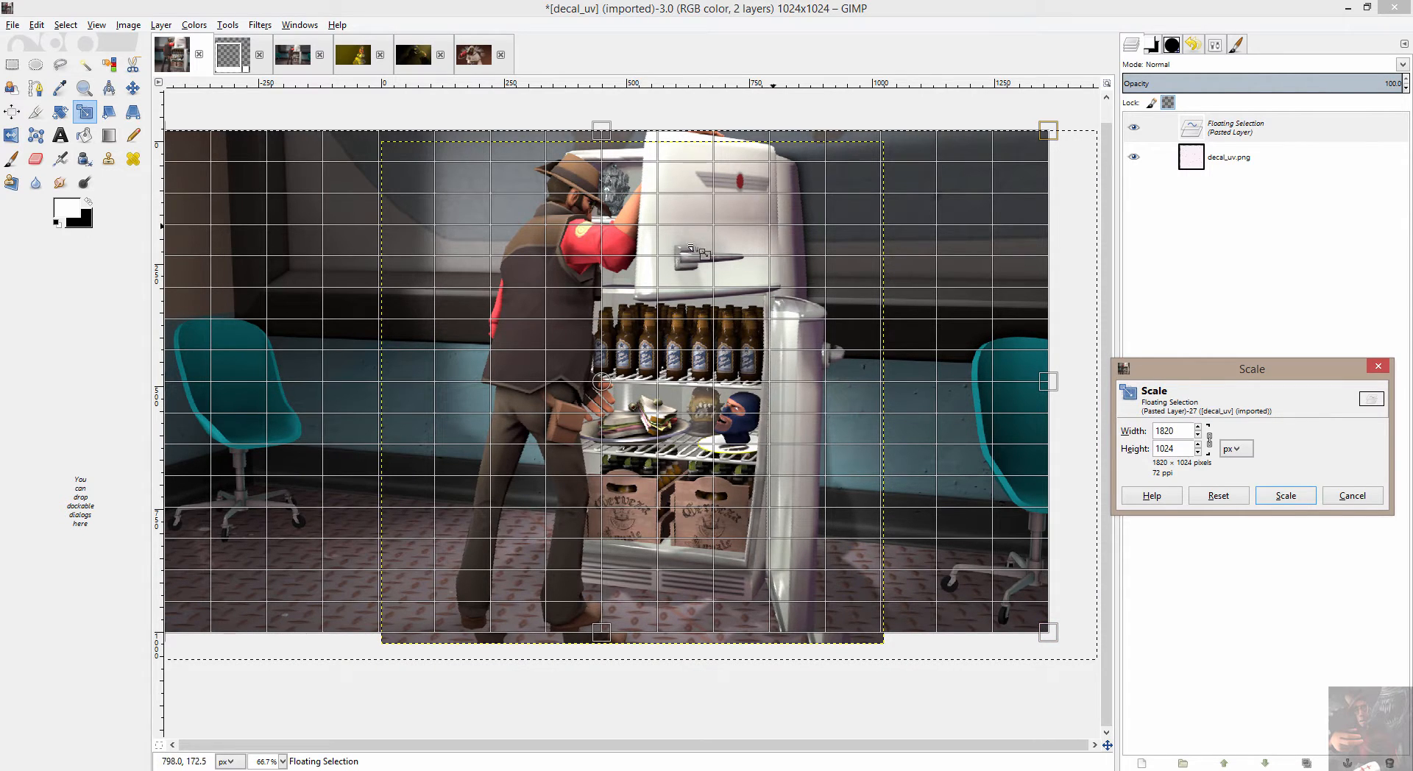
left_click(1276, 496)
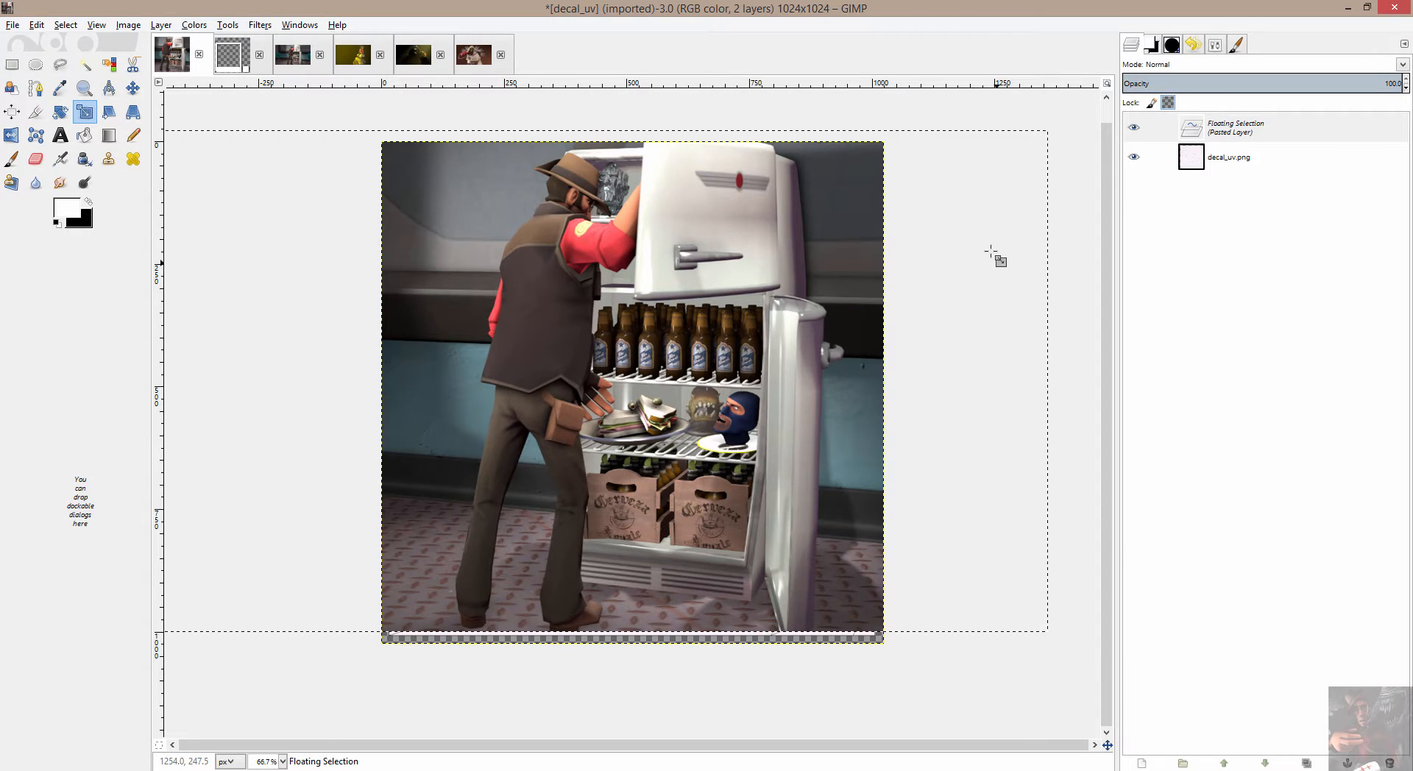
Move the pasted picture down so it fills the canvas height, and turn the floating selection into a new layer
left_click(132, 88)
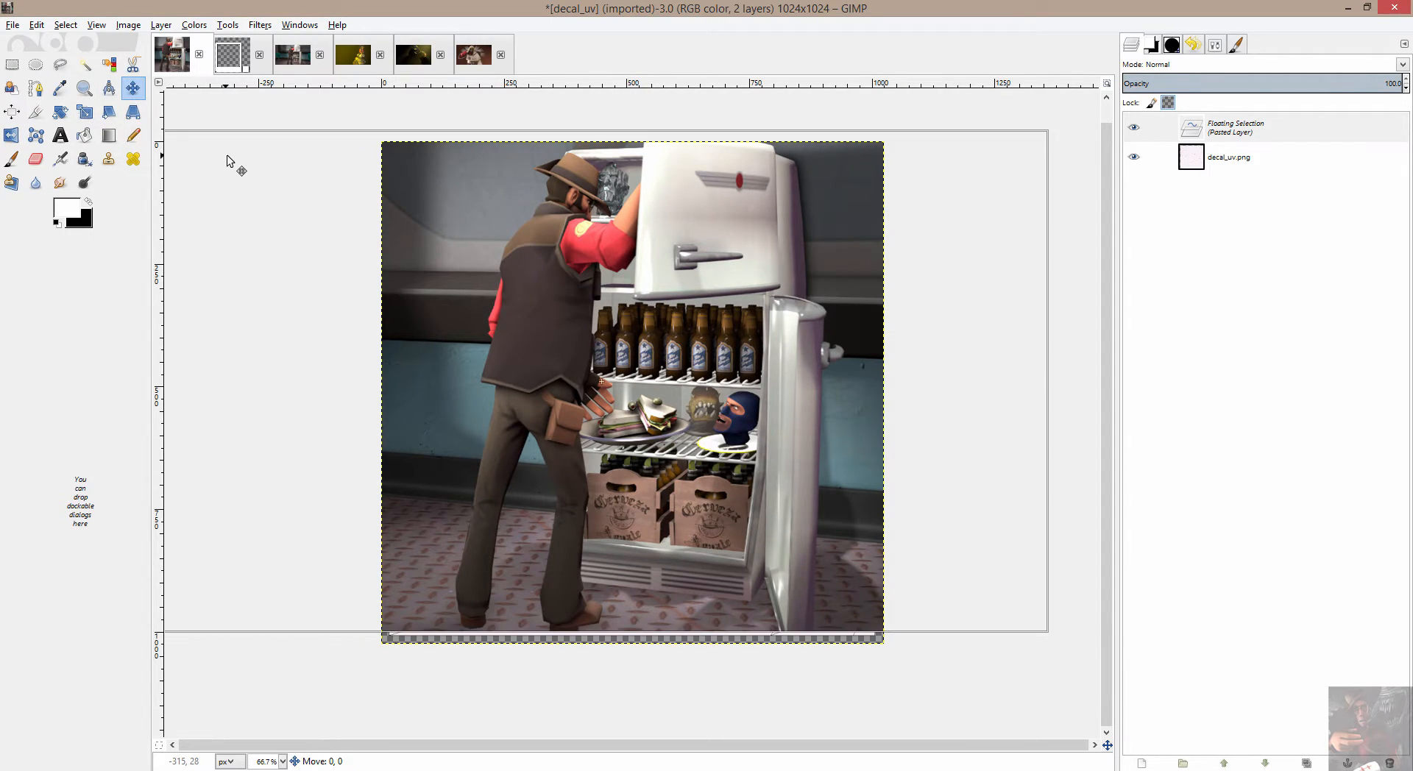
left_click_drag(227, 156, 231, 169)
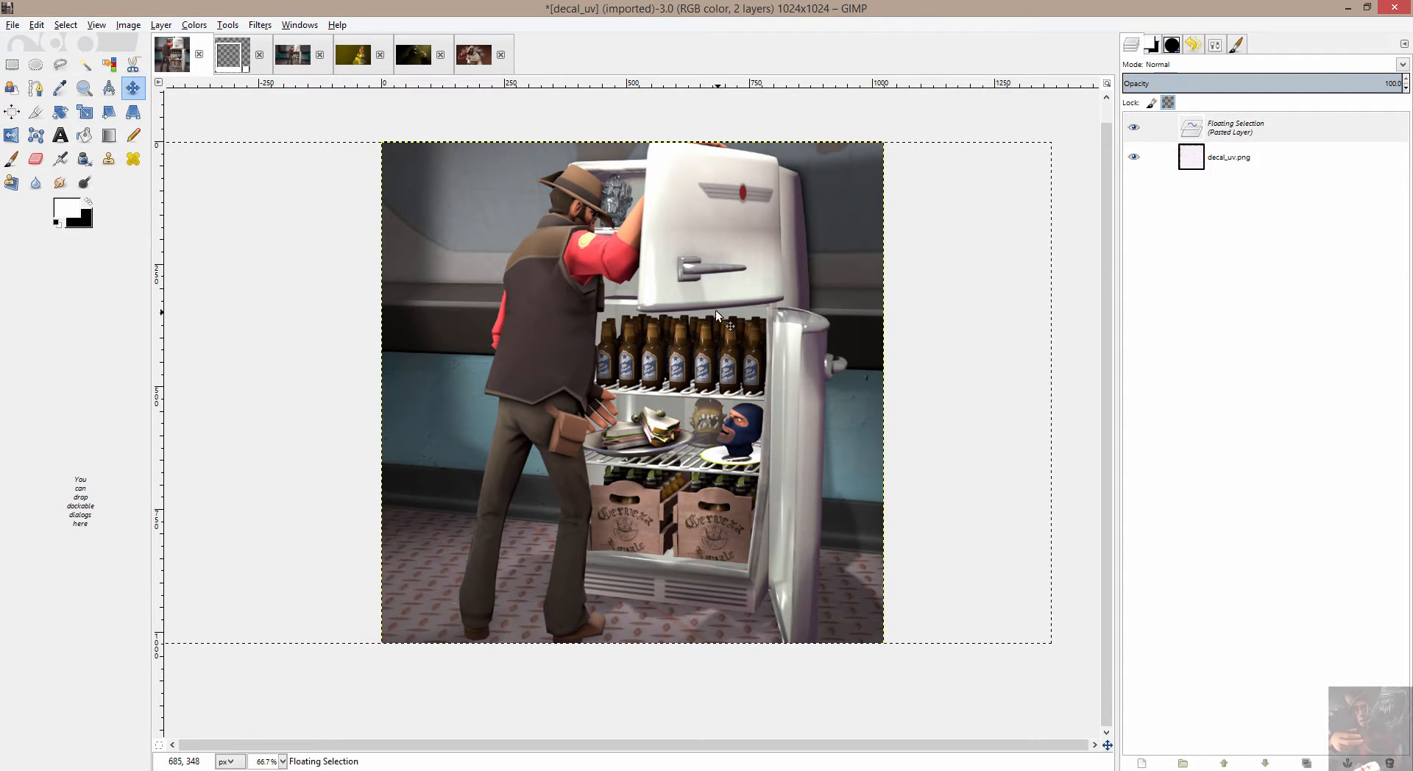
left_click(1230, 136)
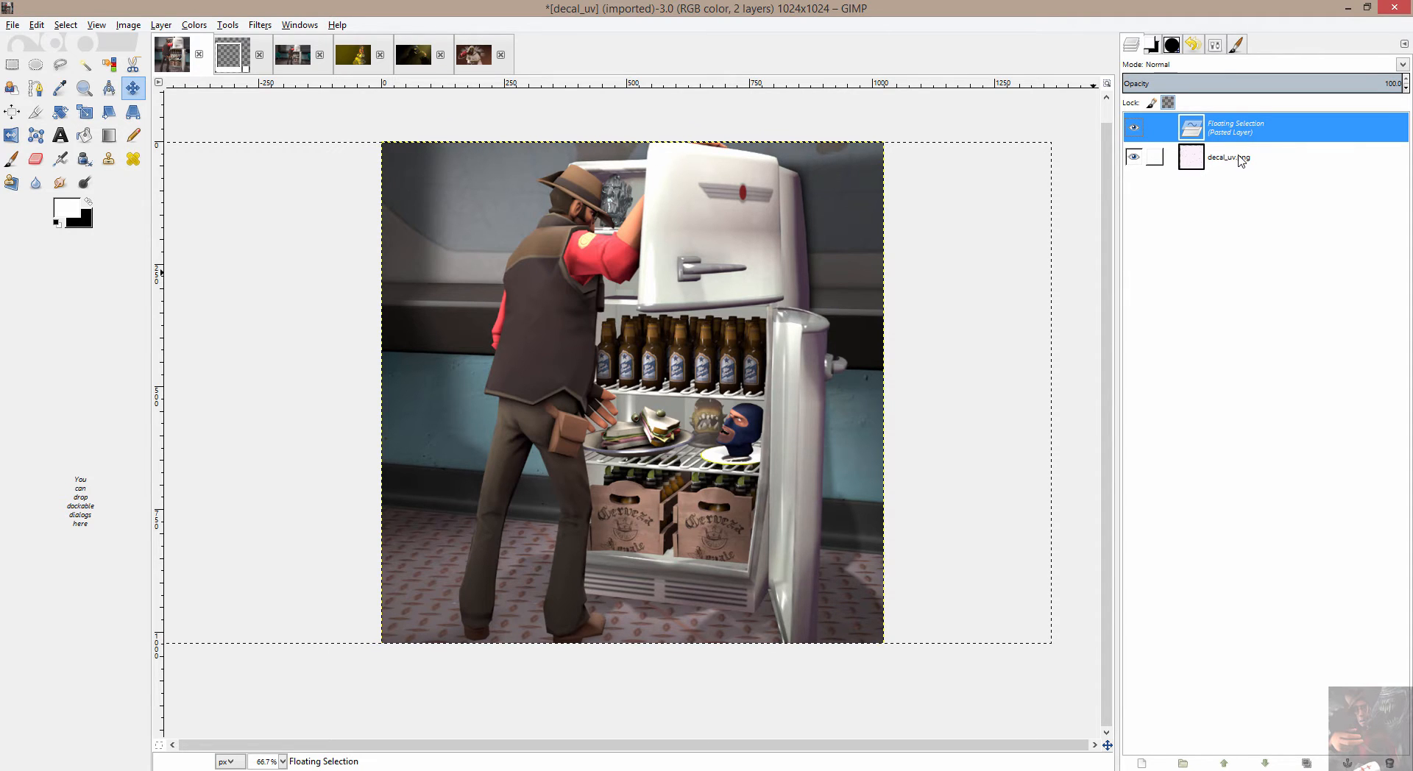
right_click(1238, 131)
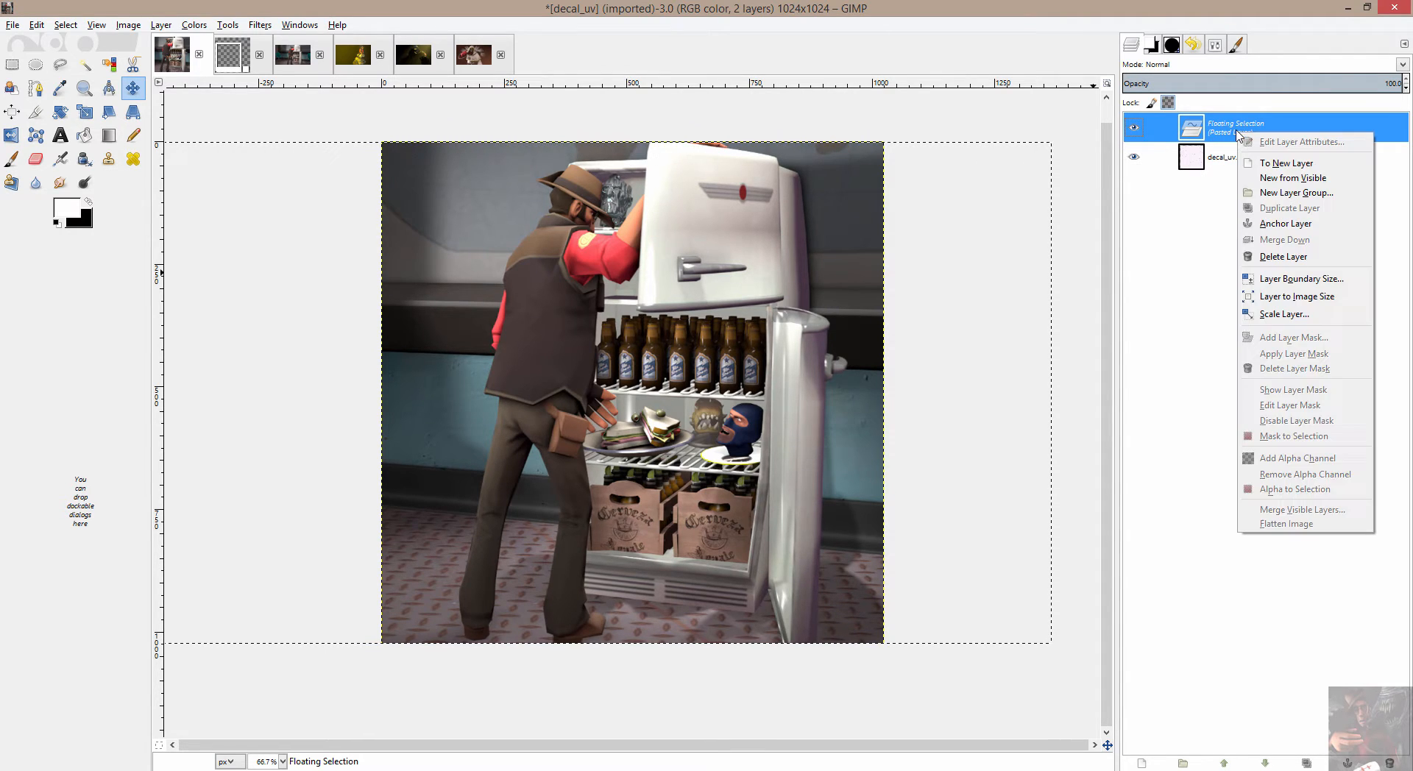
left_click(1287, 165)
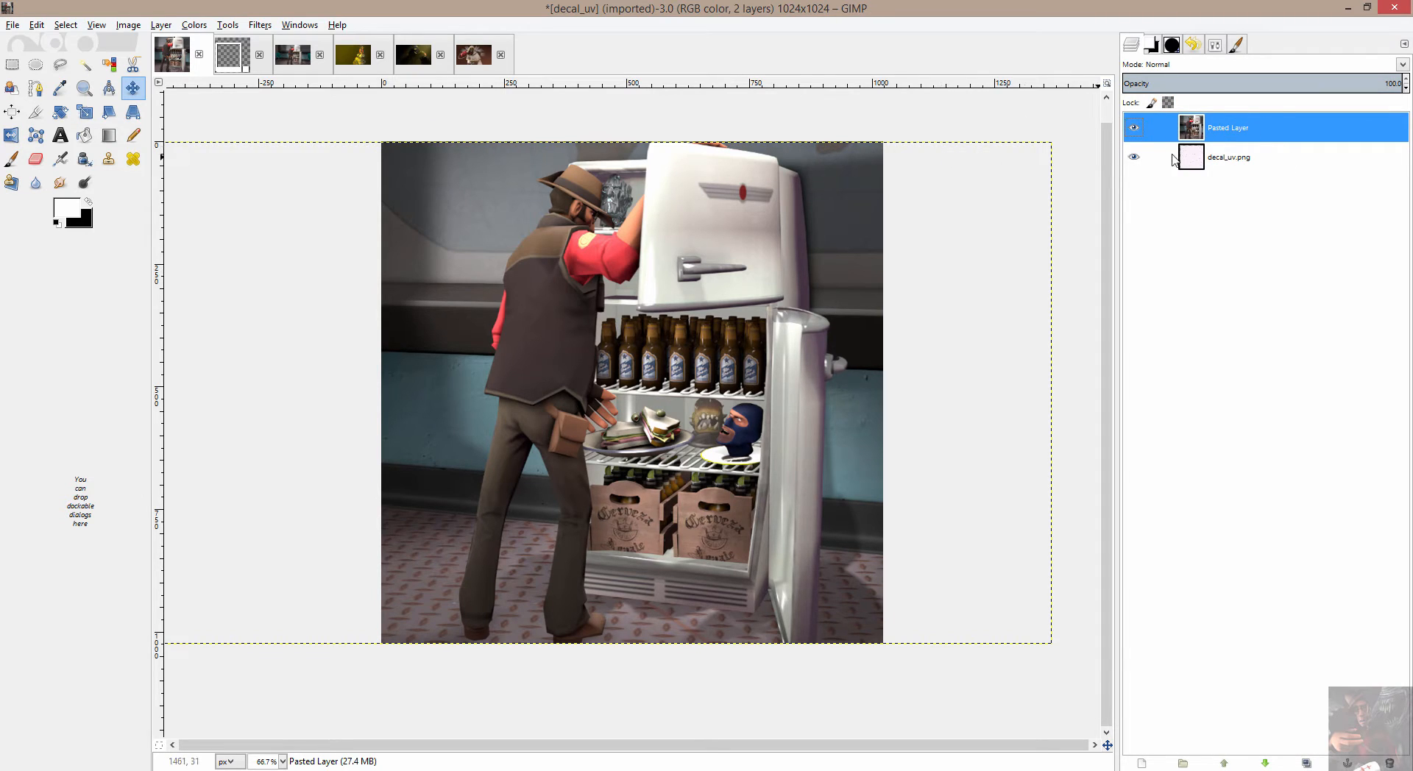
Hide the Pasted Layer, select the transparent border of the decal_uv.png layer by color and invert the selection
left_click(1225, 161)
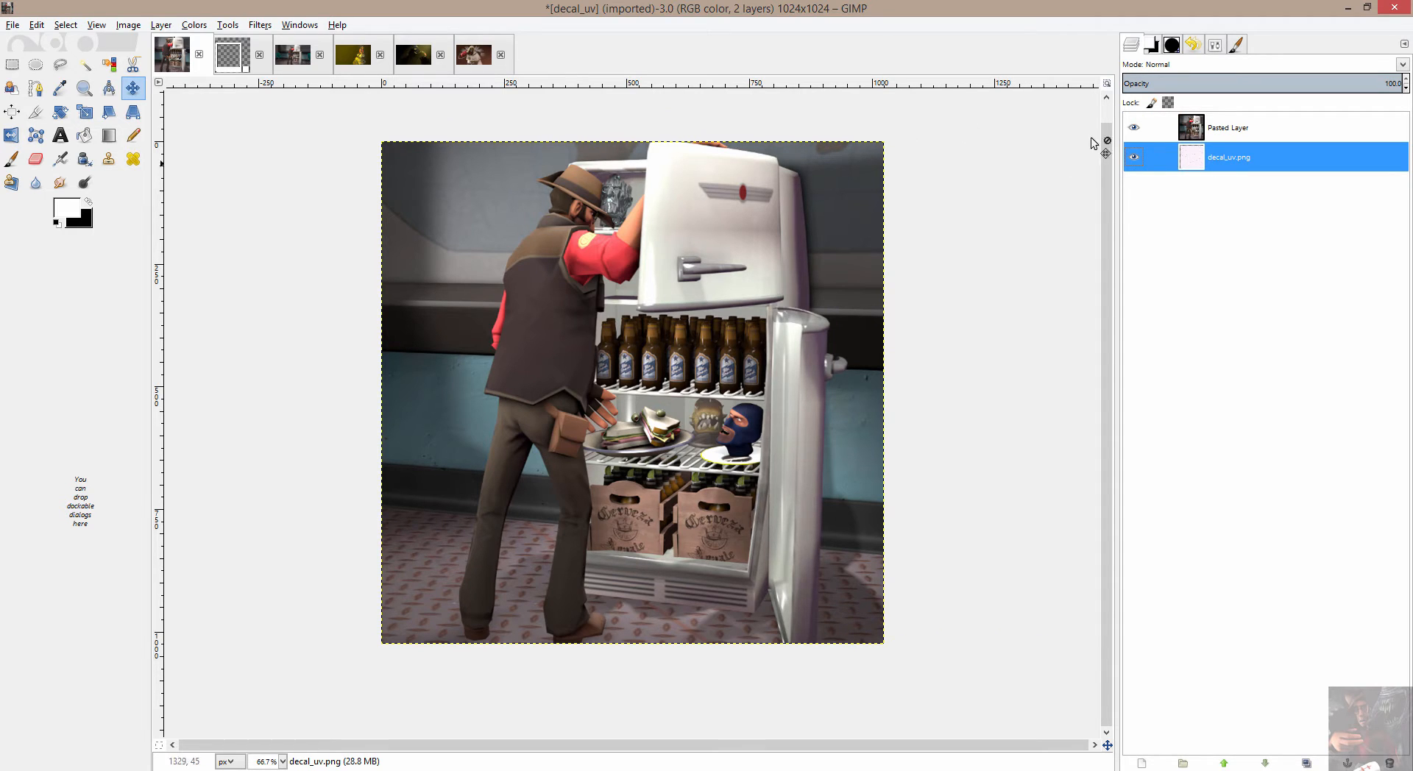
left_click(1133, 127)
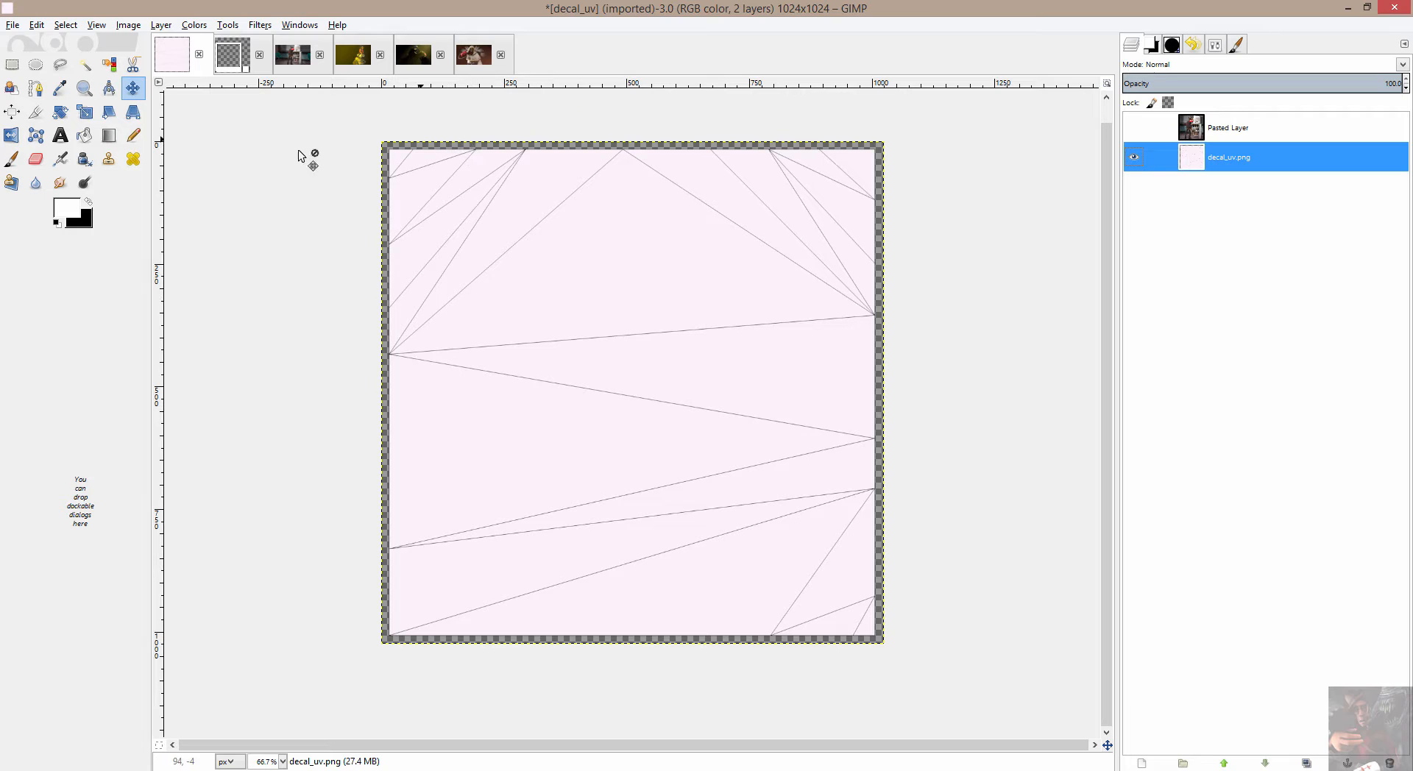
left_click(116, 67)
left_click(121, 68)
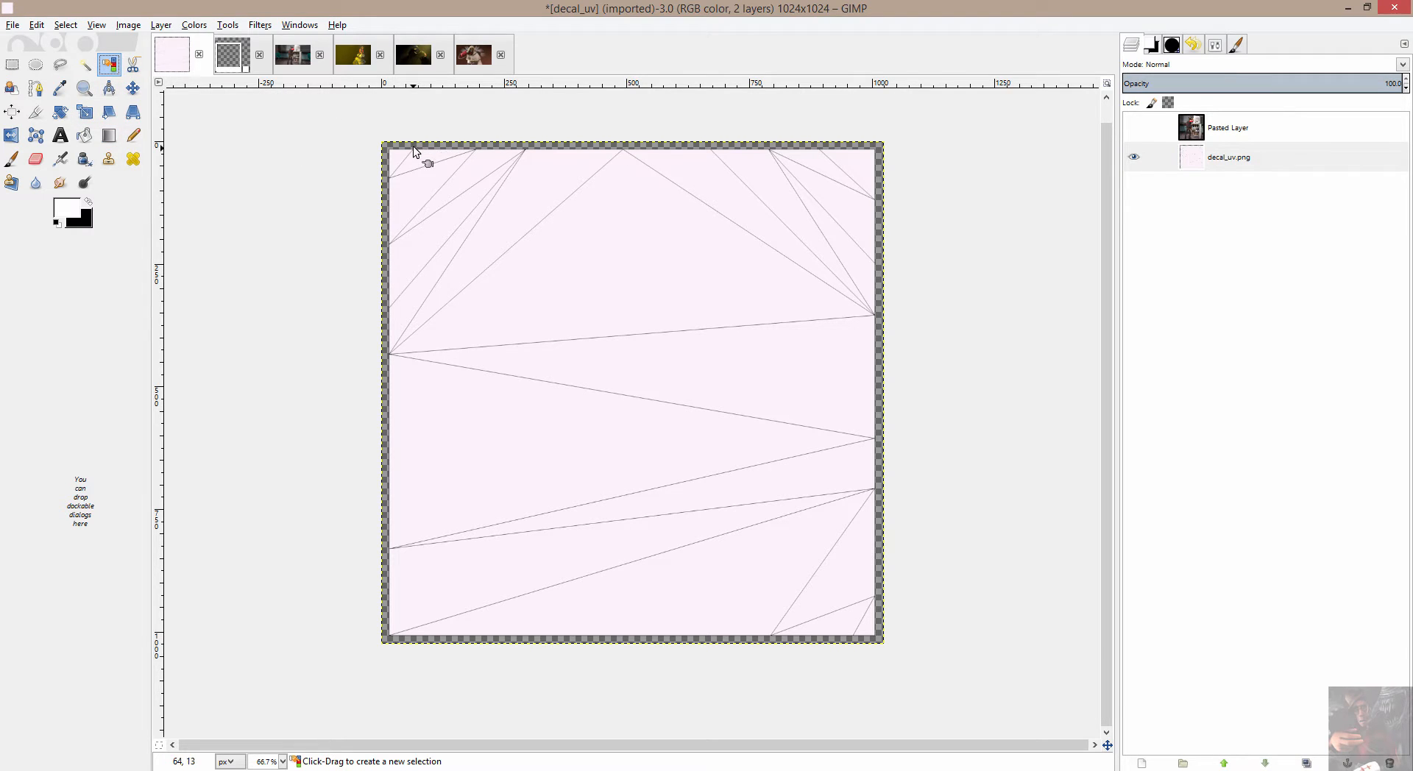
left_click(413, 146)
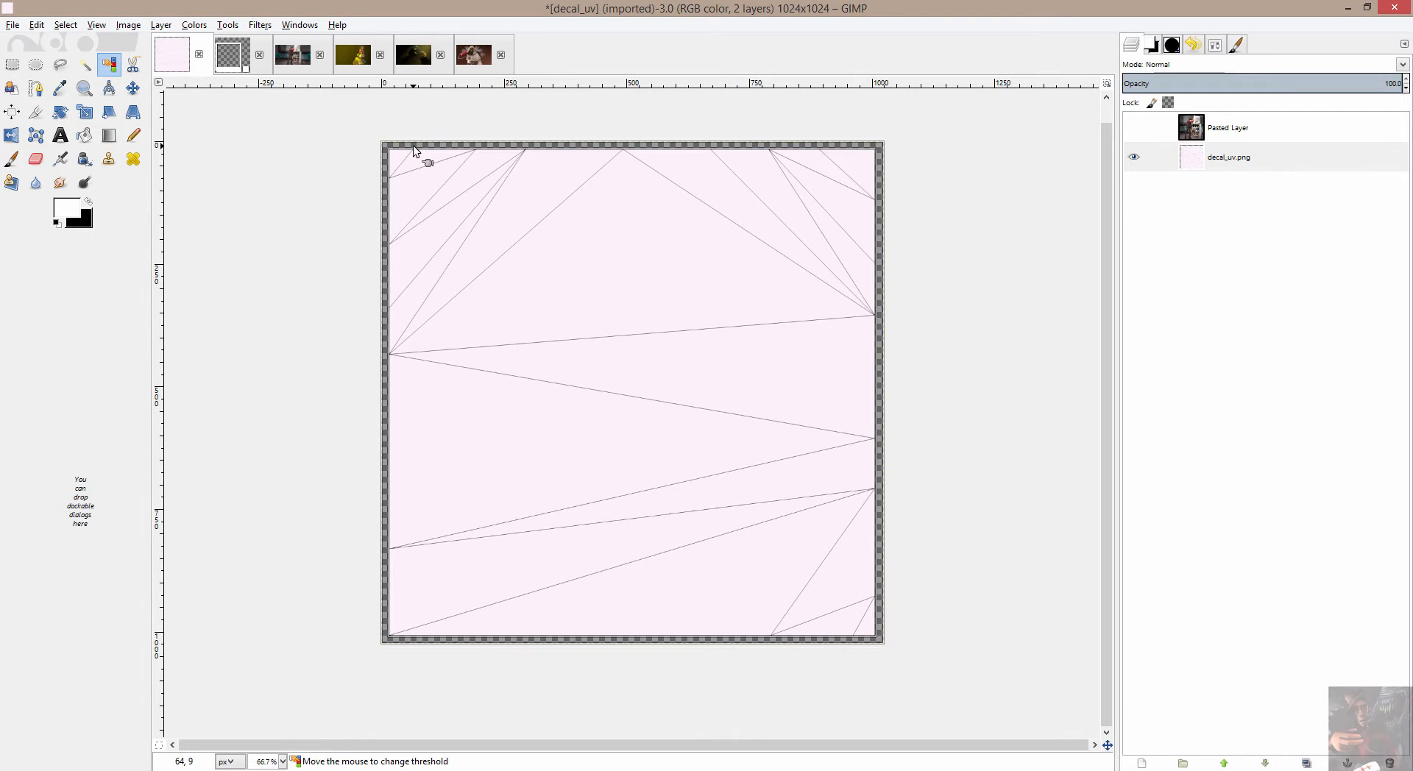
left_click(67, 24)
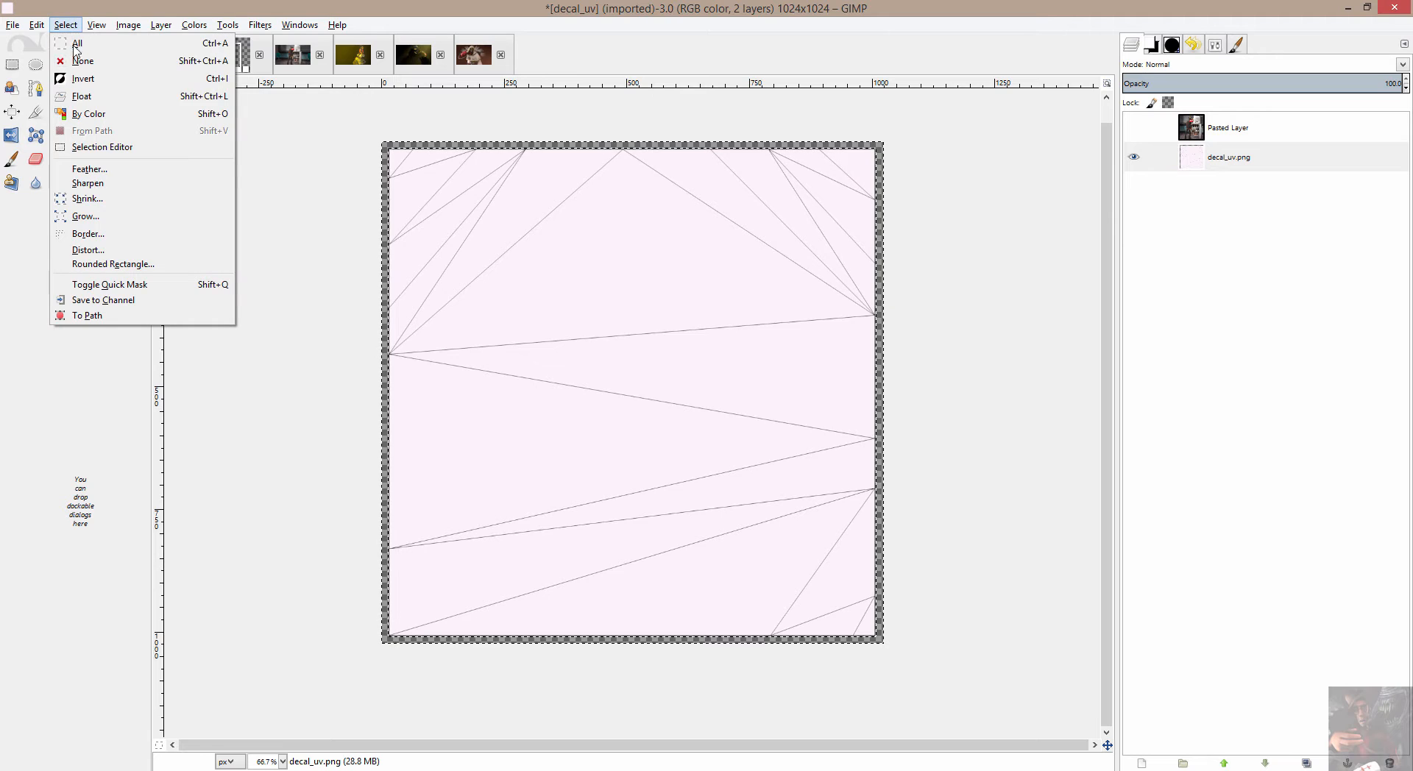
left_click(82, 95)
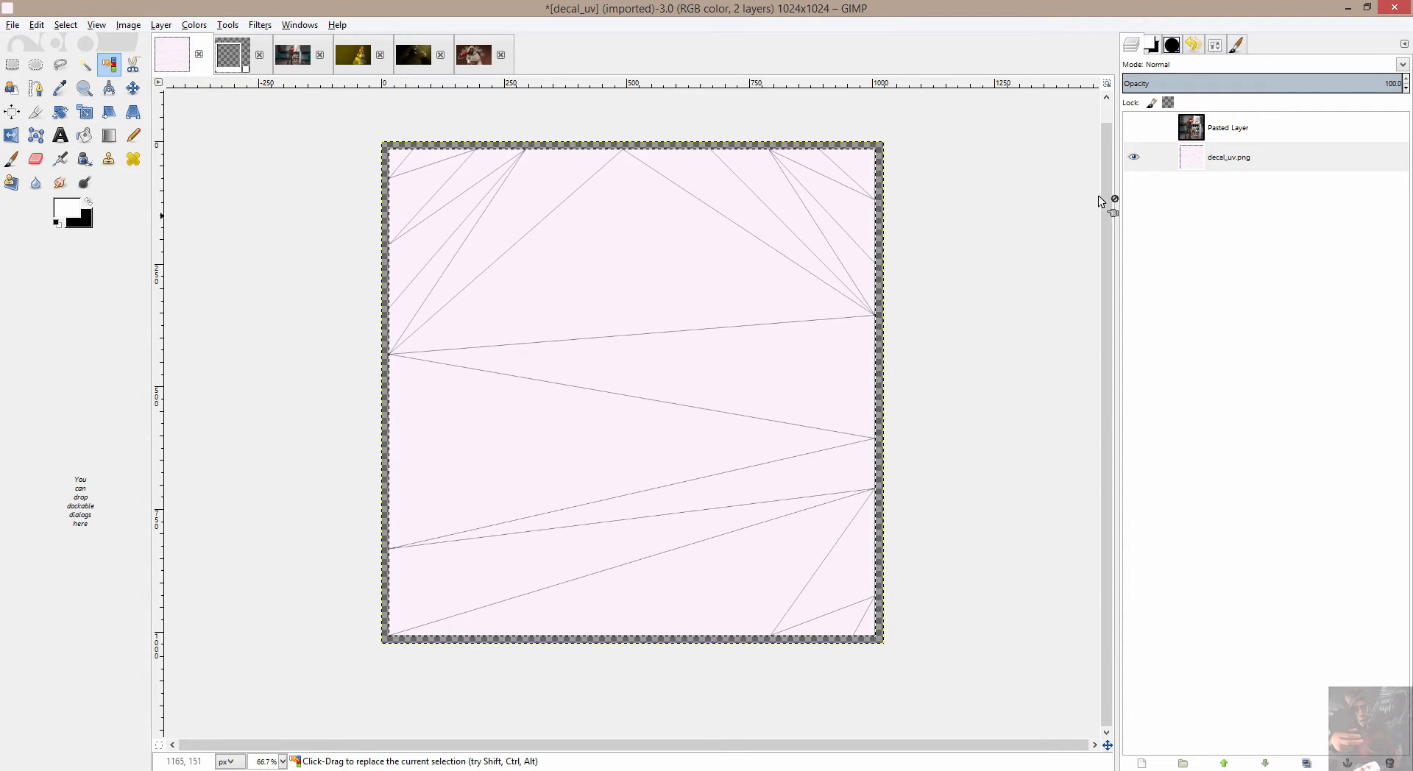
Show the Pasted Layer again and try to trim it with Autocrop Layer
left_click(1133, 129)
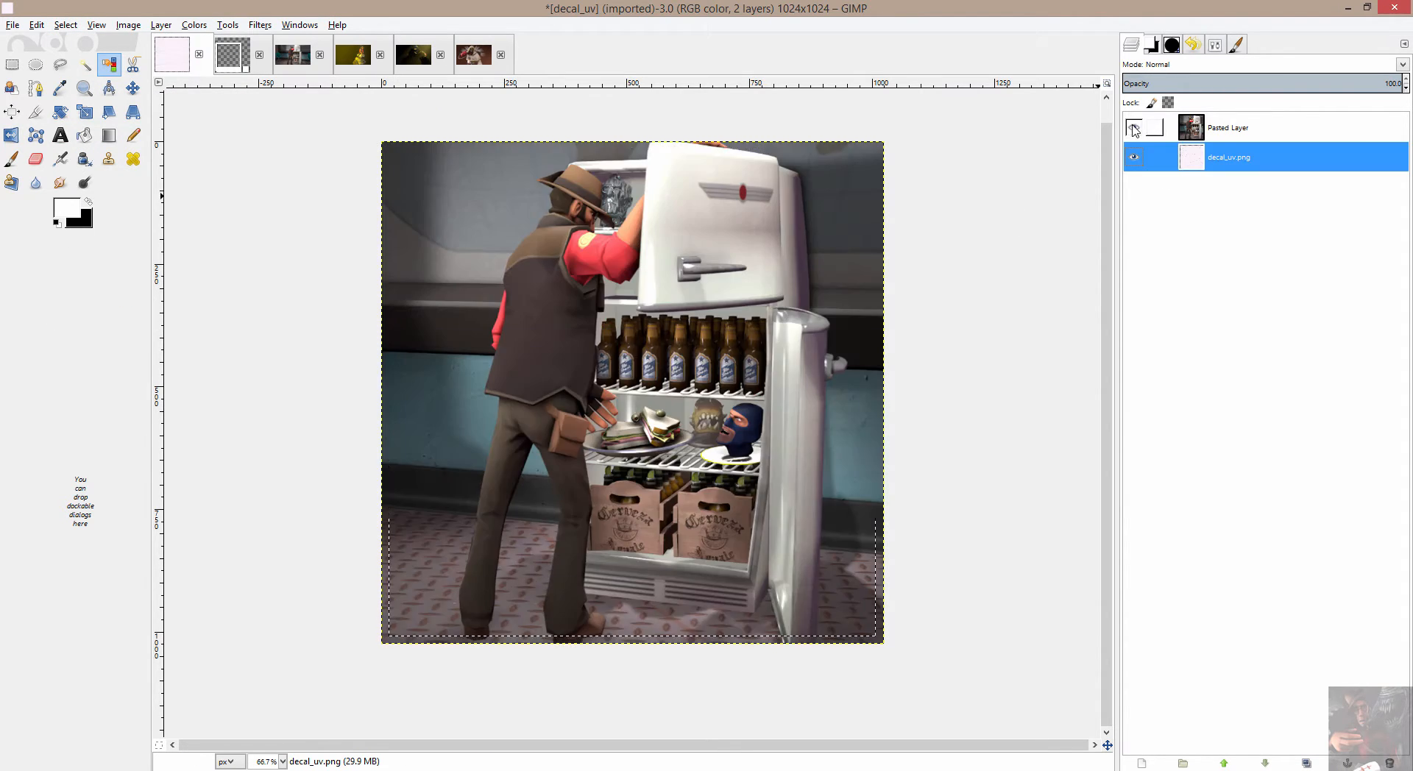
left_click(1249, 130)
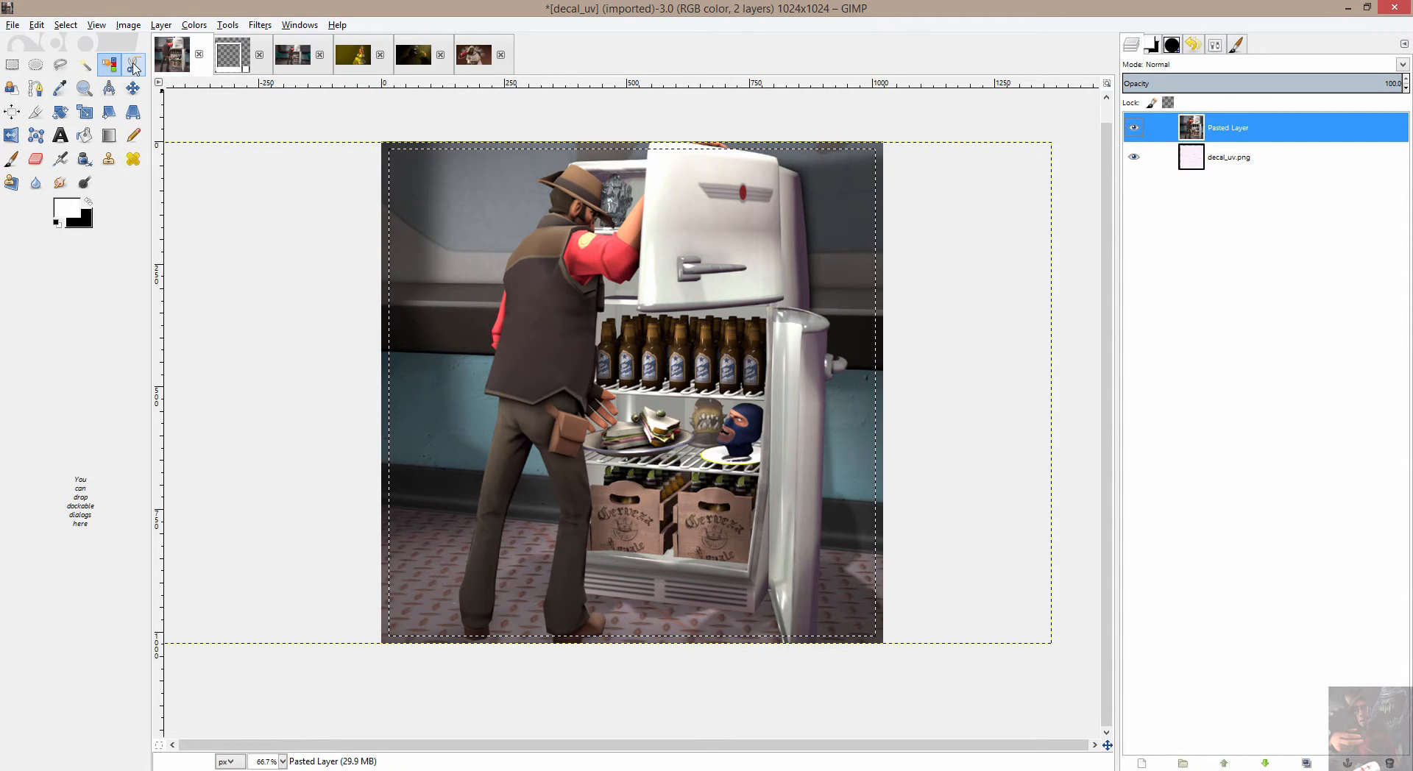
left_click(163, 27)
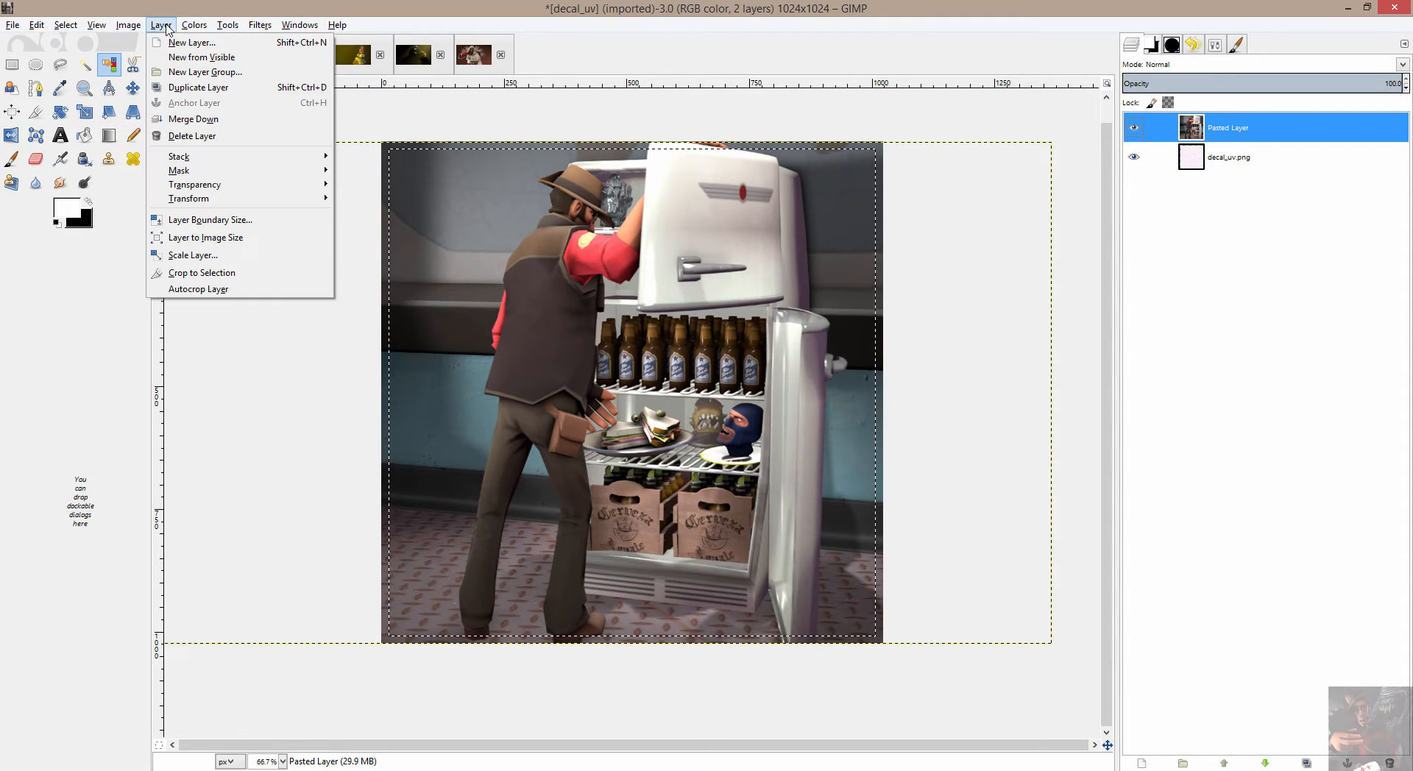
left_click(196, 290)
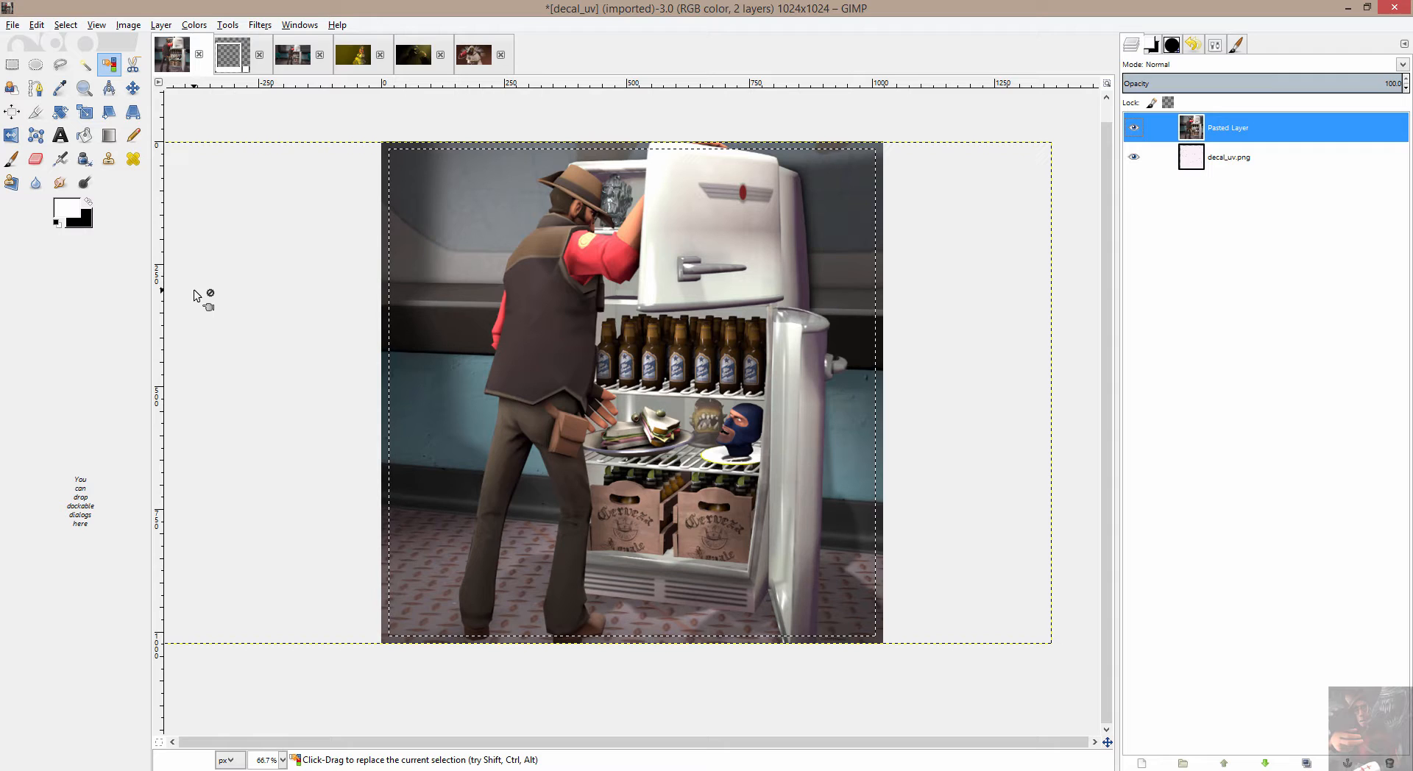
left_click(1049, 161)
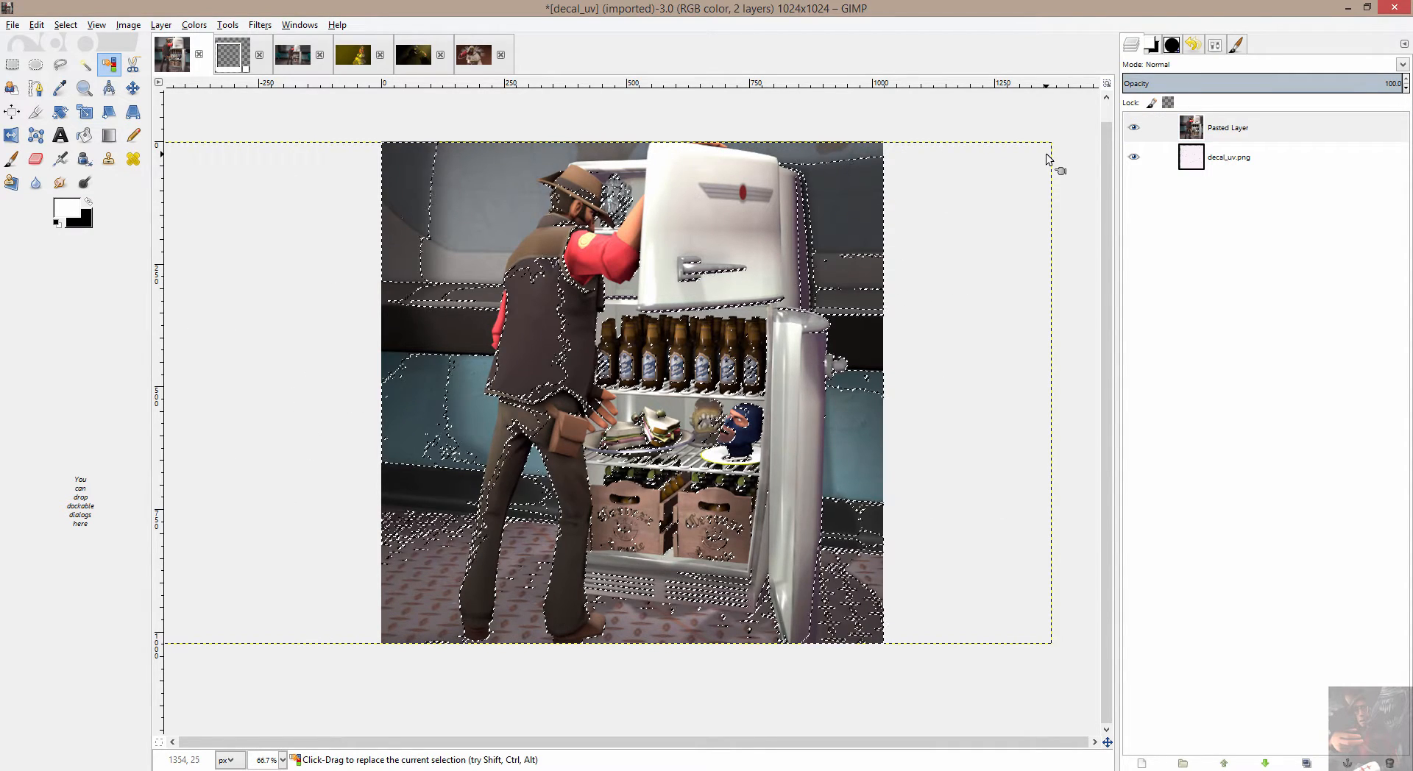
left_click(1234, 131)
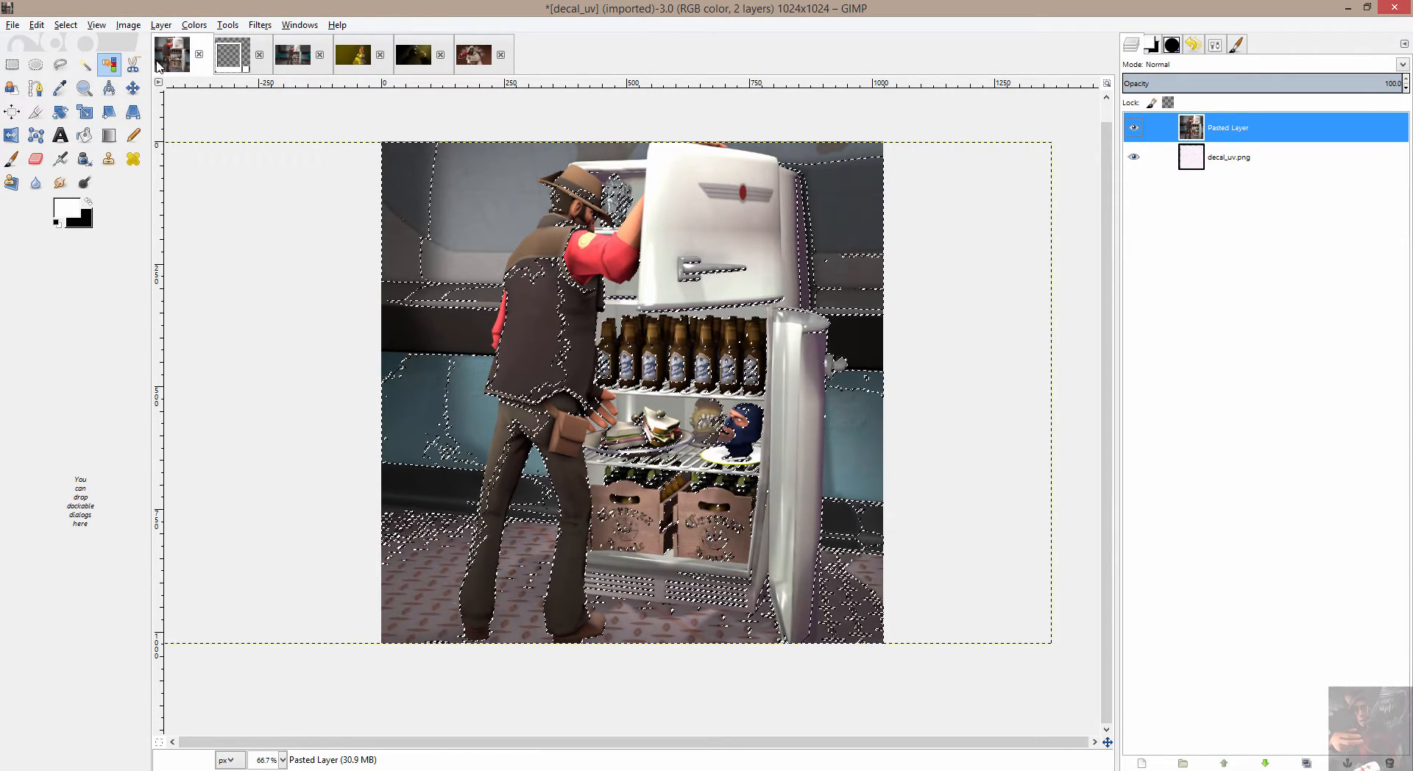
left_click(1133, 156)
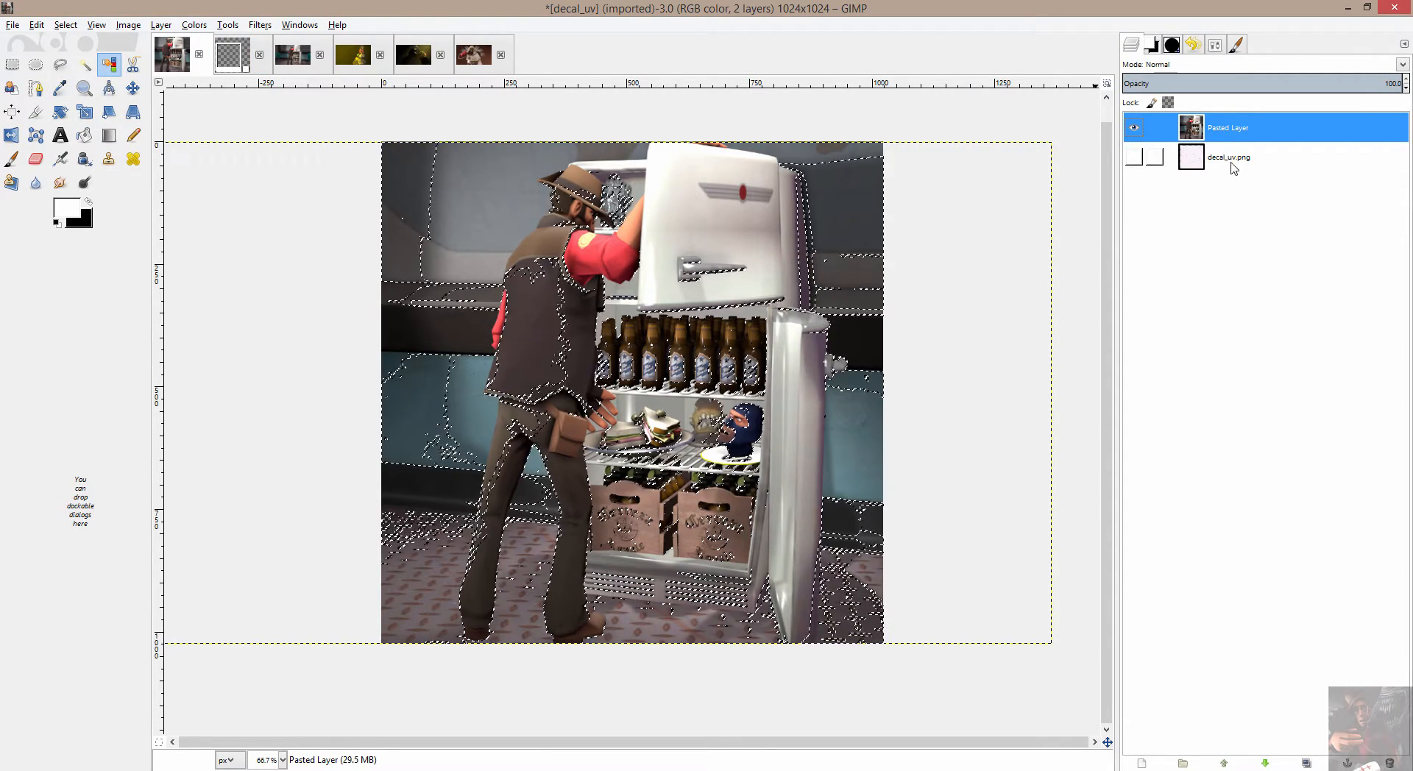
Hide the Pasted Layer, show the decal_uv.png layer, select its transparent border by color and invert the selection
left_click(1133, 127)
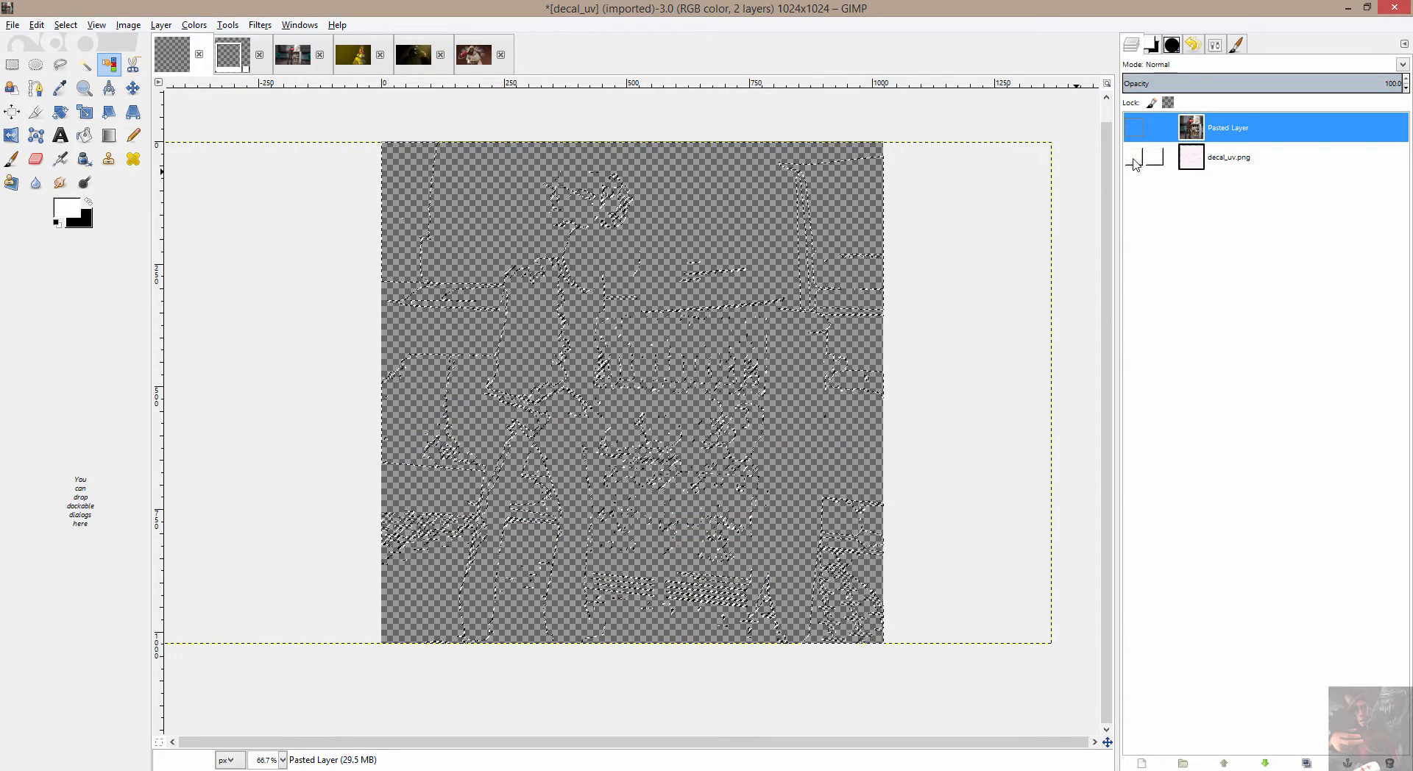
left_click(1133, 156)
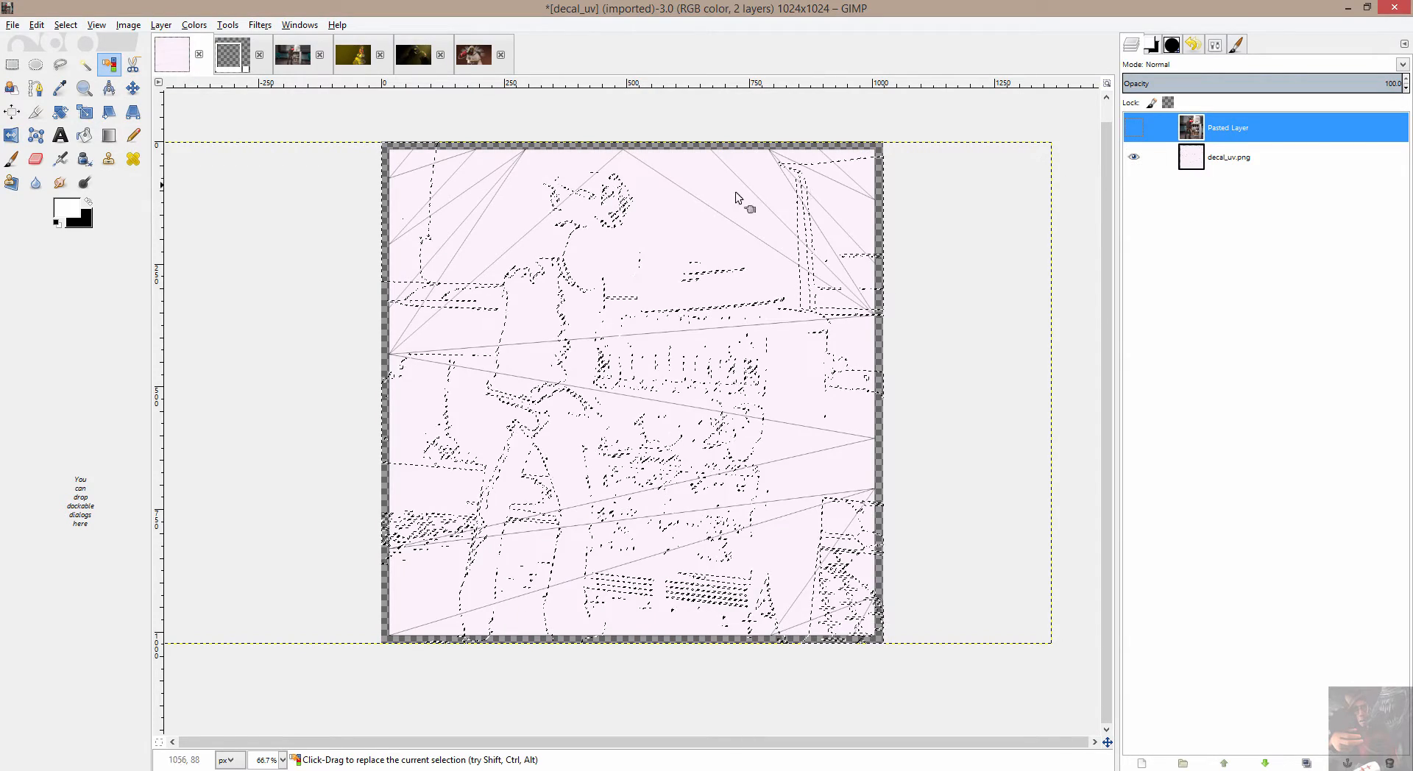
left_click(388, 144)
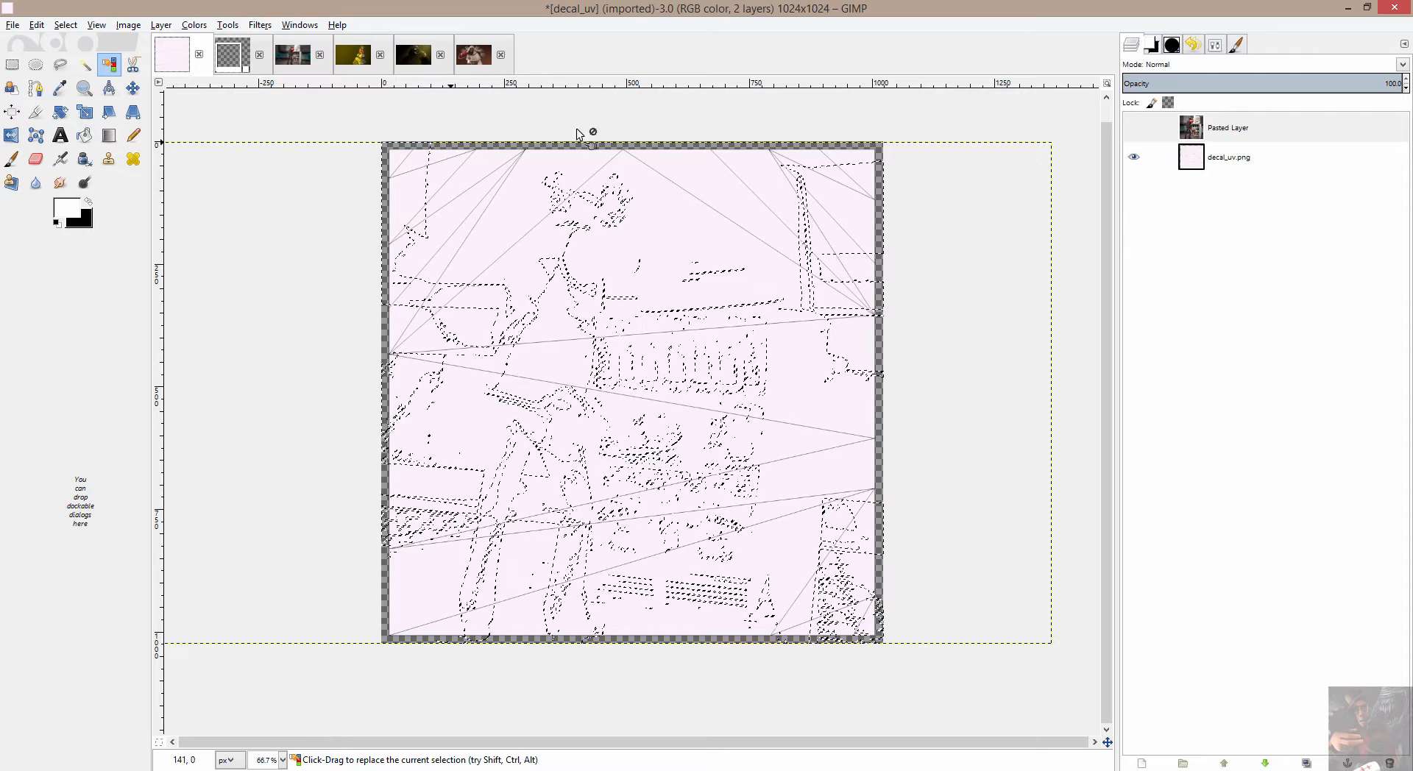
key("Page_Down")
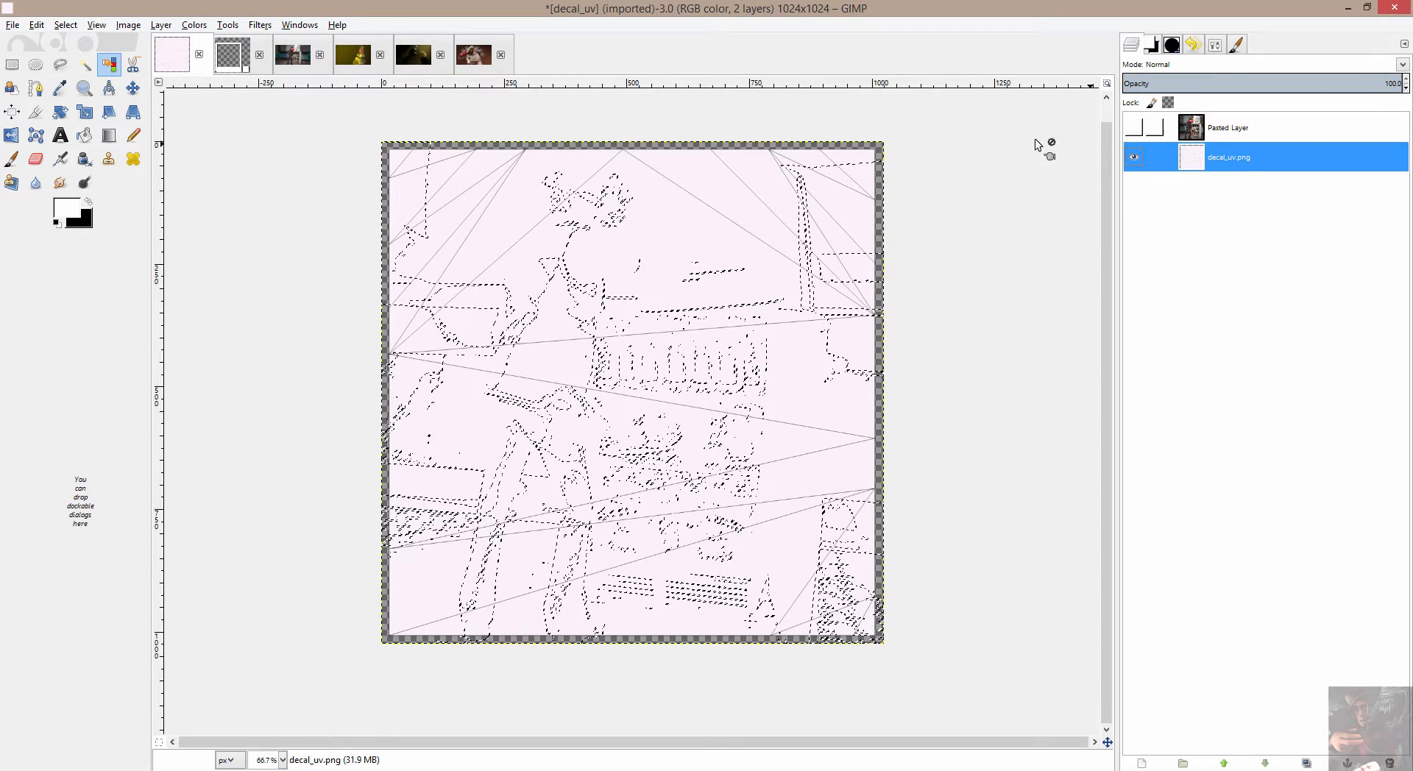
left_click(880, 149)
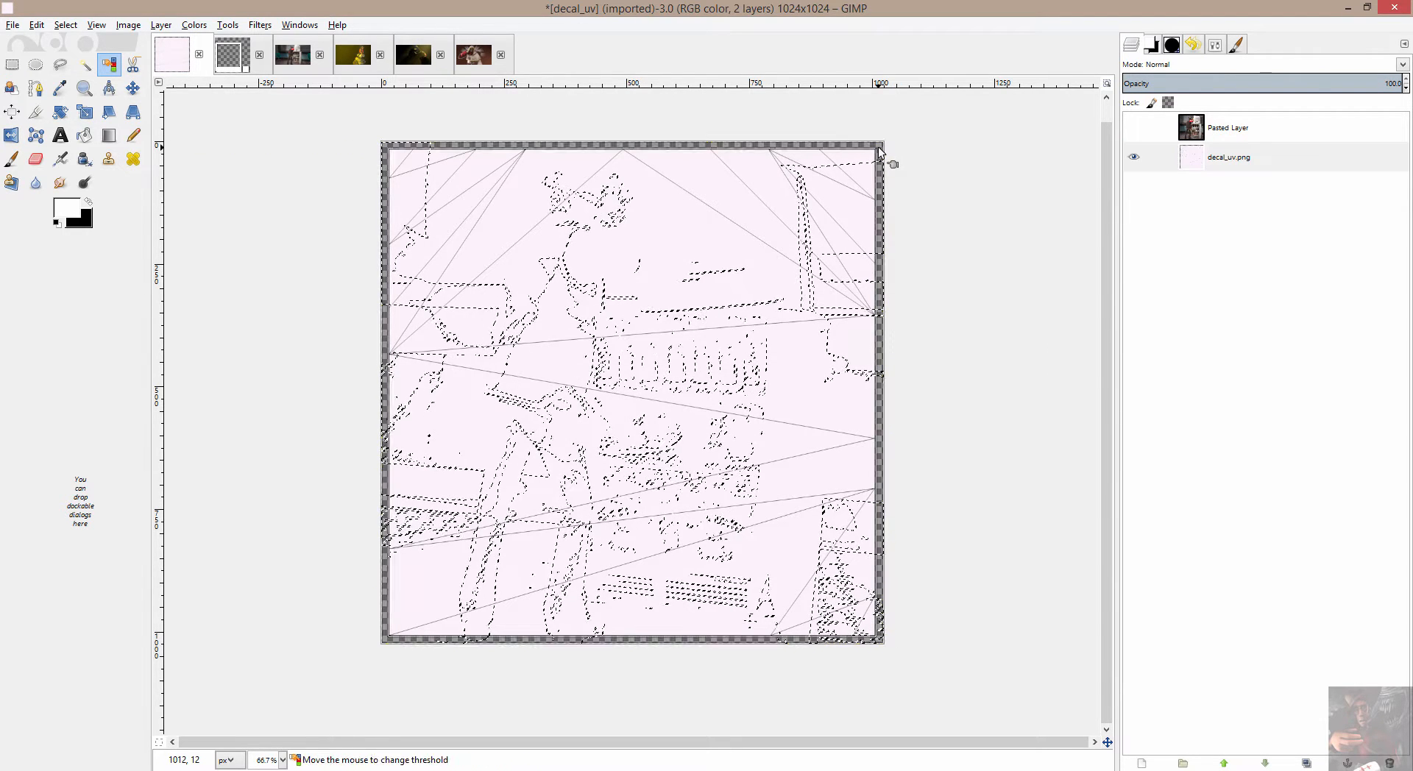
left_click(65, 25)
left_click(74, 79)
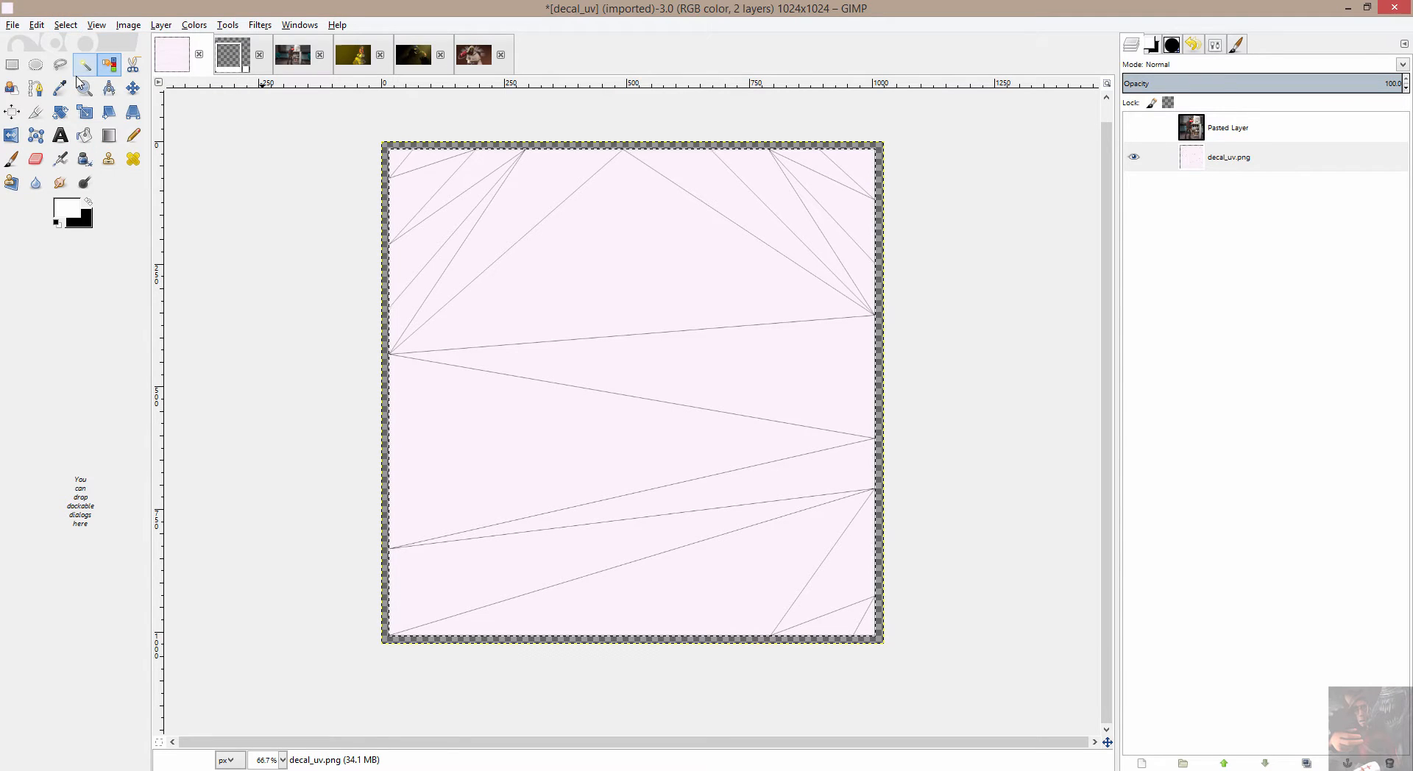
Show the Pasted Layer, crop it to the selection and hide it again
left_click(1133, 128)
left_click(1235, 128)
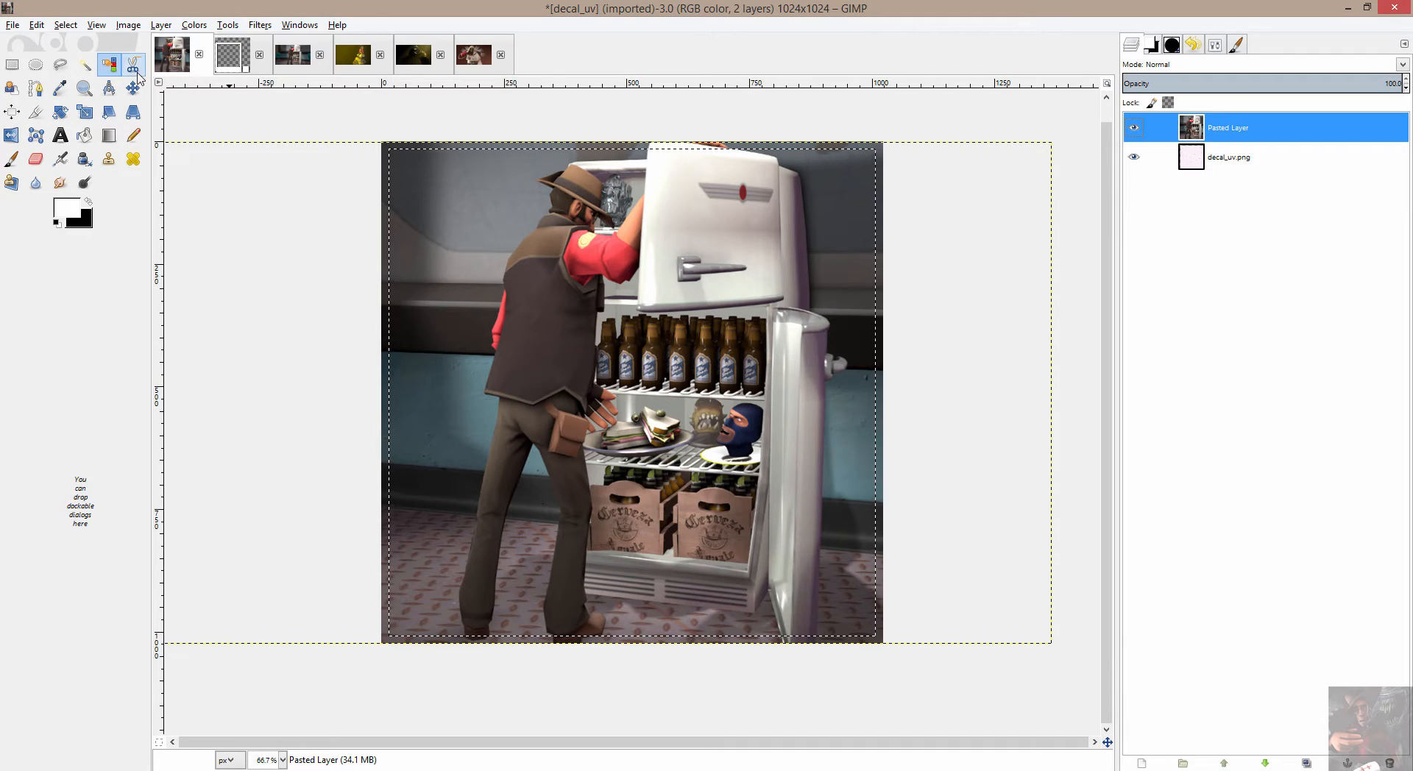
left_click(160, 25)
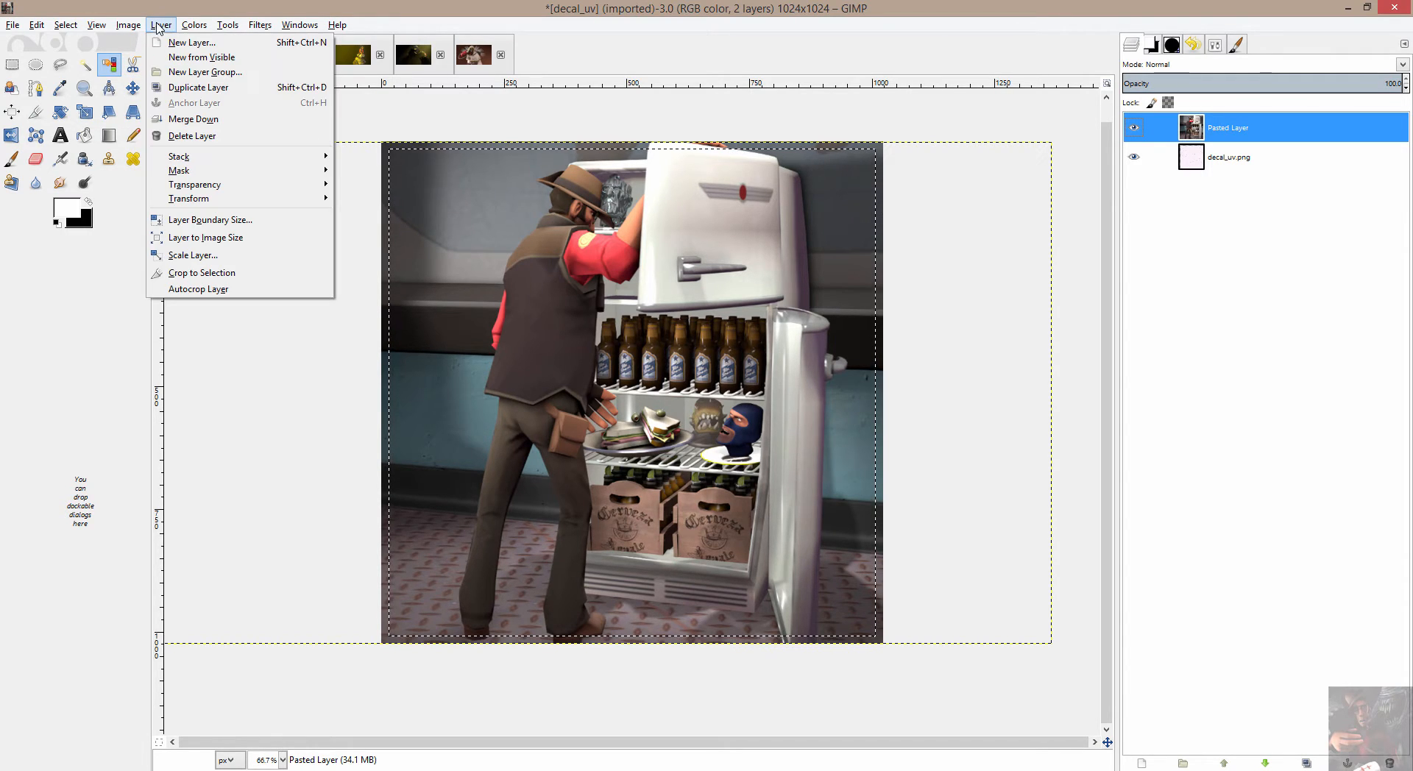
left_click(189, 274)
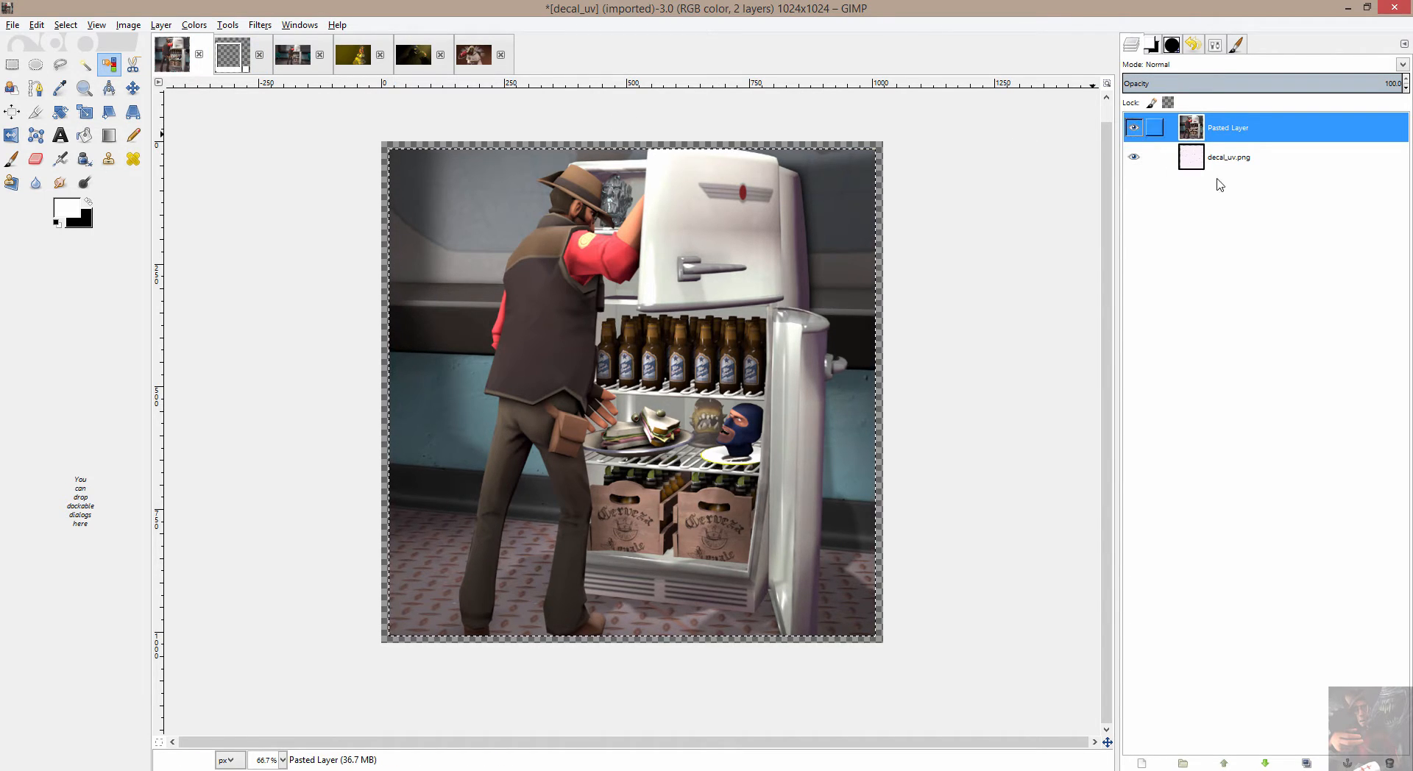
left_click(1133, 129)
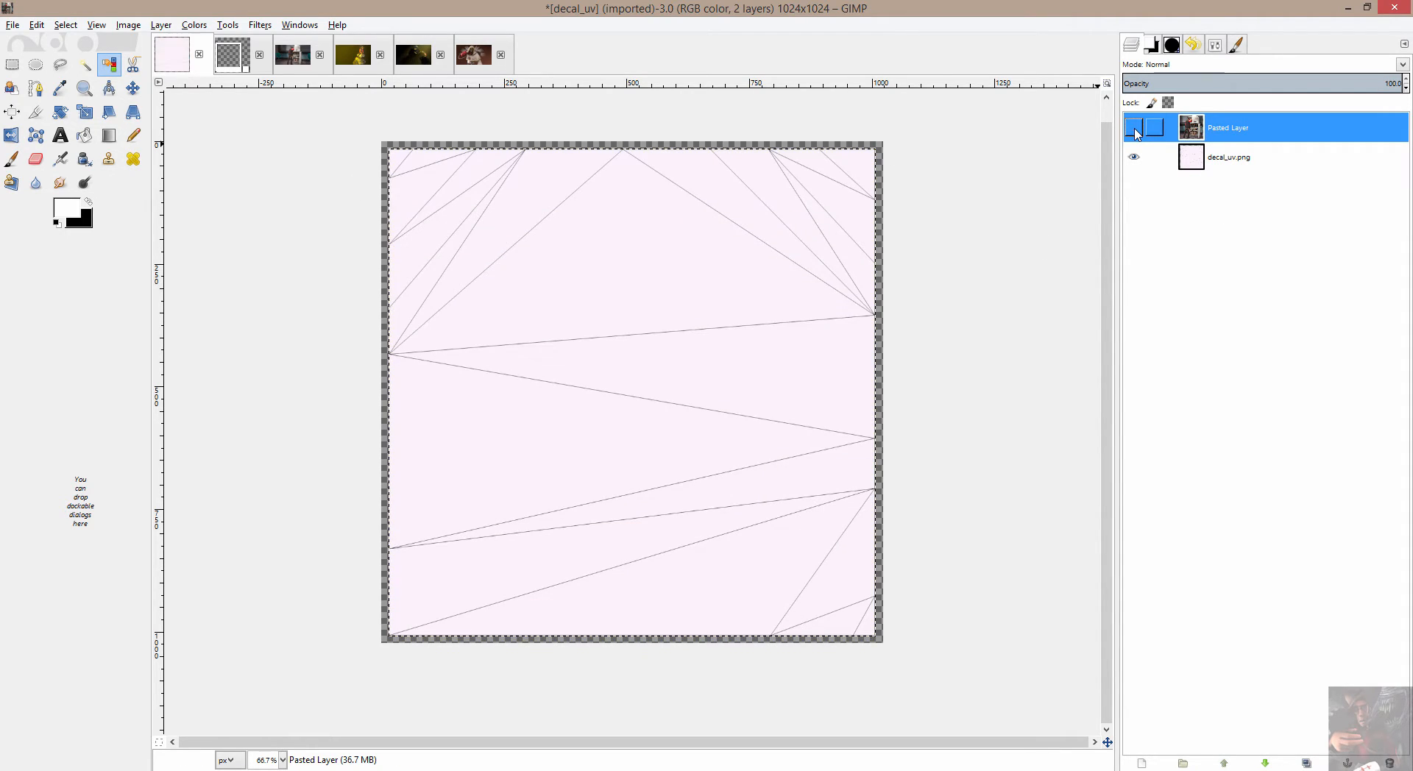
Copy the whole wall-e picture to the clipboard
left_click(360, 56)
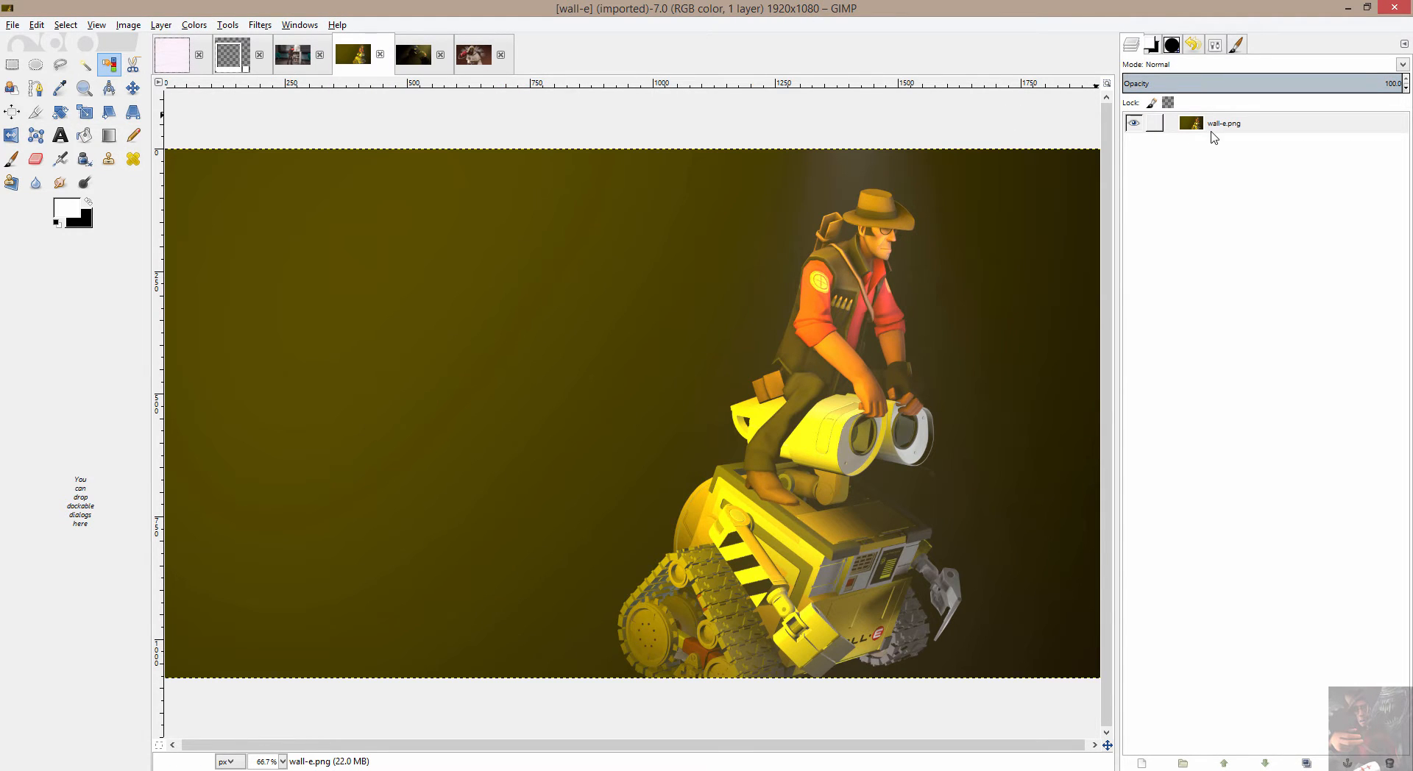
right_click(1008, 194)
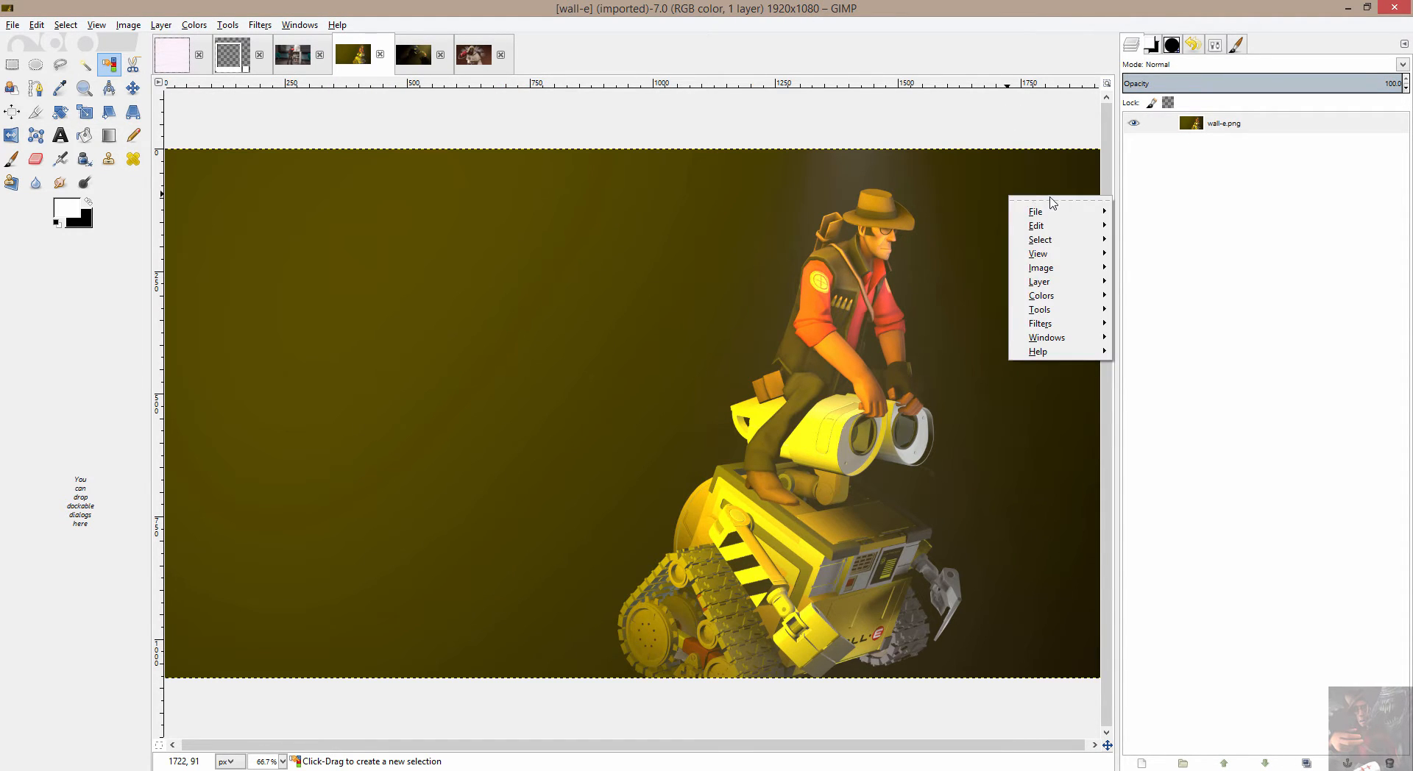
mouse_move(1048, 225)
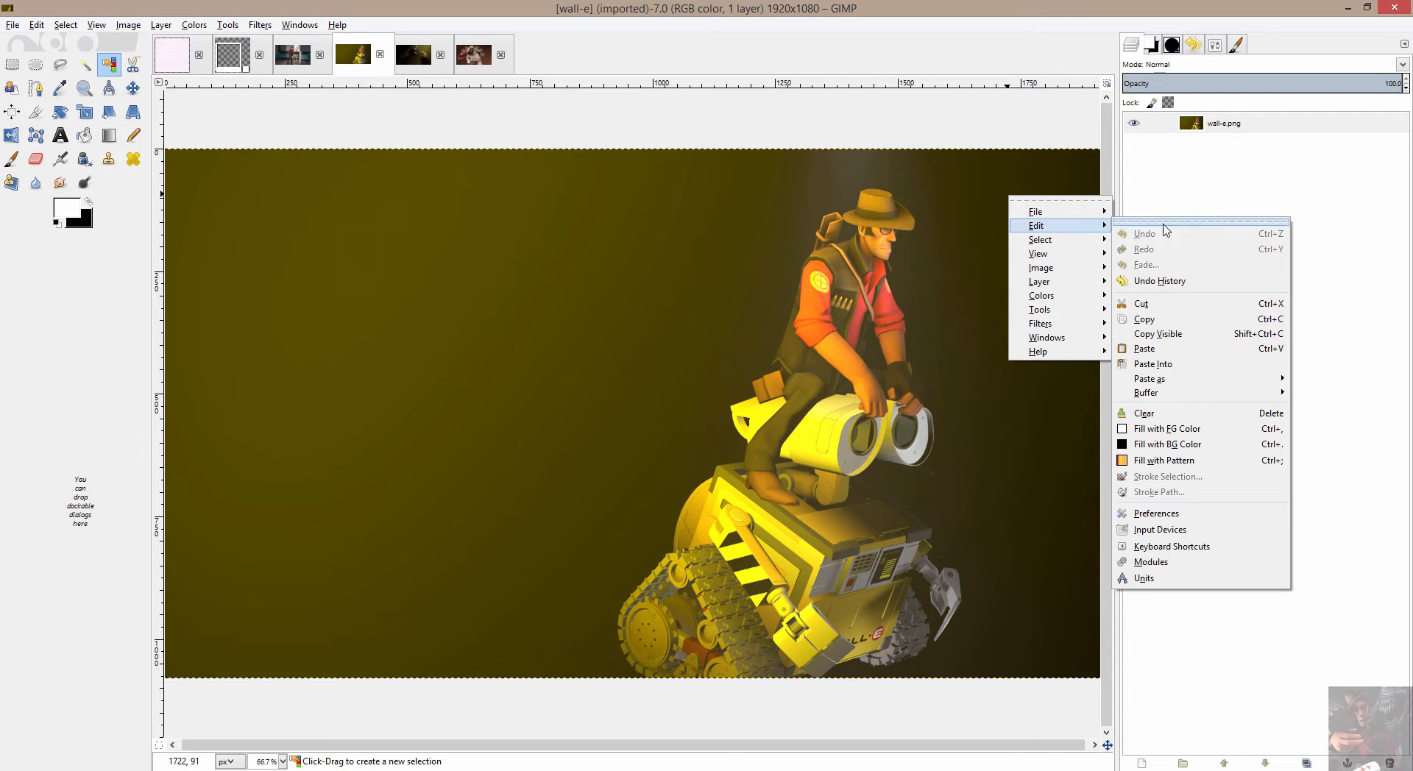
left_click(1157, 324)
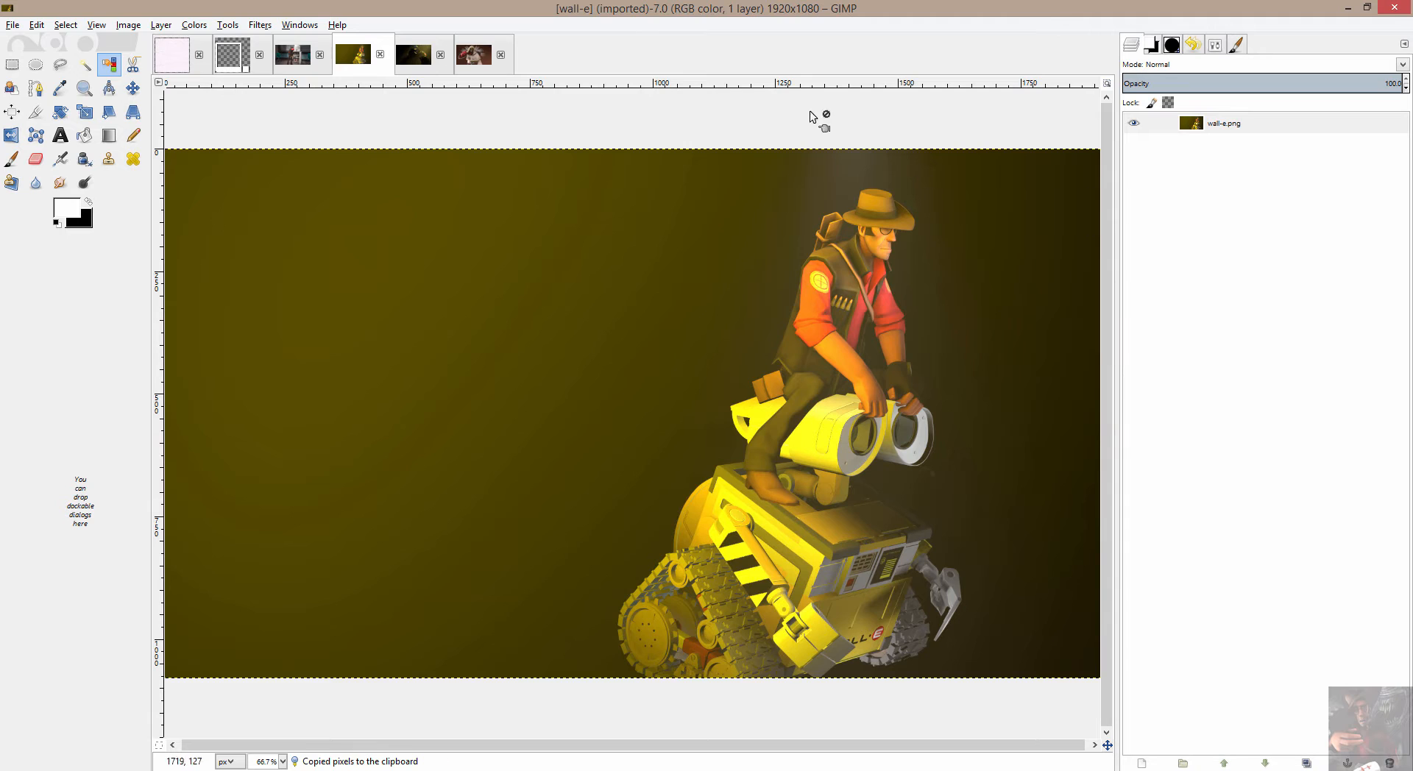
Paste the copied wall-e picture into the decal_uv image as a new layer
left_click(179, 56)
key("ctrl+v")
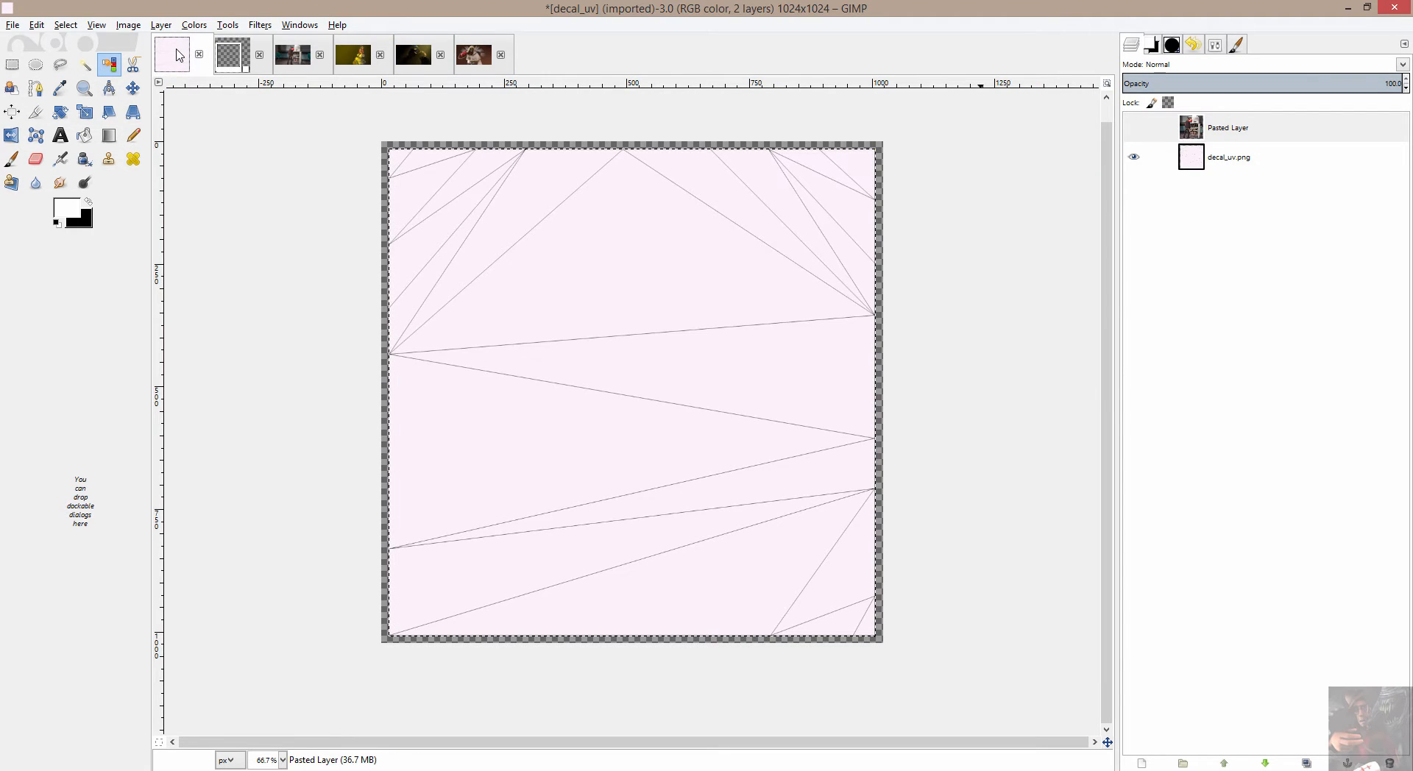
right_click(1200, 209)
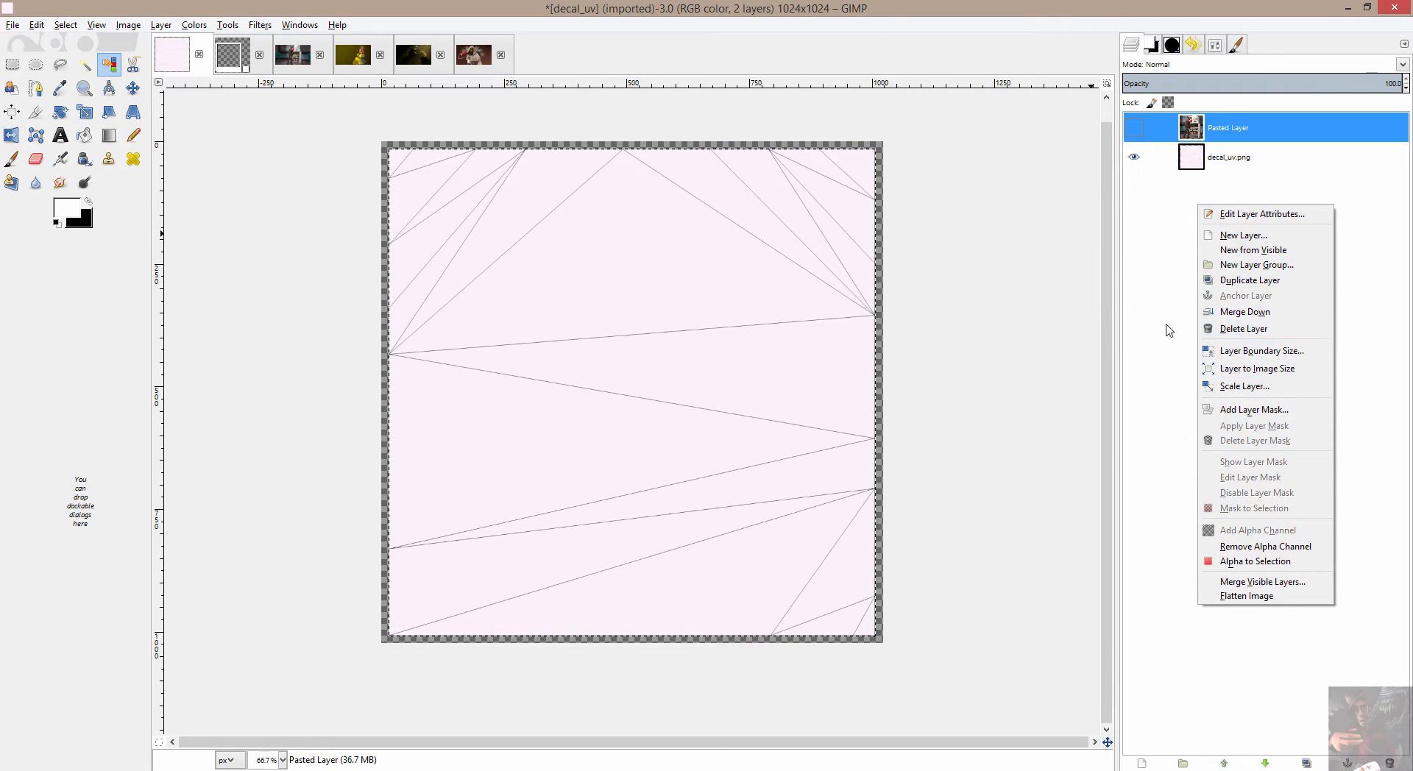
left_click(346, 200)
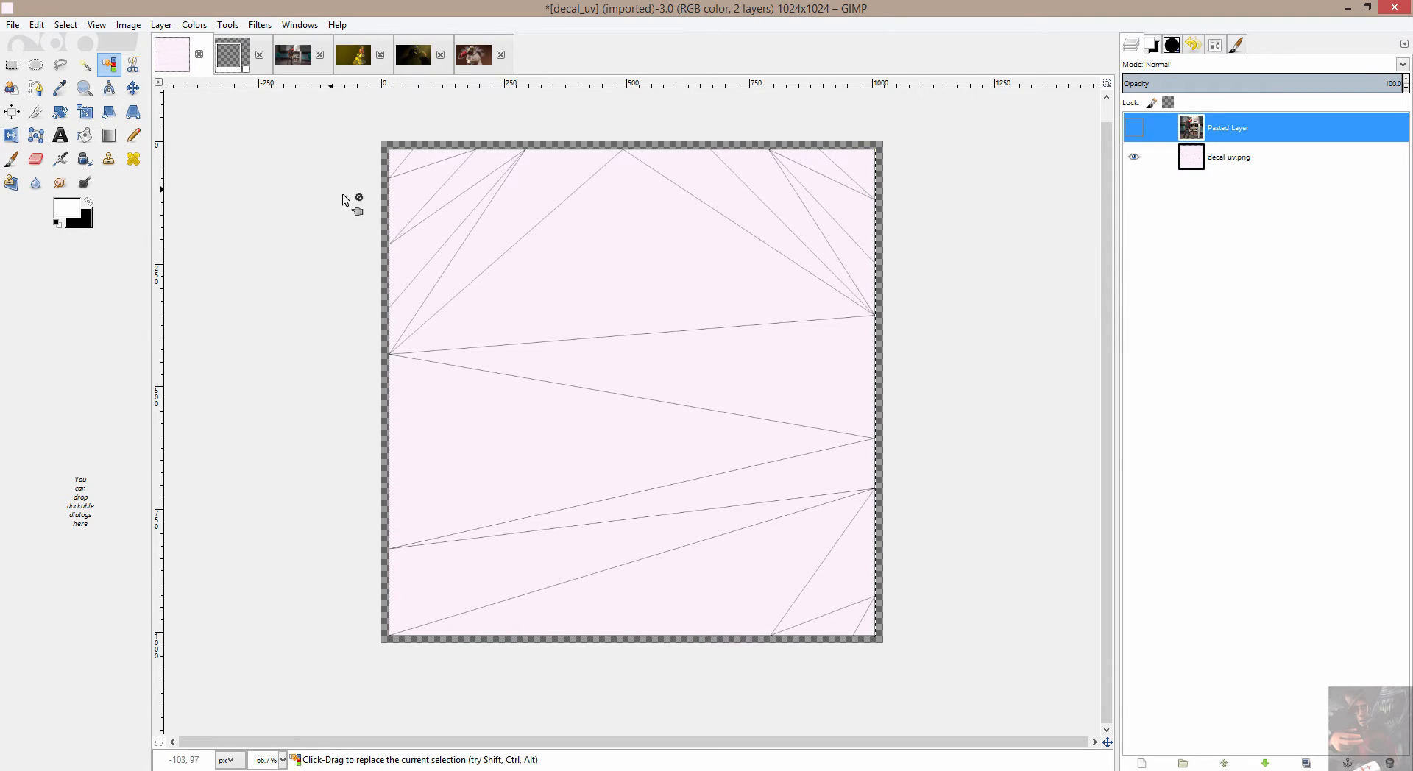
right_click(416, 207)
mouse_move(463, 232)
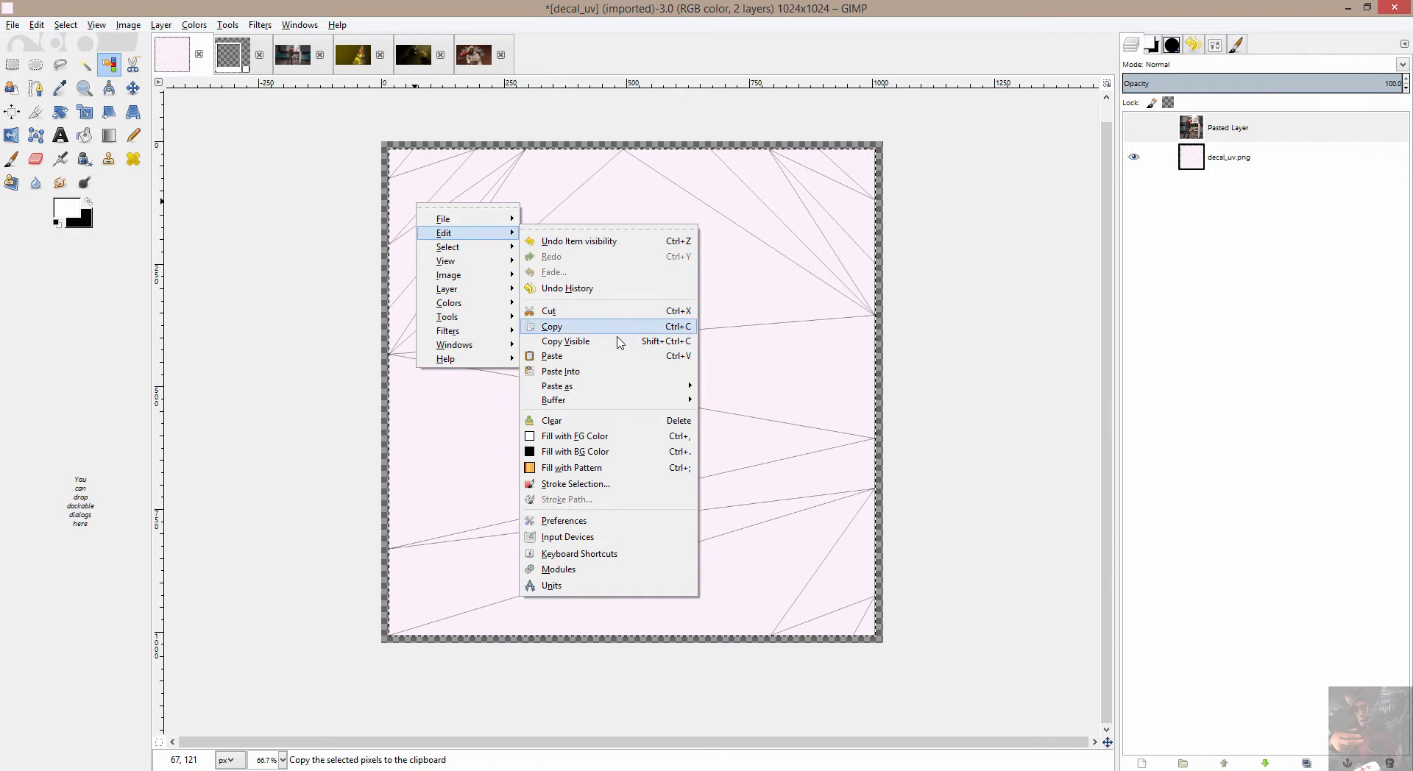
mouse_move(685, 387)
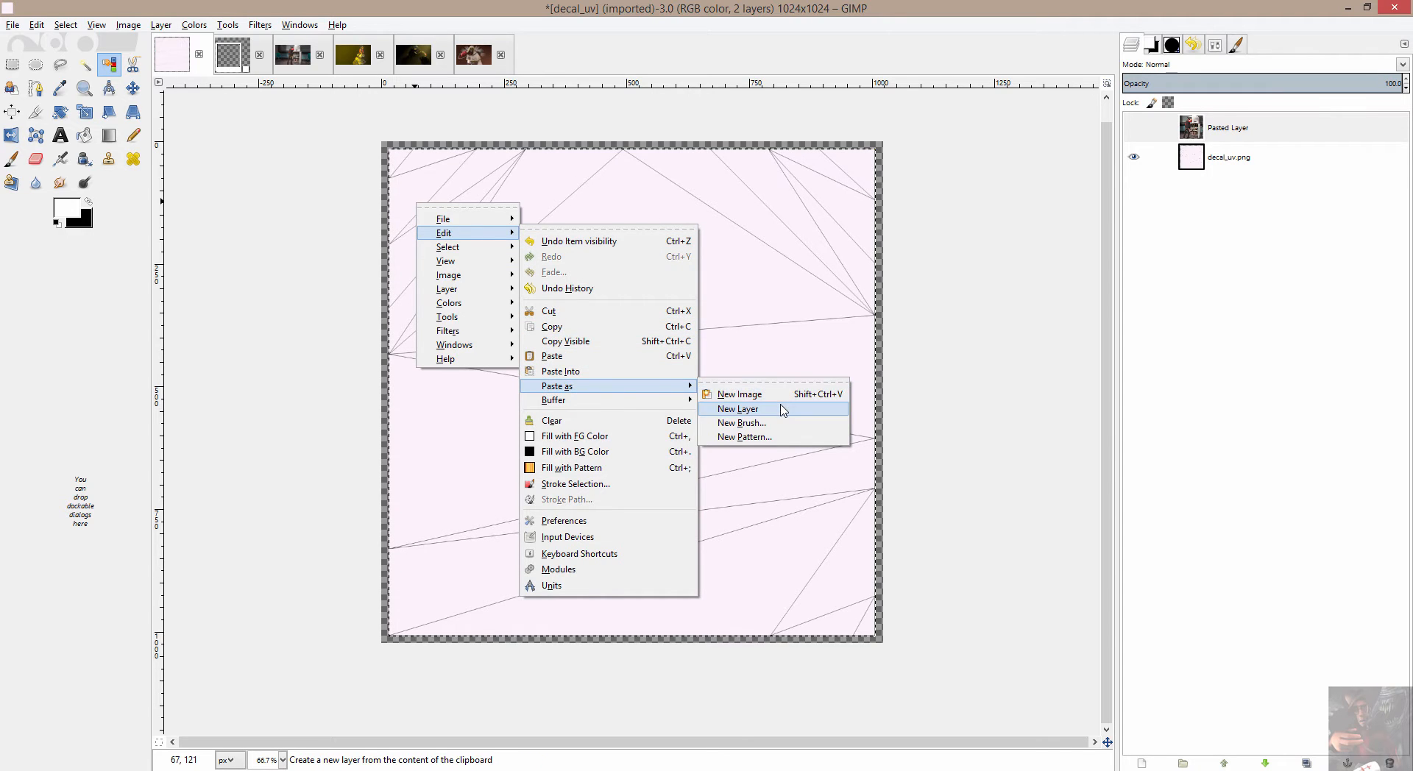
left_click(782, 410)
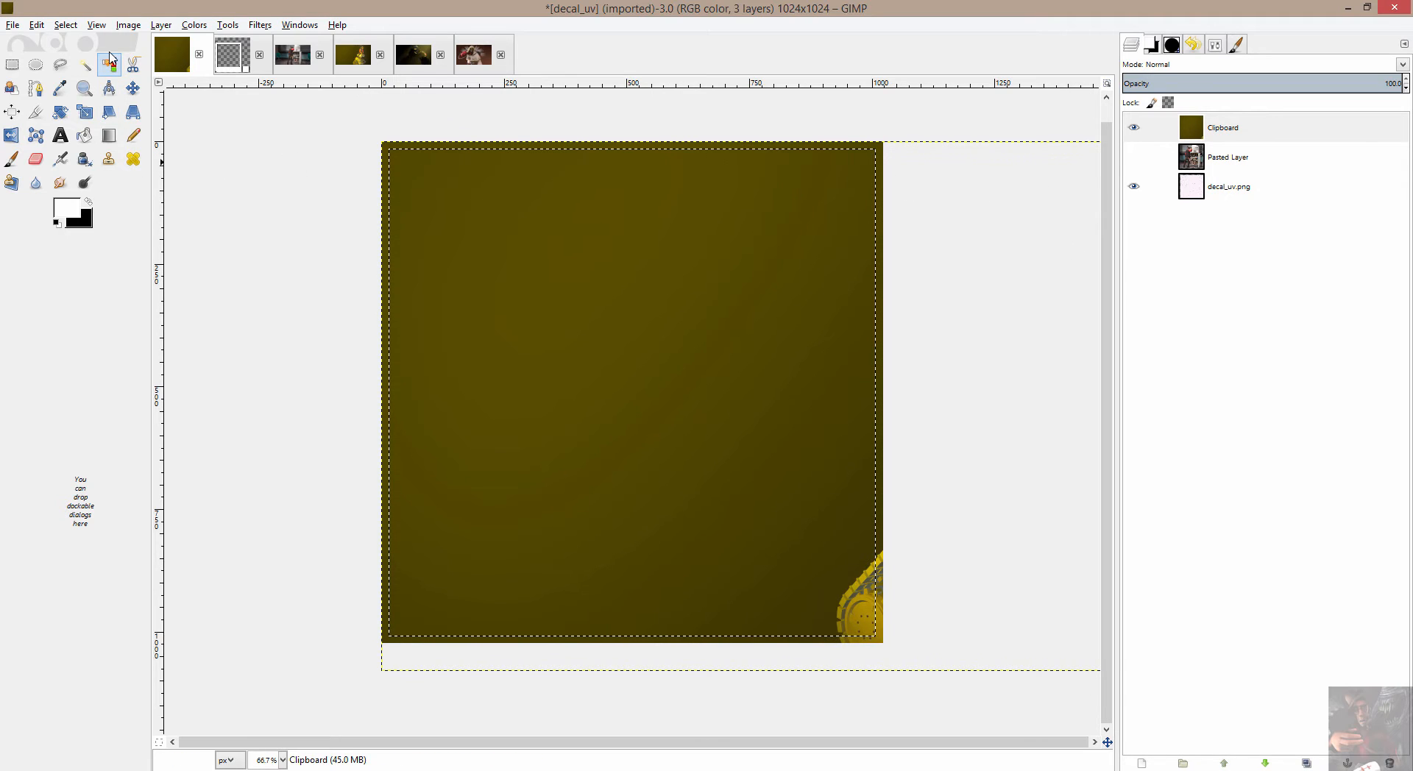
Move the wall-e layer so the man riding the robot sits inside the decal area, and crop the layer to the selection
left_click(132, 88)
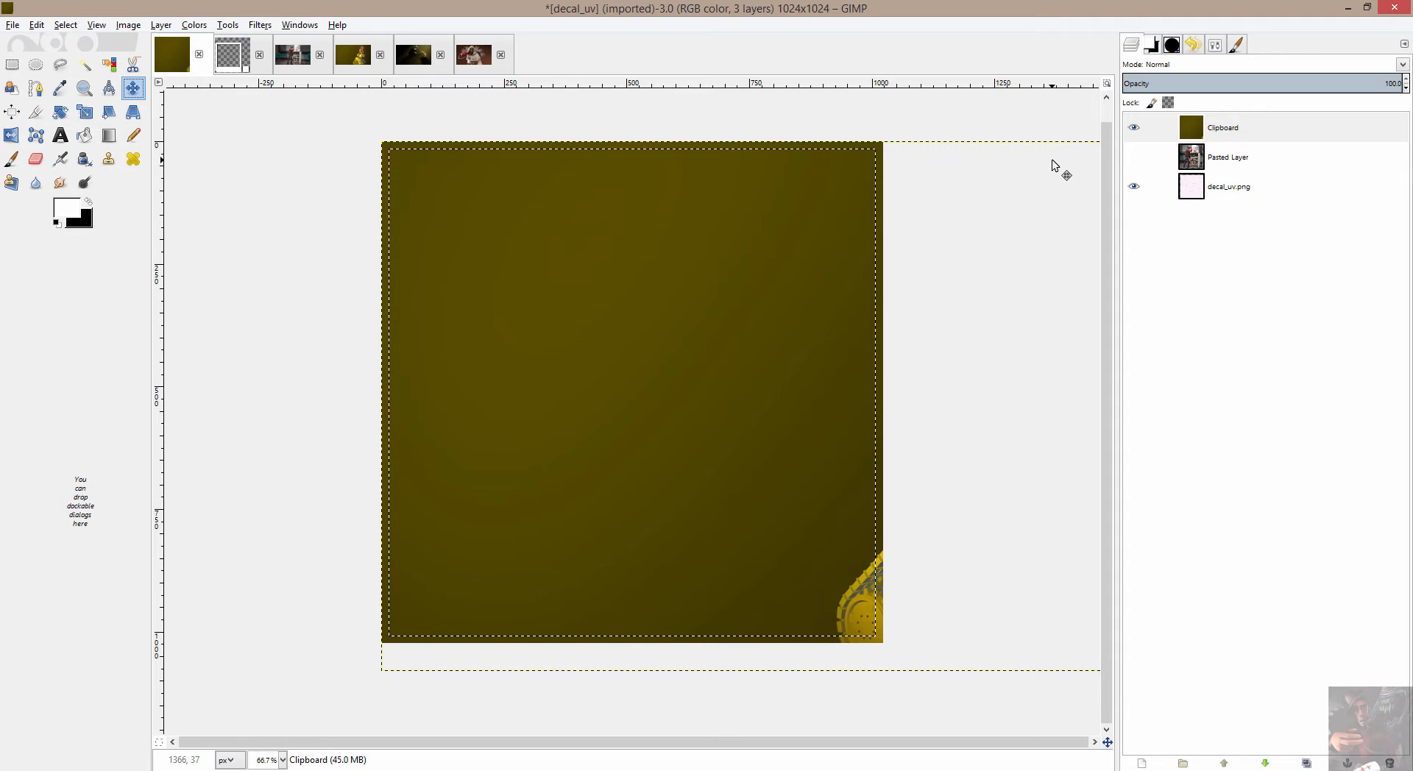
left_click_drag(1052, 165, 870, 158)
left_click_drag(1000, 209, 911, 188)
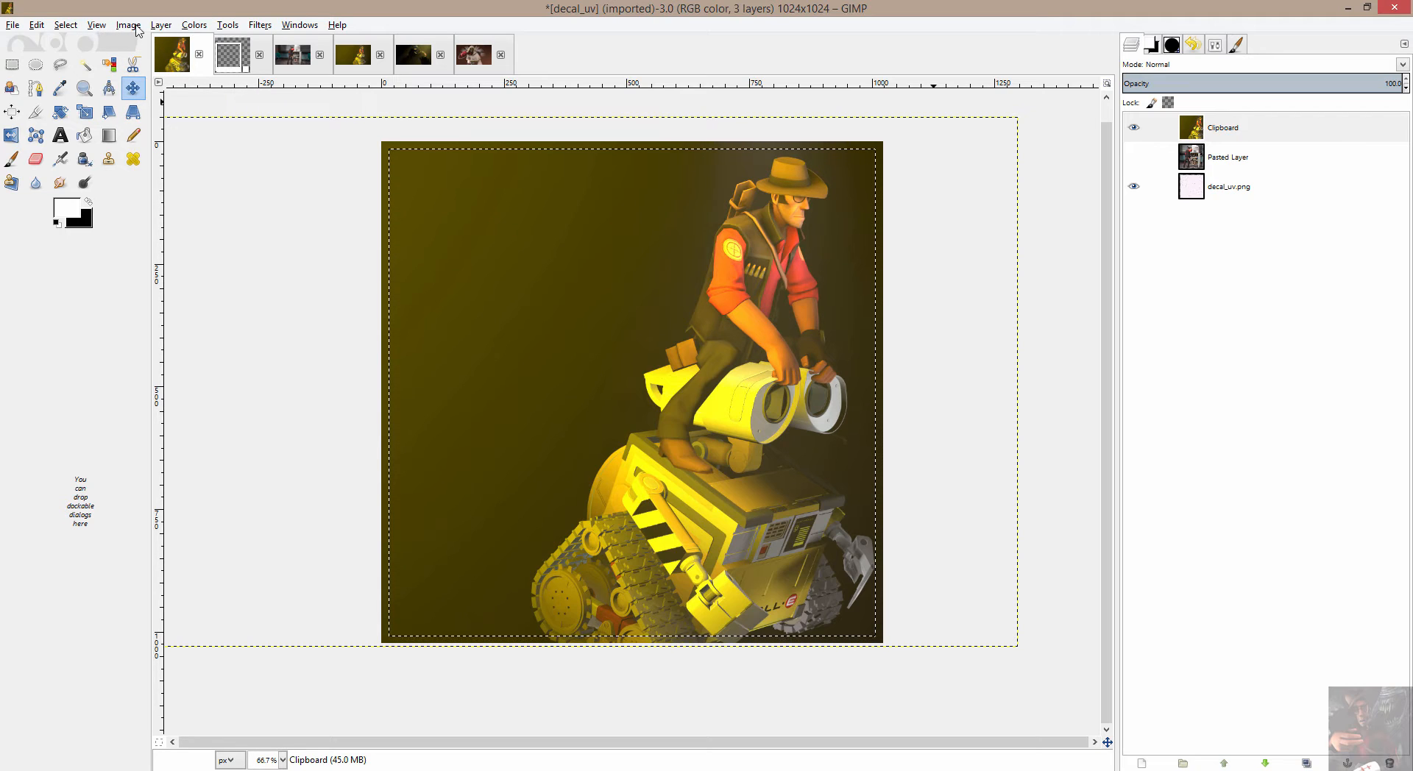
left_click(161, 25)
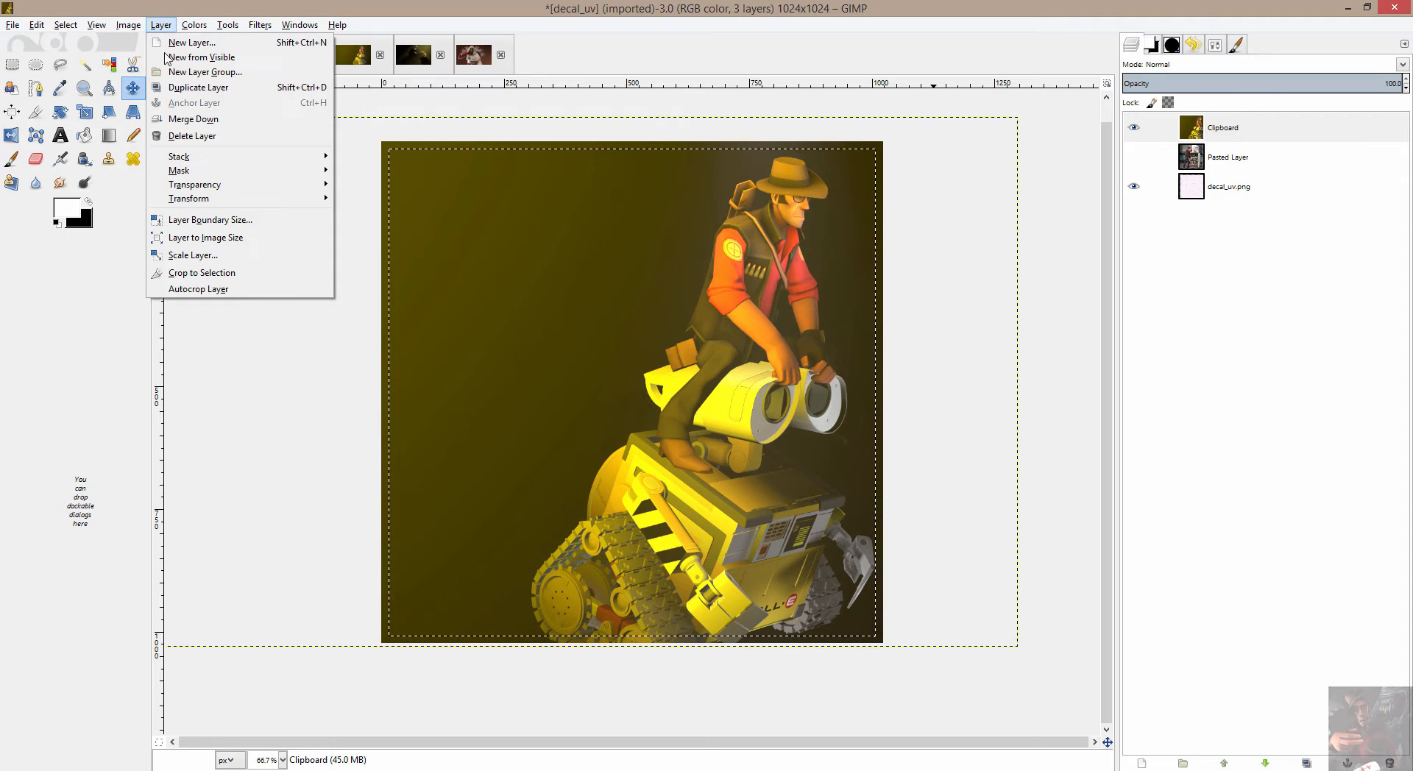
left_click(202, 273)
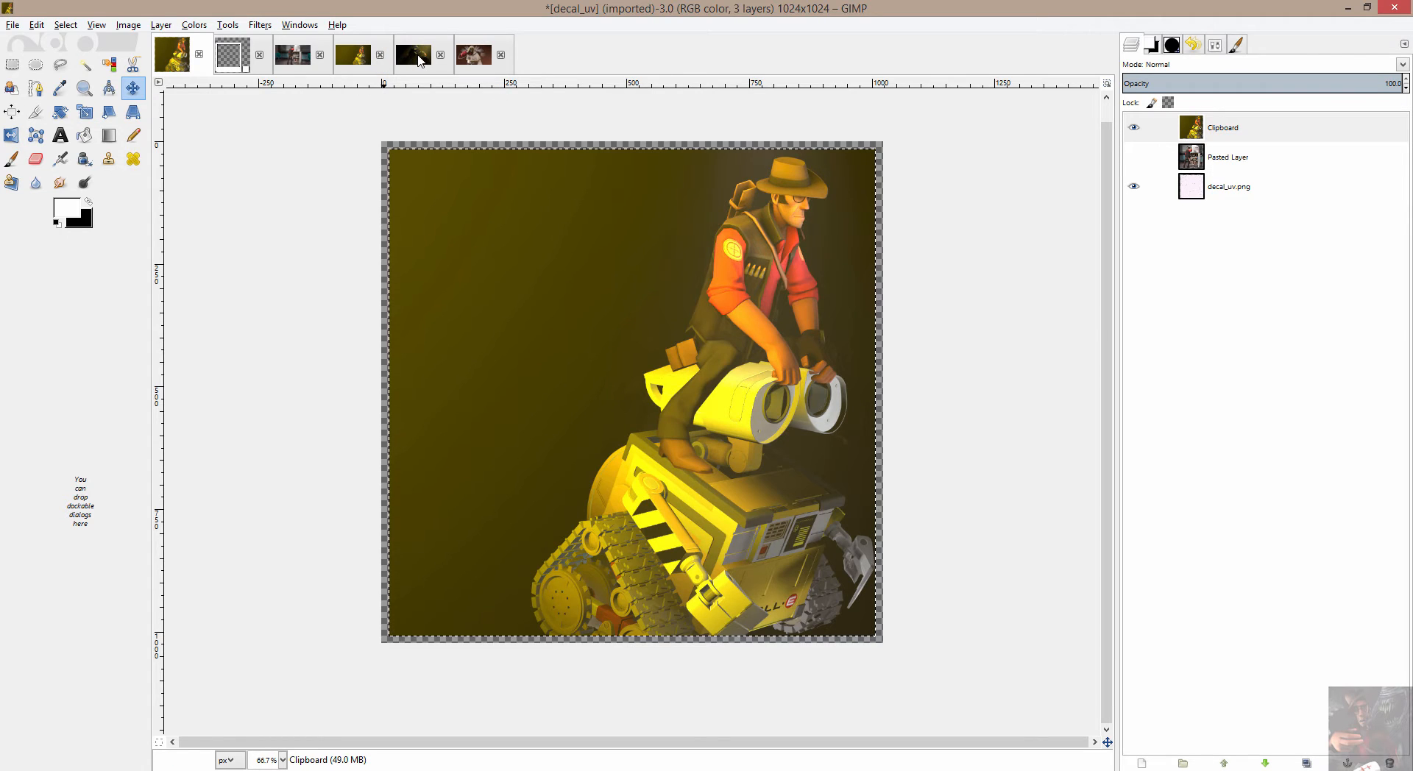
Copy the whole watching picture to the clipboard
left_click(418, 59)
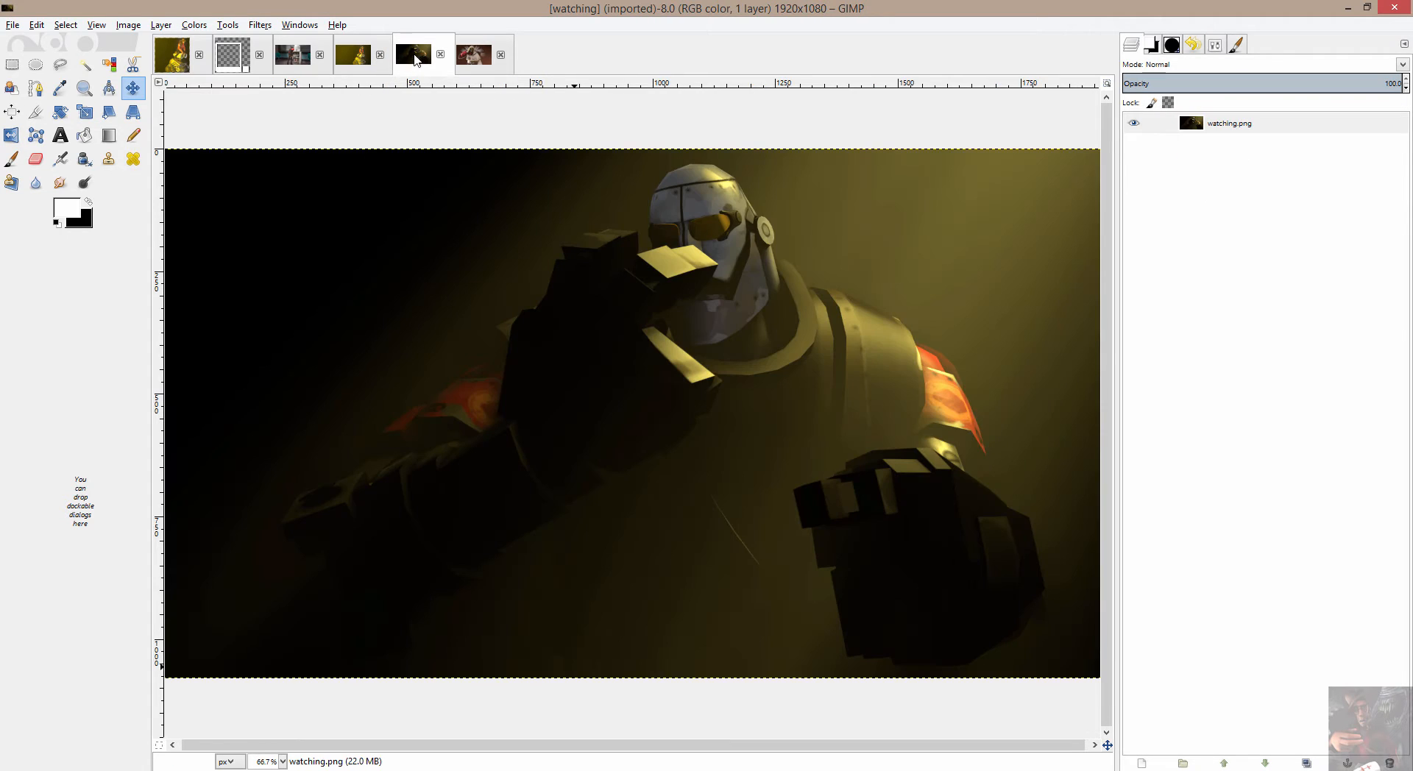
right_click(940, 212)
mouse_move(990, 237)
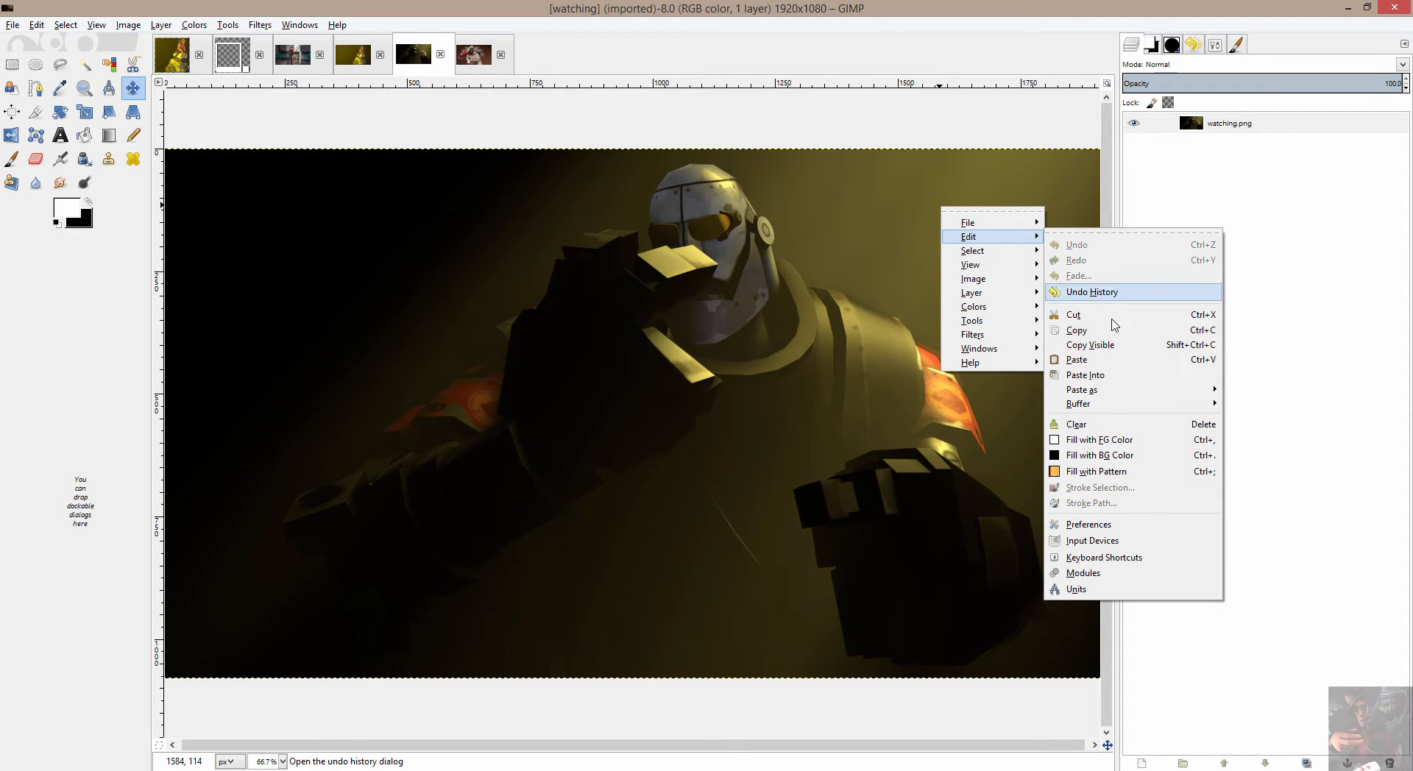
left_click(1102, 331)
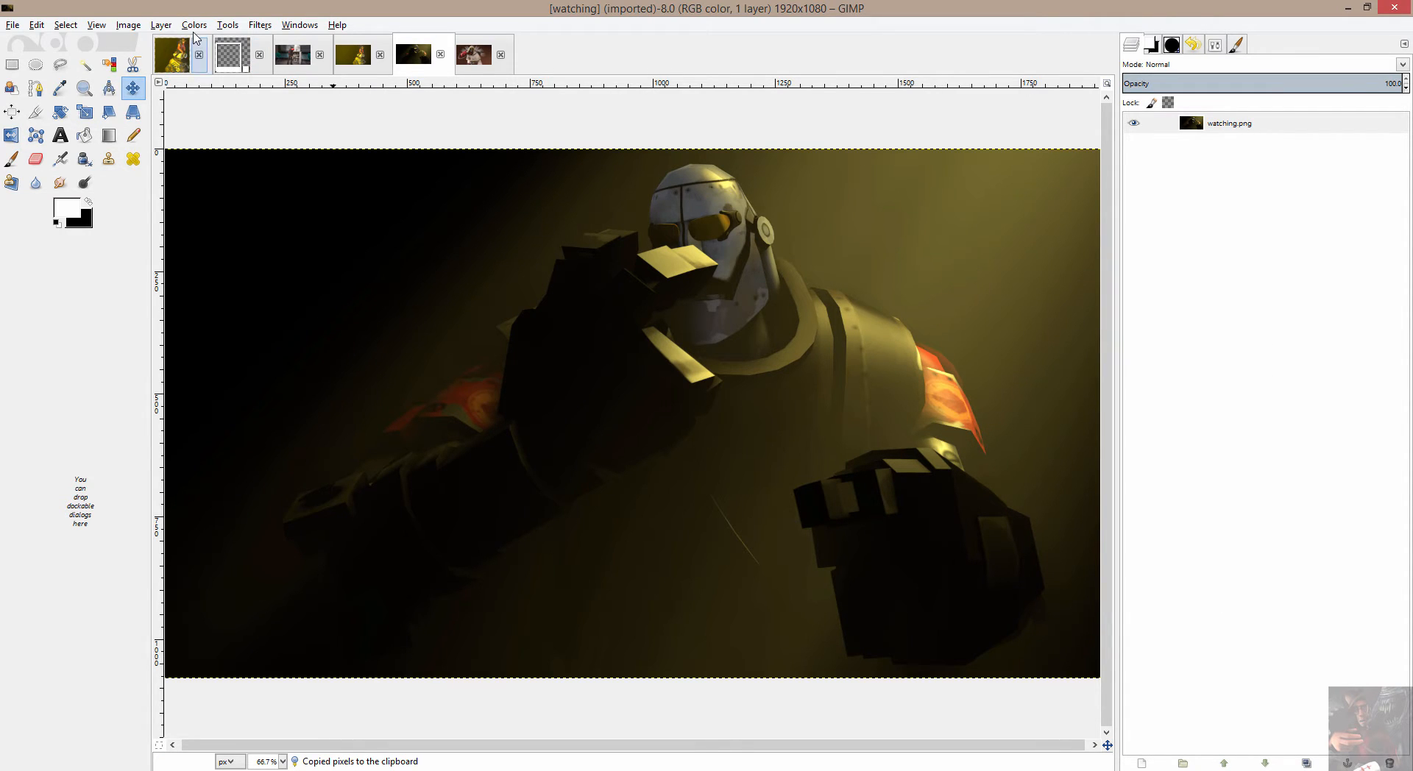
Paste the watching picture into the decal_uv image as a new layer and move it so the robot's head and fists lie within the canvas
left_click(200, 43)
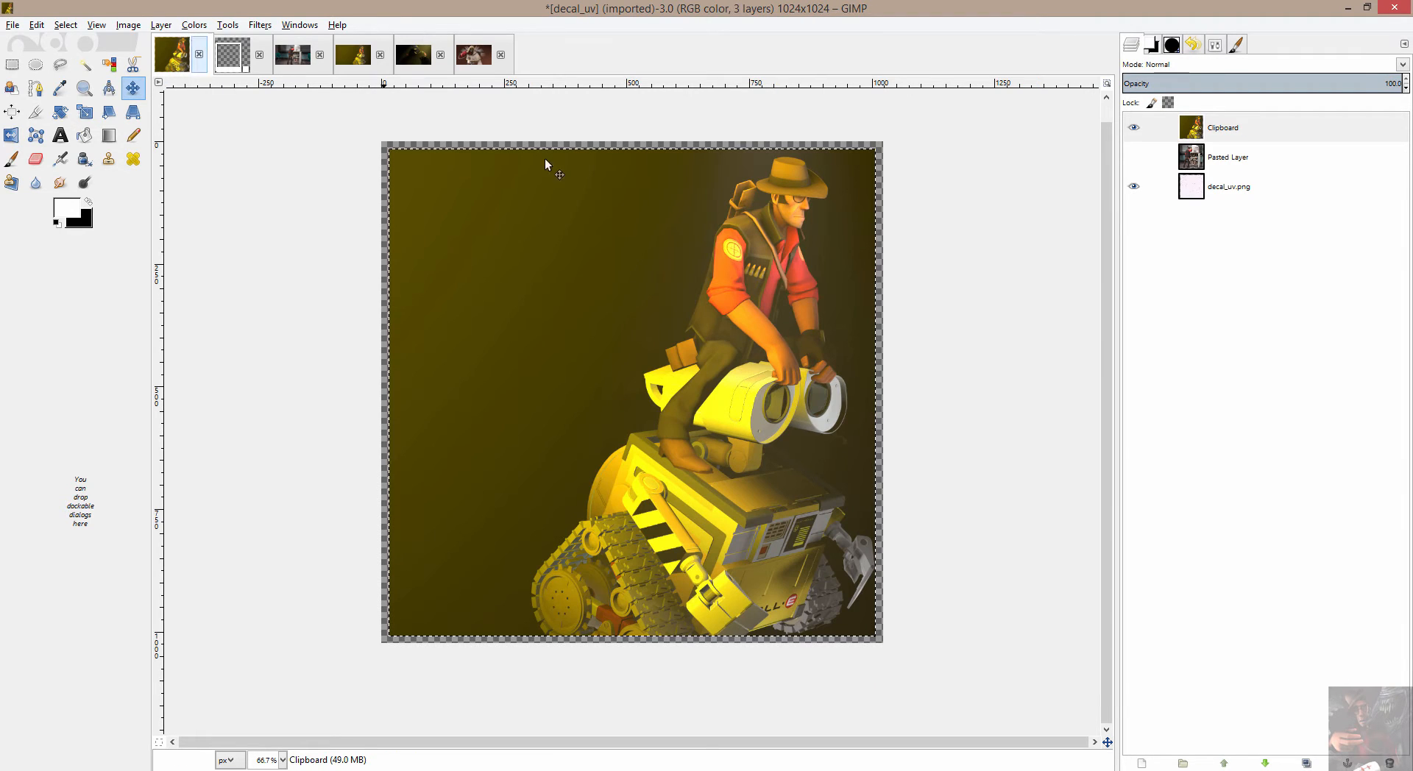
right_click(434, 177)
mouse_move(485, 207)
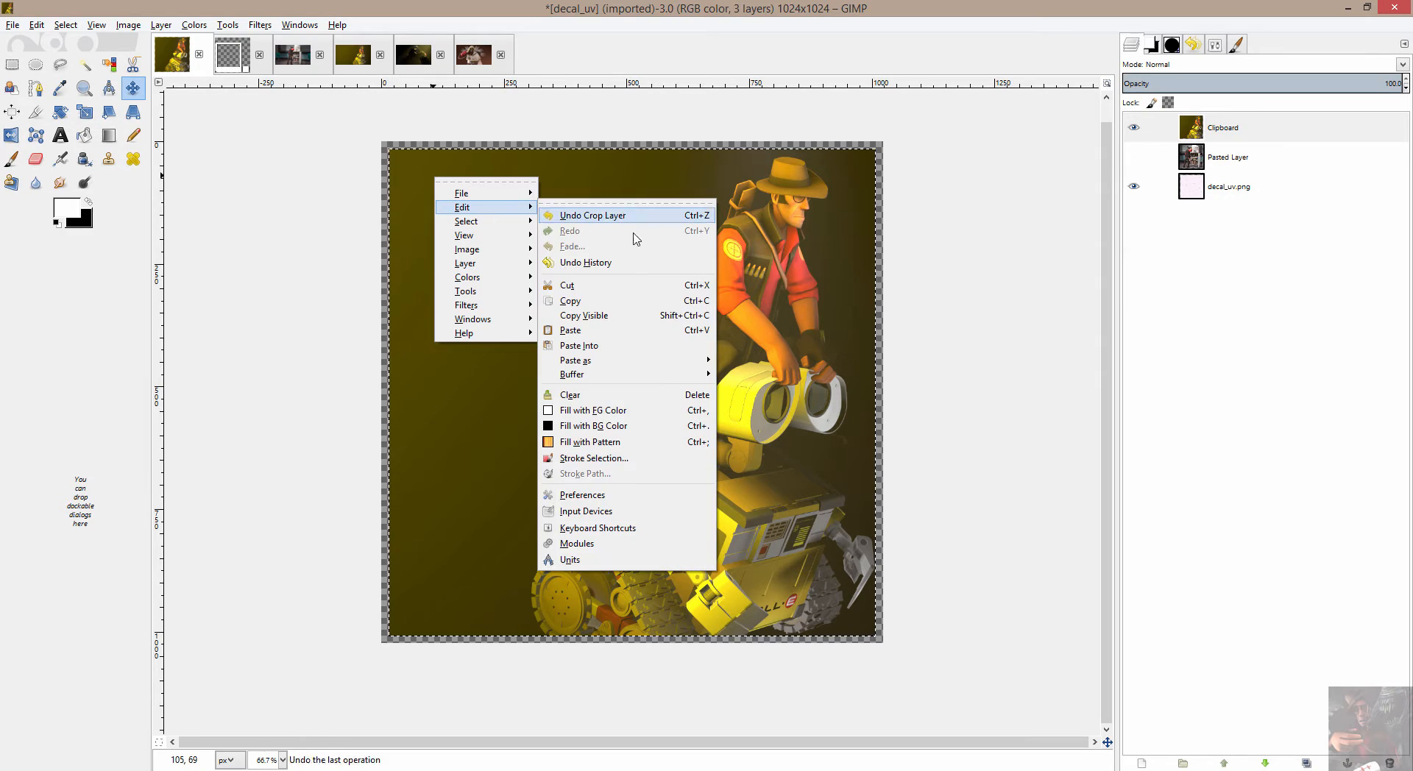
mouse_move(662, 360)
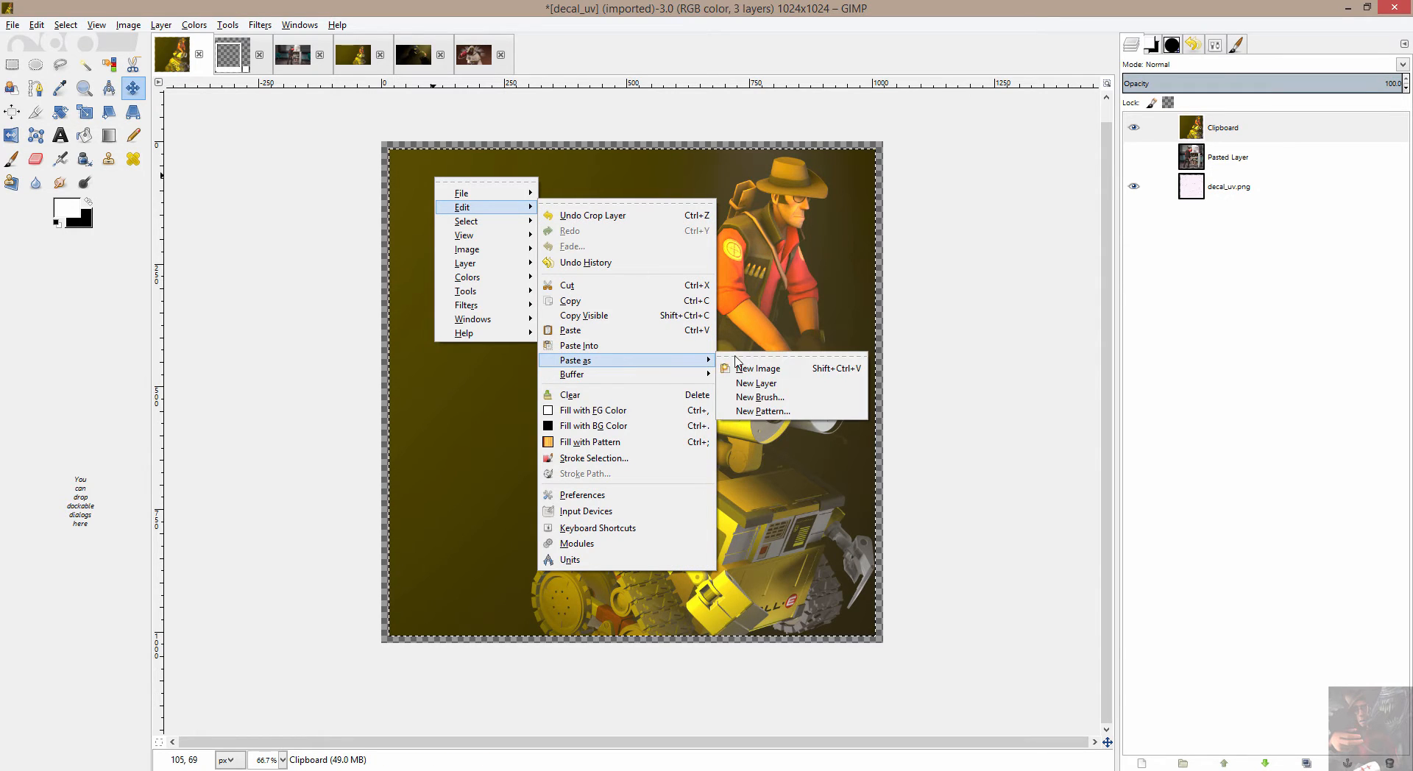
left_click(787, 384)
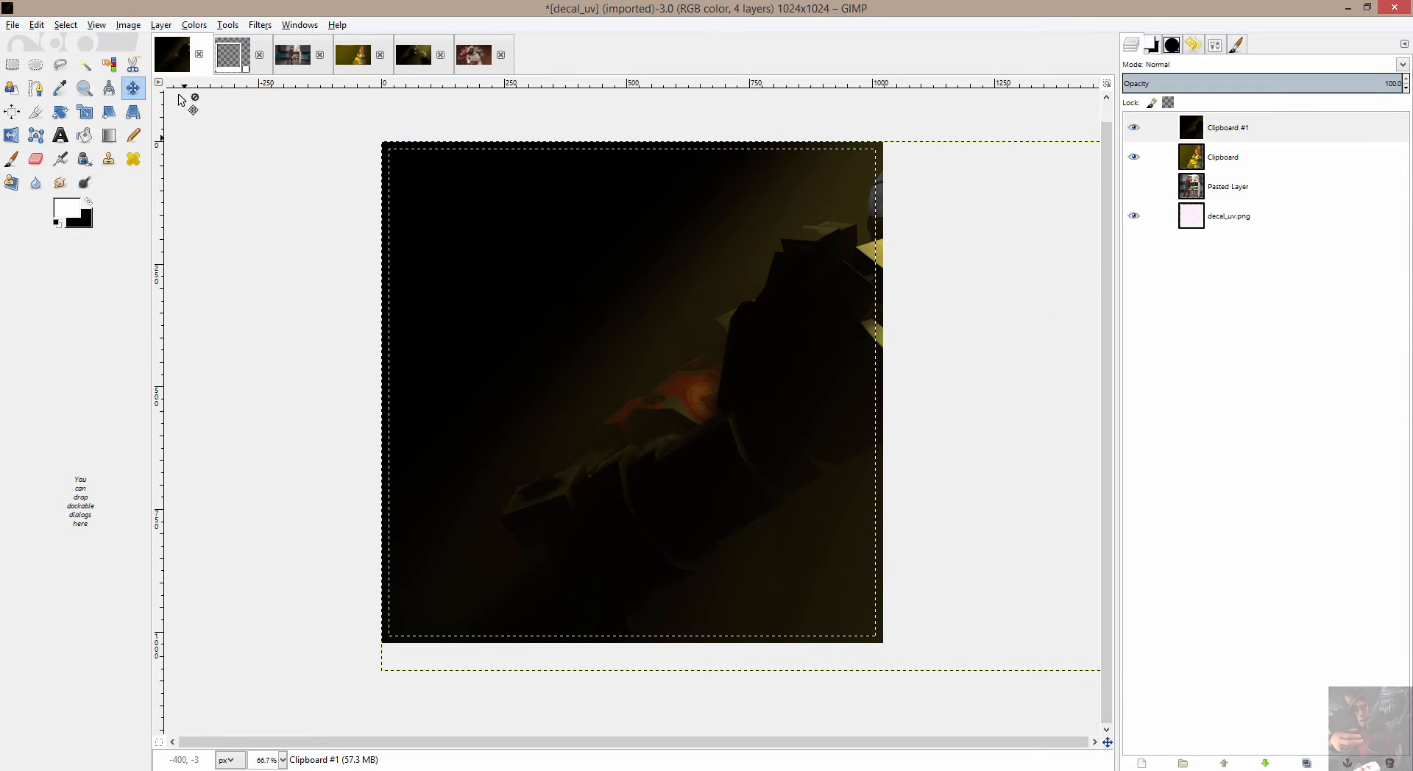
left_click_drag(1038, 259, 784, 248)
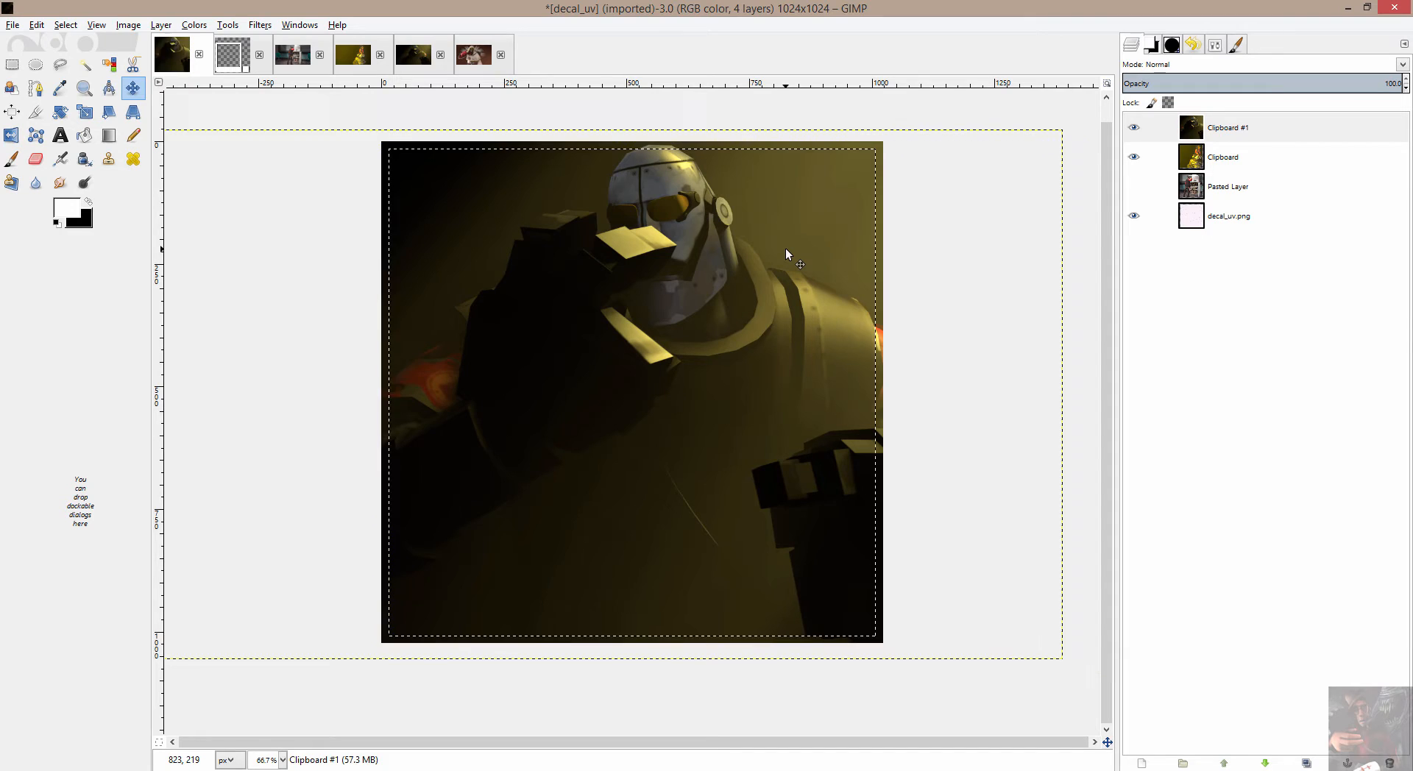
left_click(87, 113)
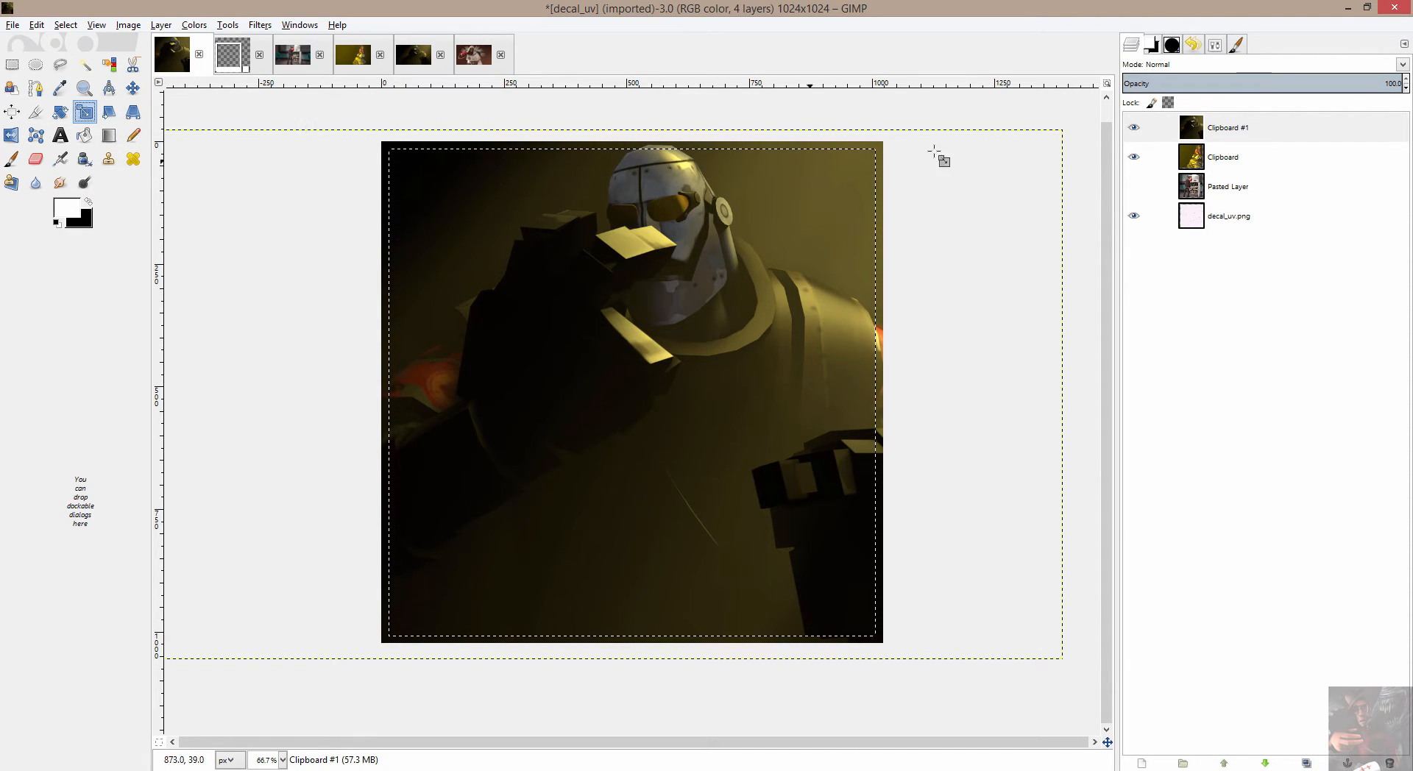
left_click(1057, 136)
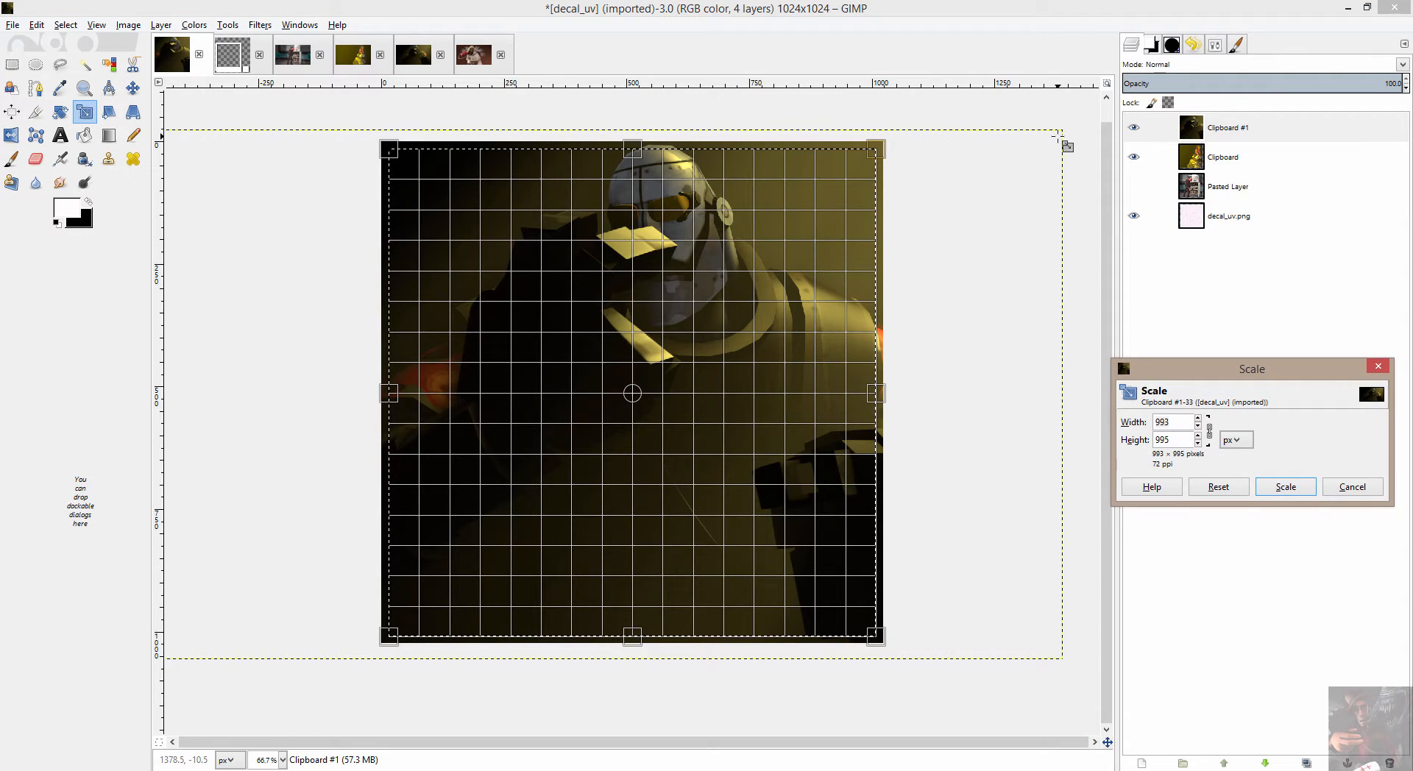
left_click(1245, 132)
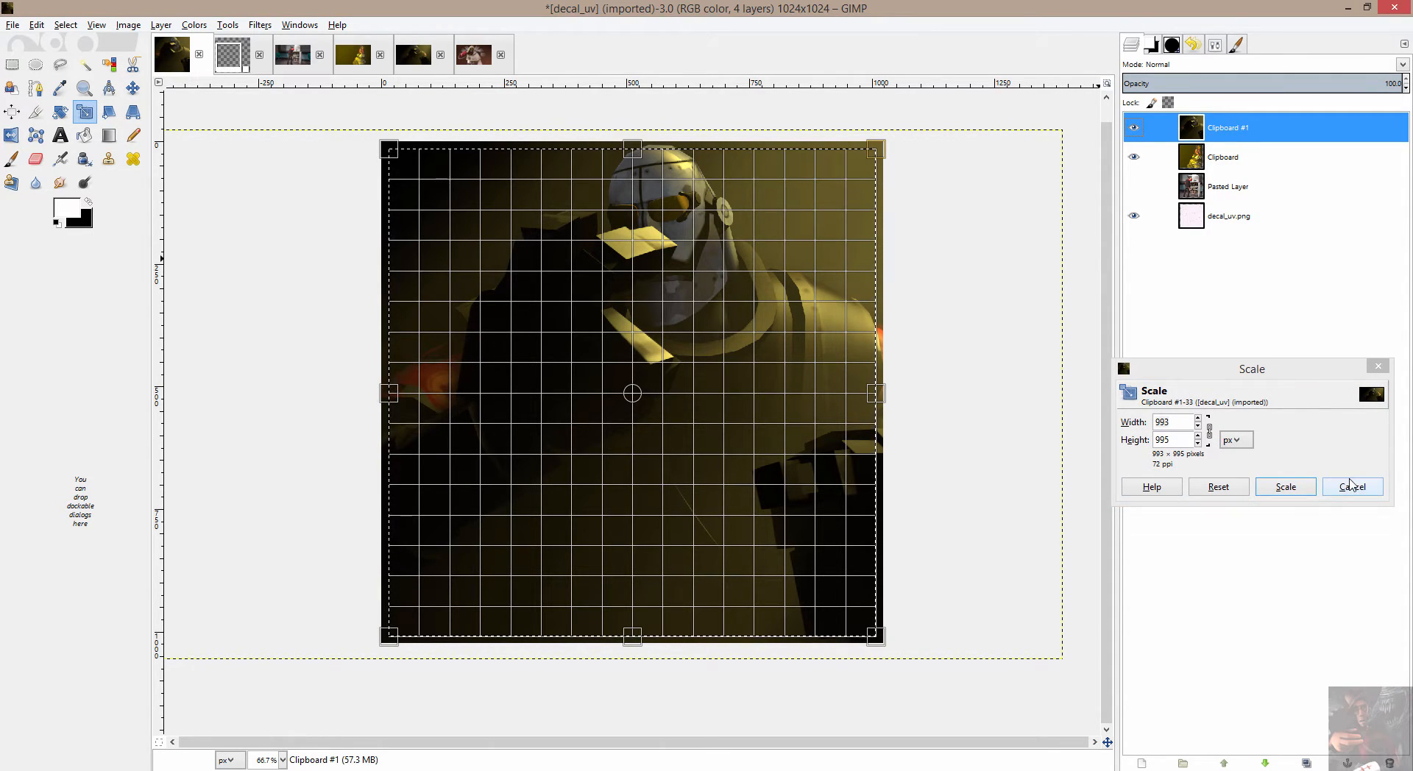
left_click(1351, 484)
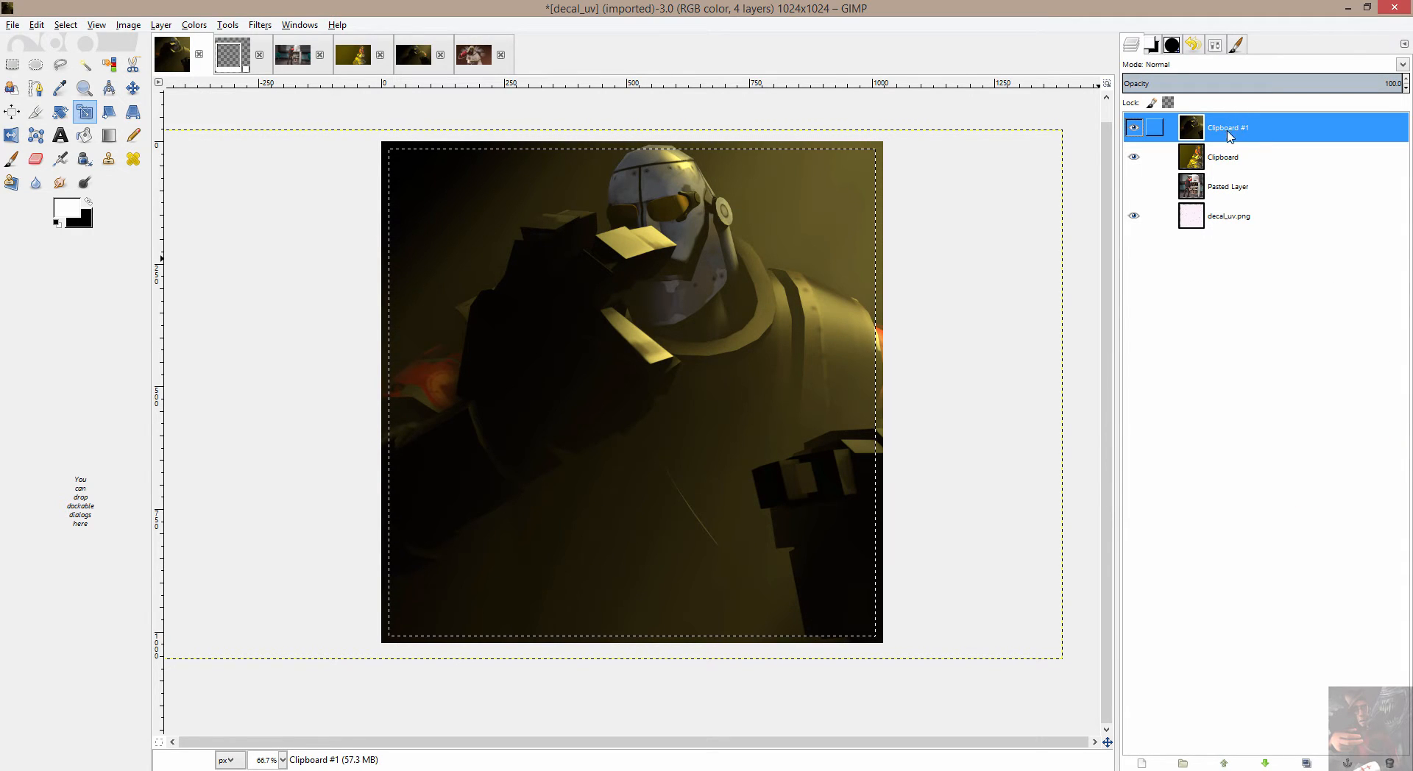
left_click(1062, 661)
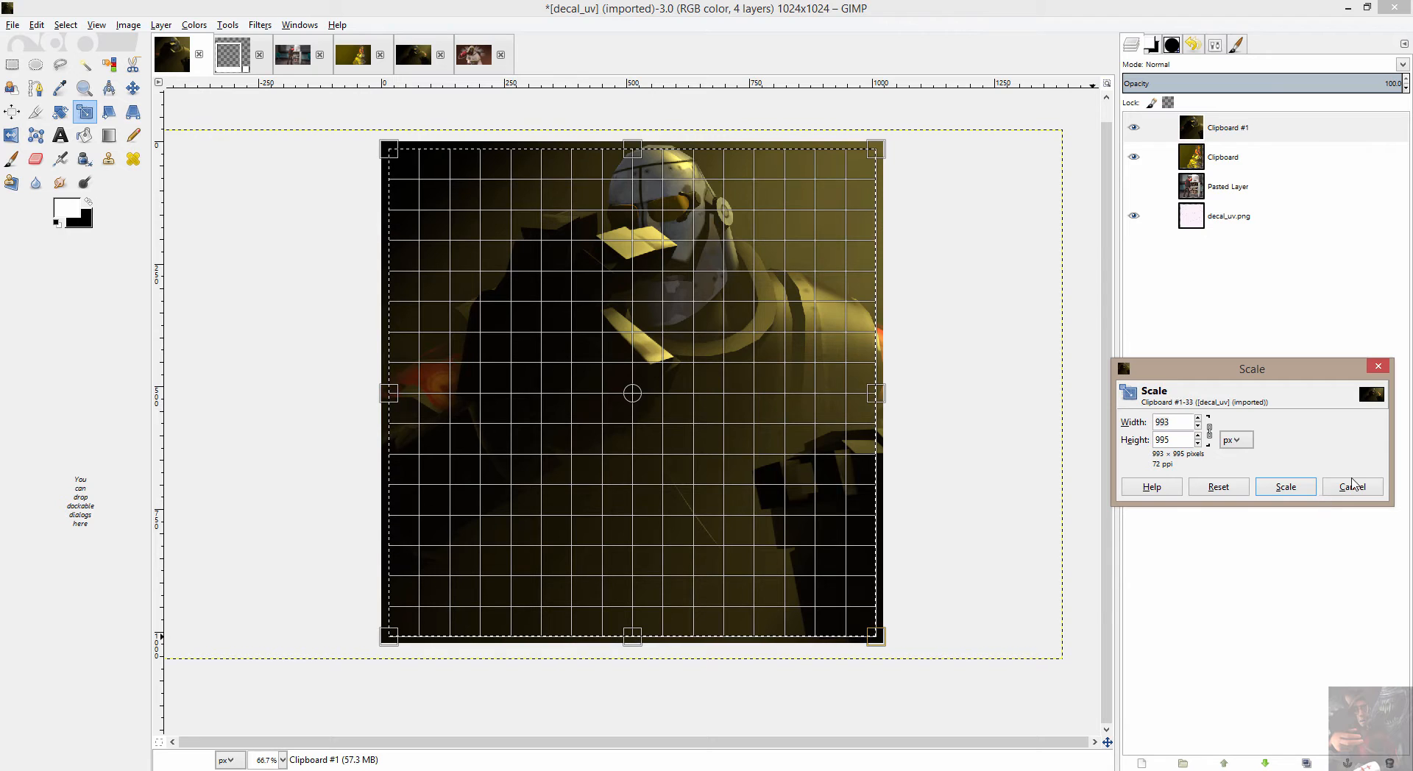
left_click(1351, 487)
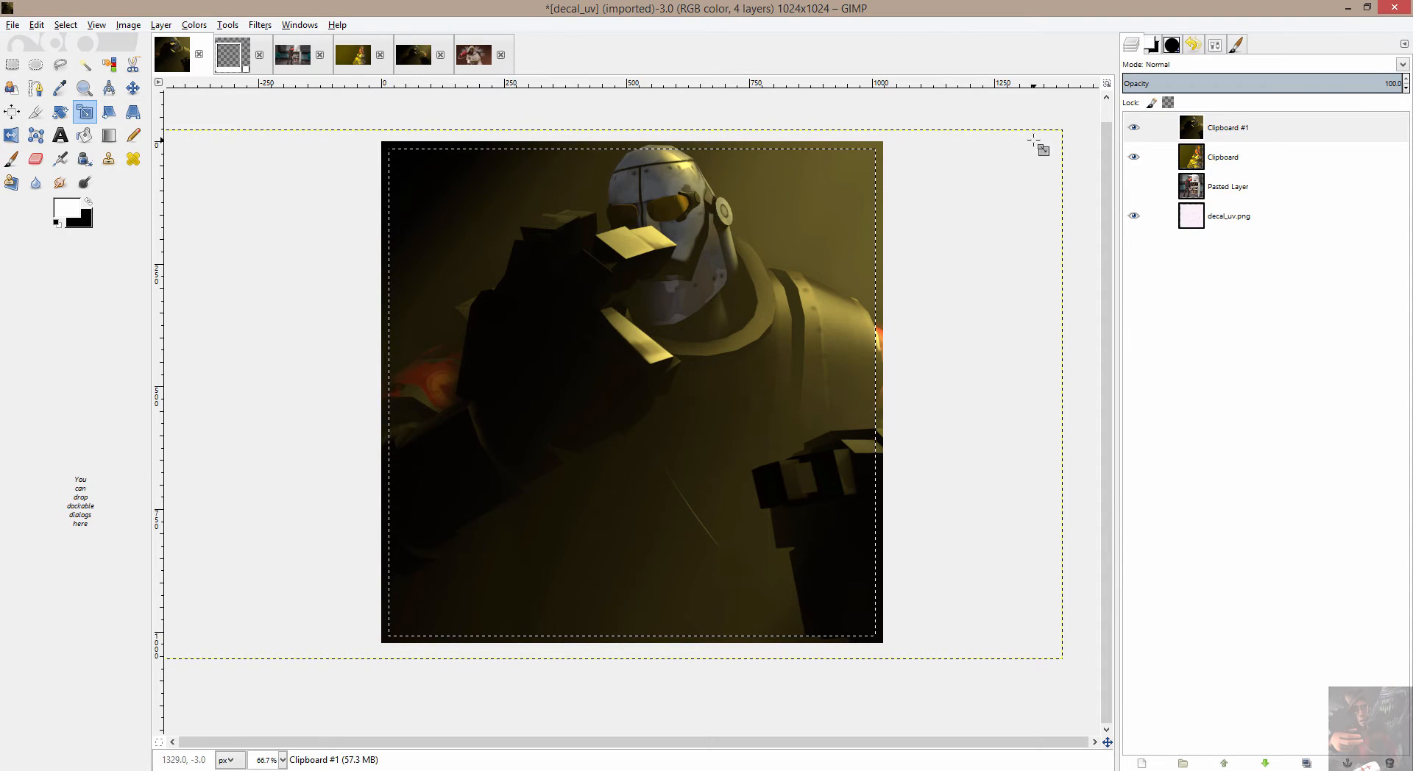
Delete the watching picture's layer from the decal_uv image and copy the whole watching picture again from its own image
right_click(1247, 127)
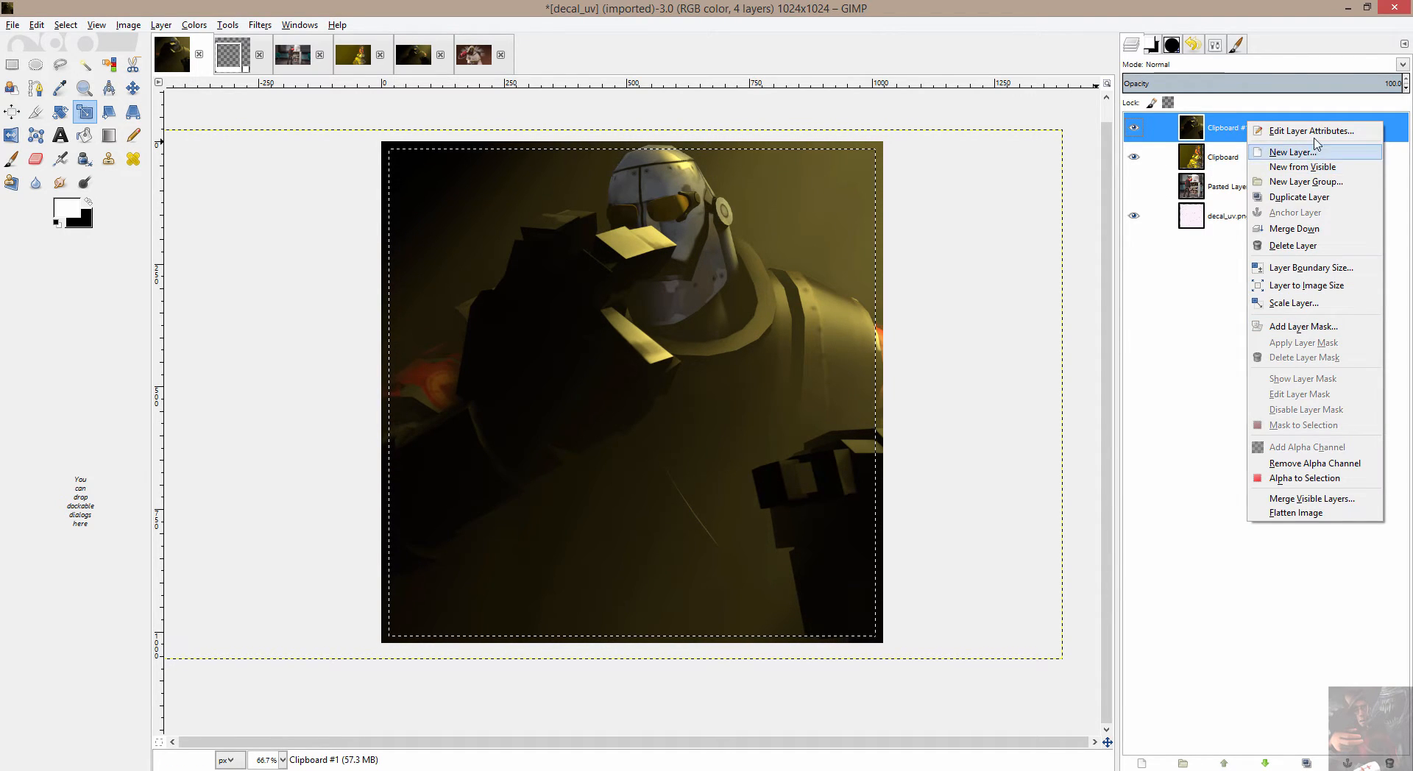
left_click(1299, 247)
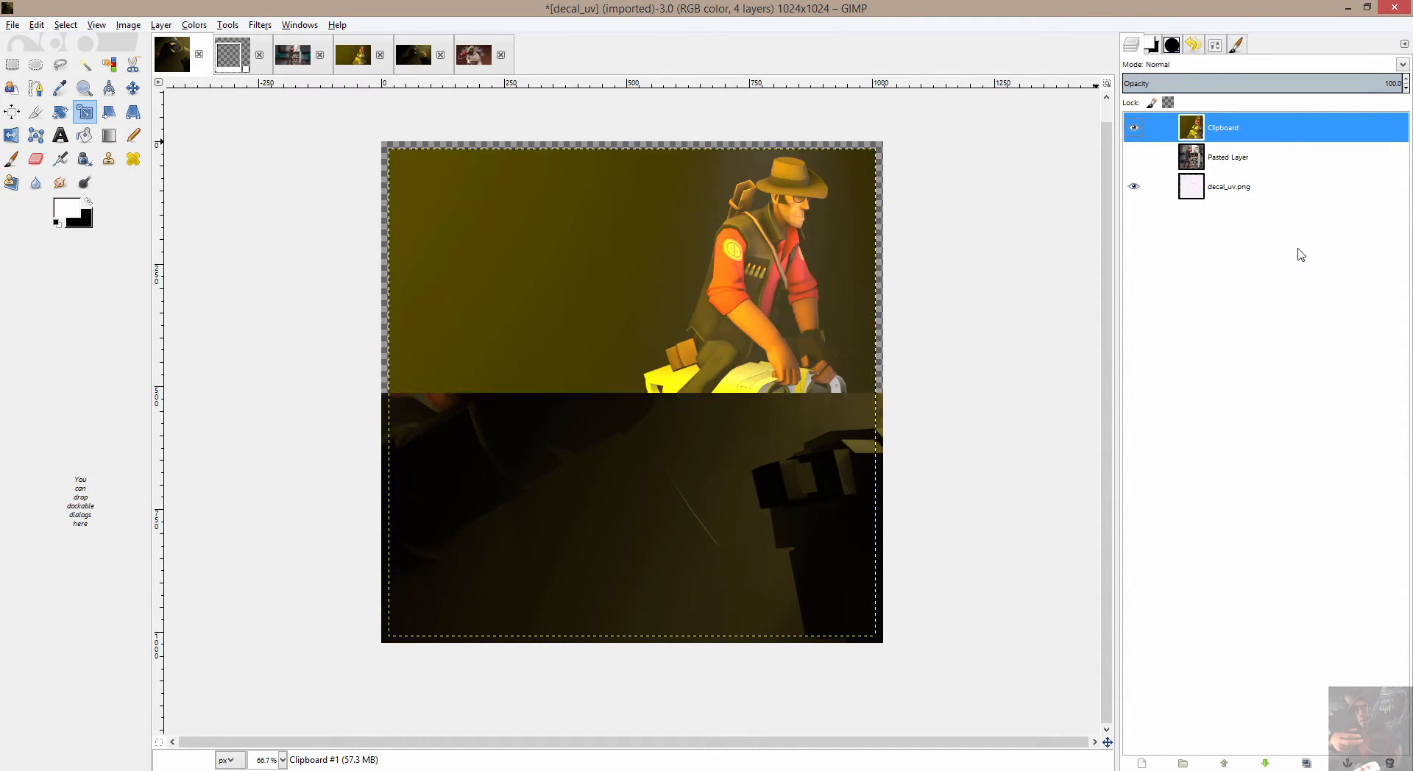
left_click(425, 62)
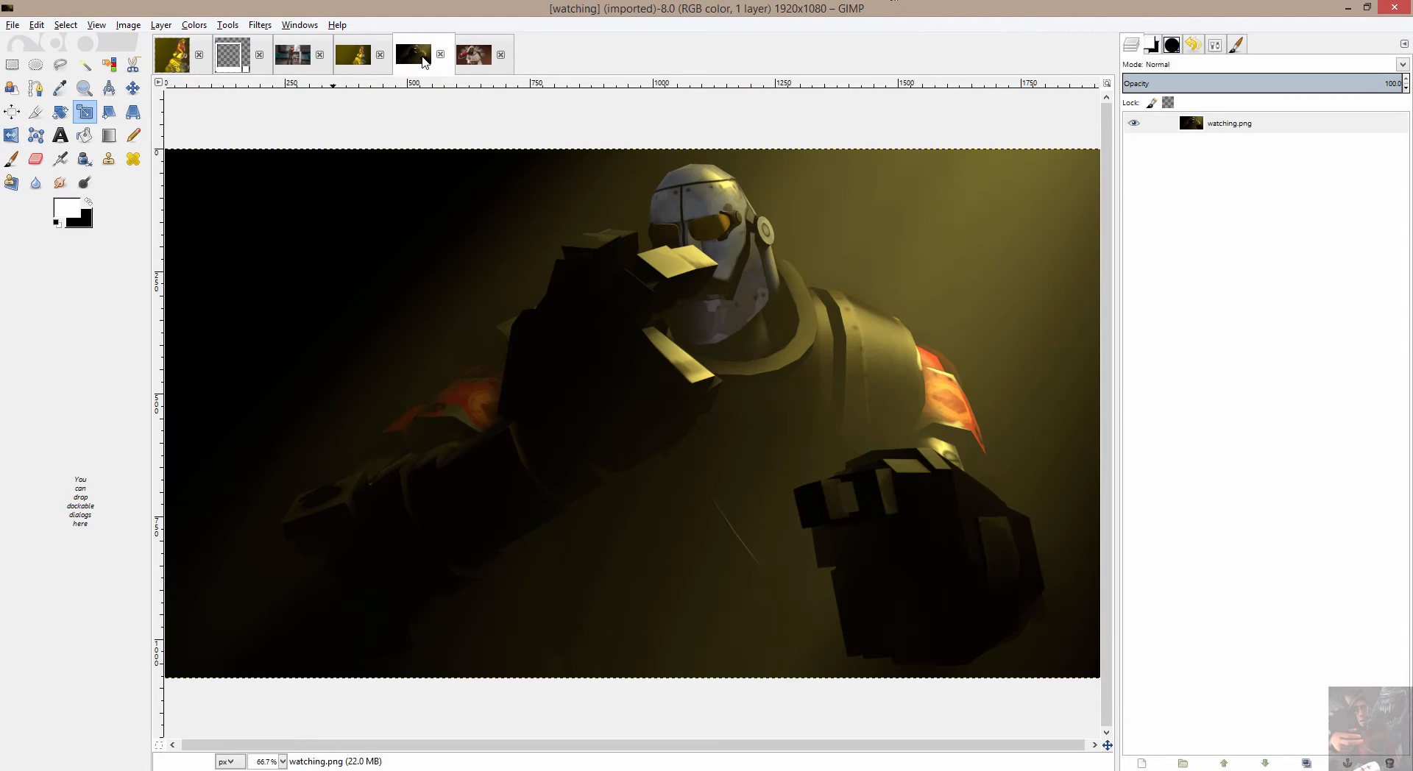
right_click(850, 178)
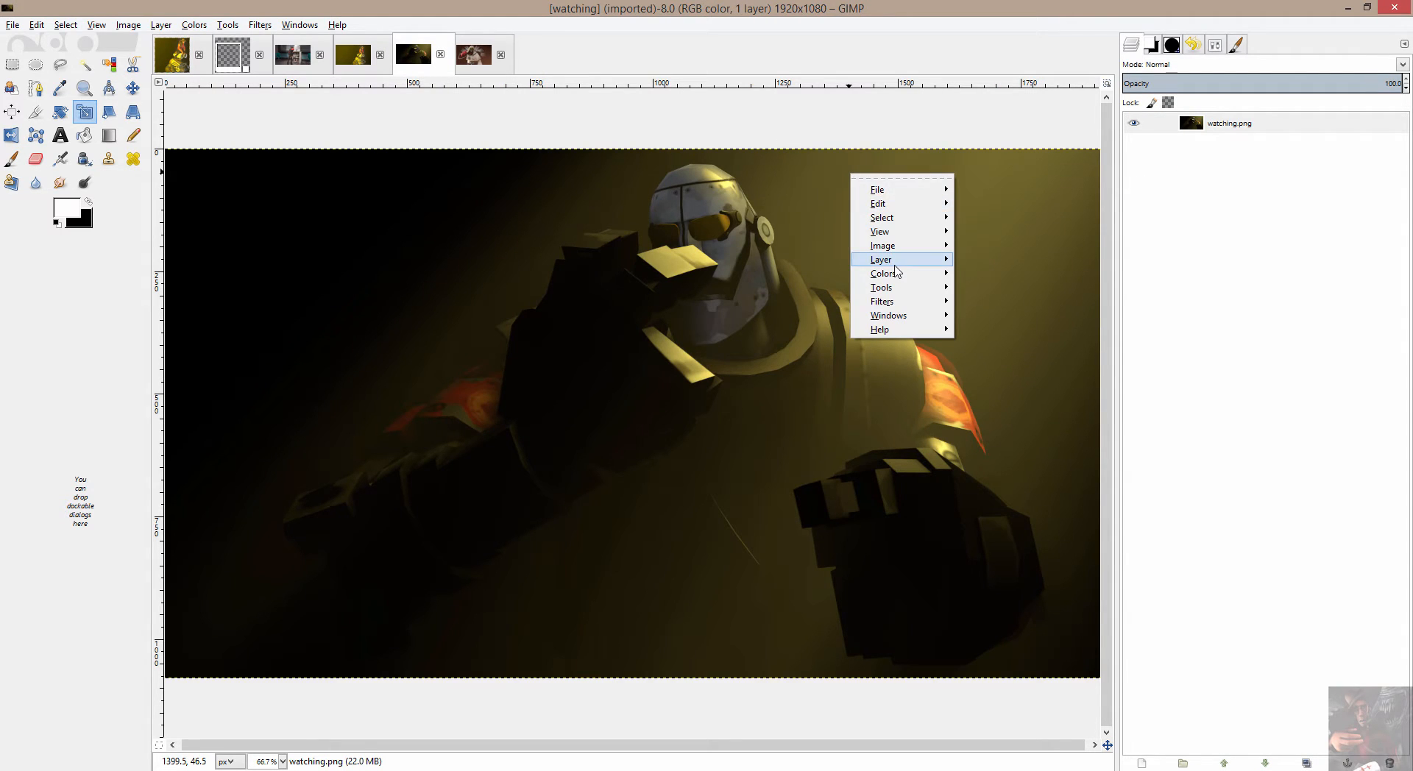
mouse_move(898, 204)
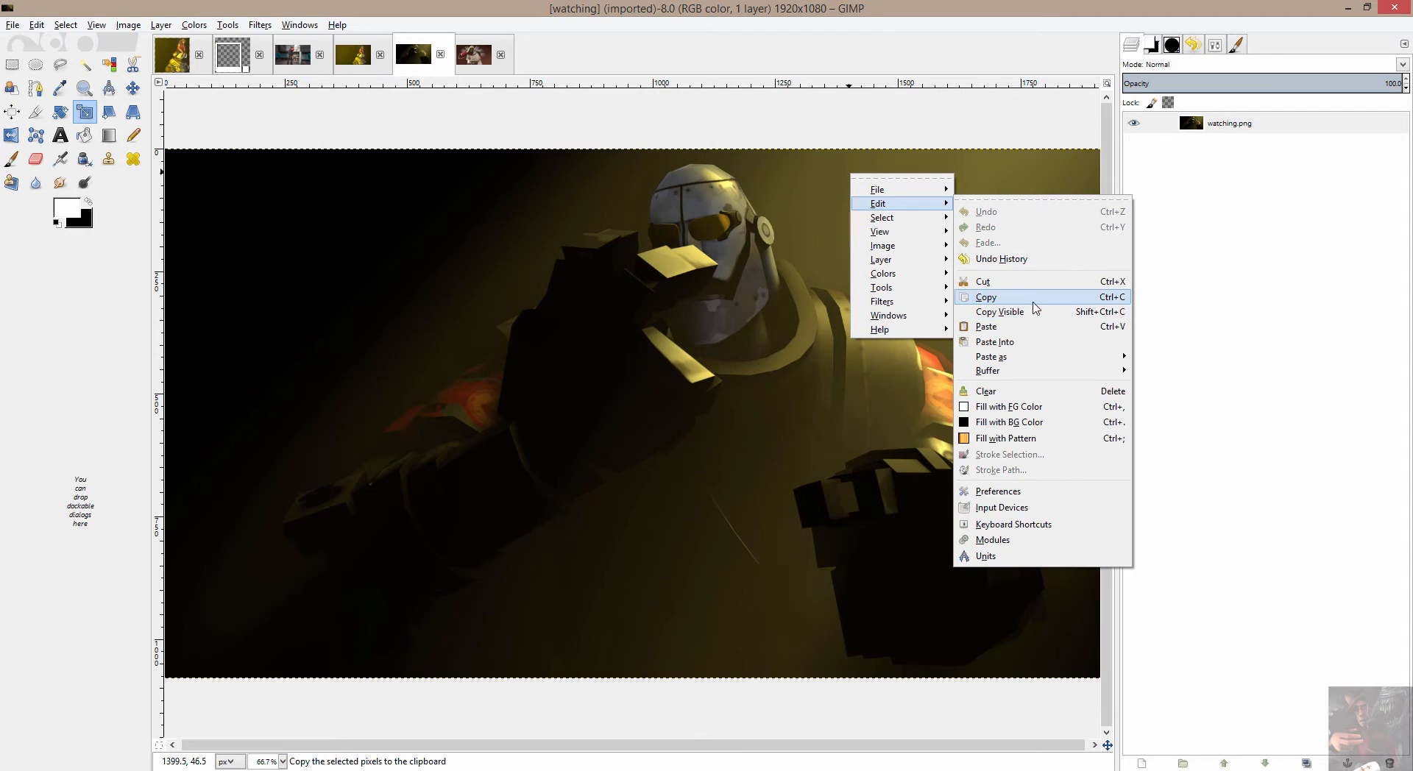
left_click(1034, 301)
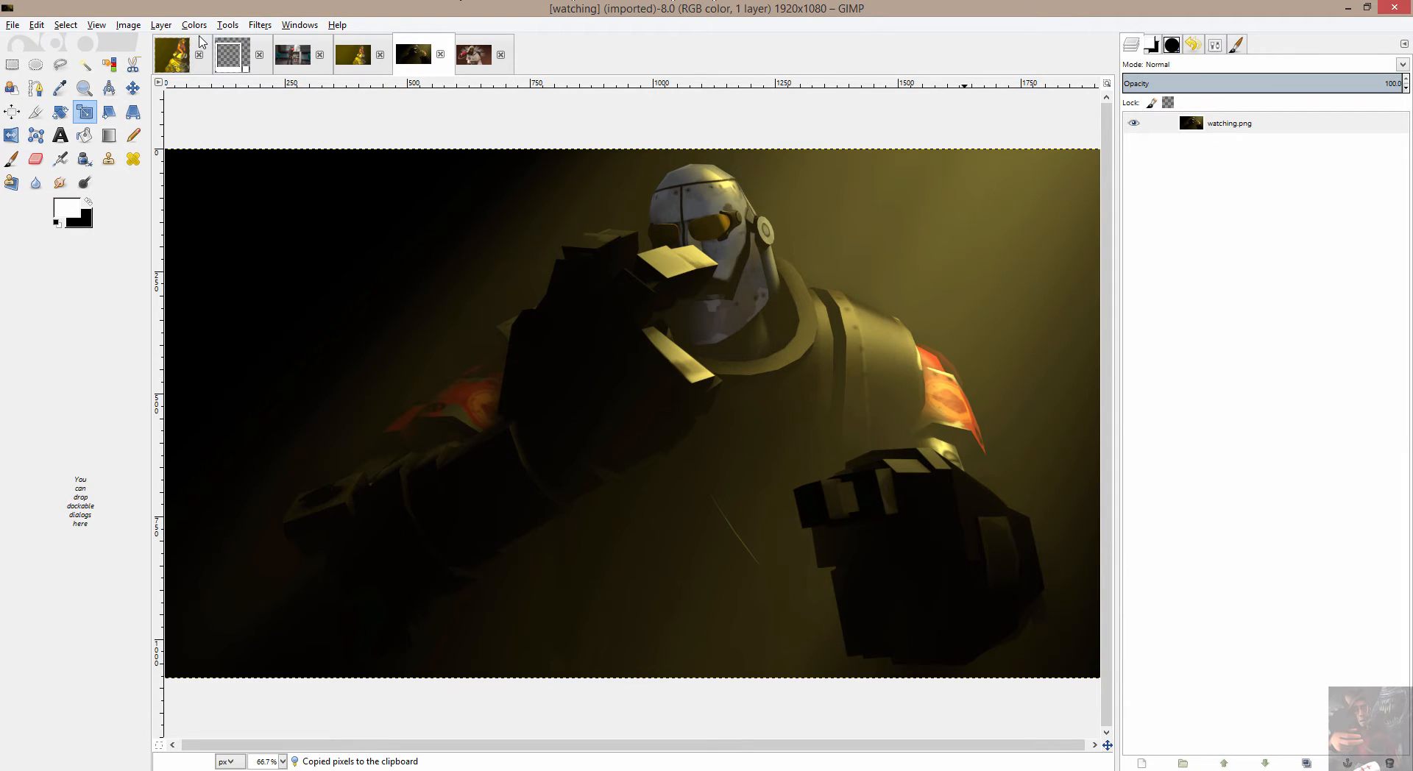
Paste the watching picture into the decal_uv image as a floating selection
left_click(200, 42)
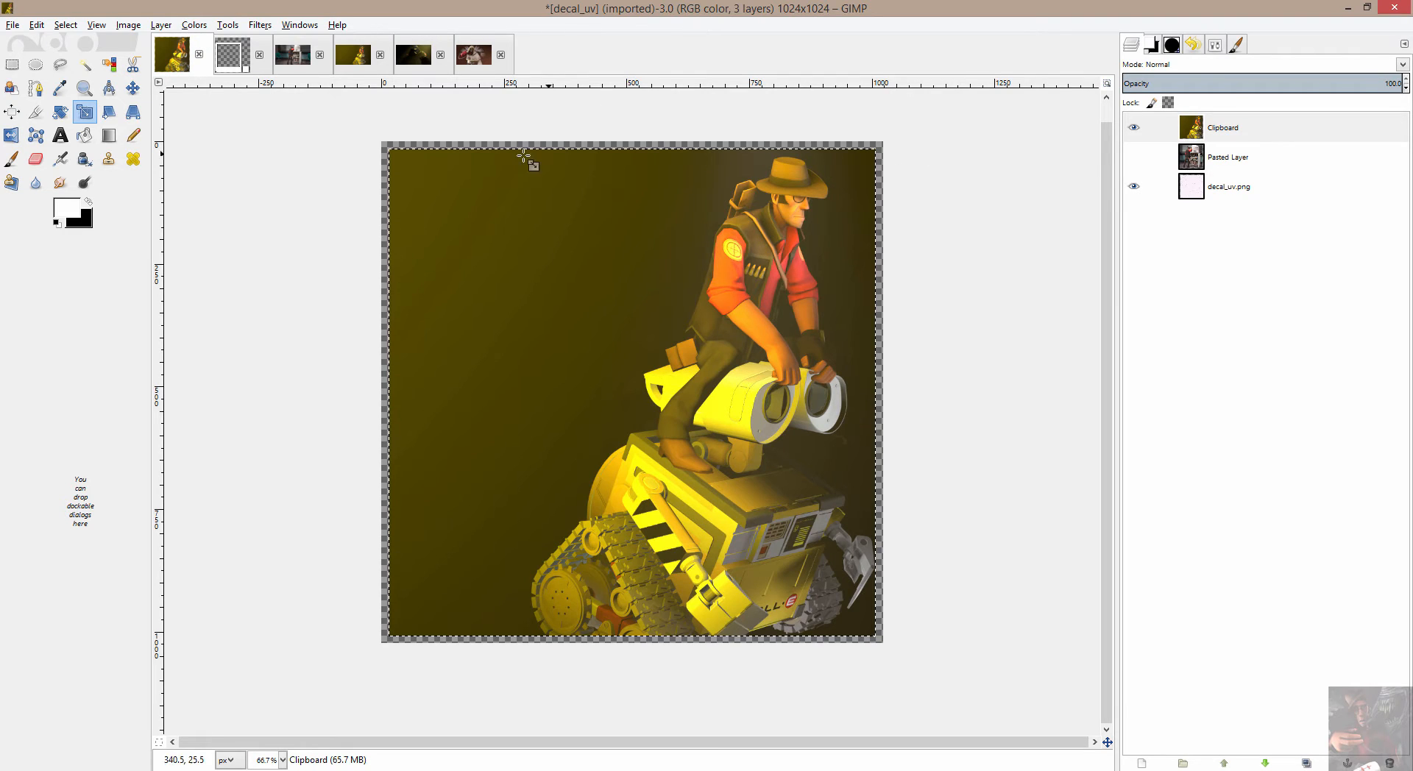
right_click(372, 136)
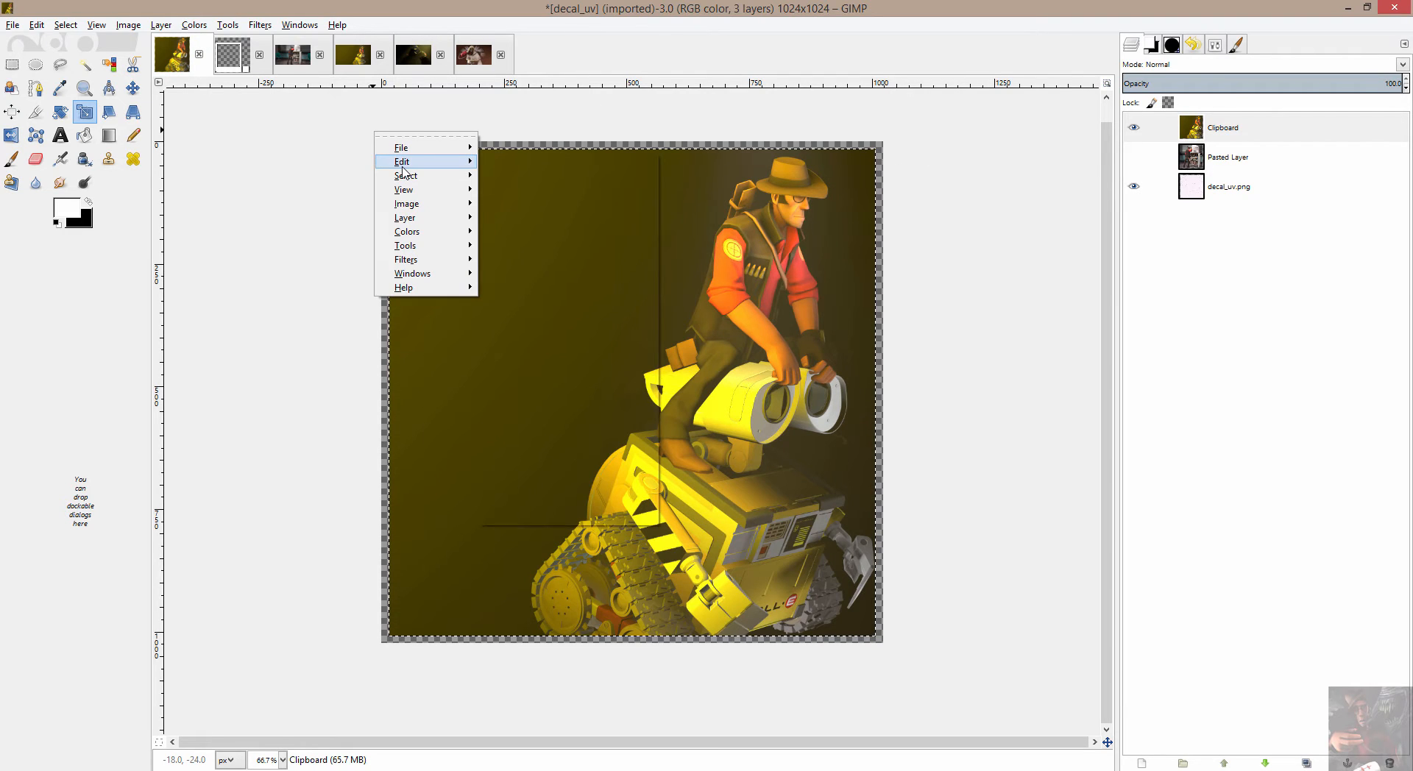
mouse_move(412, 162)
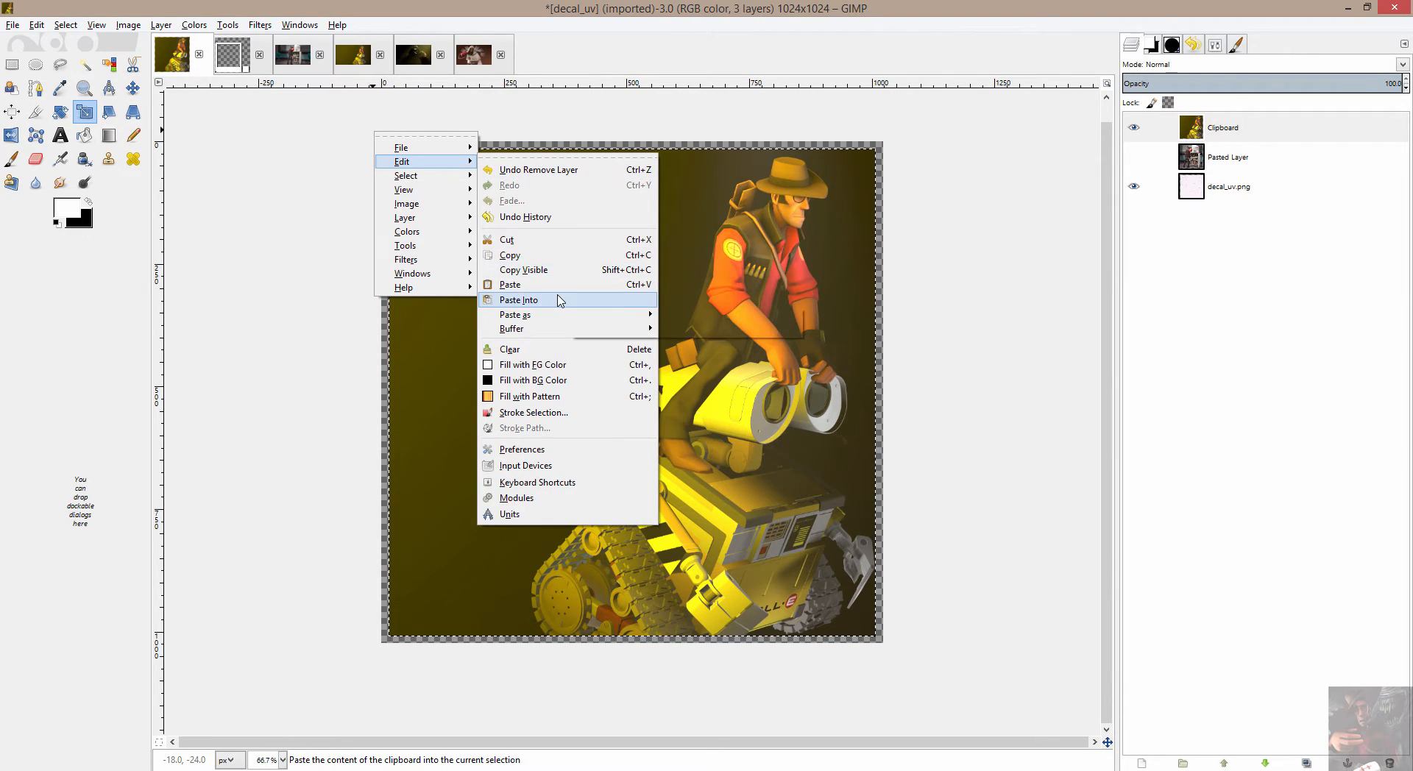
mouse_move(555, 316)
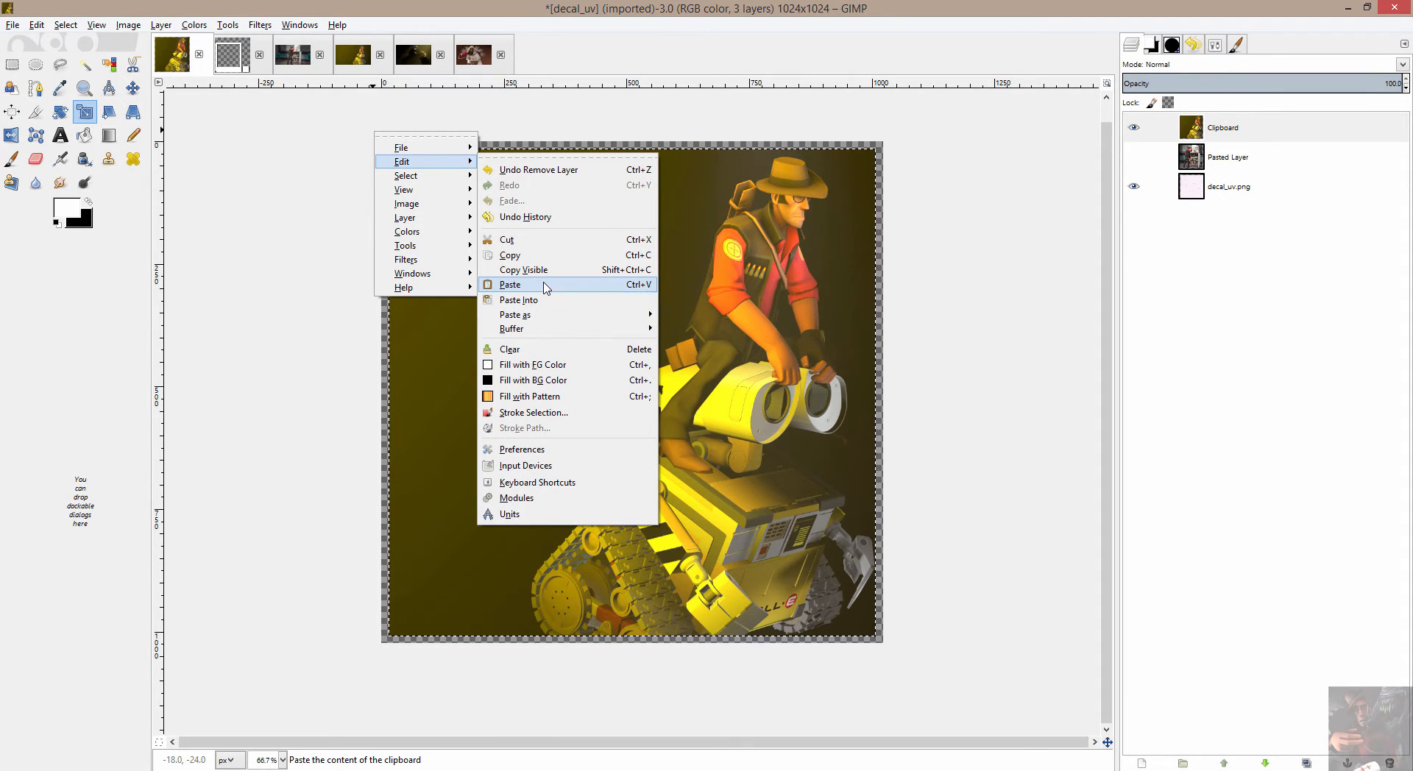
left_click(545, 285)
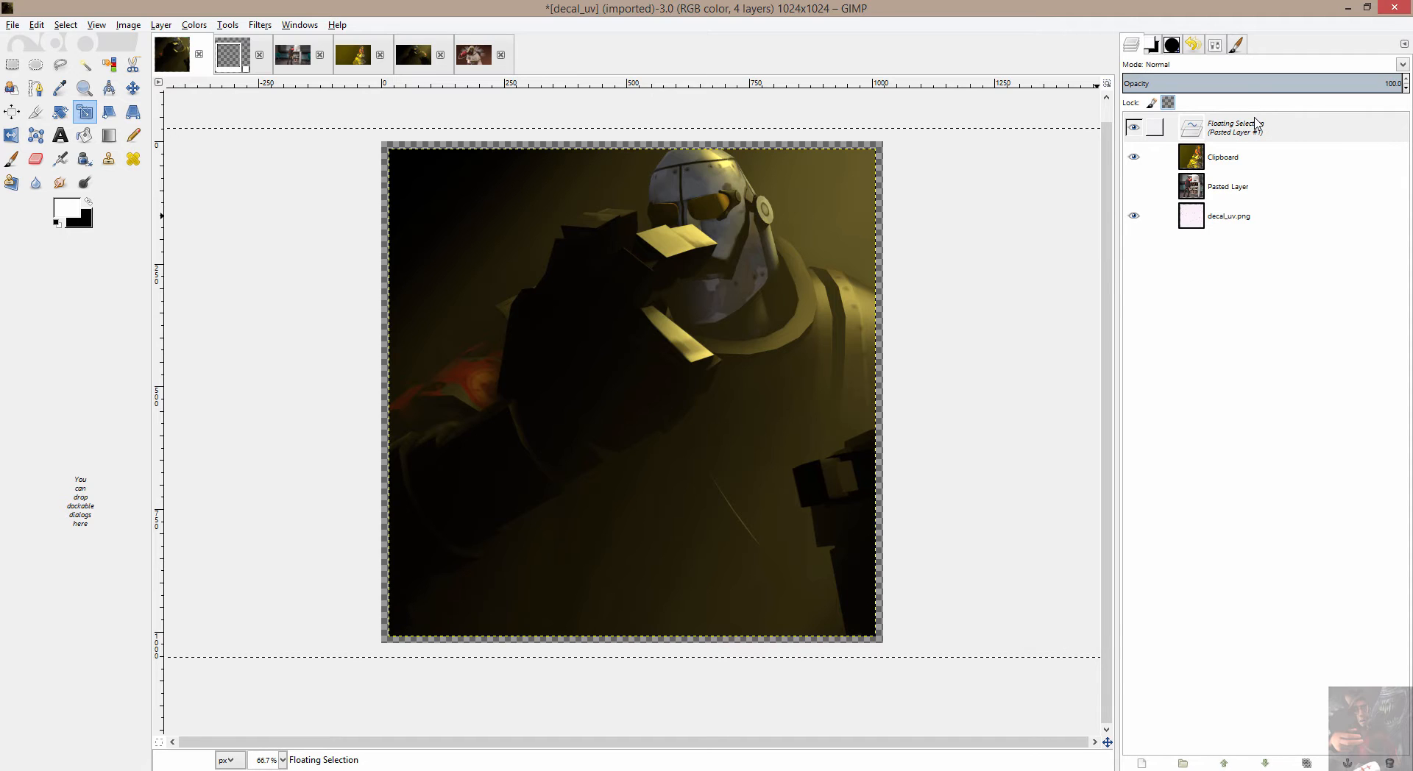
Scale the pasted watching picture to 1821 × 1024 px and shift it so the robot's head and both fists fit the decal area
left_click(1013, 141)
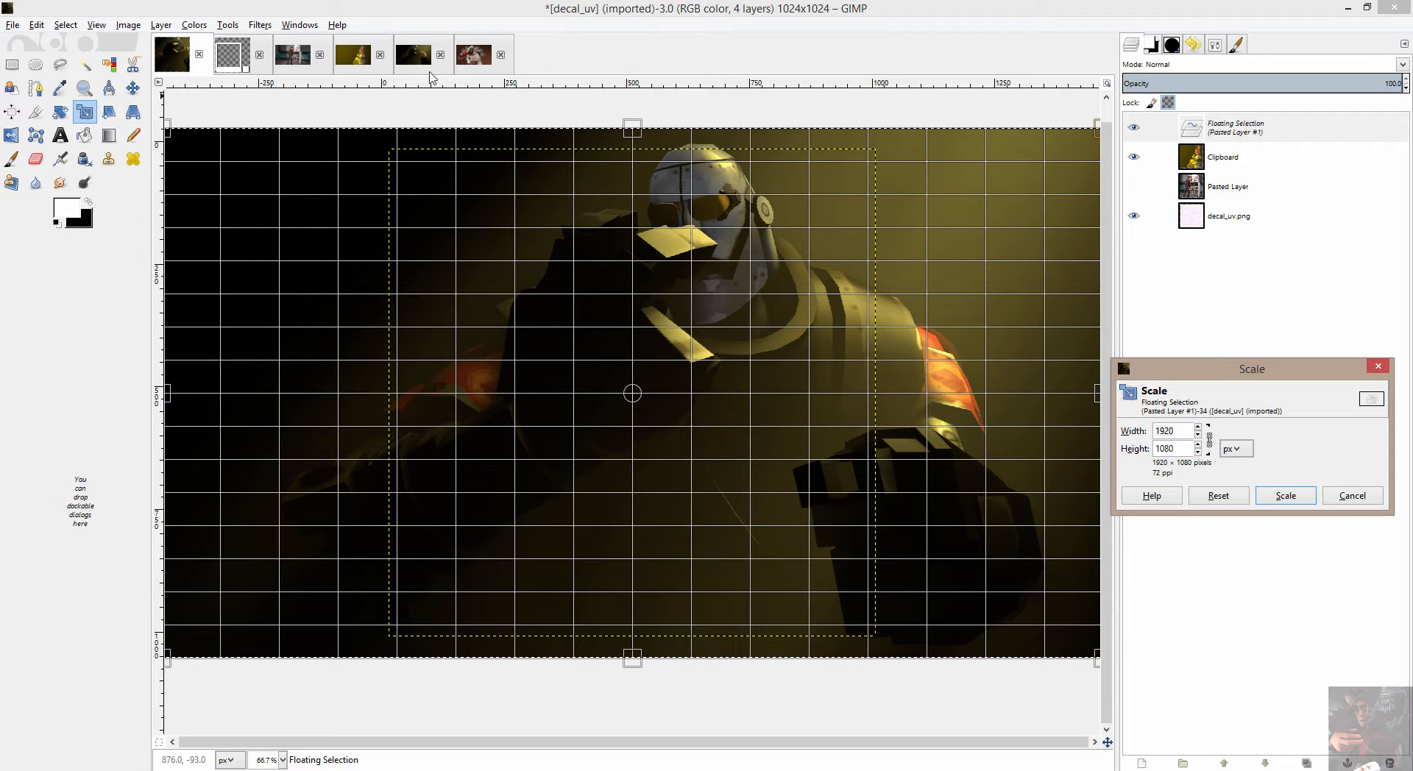
left_click(167, 125)
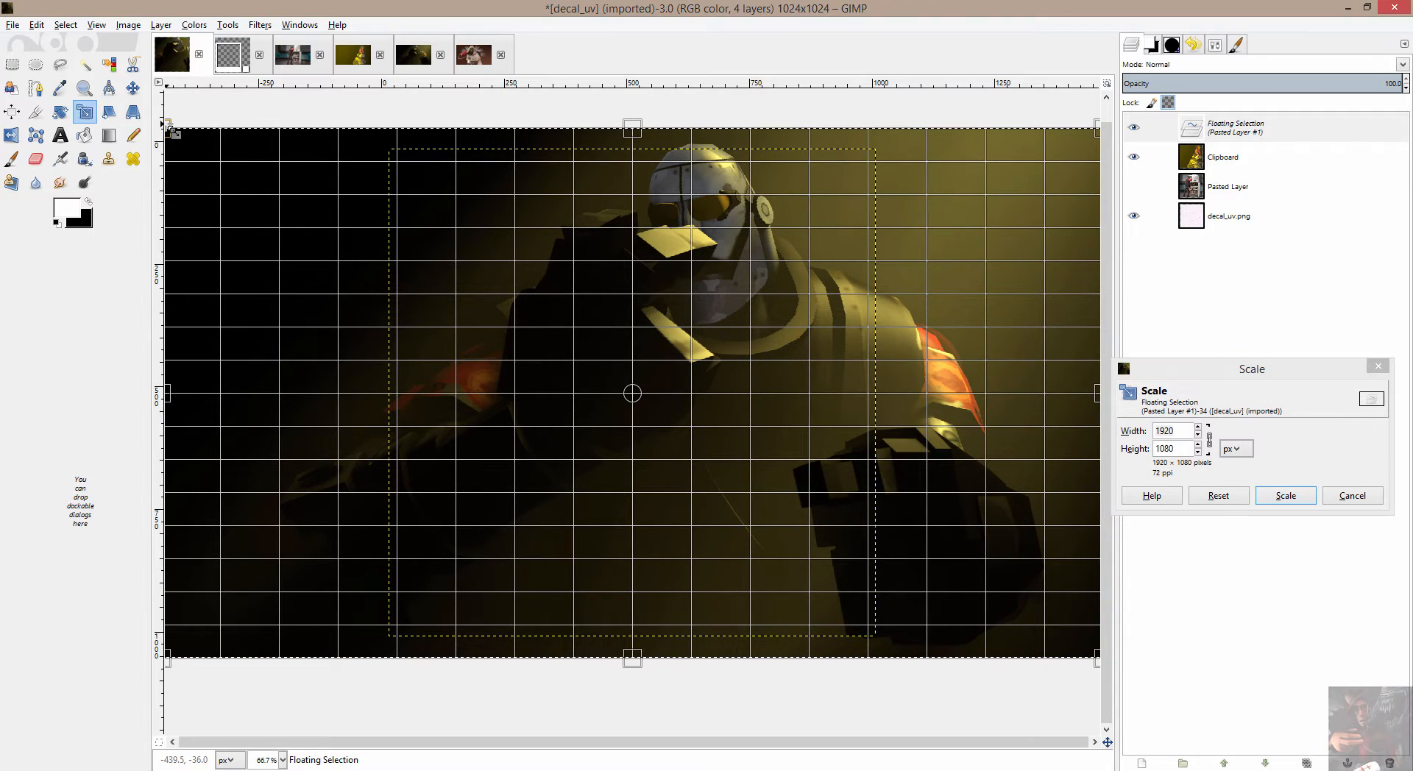
left_click_drag(177, 134, 208, 156)
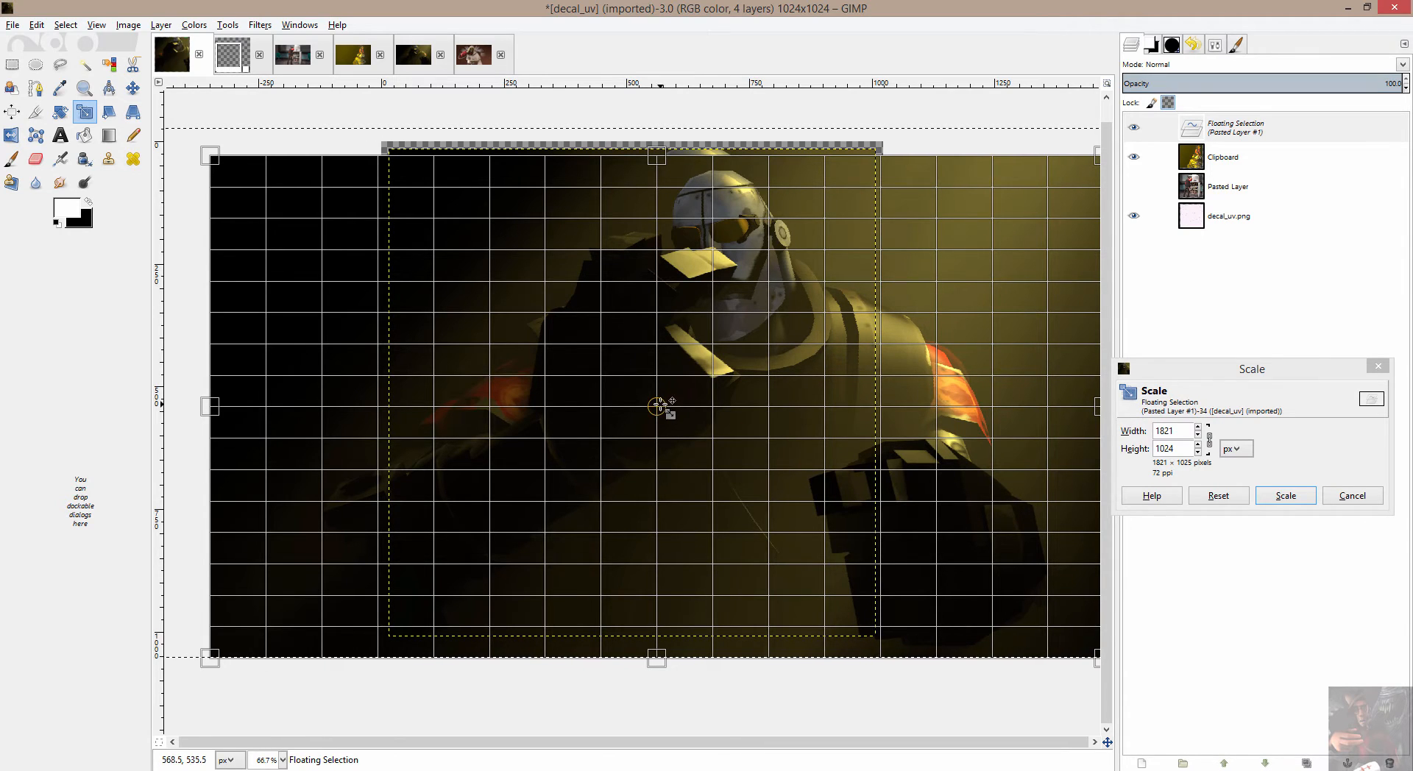
left_click_drag(657, 407, 537, 387)
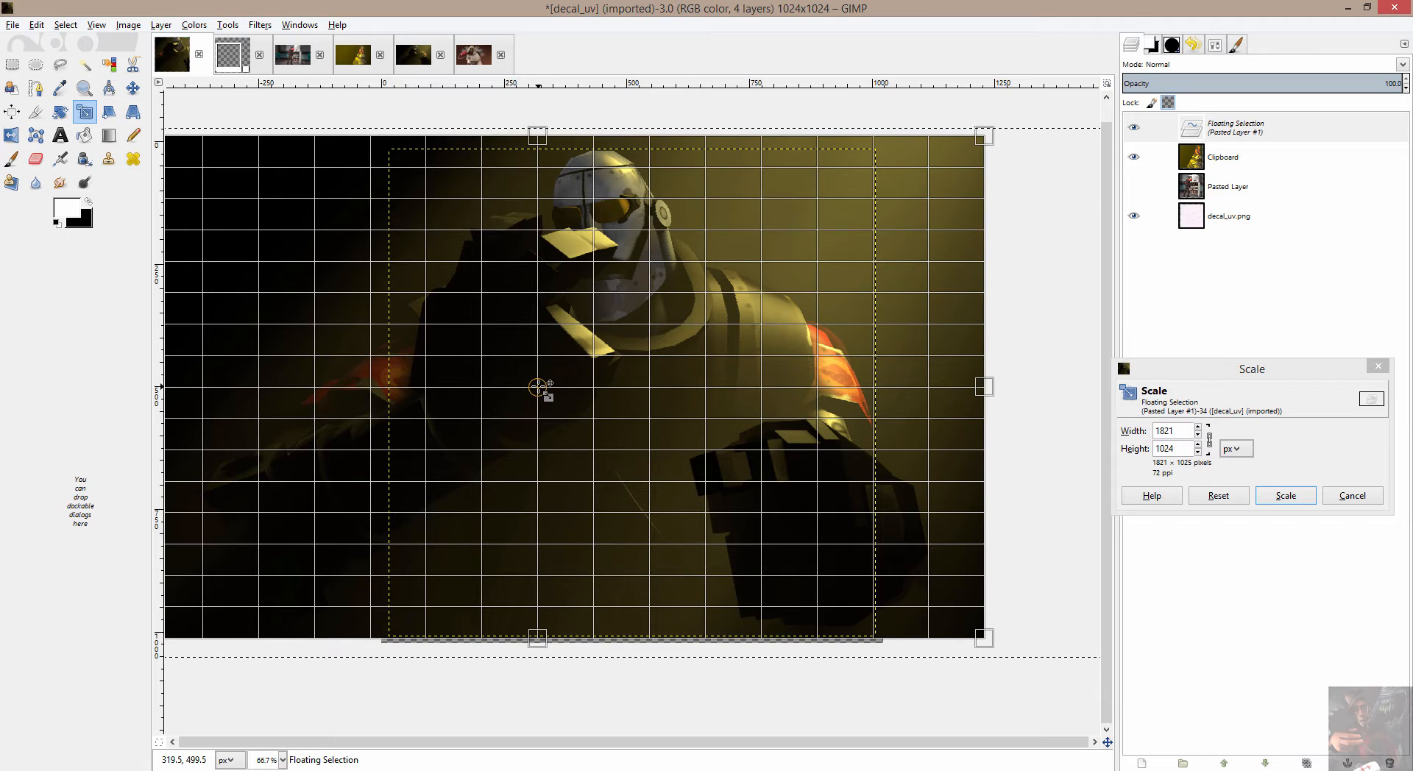
left_click_drag(538, 387, 539, 391)
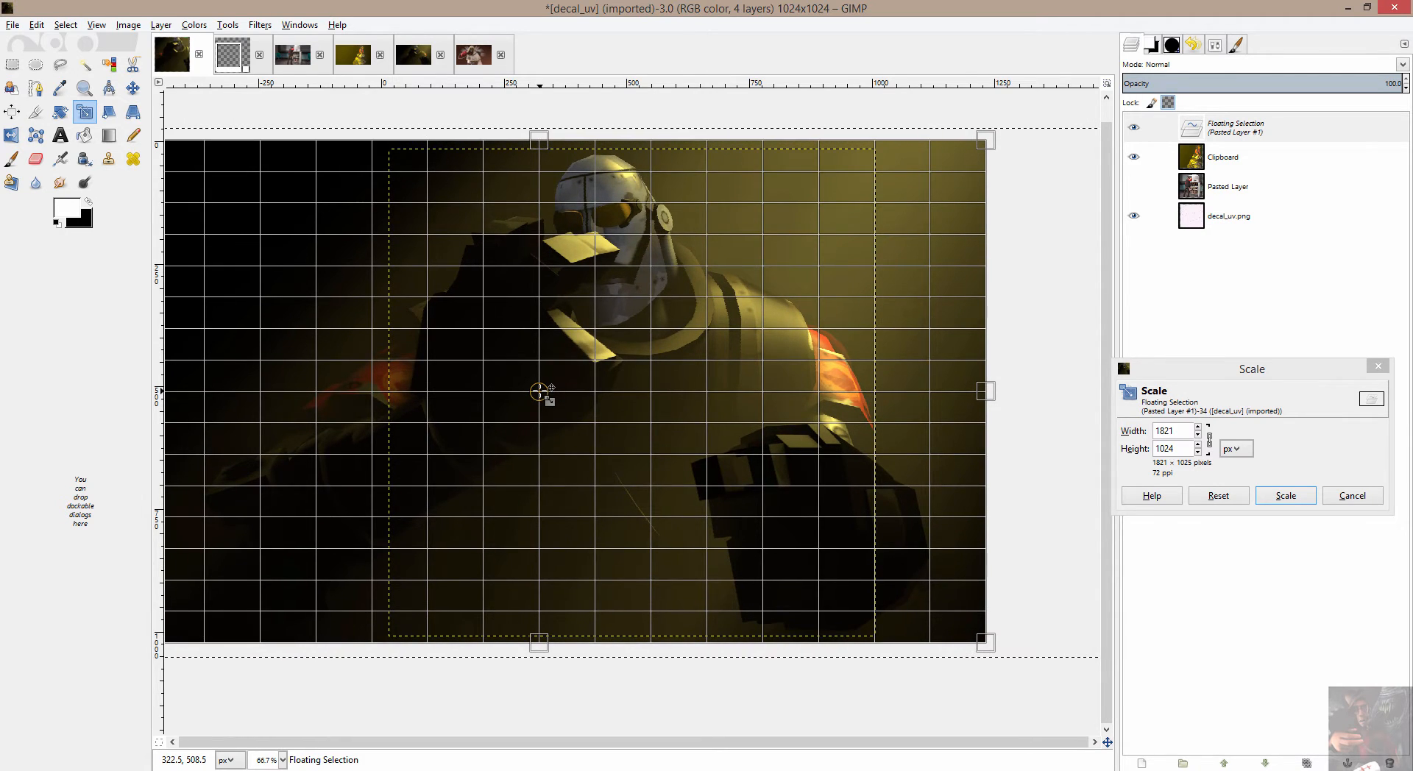
left_click(1286, 495)
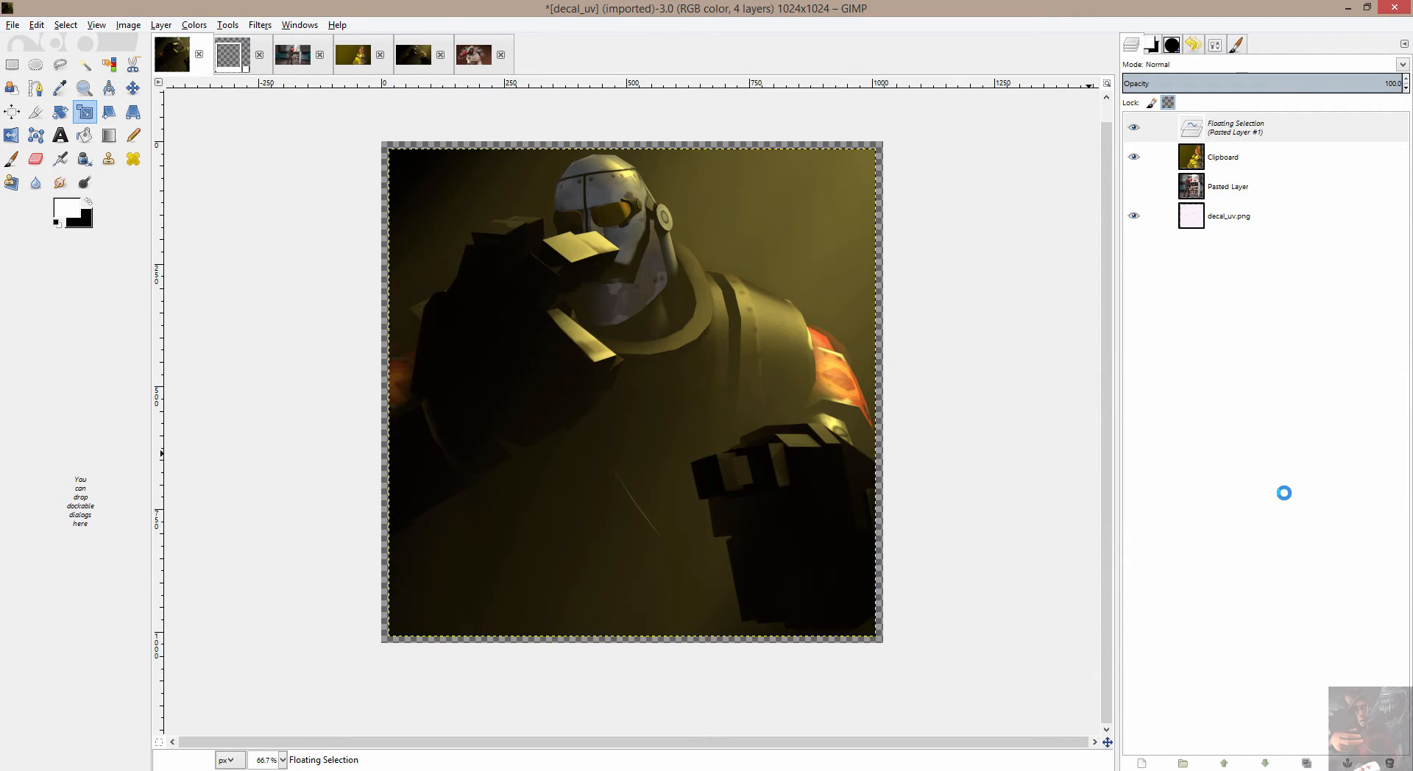
Turn the scaled floating selection of the watching picture into a new layer
right_click(1242, 133)
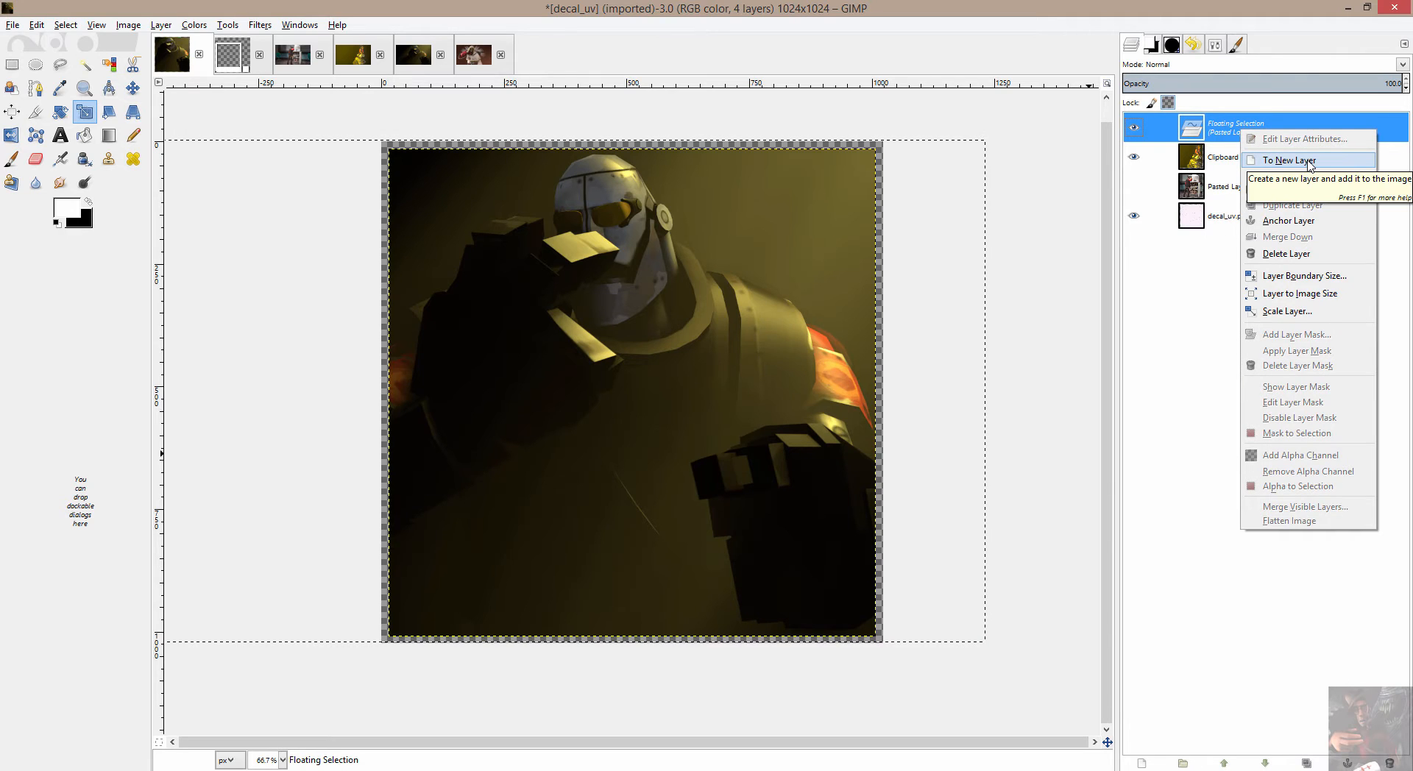
left_click(1309, 162)
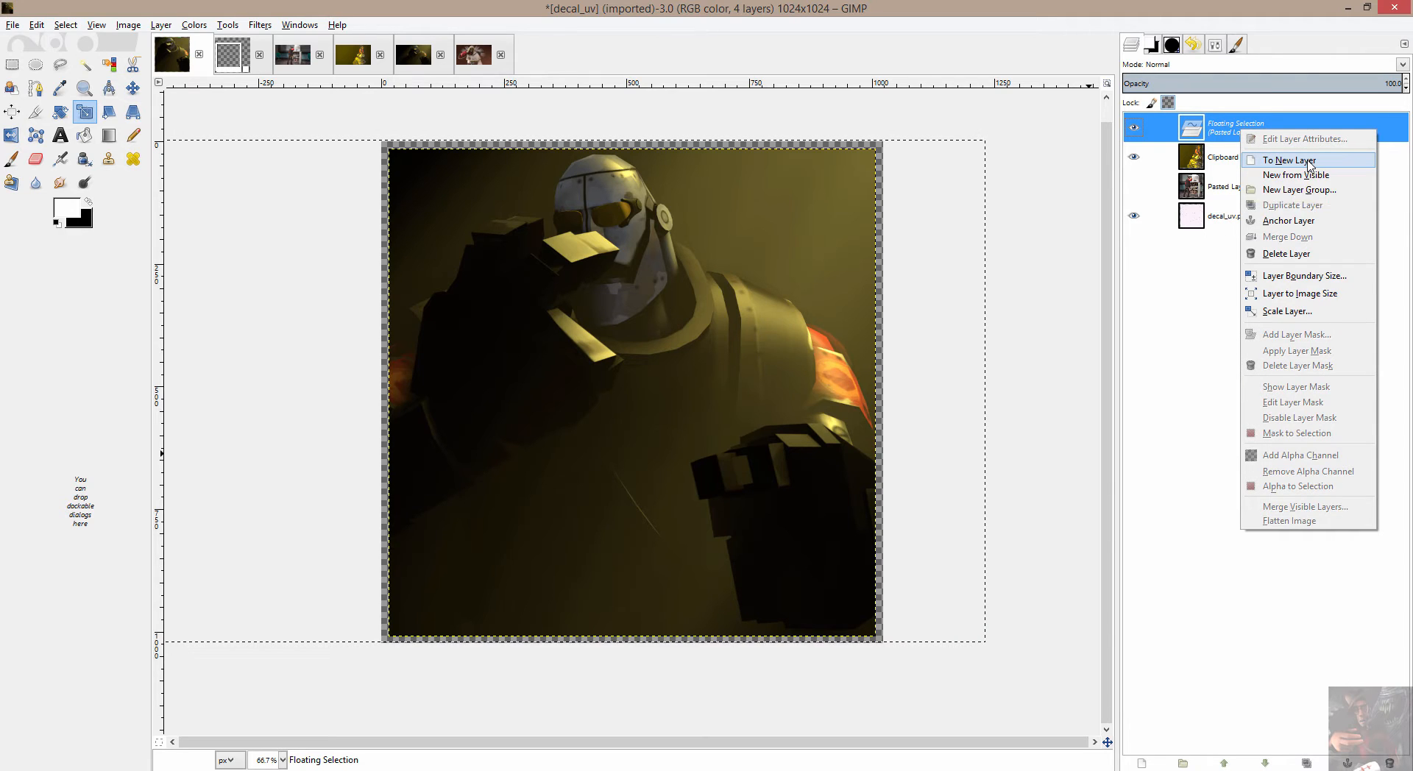
left_click(1228, 131)
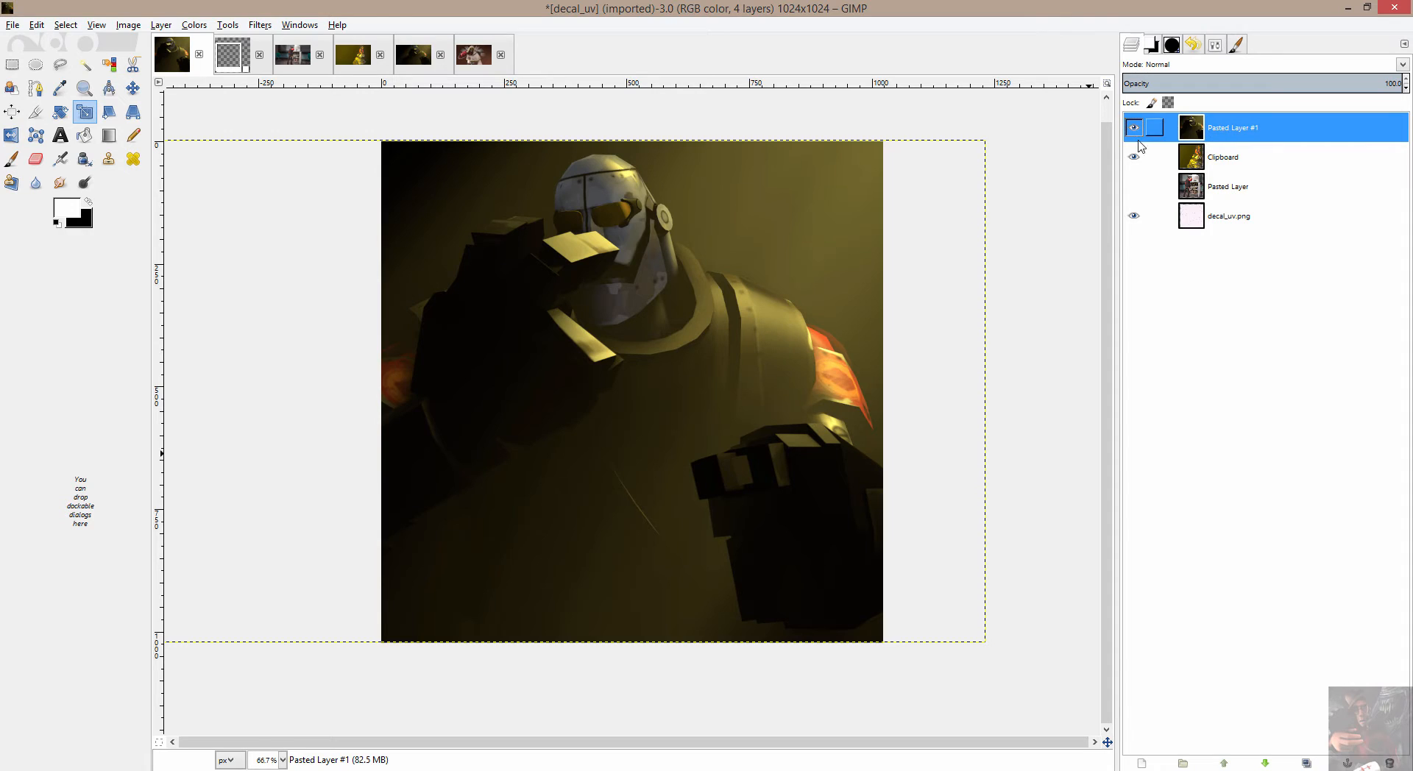
Hide the picture layers in the decal_uv image so only the UV layout layer is shown
left_click(1138, 193)
left_click(1133, 157)
left_click(1133, 127)
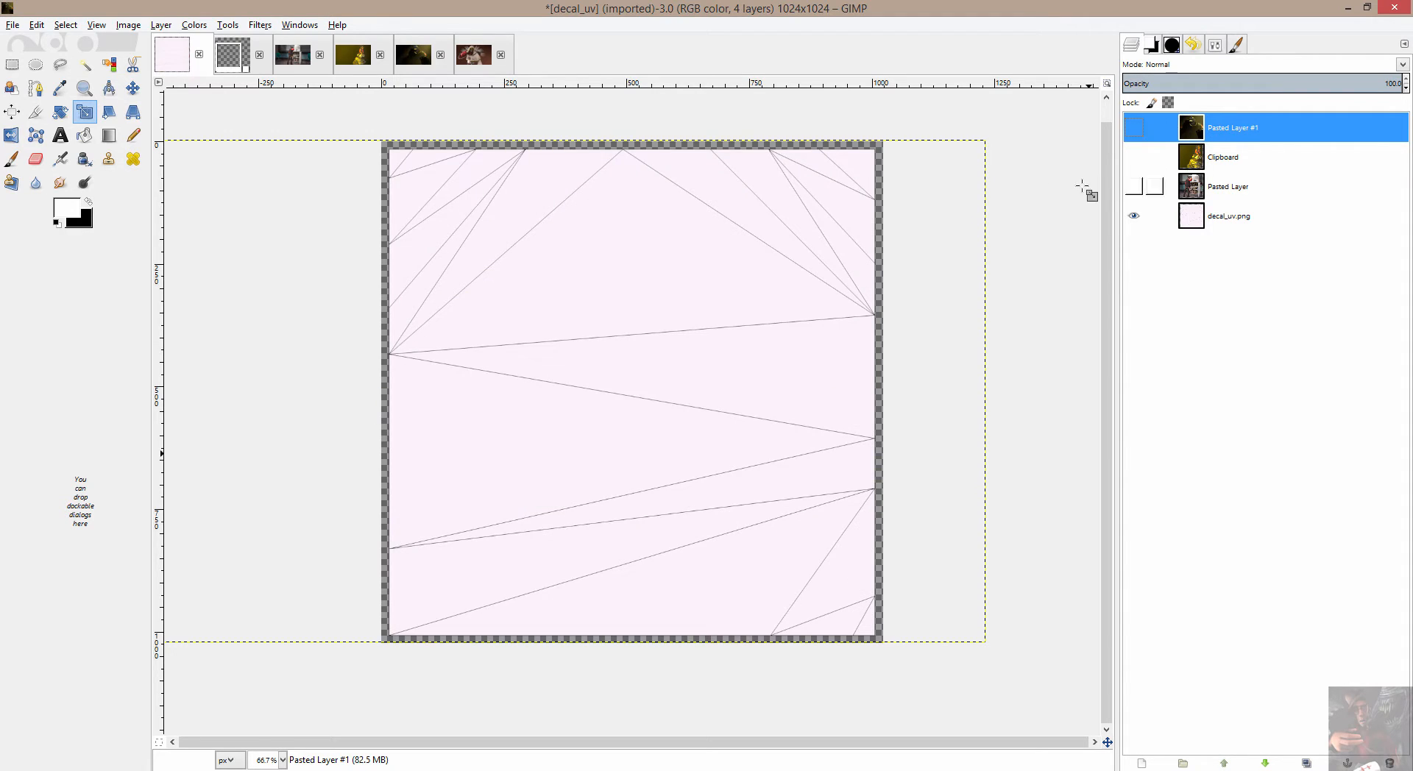
Copy the whole WolfMedic picture to the clipboard
left_click(478, 59)
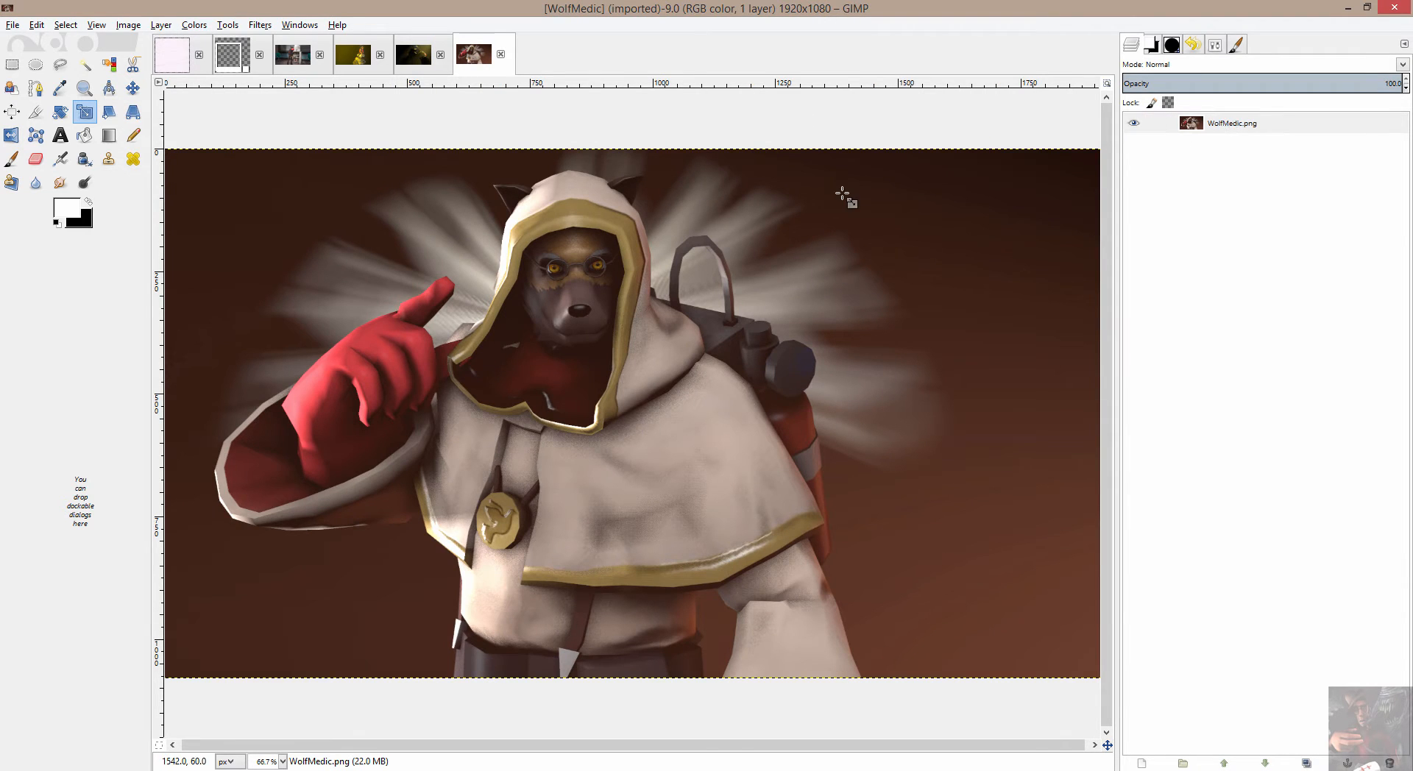
right_click(842, 186)
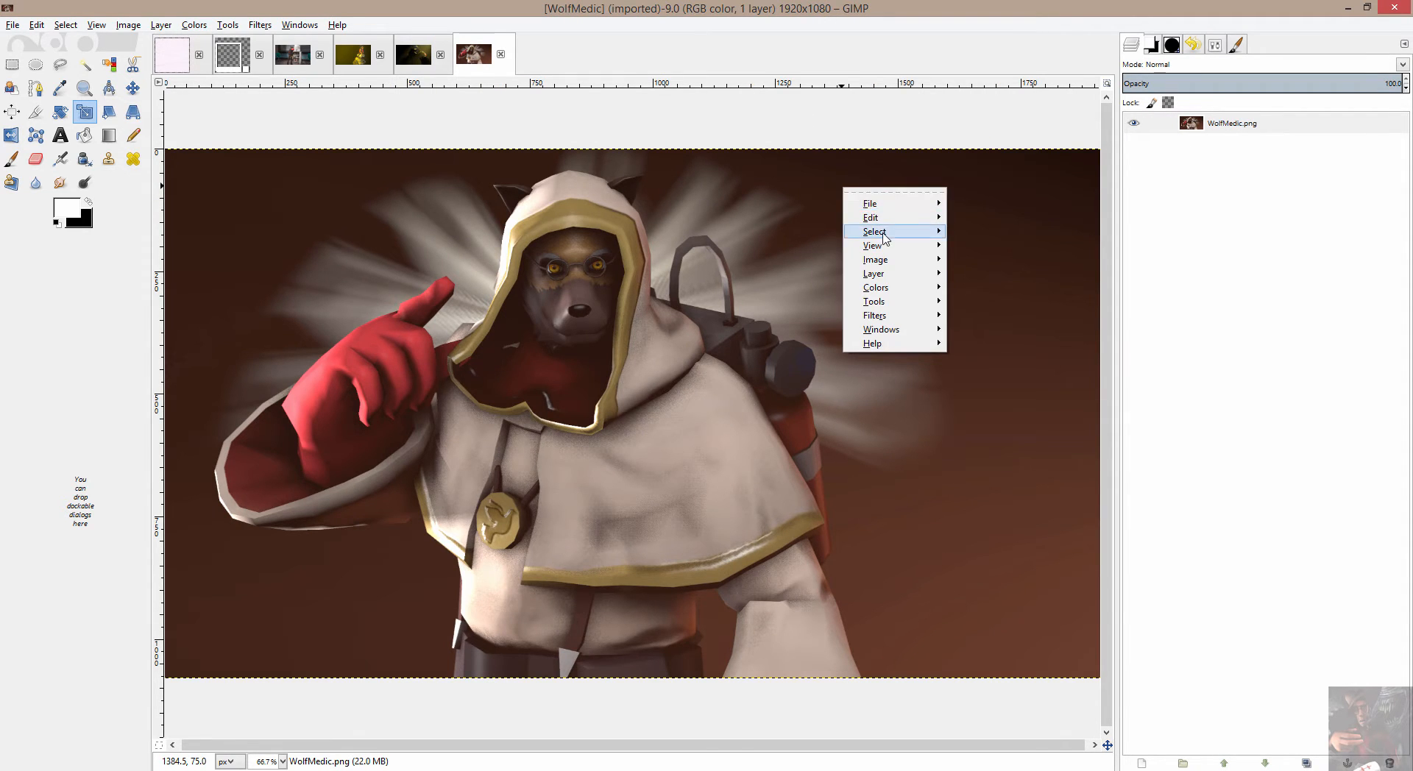
mouse_move(876, 219)
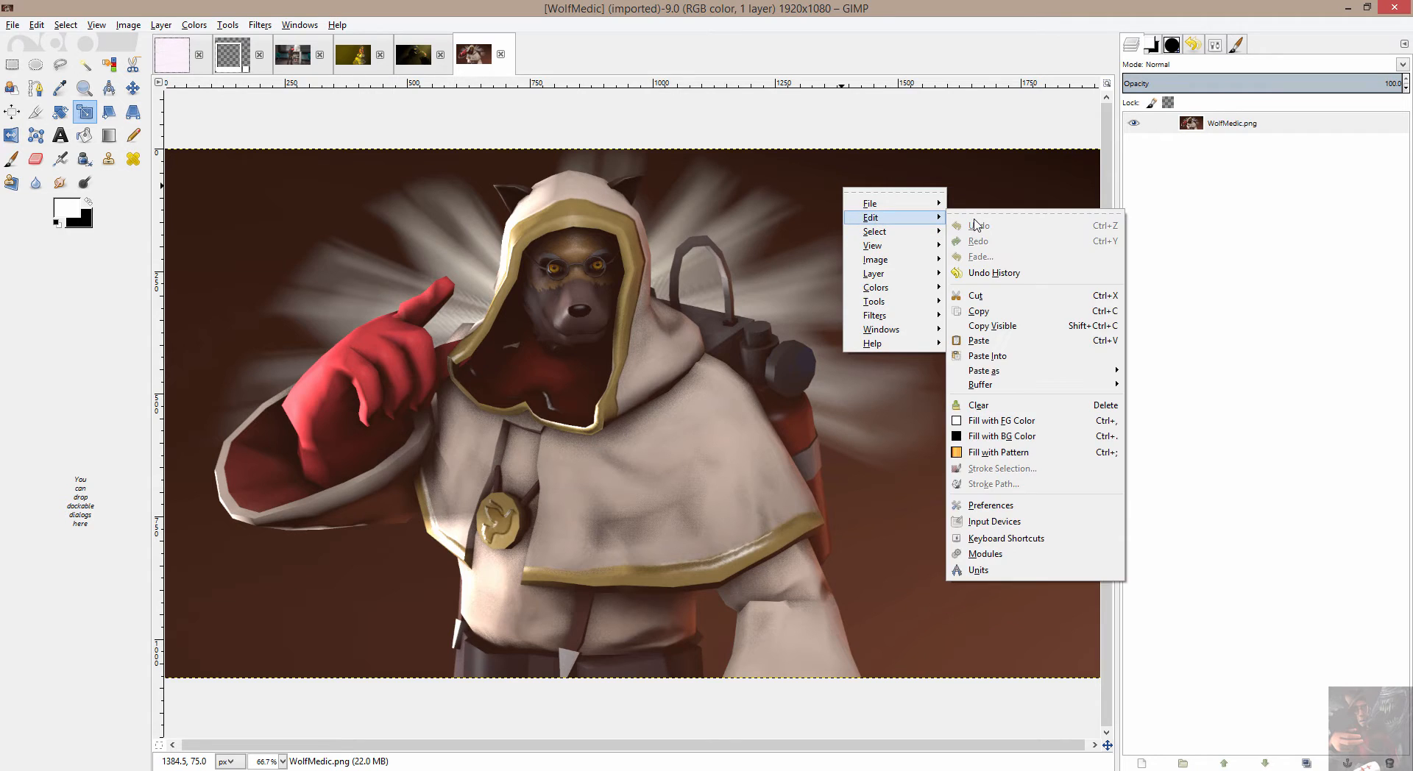
left_click(996, 313)
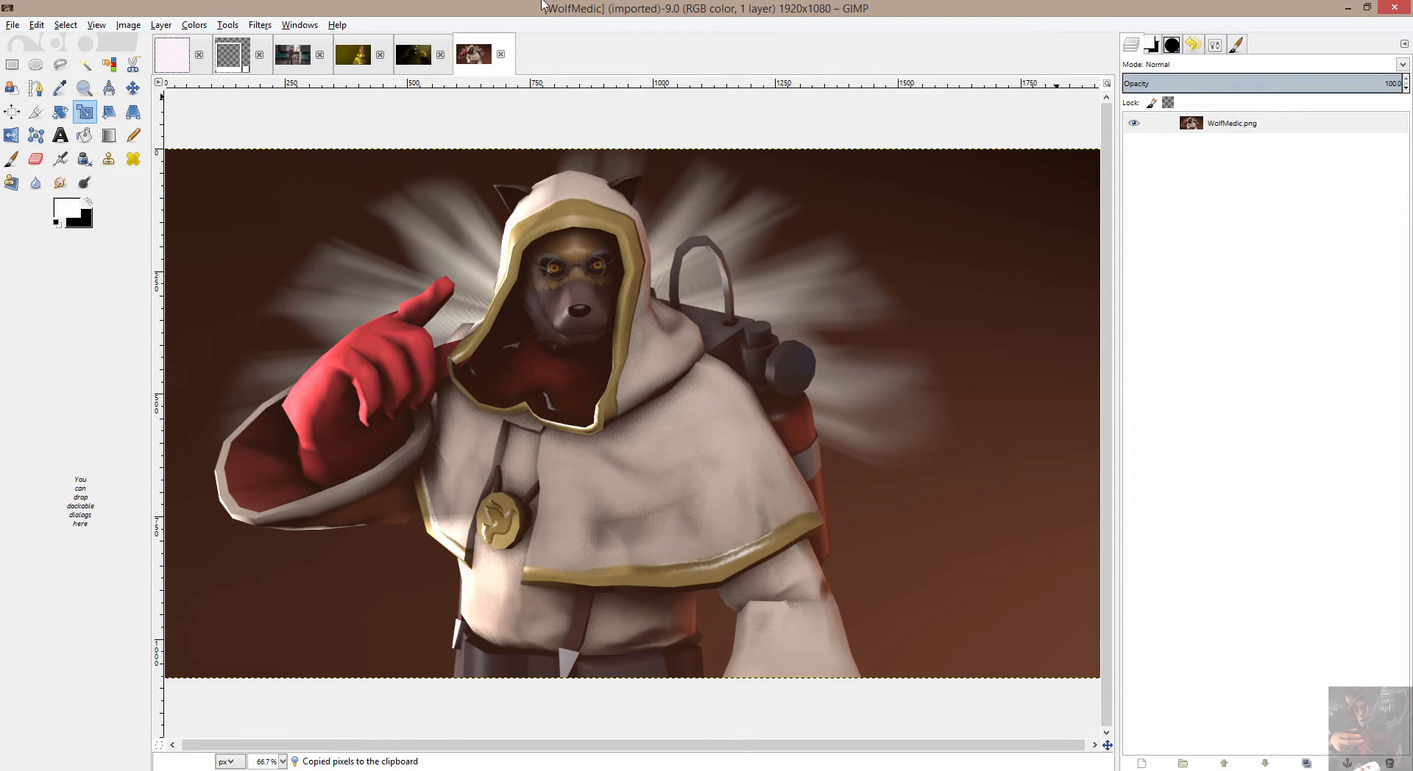
Paste the WolfMedic picture into the decal_uv image as a floating selection and select it in the layer list
left_click(206, 43)
right_click(391, 160)
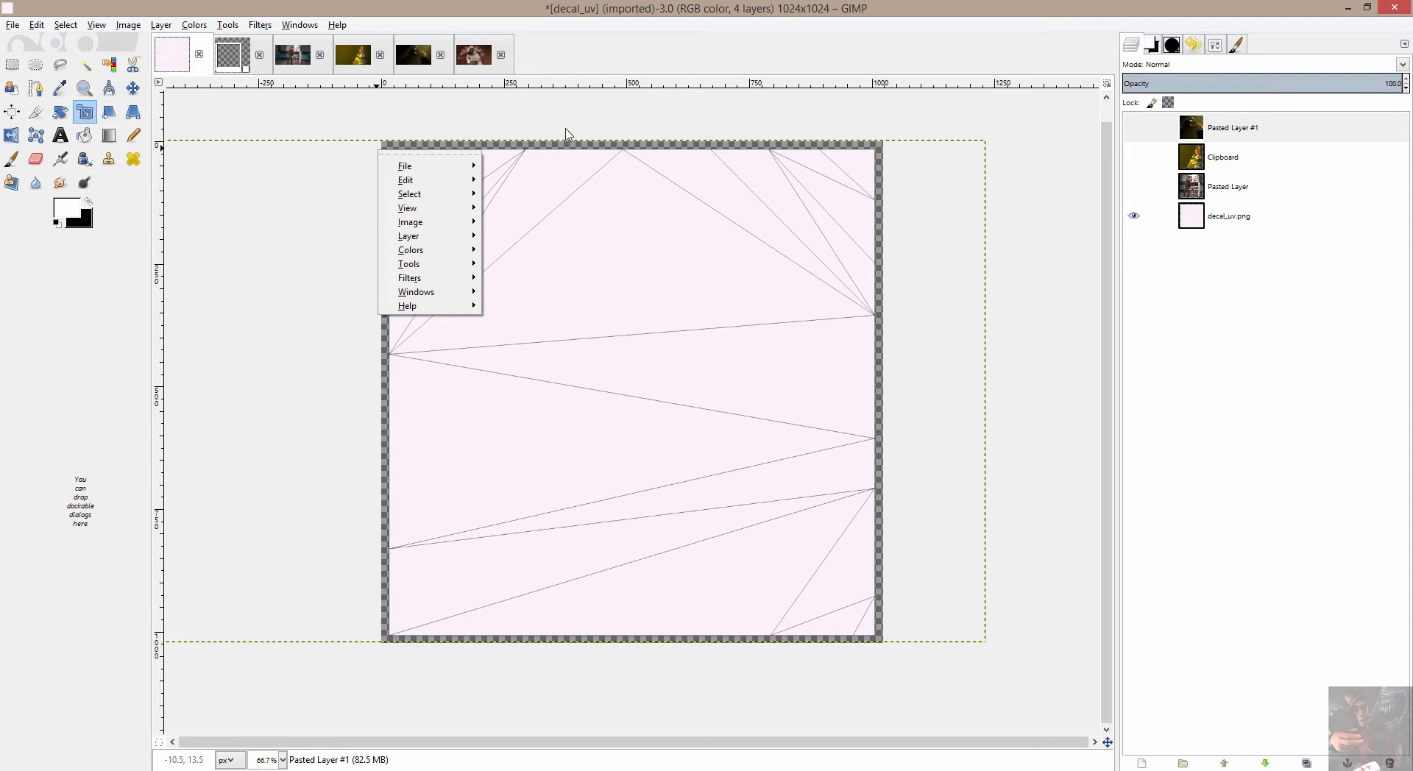
mouse_move(412, 181)
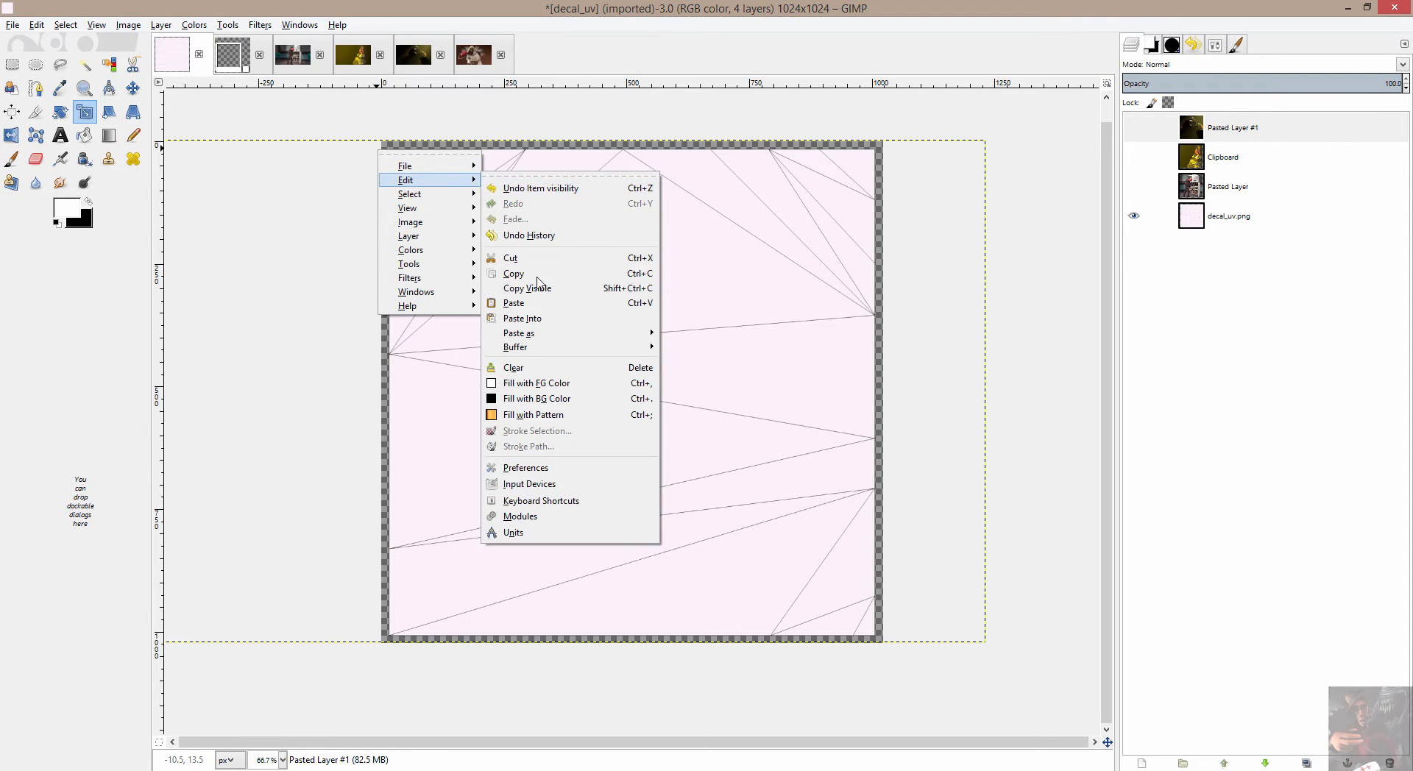
left_click(542, 303)
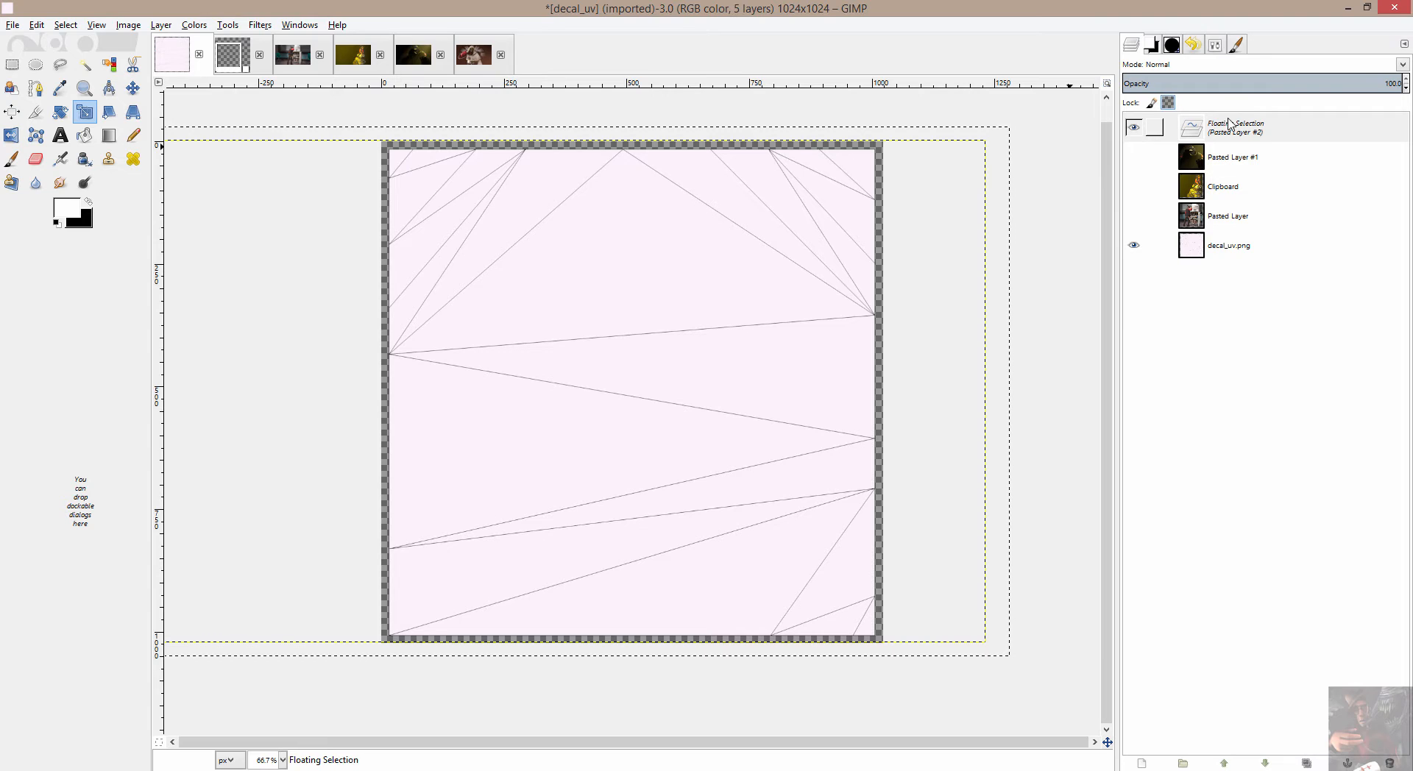
left_click(1249, 132)
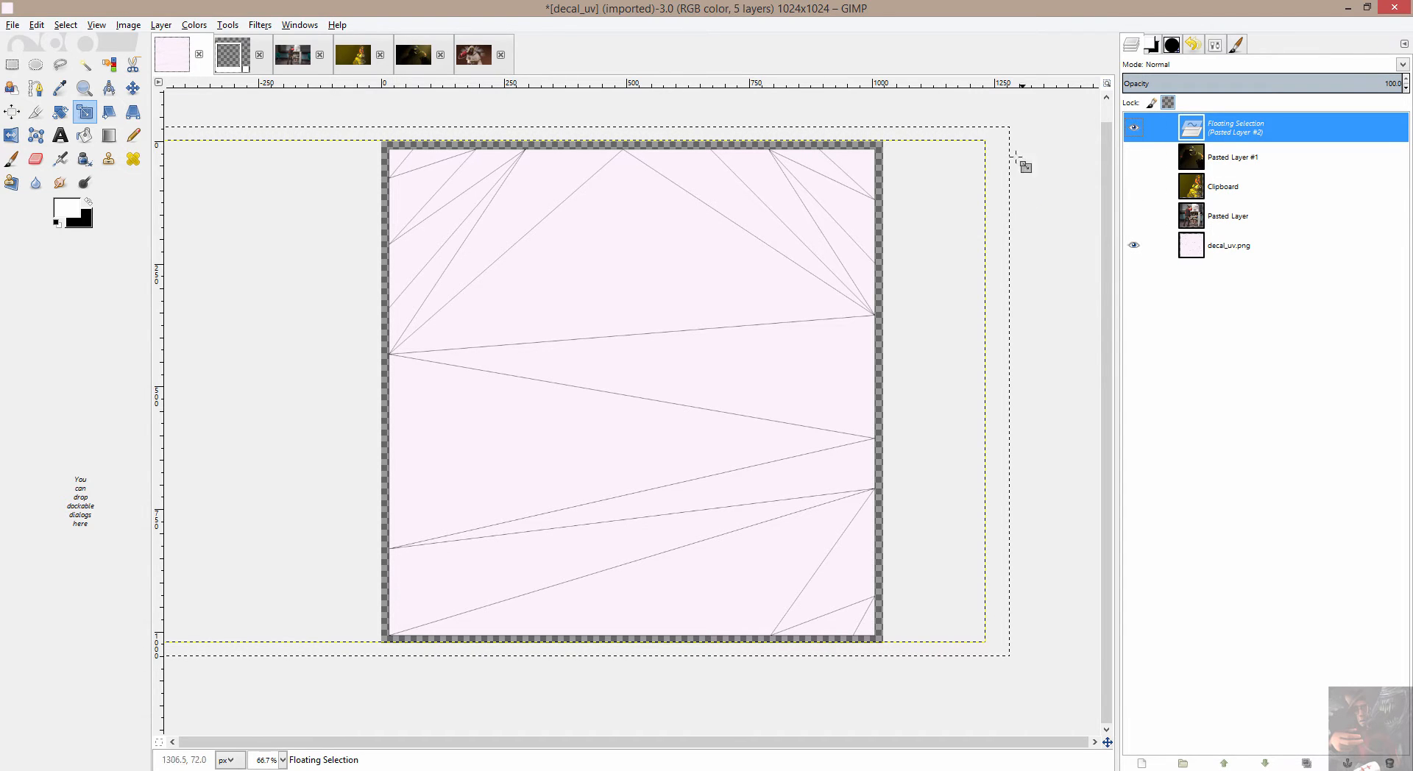
Hide the UV layout layer in the decal_uv image and delete the floating selection of the WolfMedic picture
left_click(1134, 245)
left_click(1133, 244)
left_click(1133, 245)
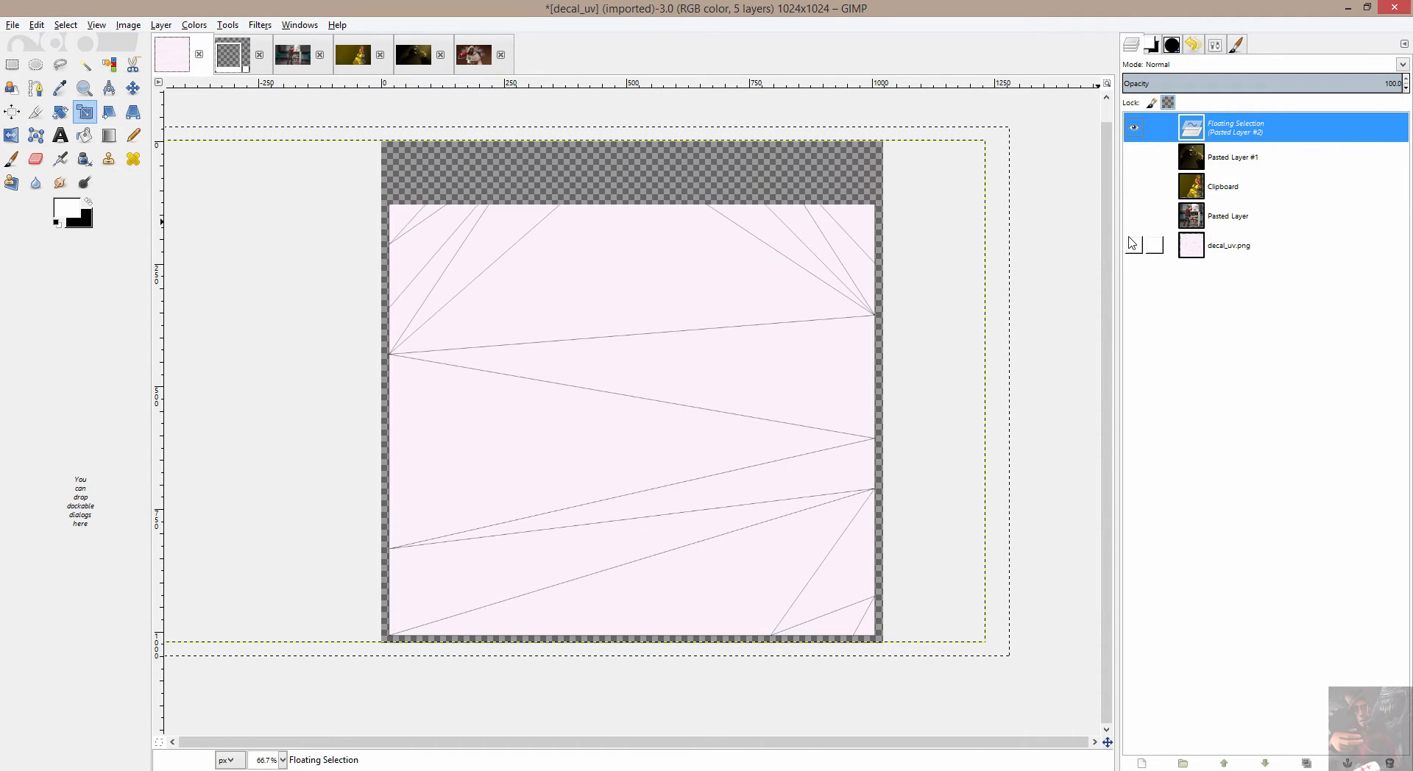
left_click(1133, 244)
left_click(1133, 244)
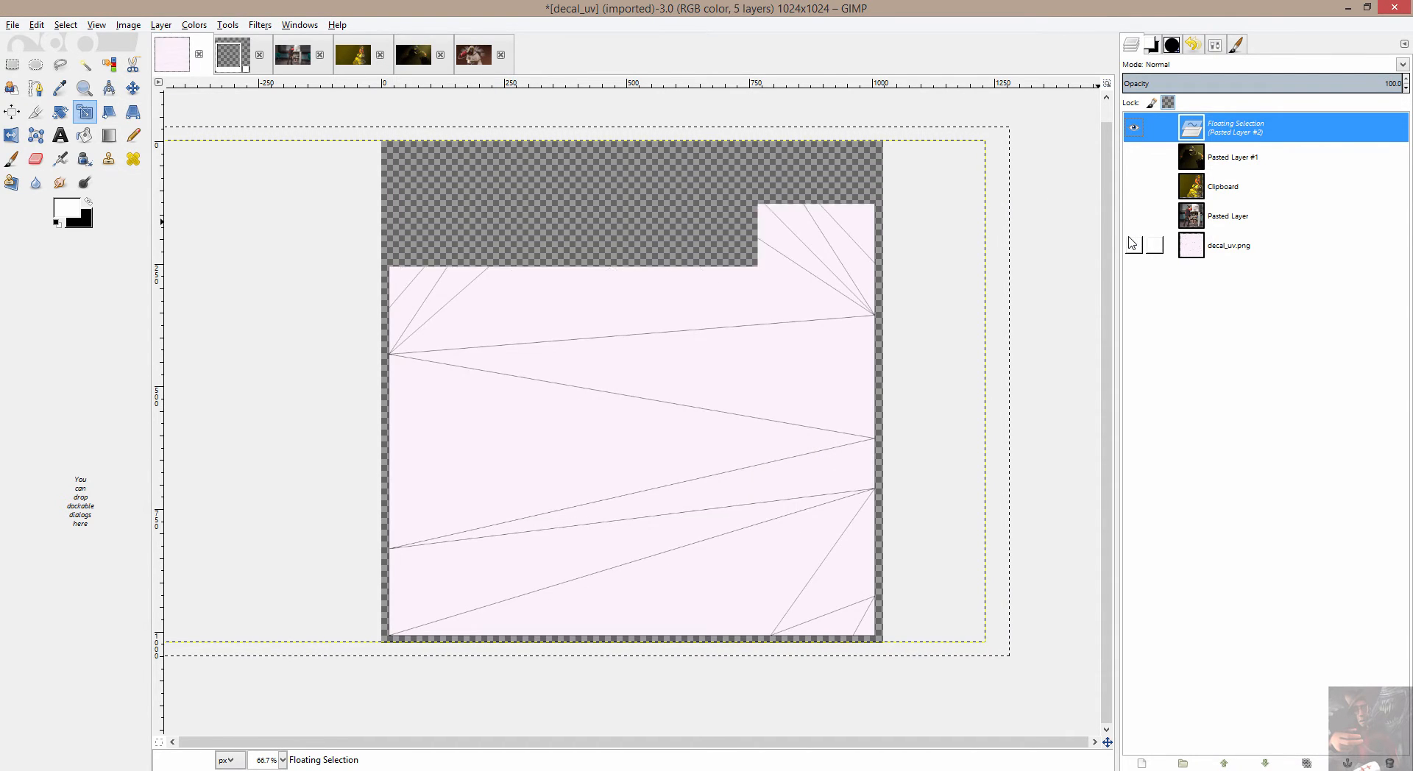
left_click(1133, 245)
left_click(1133, 245)
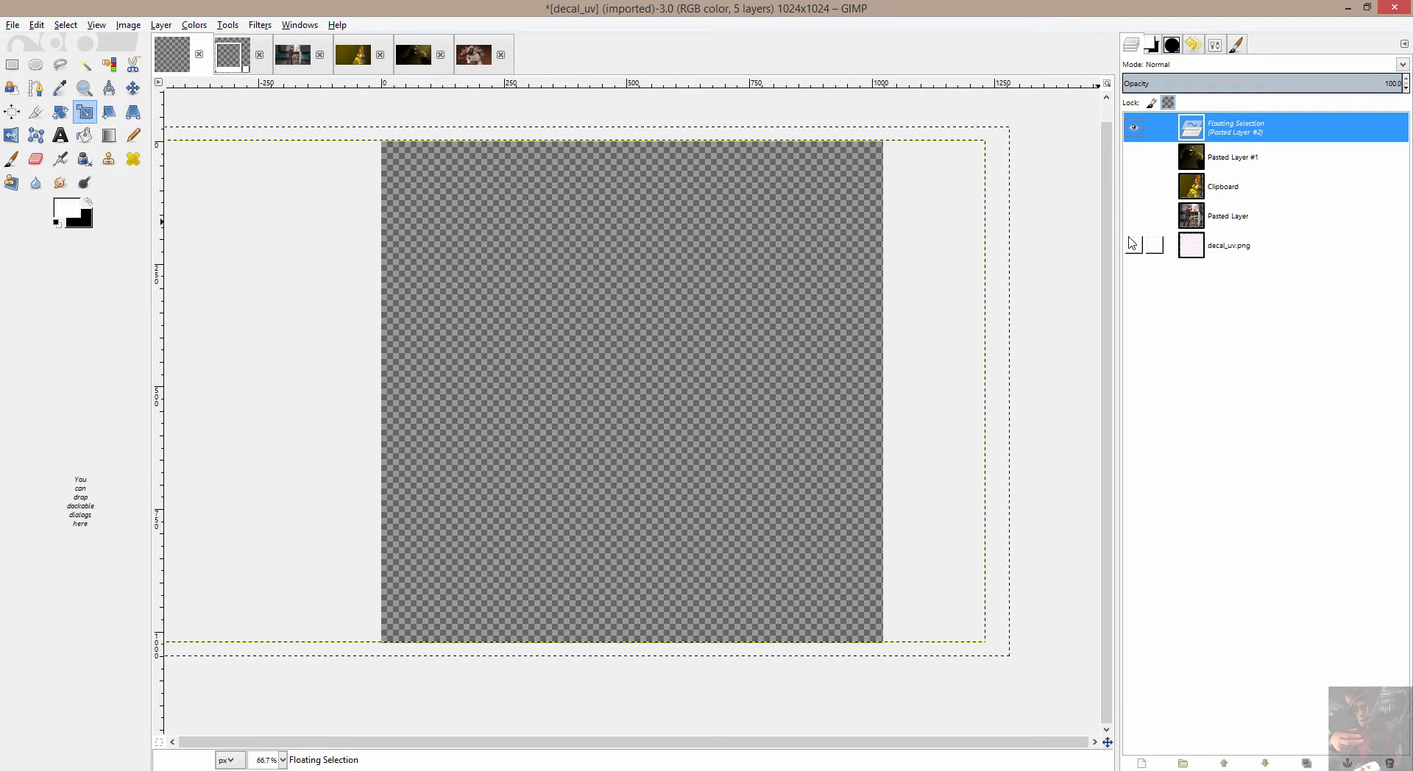
right_click(1247, 125)
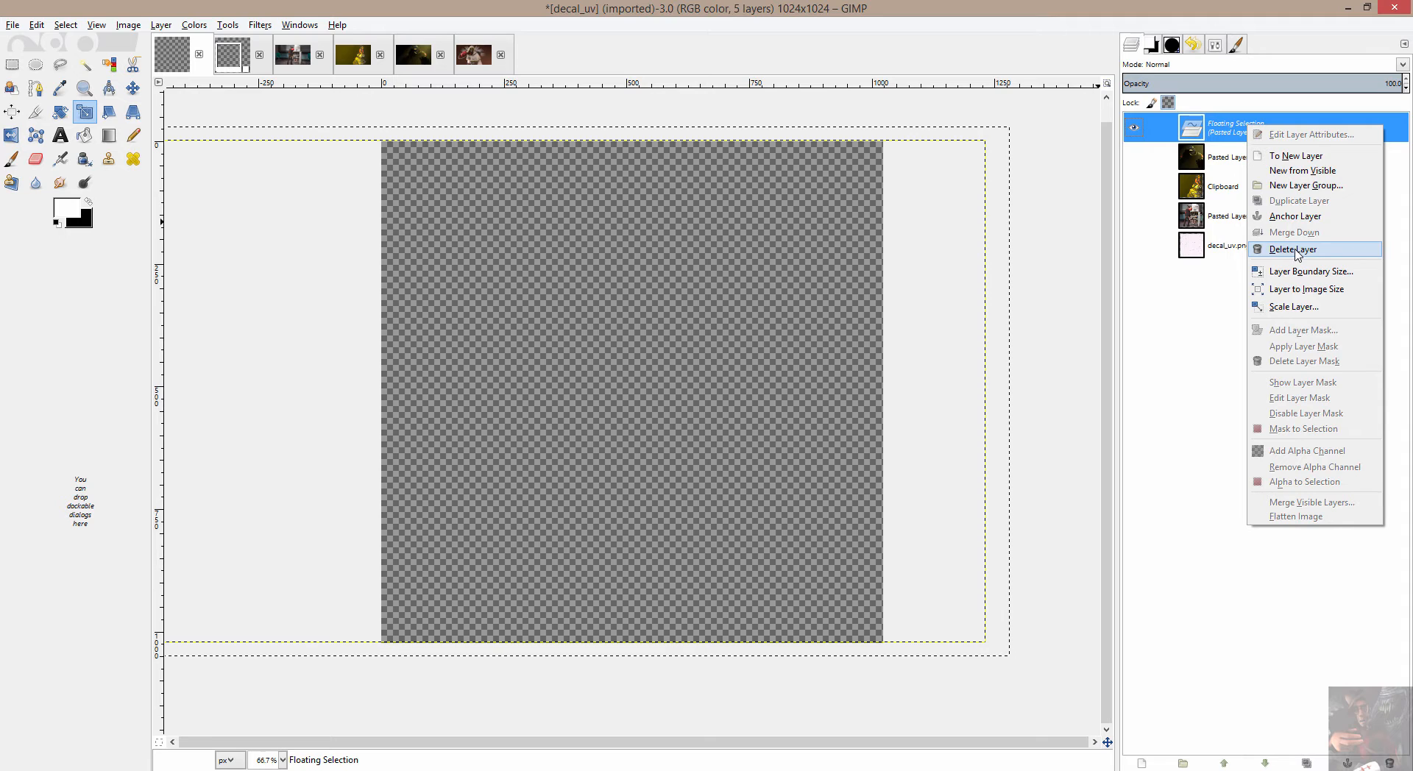
left_click(1293, 250)
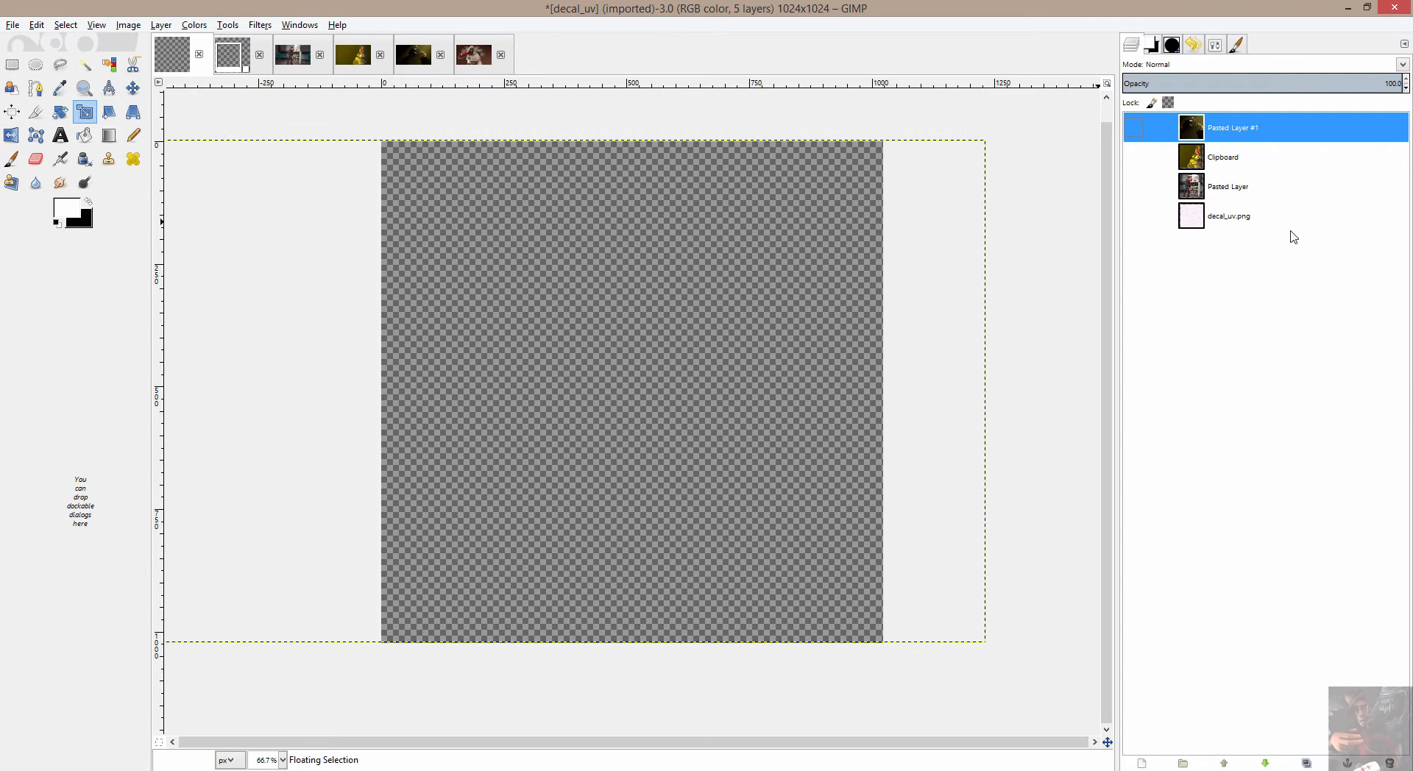
Copy the WolfMedic picture to the clipboard again
left_click(482, 55)
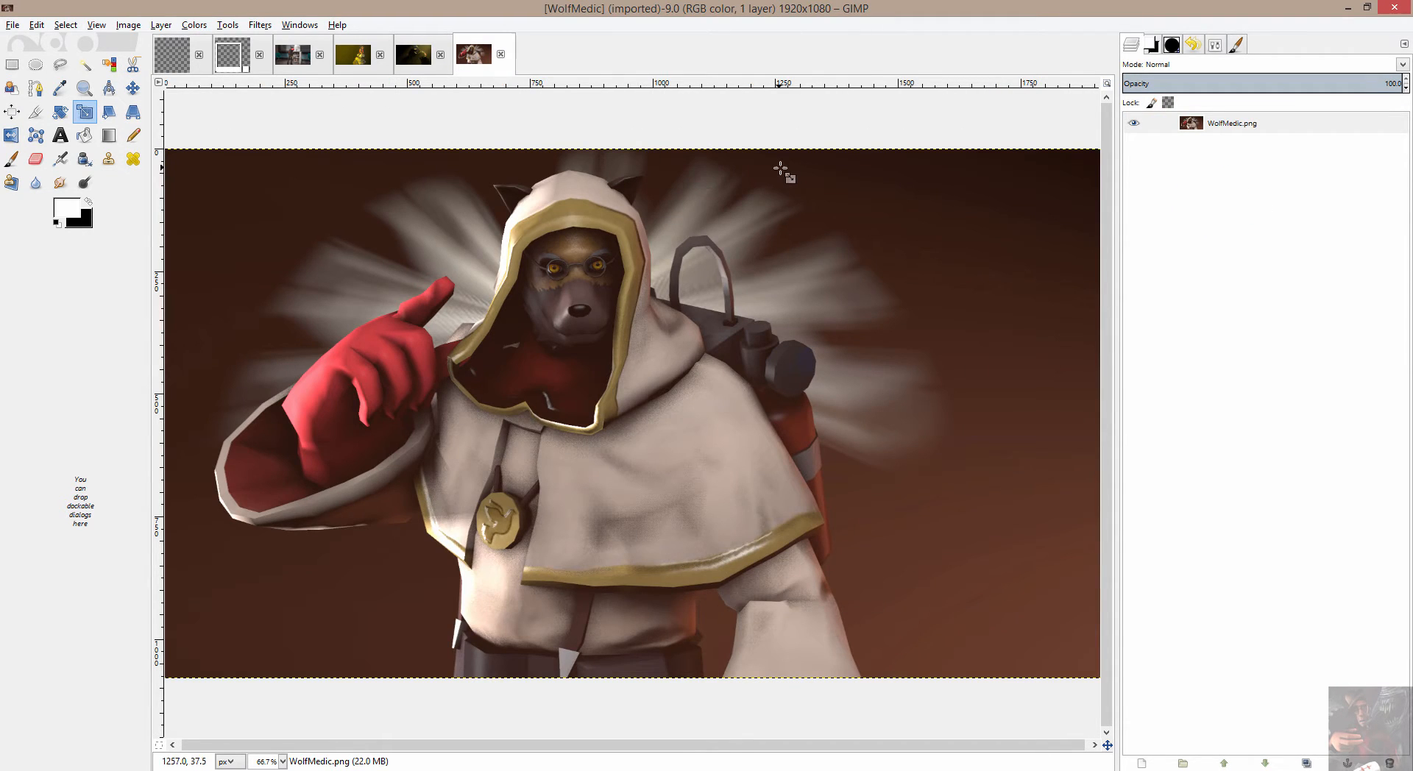
right_click(785, 170)
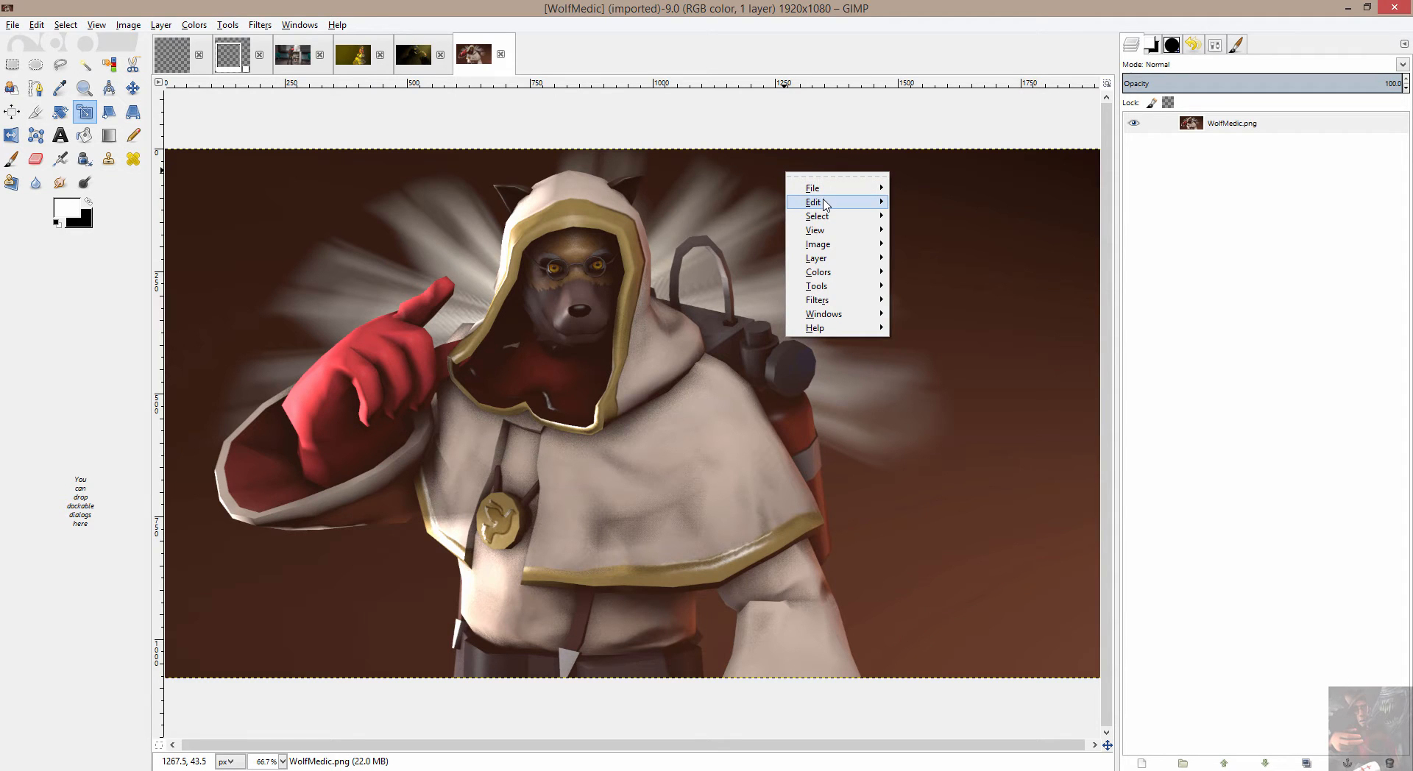
mouse_move(817, 202)
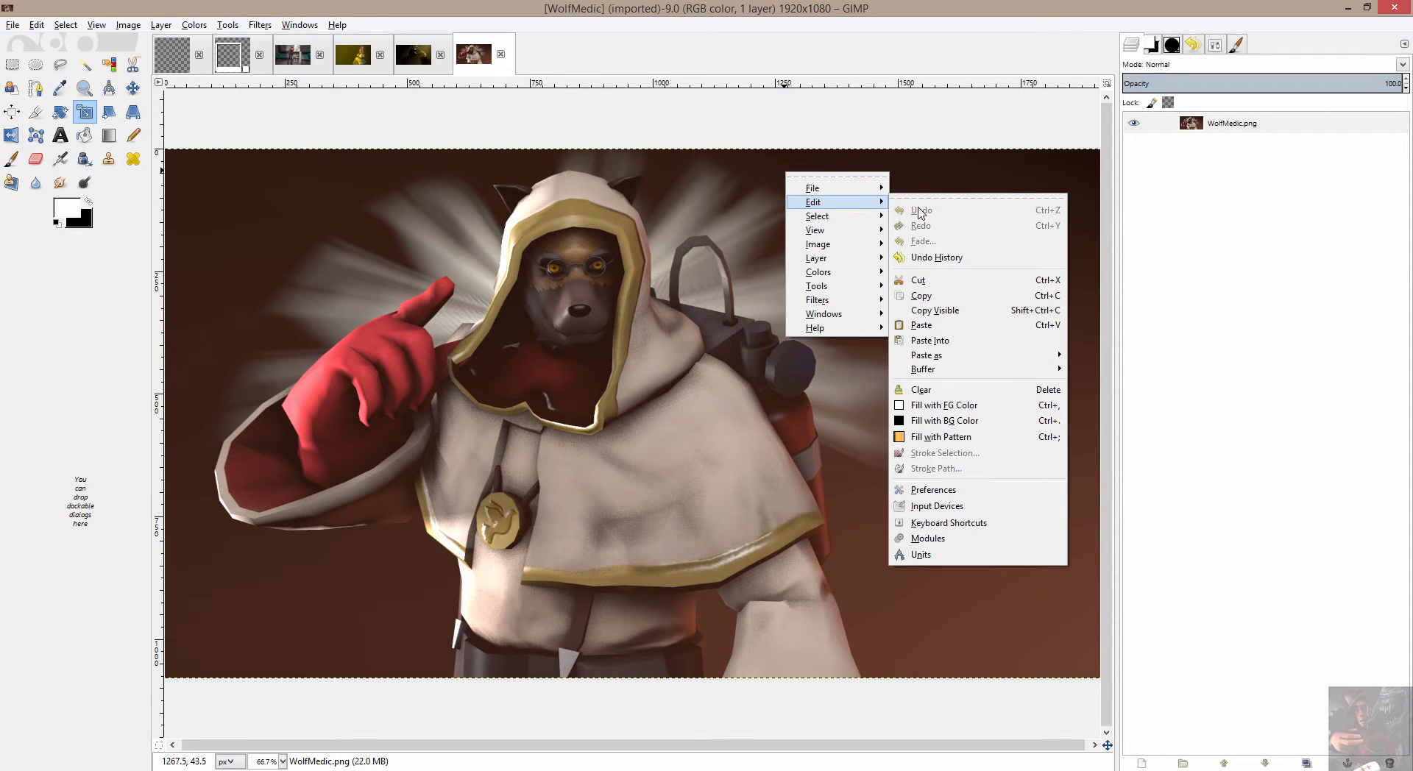
left_click(949, 296)
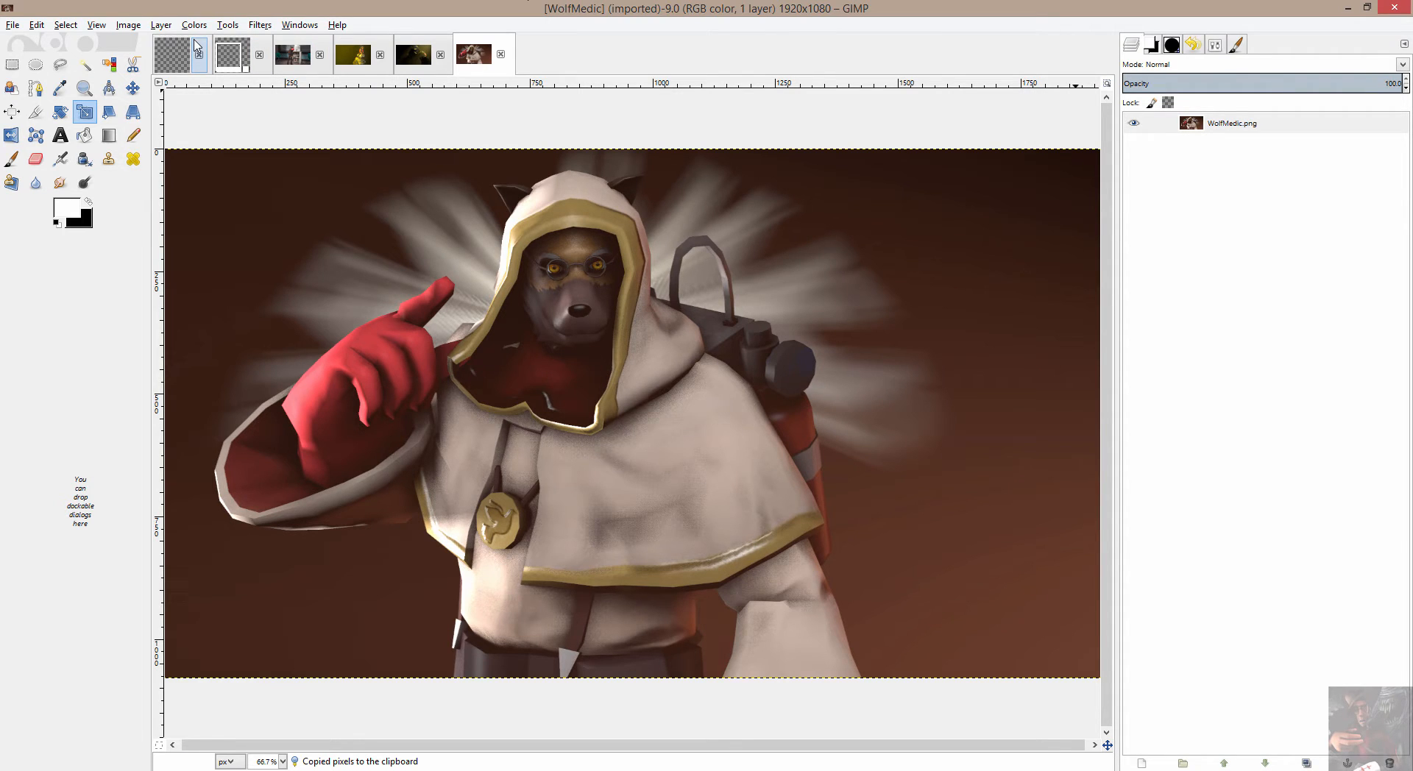
Paste the WolfMedic picture into the decal_uv image with Paste Into and select the floating selection in the layer list
left_click(162, 44)
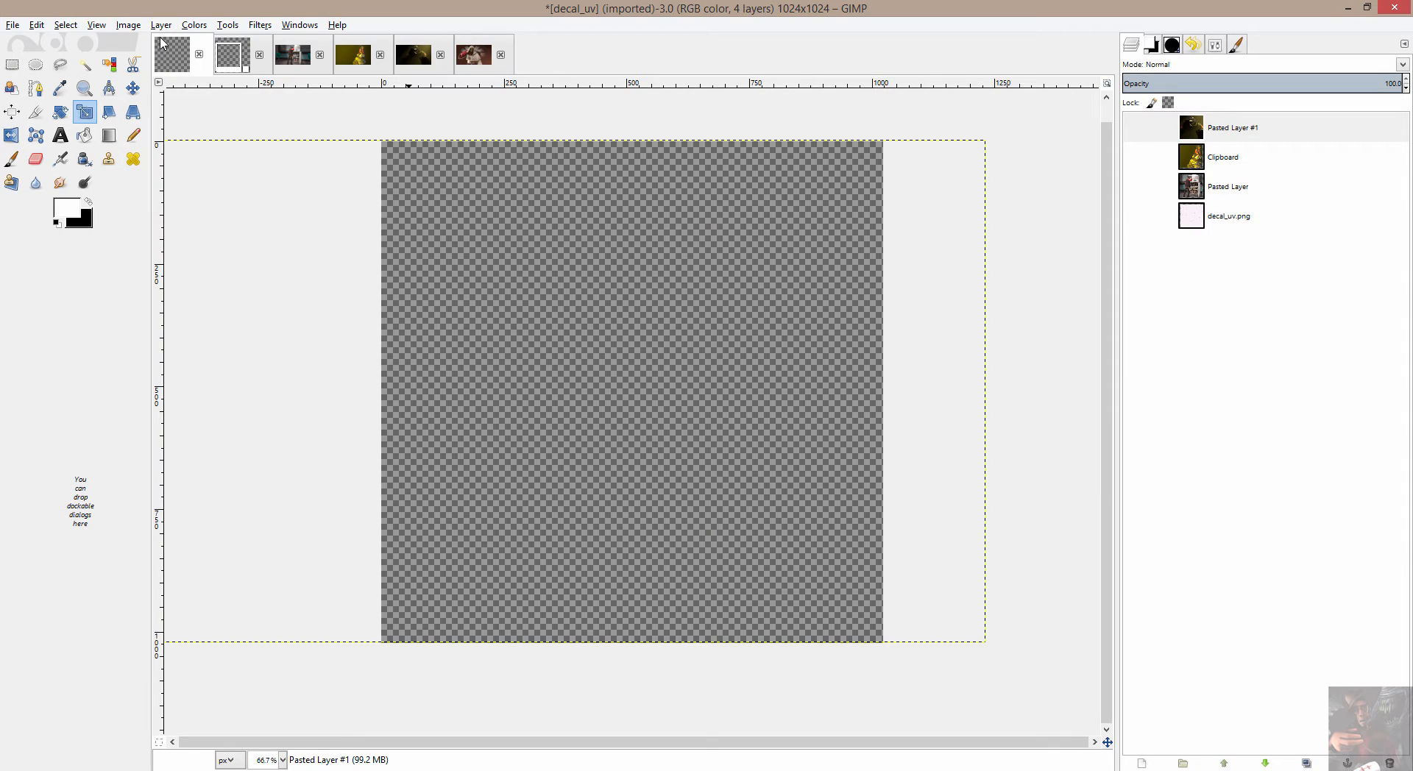
right_click(827, 110)
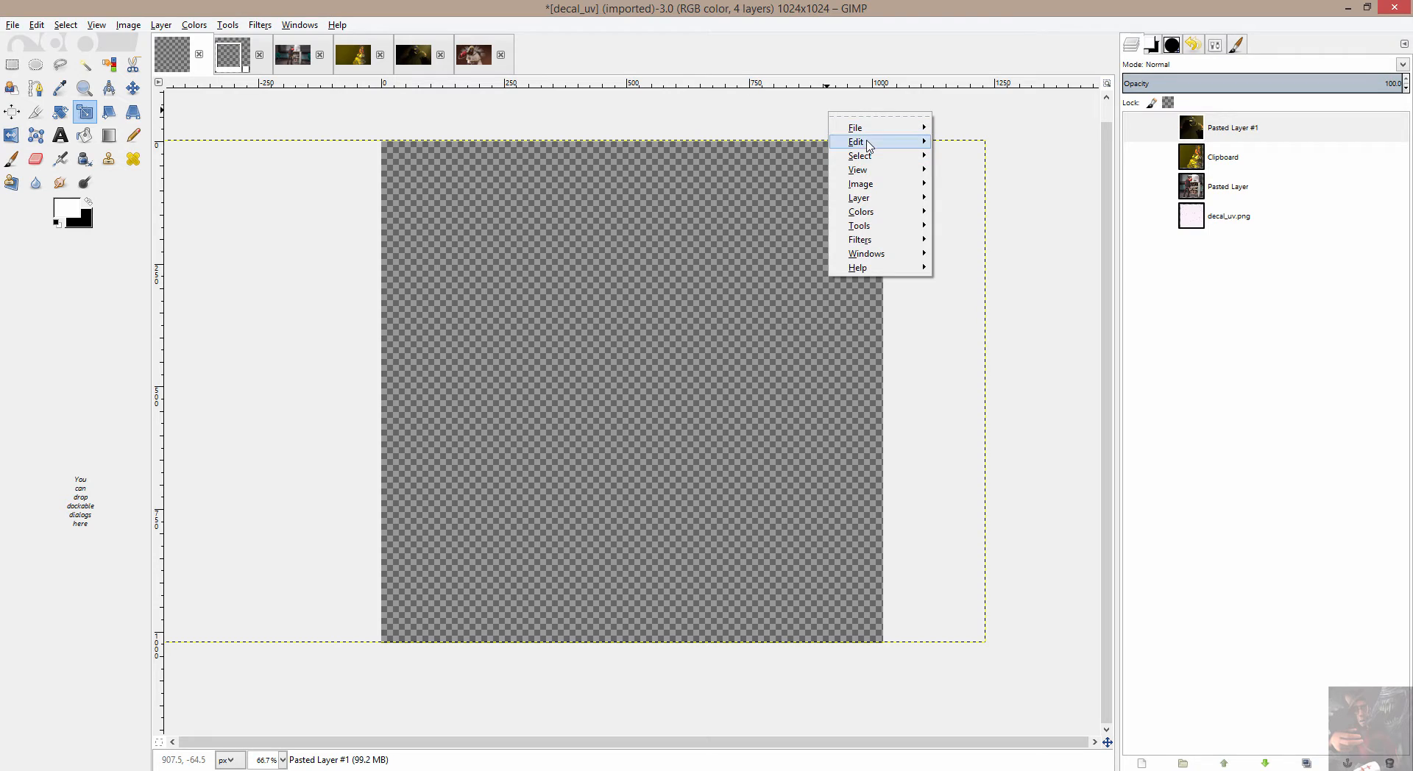
mouse_move(867, 144)
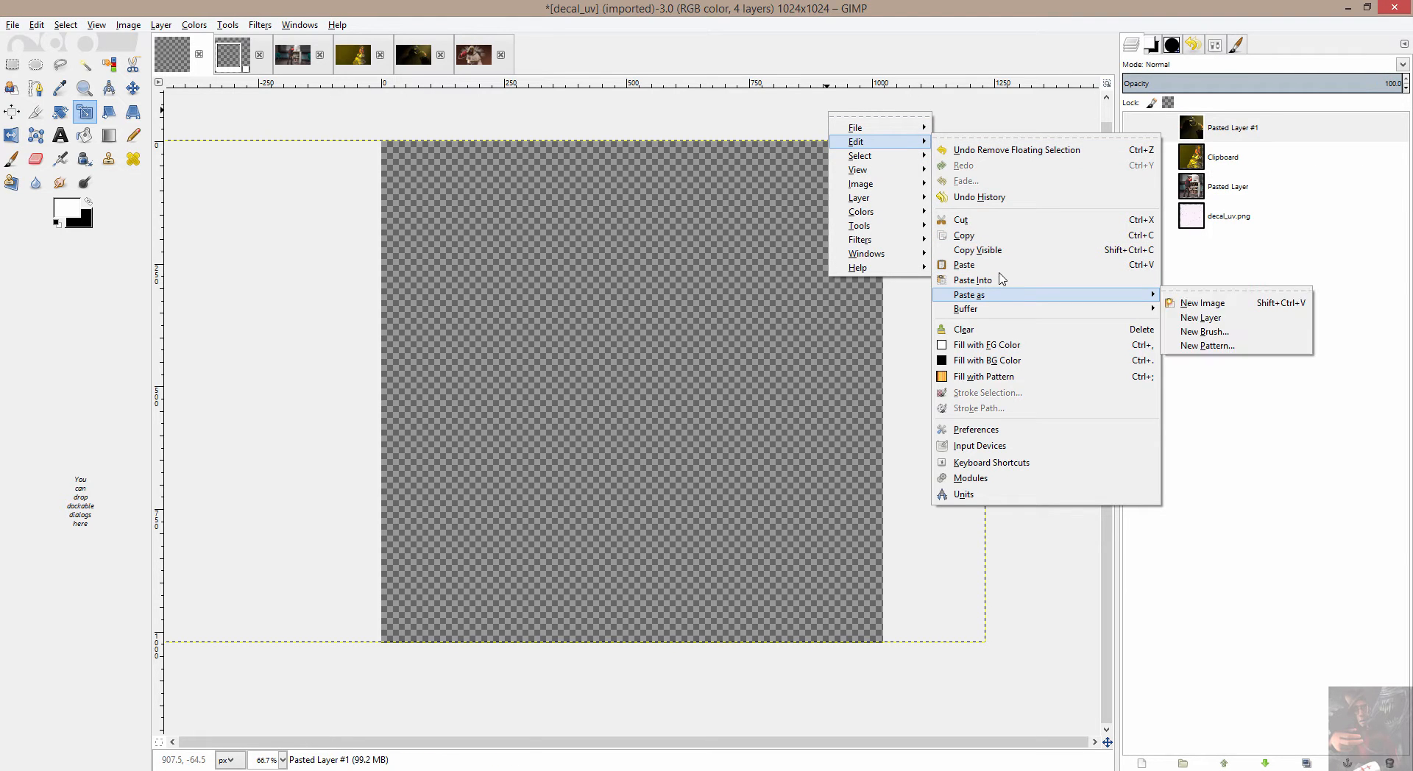
left_click(999, 282)
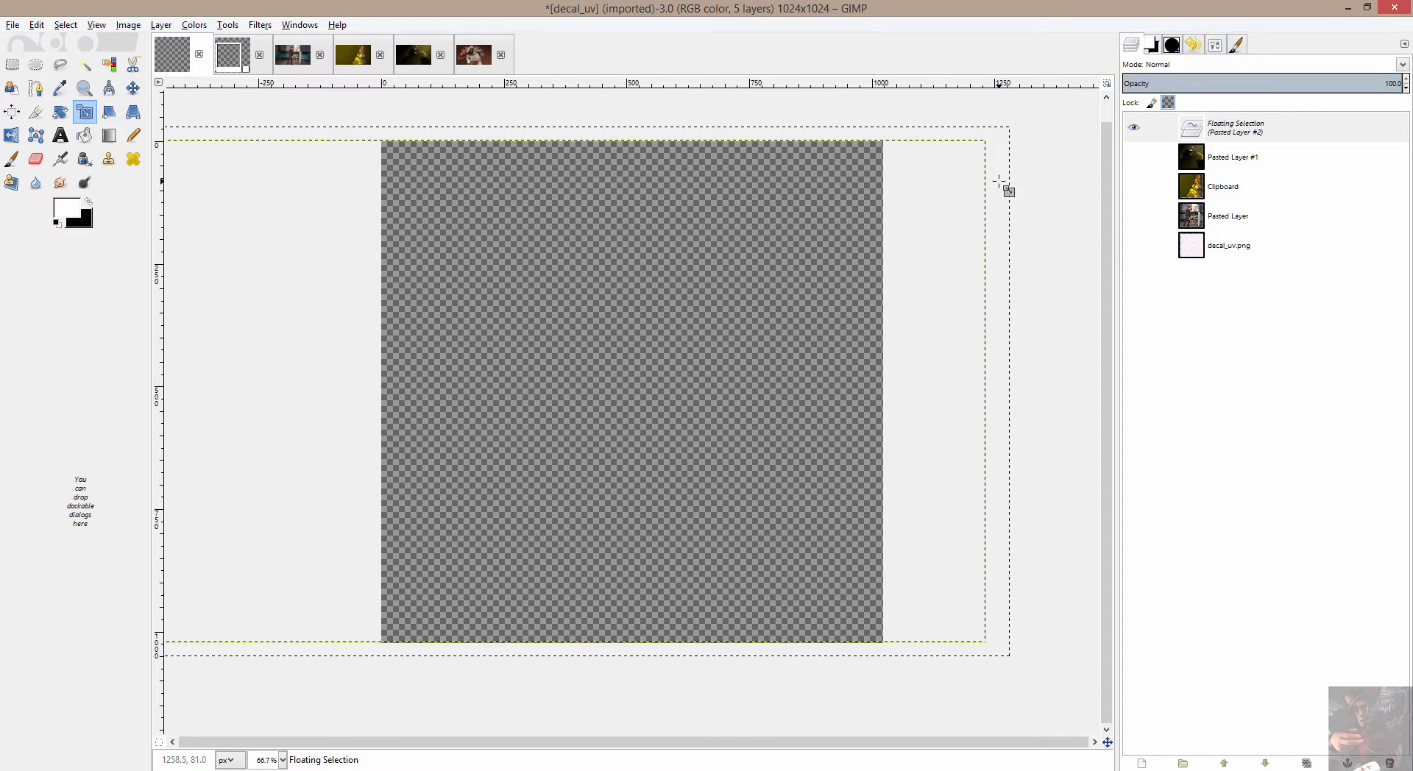
left_click(1255, 132)
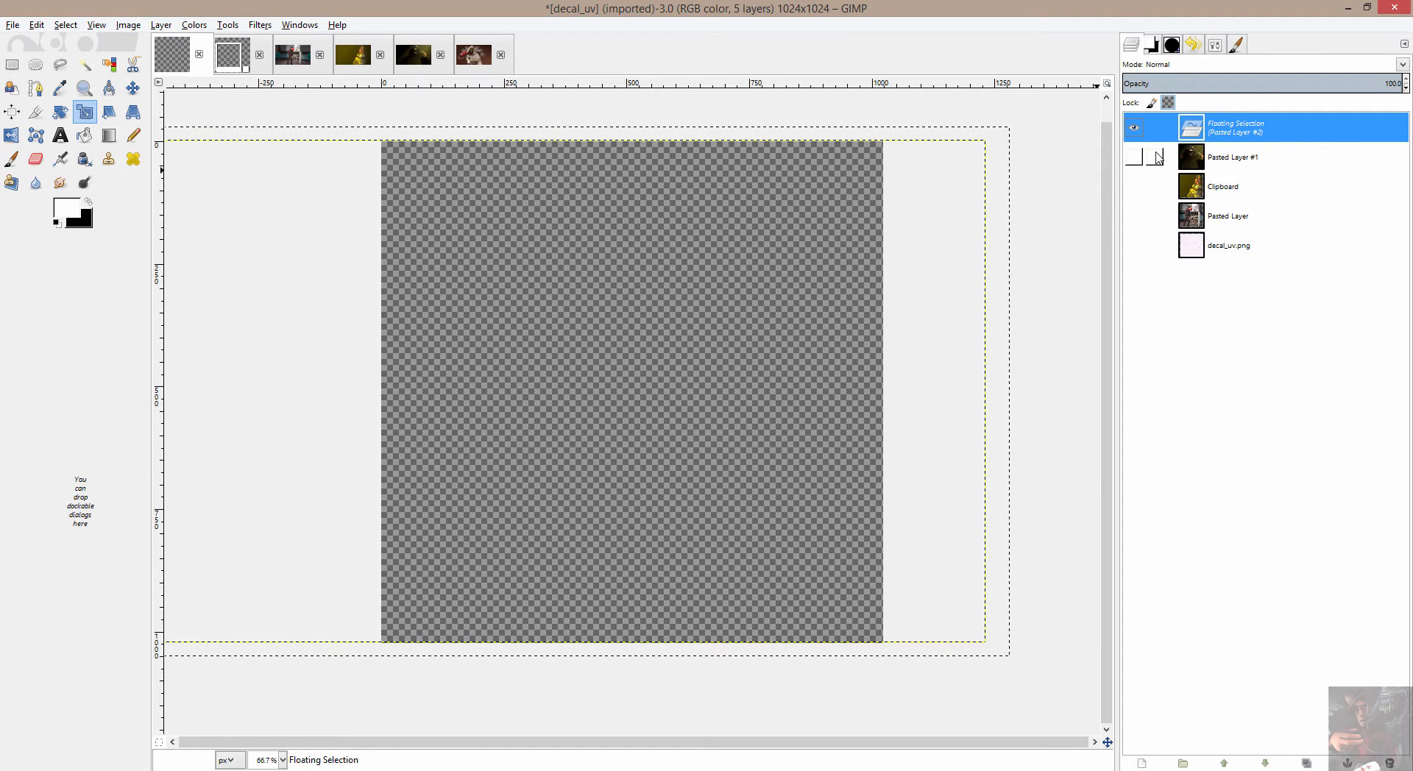
Hide the floating selection and the picture layers so only the UV layout layer is shown
left_click(1133, 127)
left_click(1134, 156)
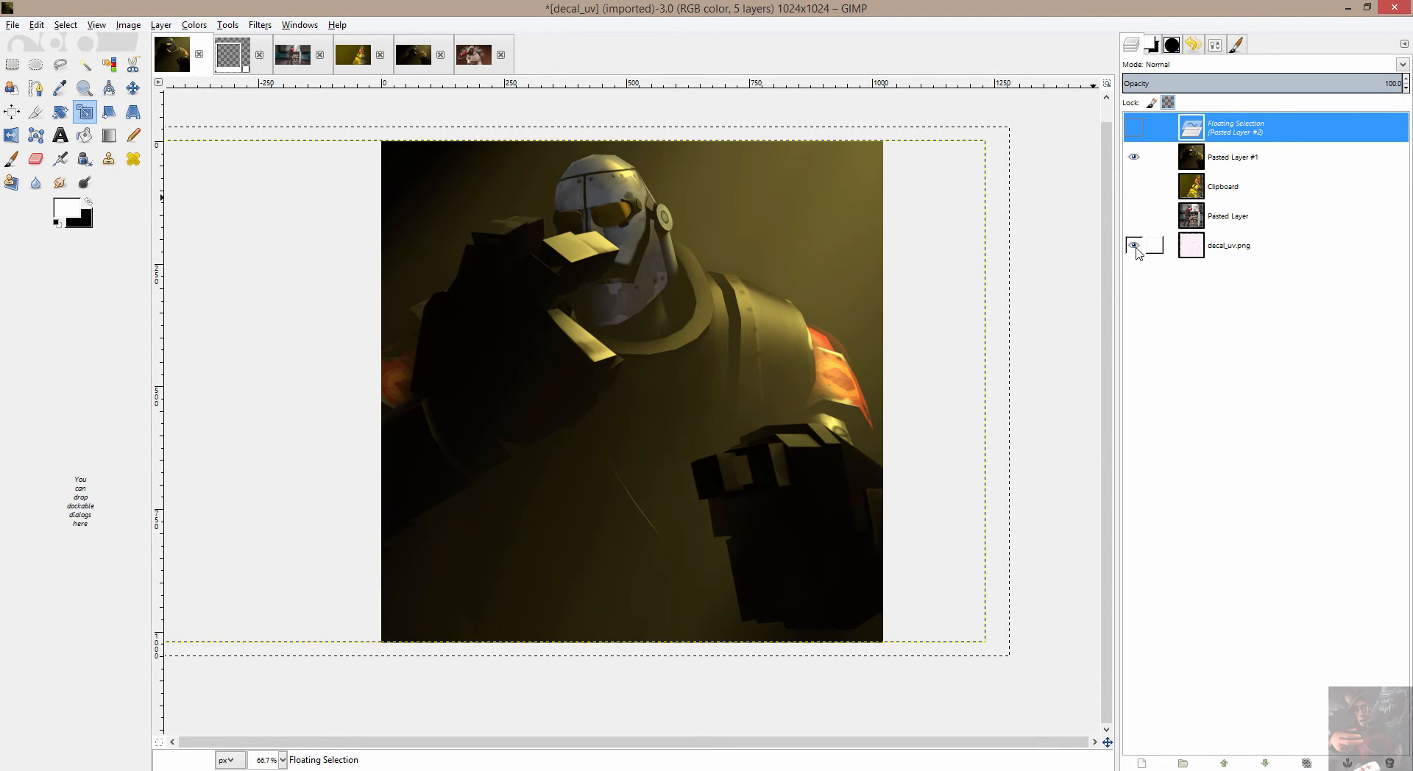
left_click(1133, 157)
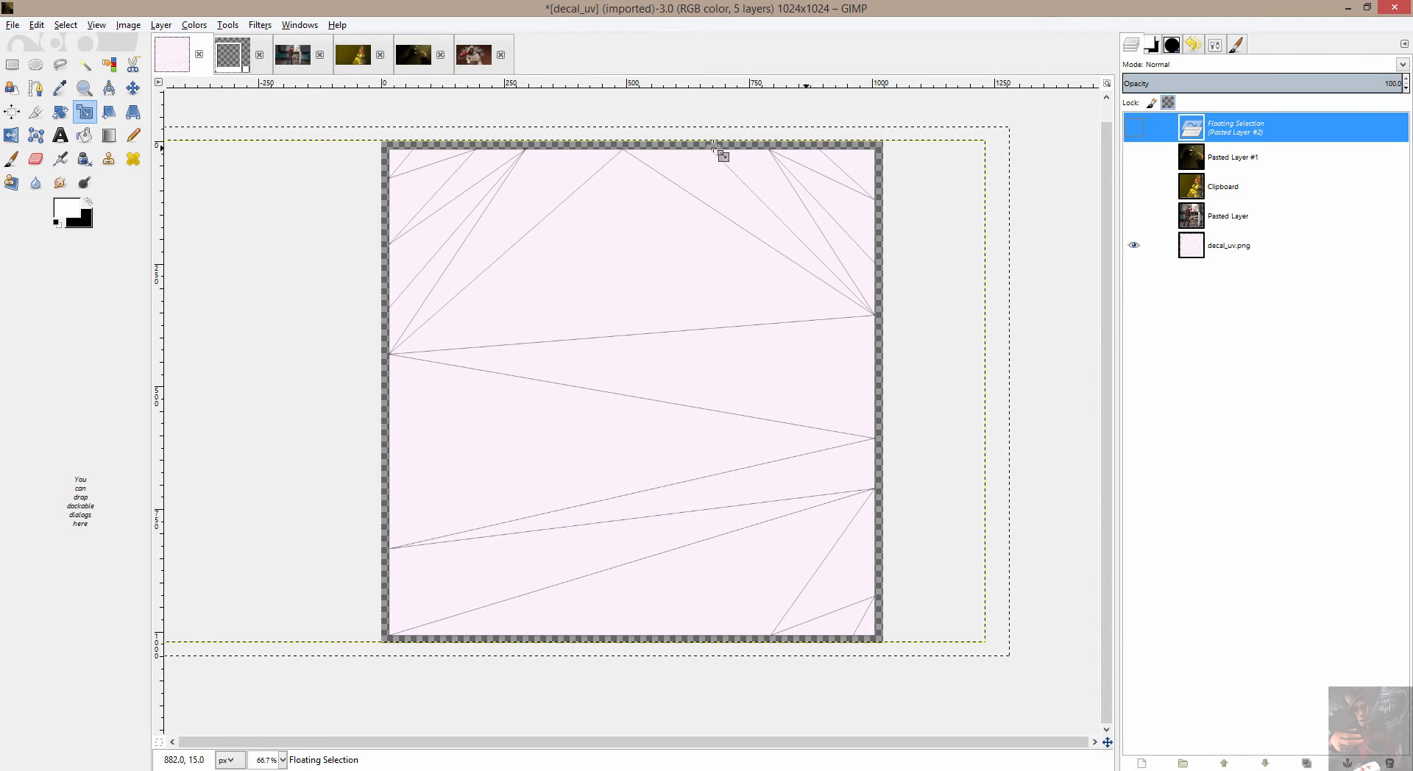
Anchor the floating selection, then select the UV layout layer's transparent border by color and invert the selection
left_click(110, 66)
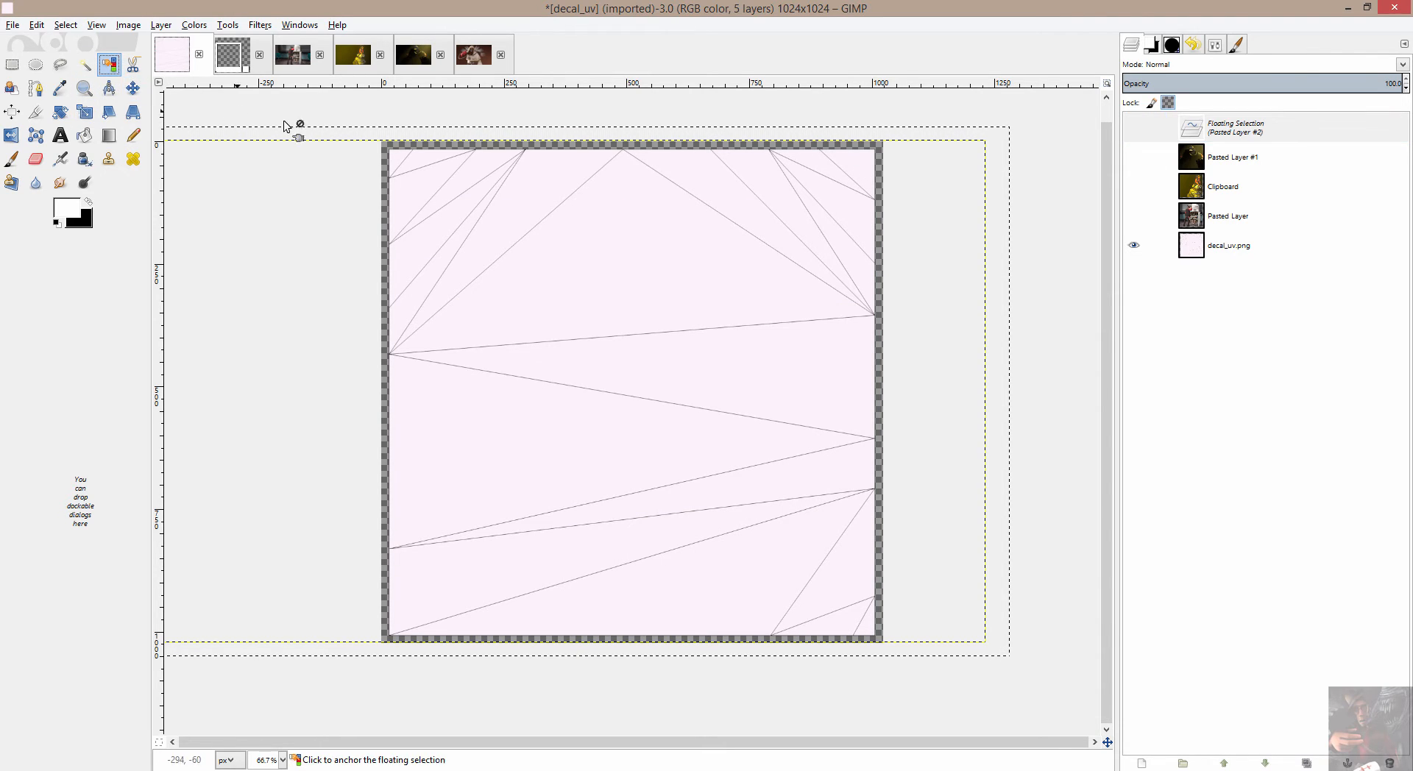
left_click(391, 151)
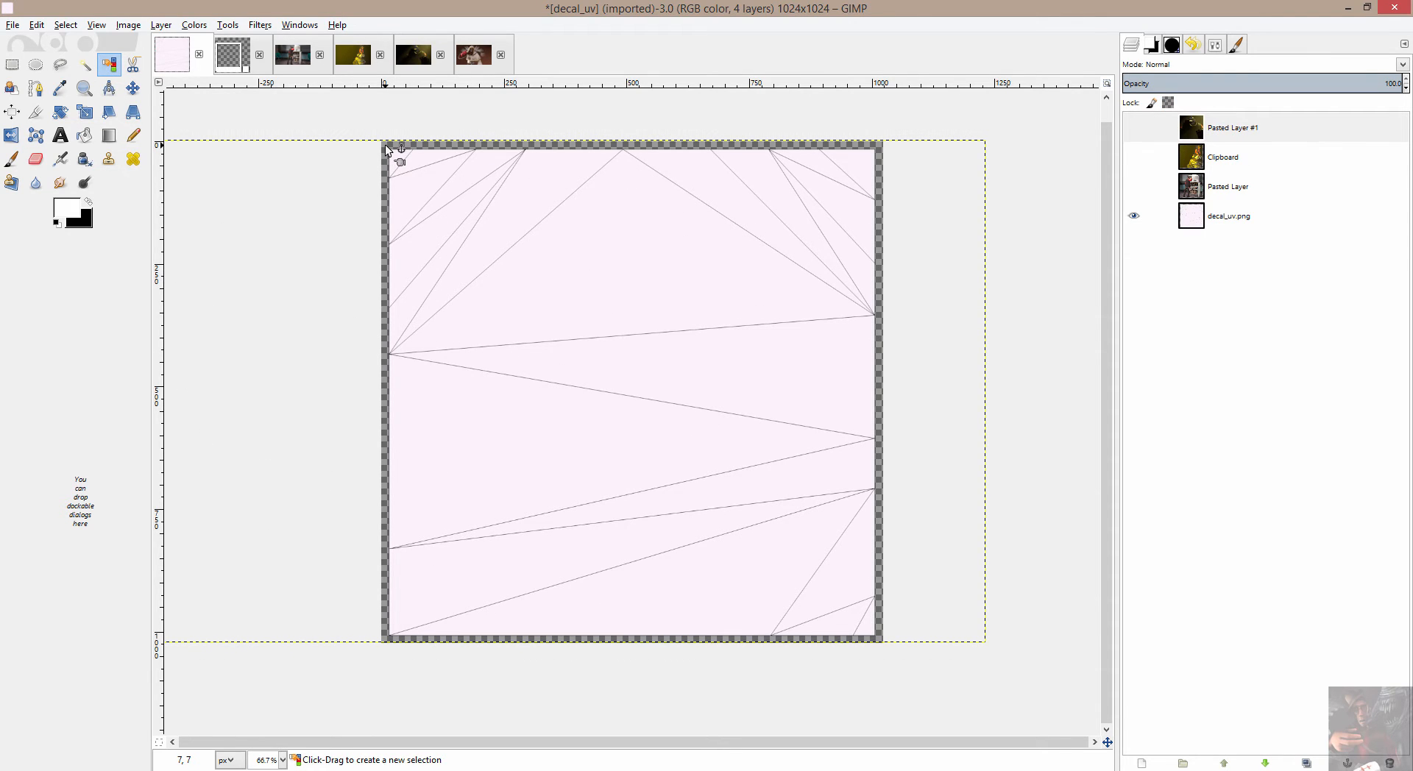
left_click(1259, 215)
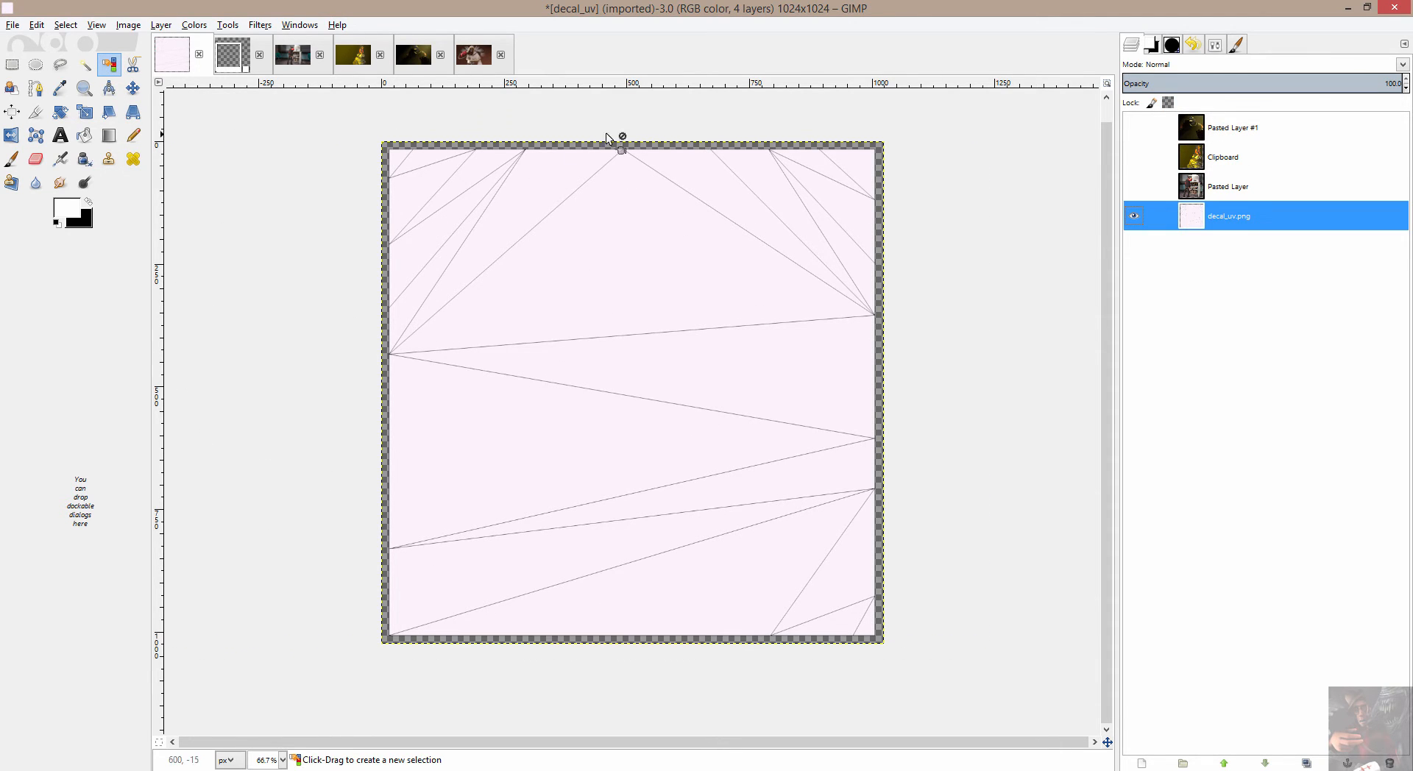
left_click(440, 151)
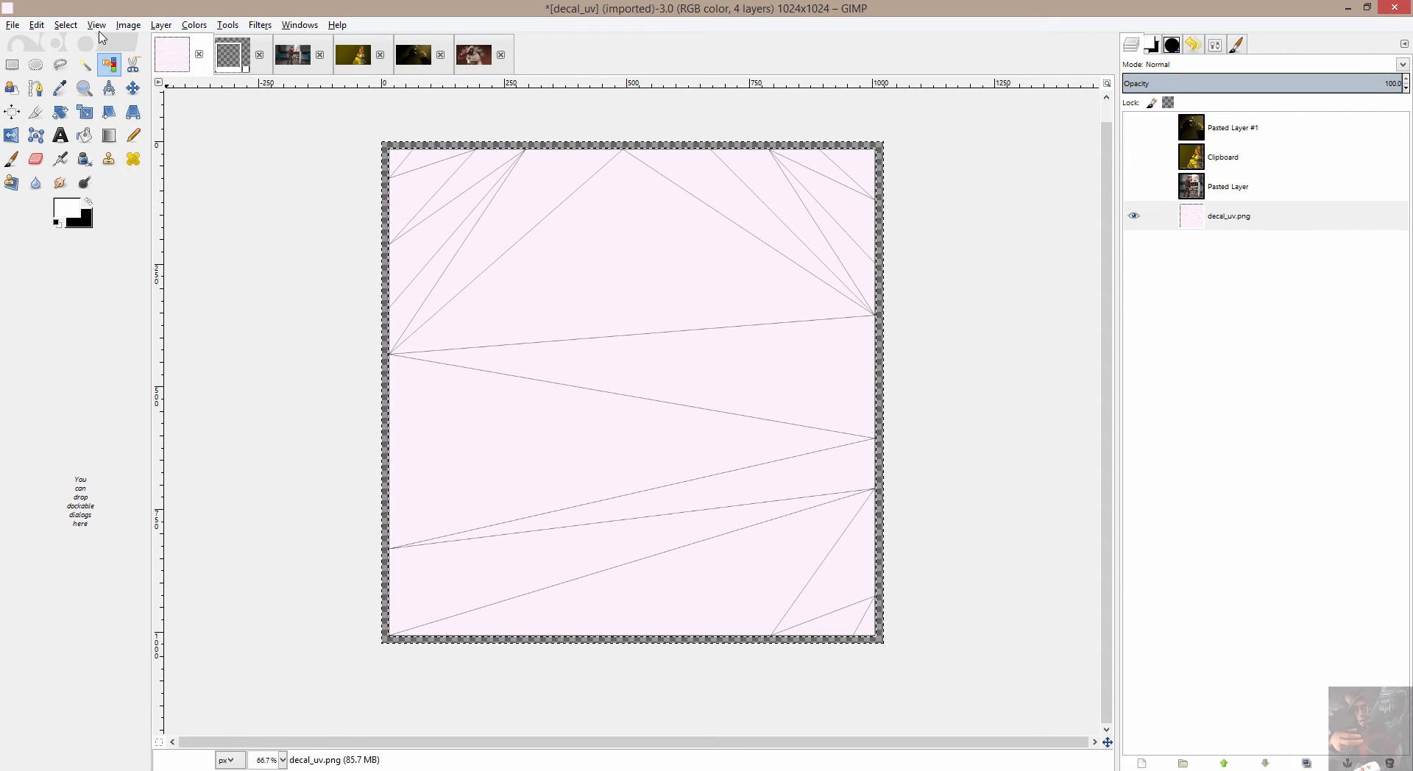
left_click(65, 25)
left_click(83, 76)
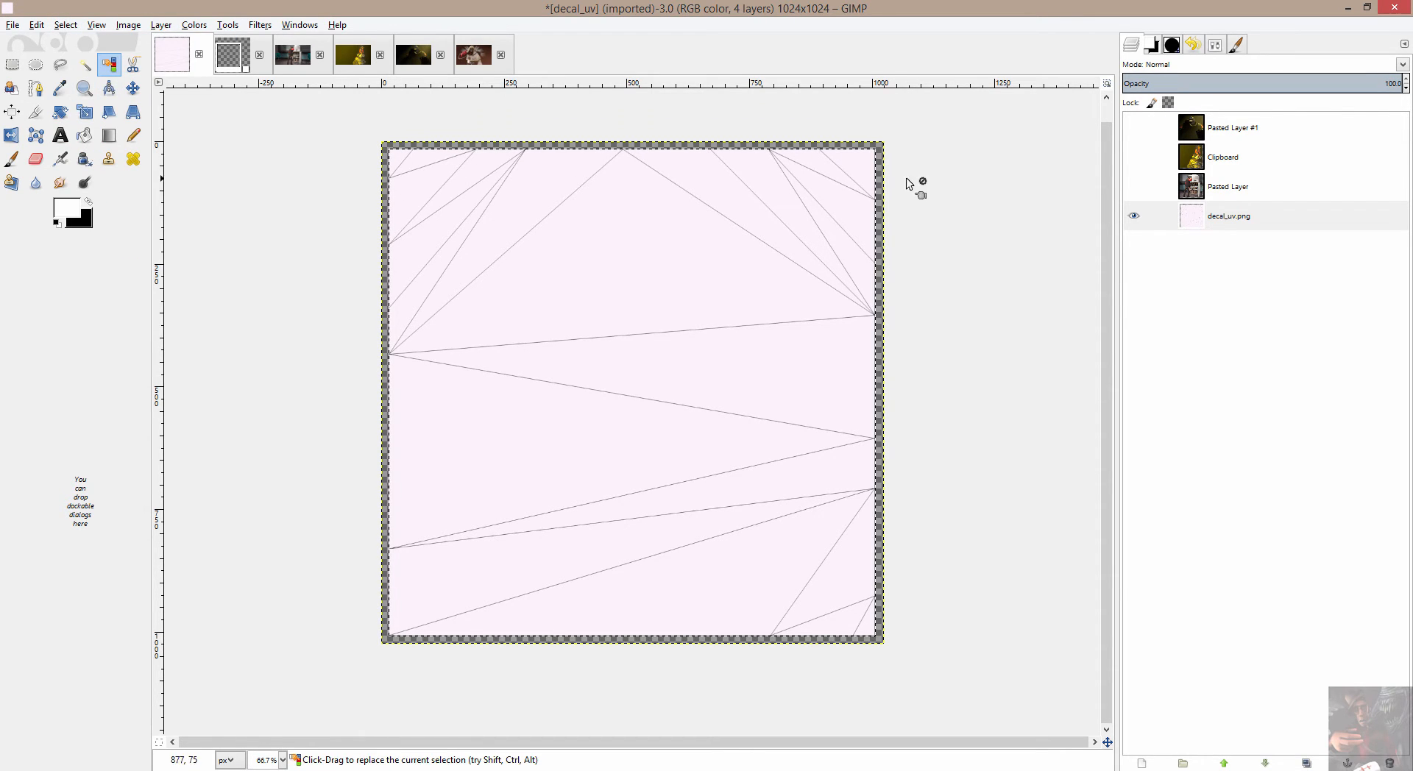
Show Pasted Layer #1 and crop it to the selected decal area
left_click(1134, 130)
left_click(1231, 136)
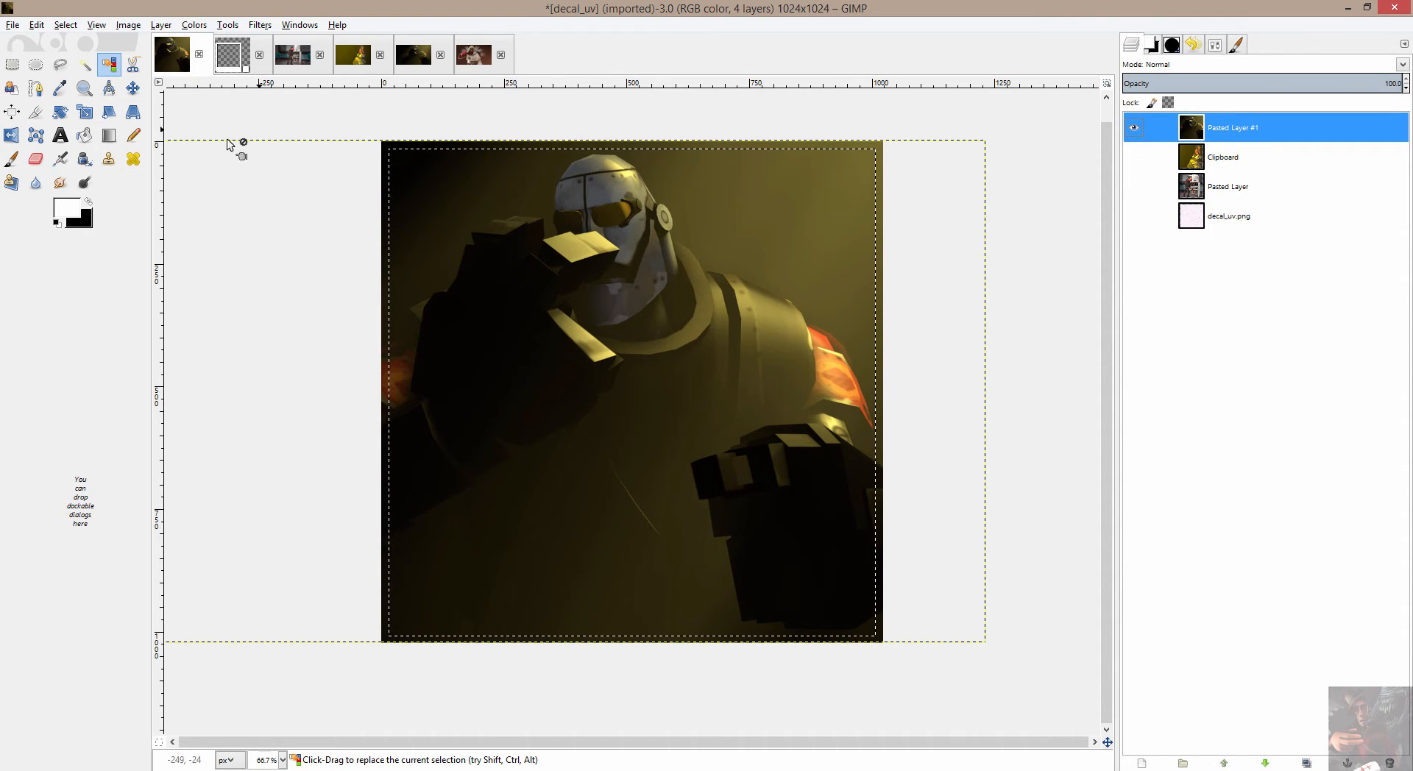
left_click(161, 25)
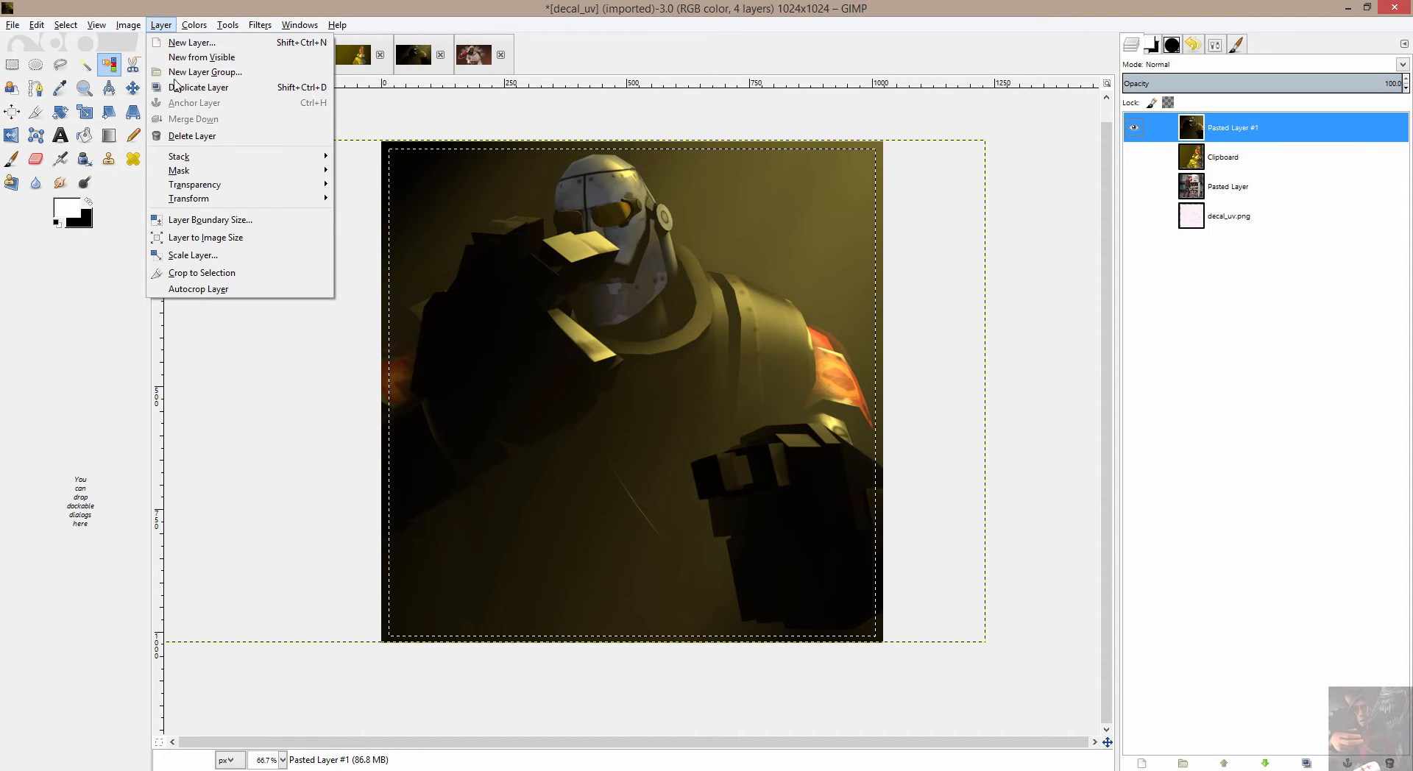
left_click(193, 274)
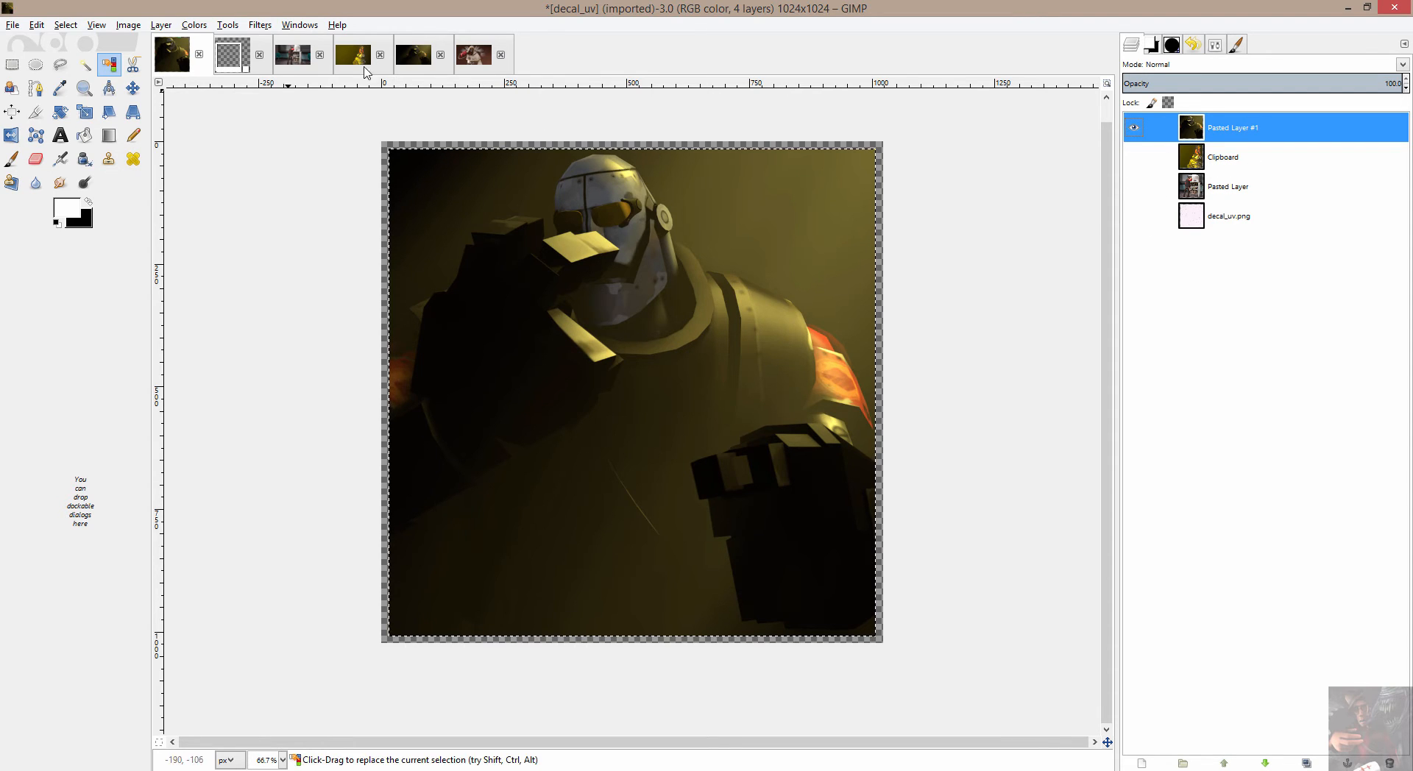
Select all of the WolfMedic picture and copy it to the clipboard
left_click(473, 54)
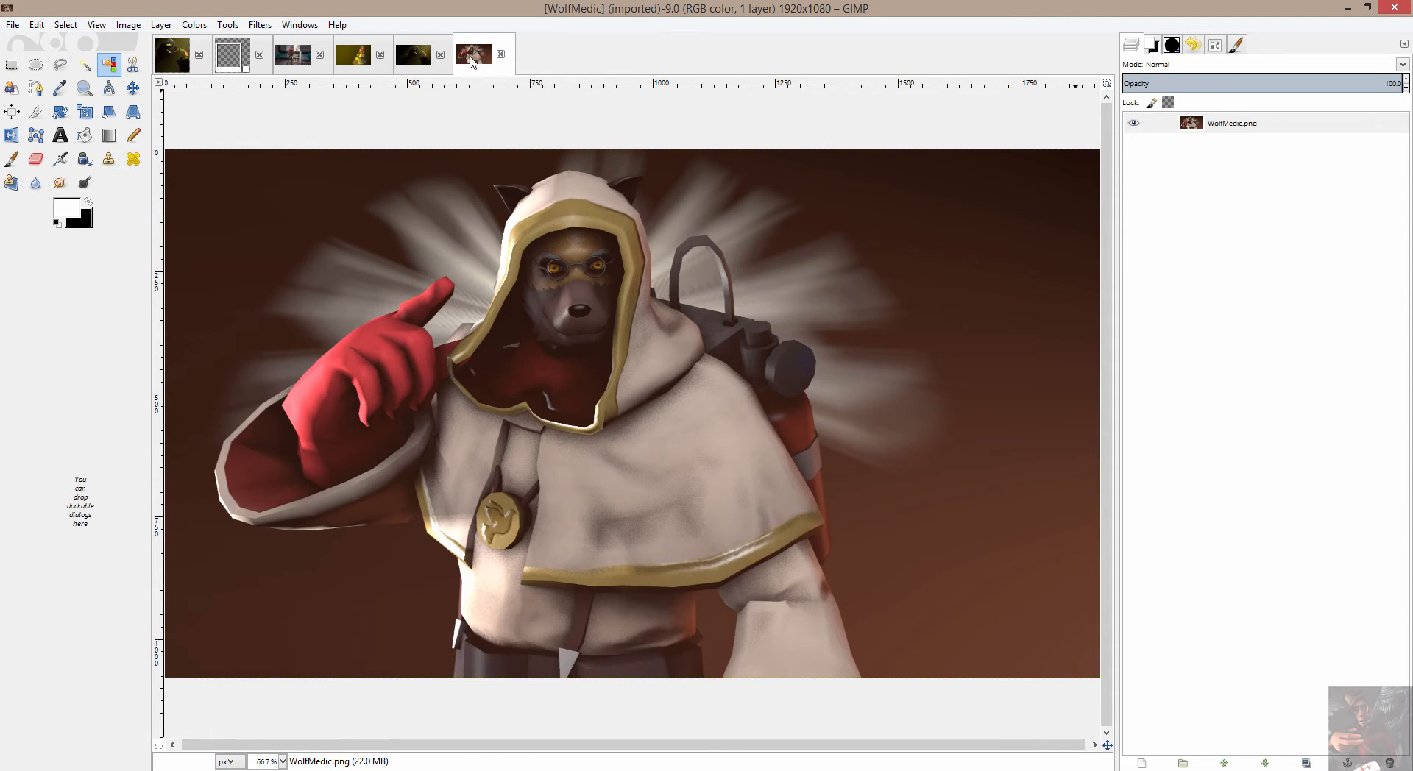
right_click(251, 168)
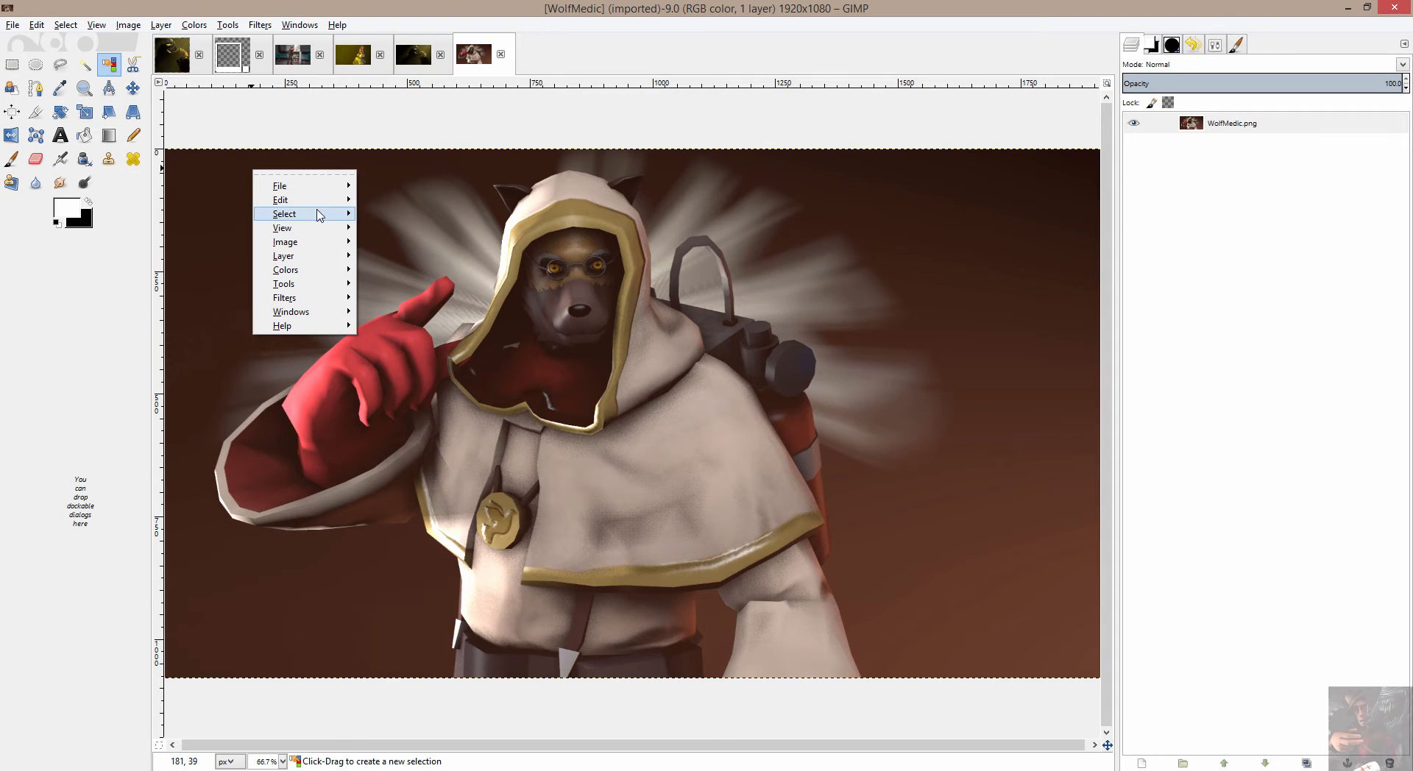
mouse_move(316, 215)
left_click(401, 220)
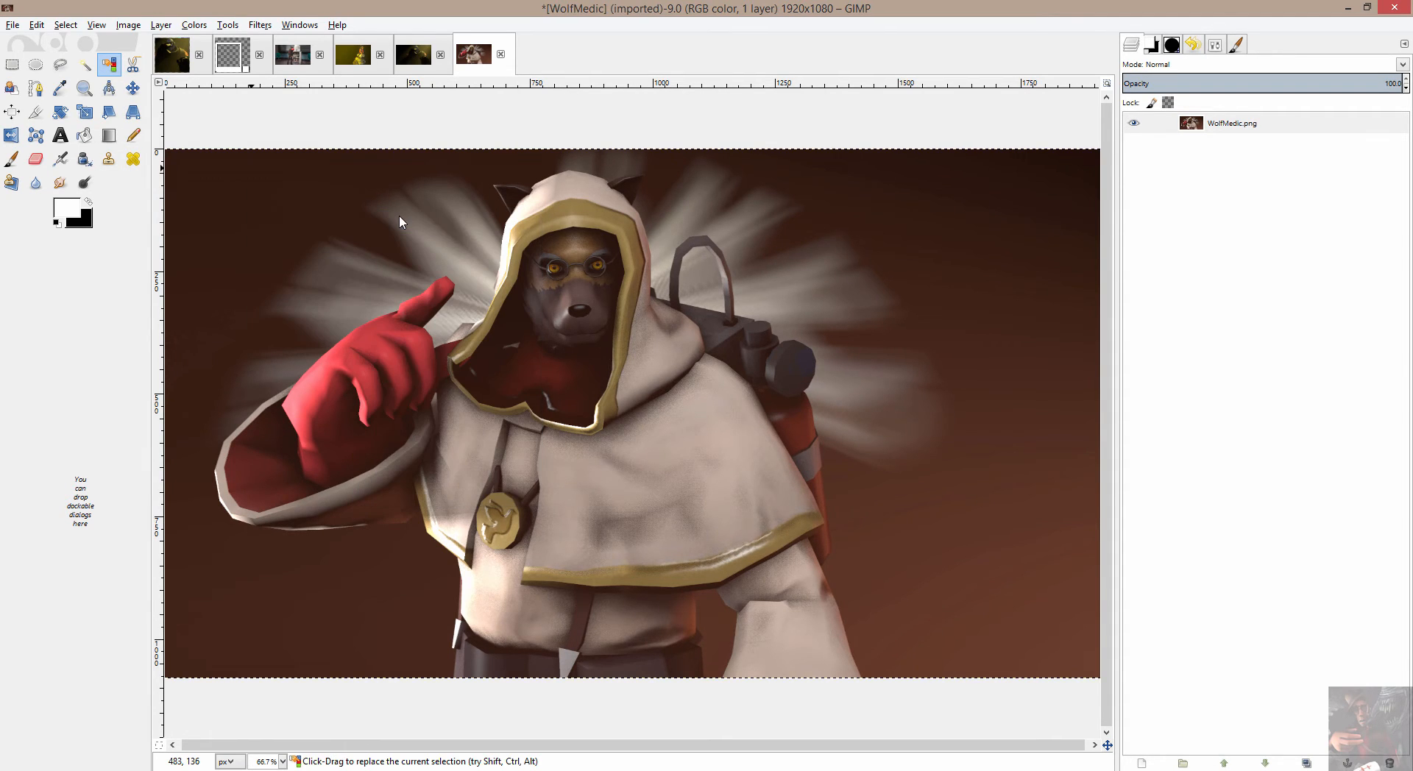
right_click(831, 221)
mouse_move(875, 249)
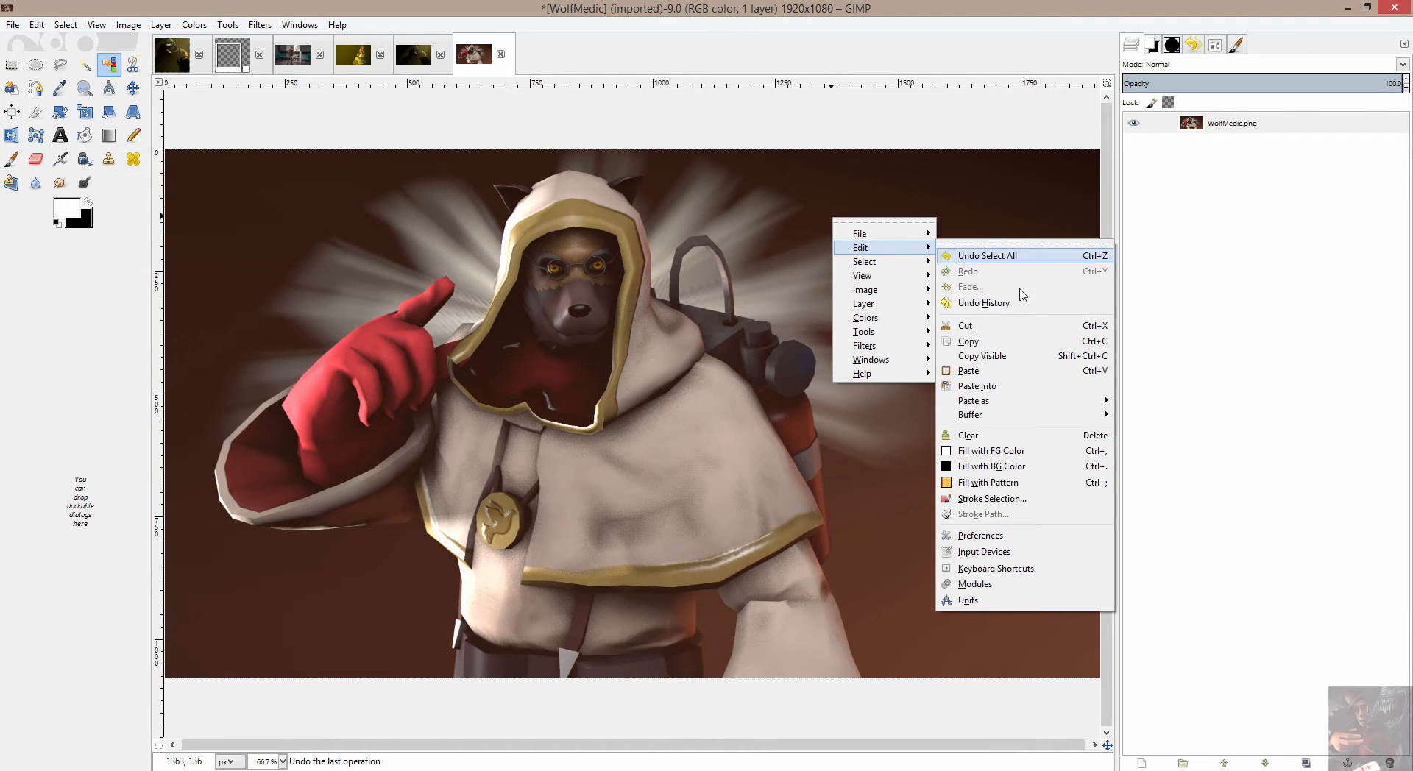
left_click(1038, 338)
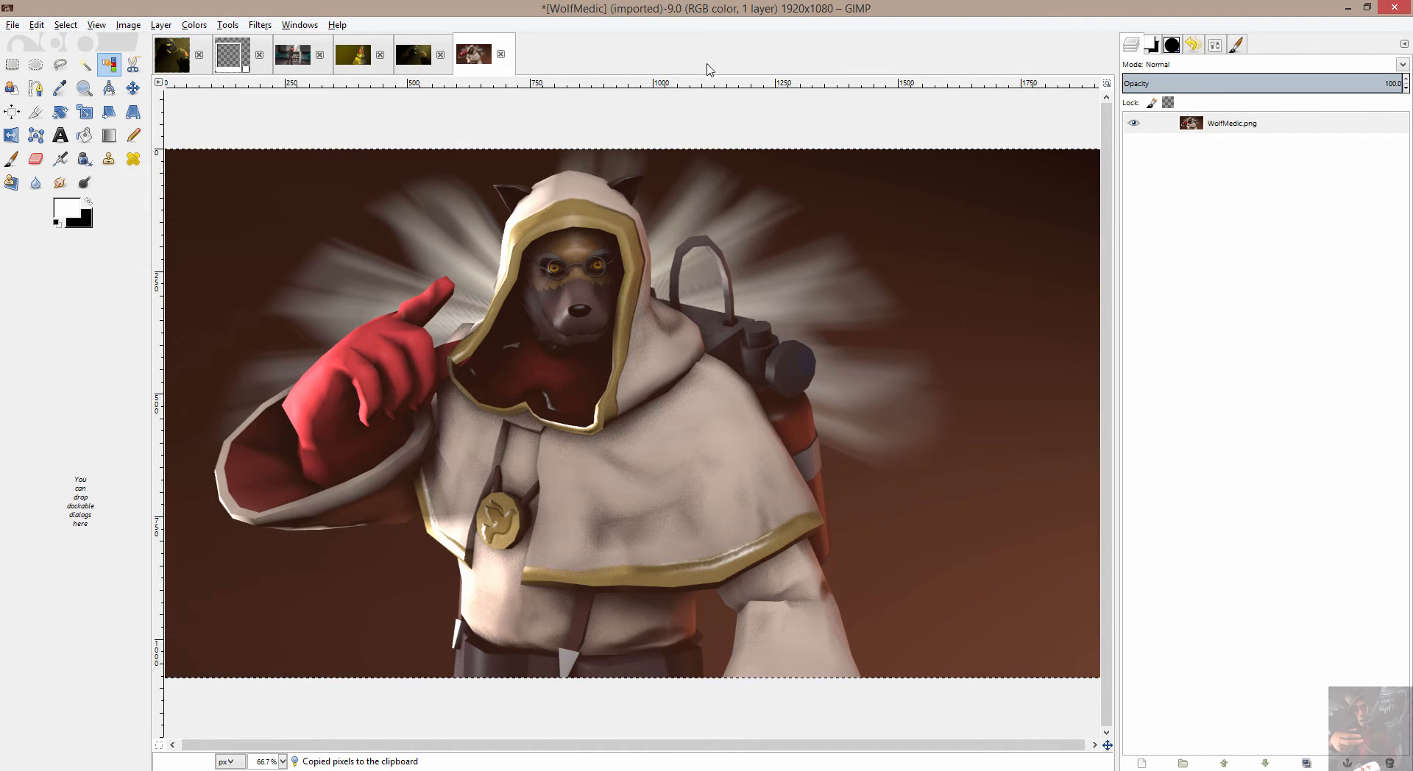
Paste the WolfMedic picture into the decal_uv image and shift it right so more of the red glove is inside the decal area
left_click(184, 40)
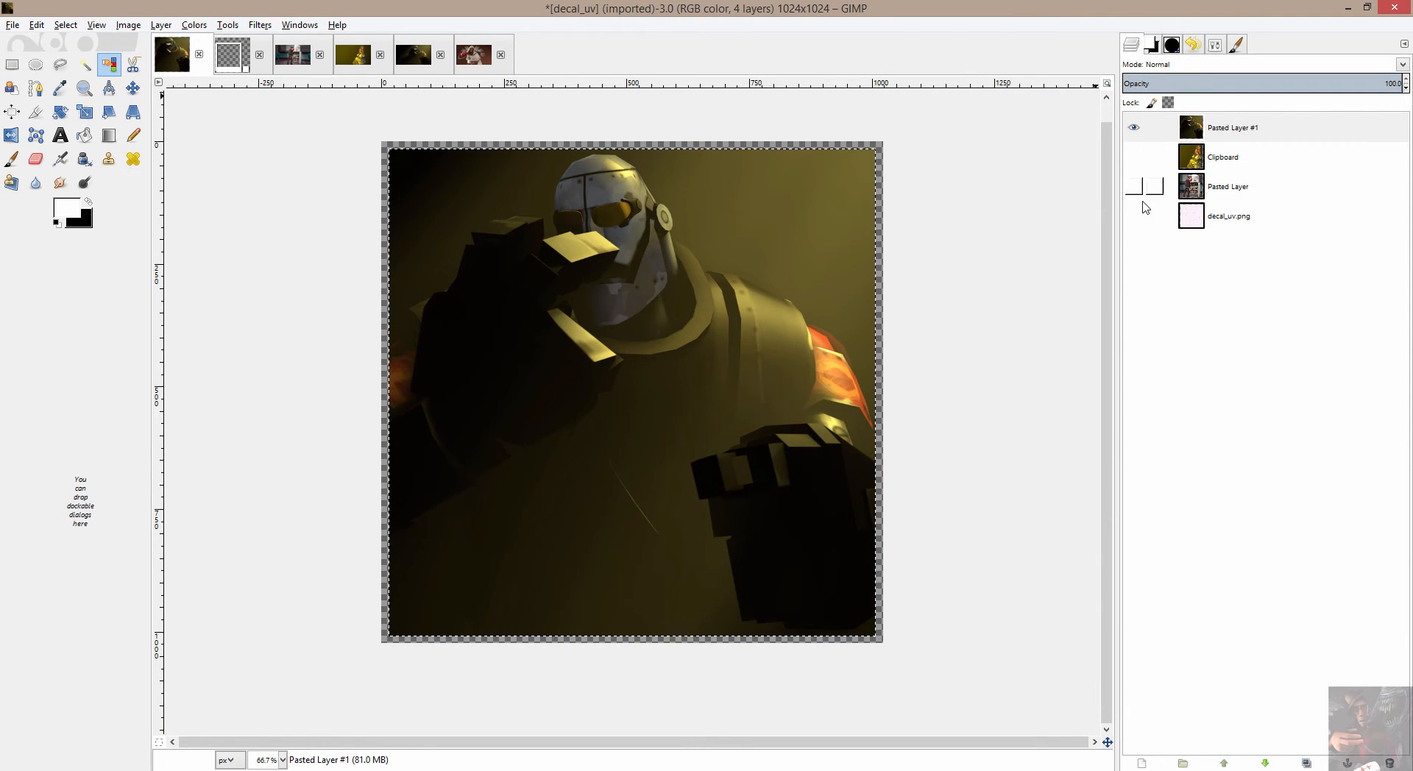
right_click(332, 139)
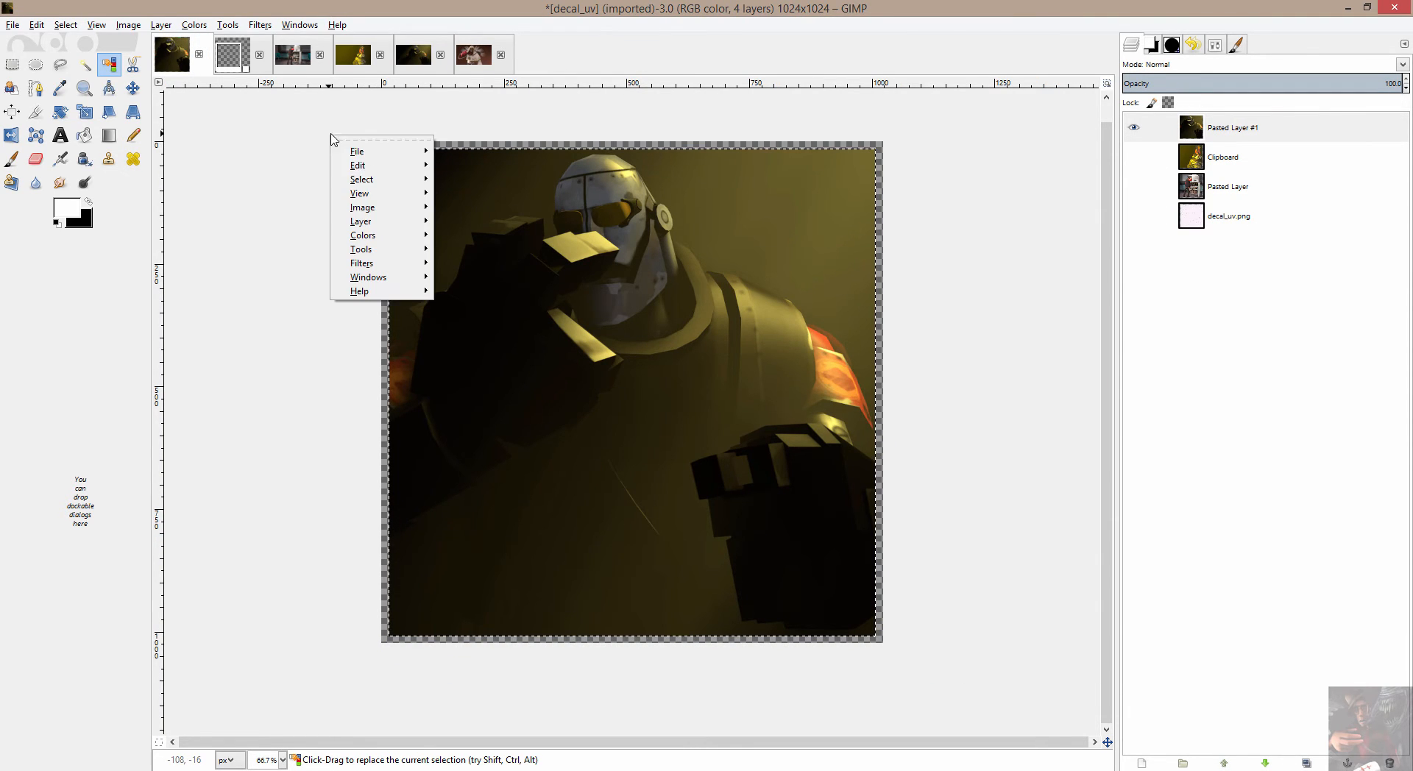
mouse_move(364, 166)
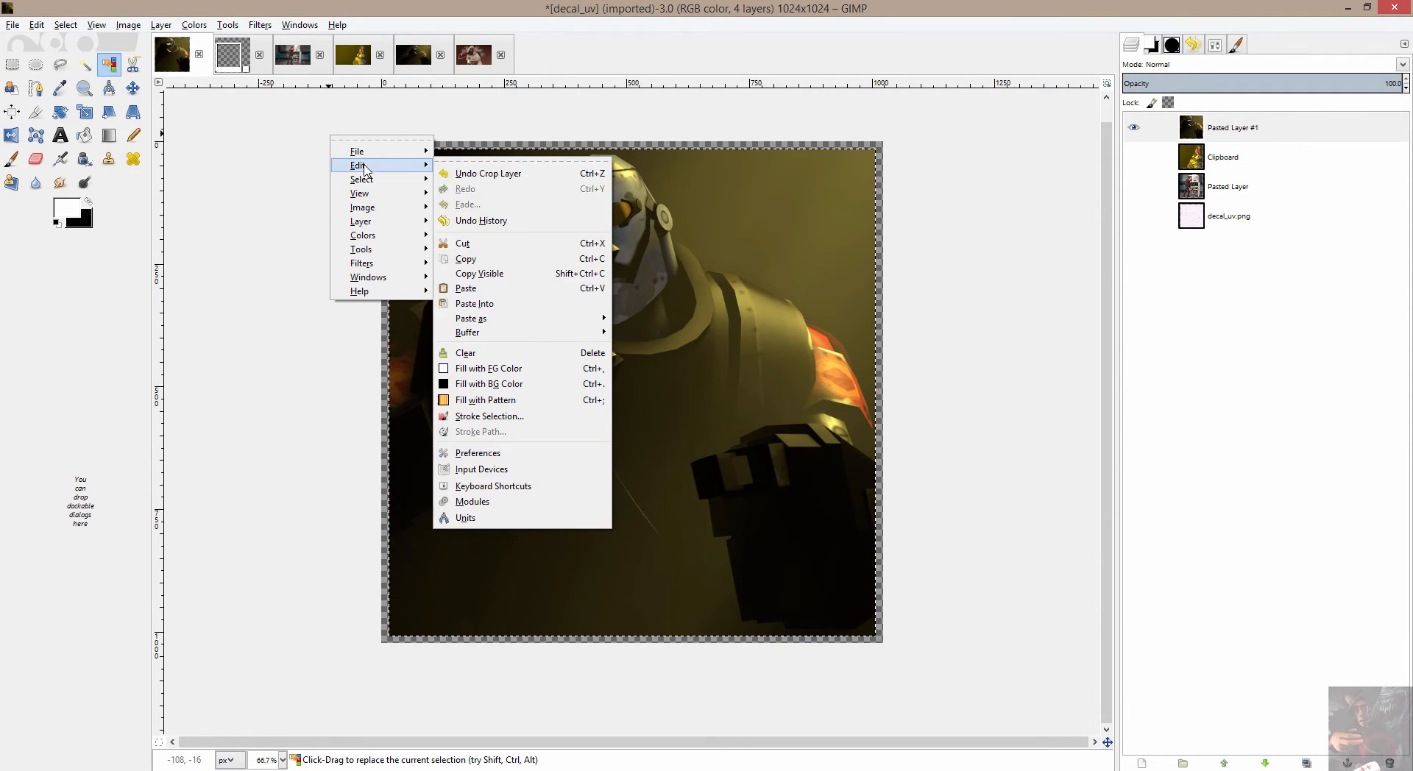
left_click(513, 287)
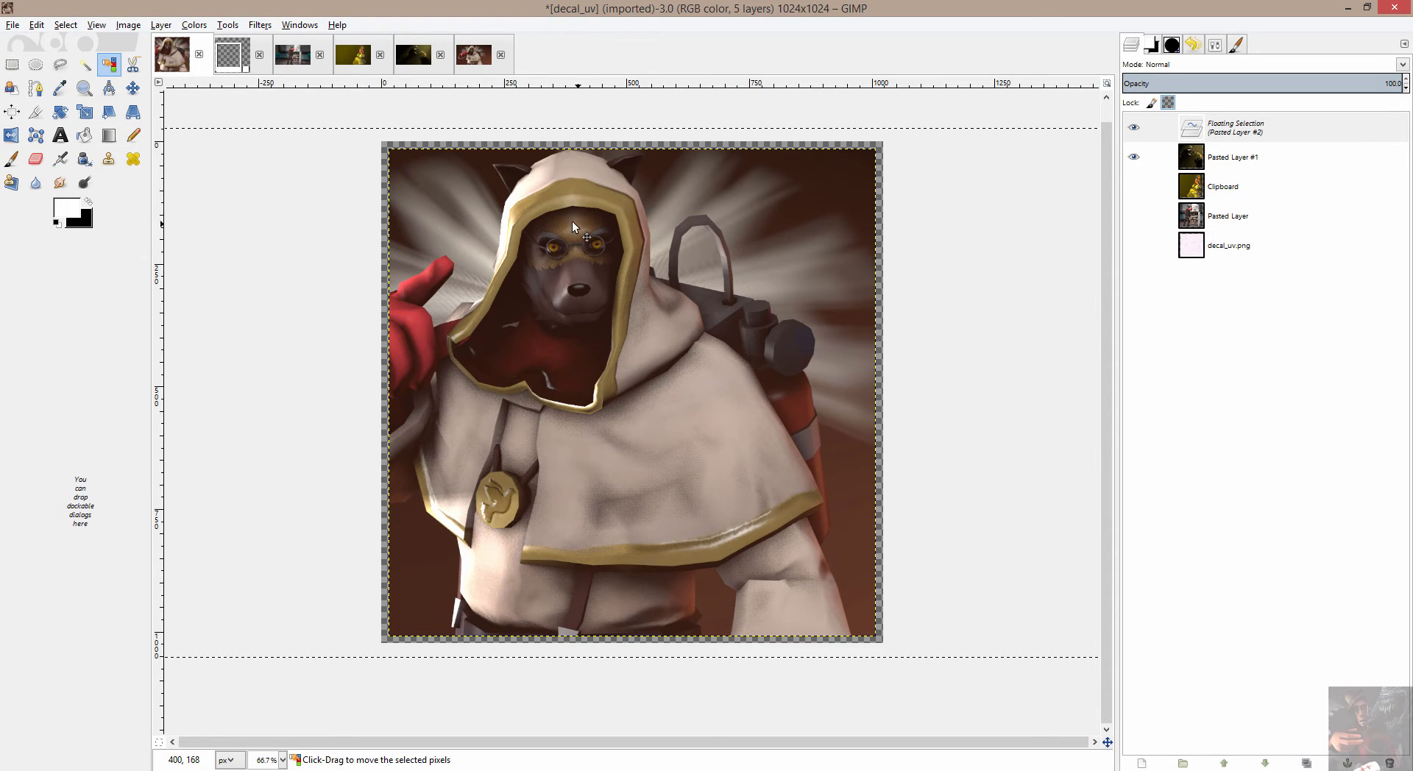
left_click(132, 88)
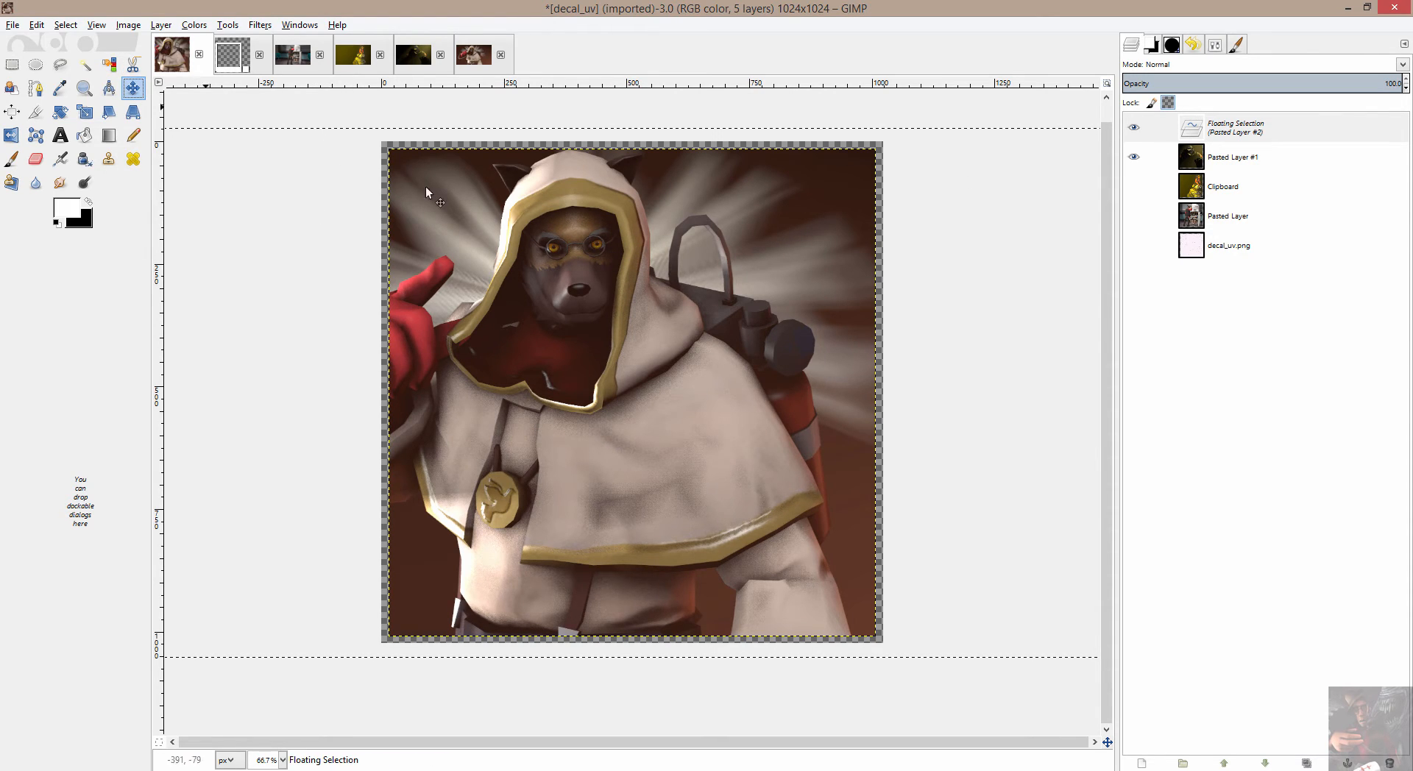
left_click_drag(964, 233, 1009, 231)
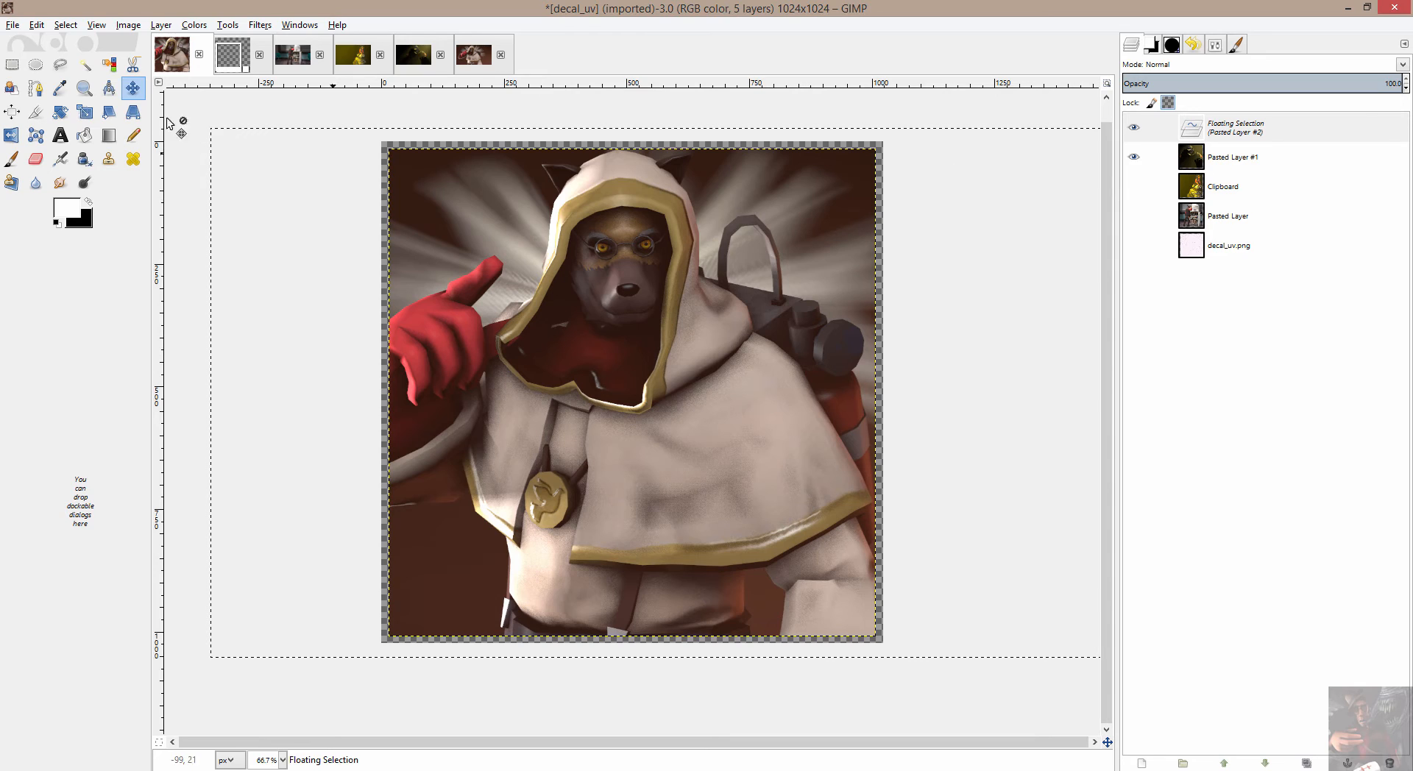
Scale the floating WolfMedic picture proportionally to a height of 1024 px
left_click(85, 112)
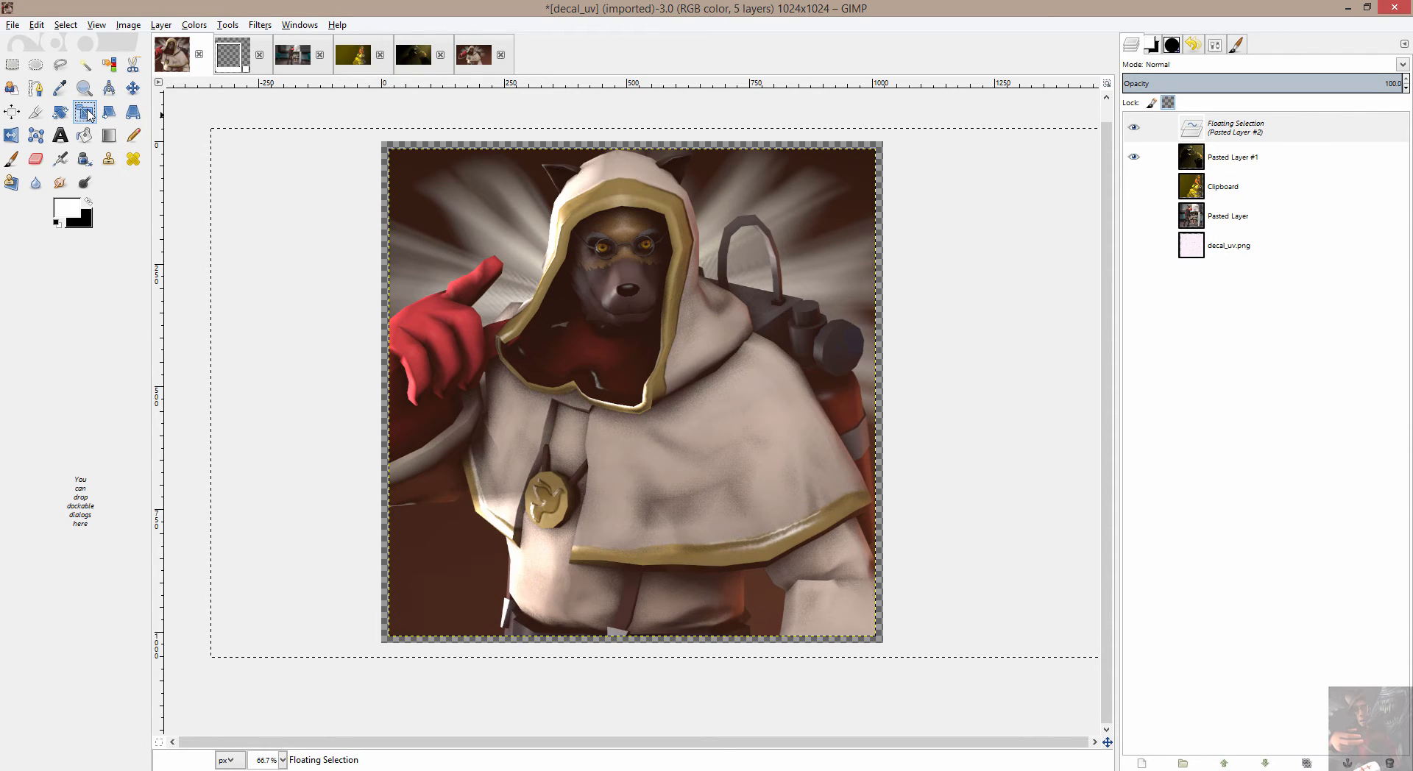
left_click(211, 131)
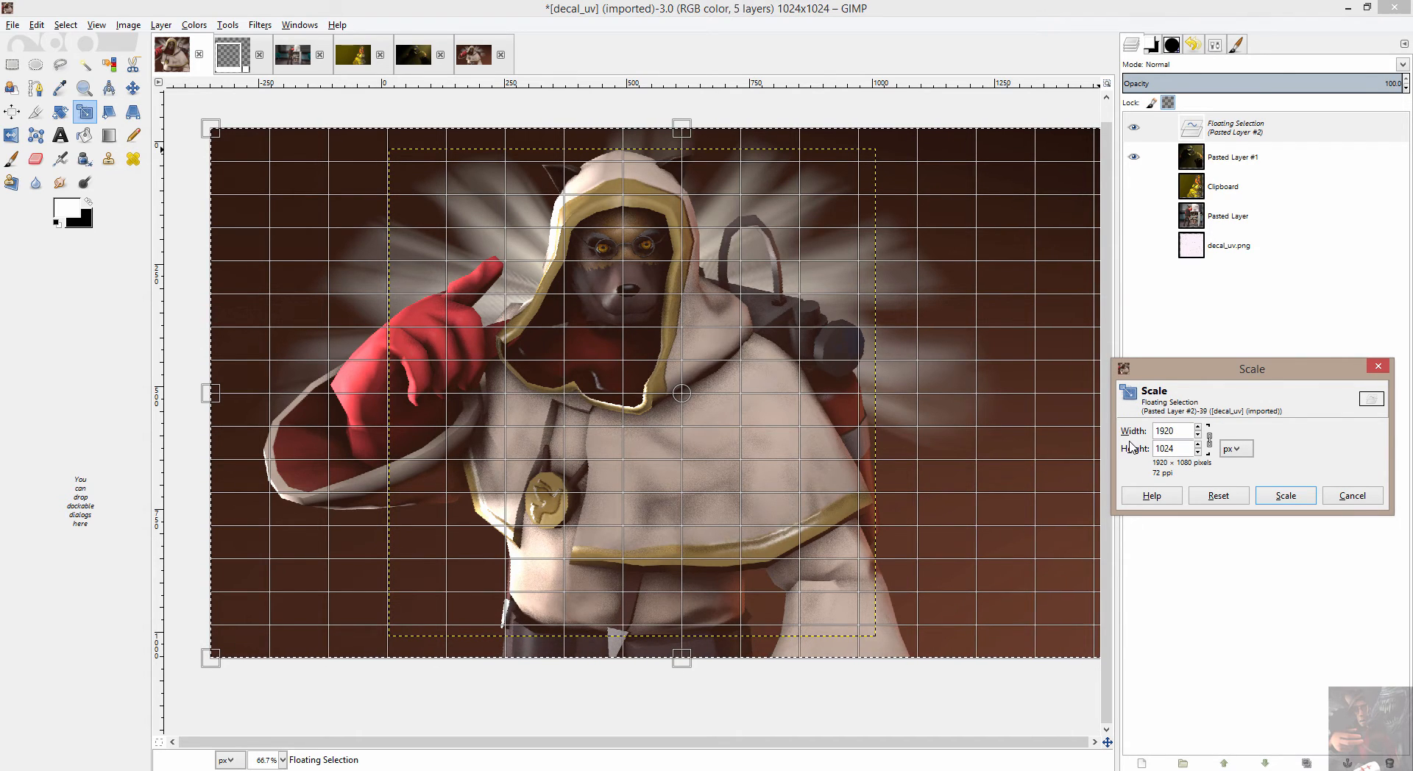
key("Tab")
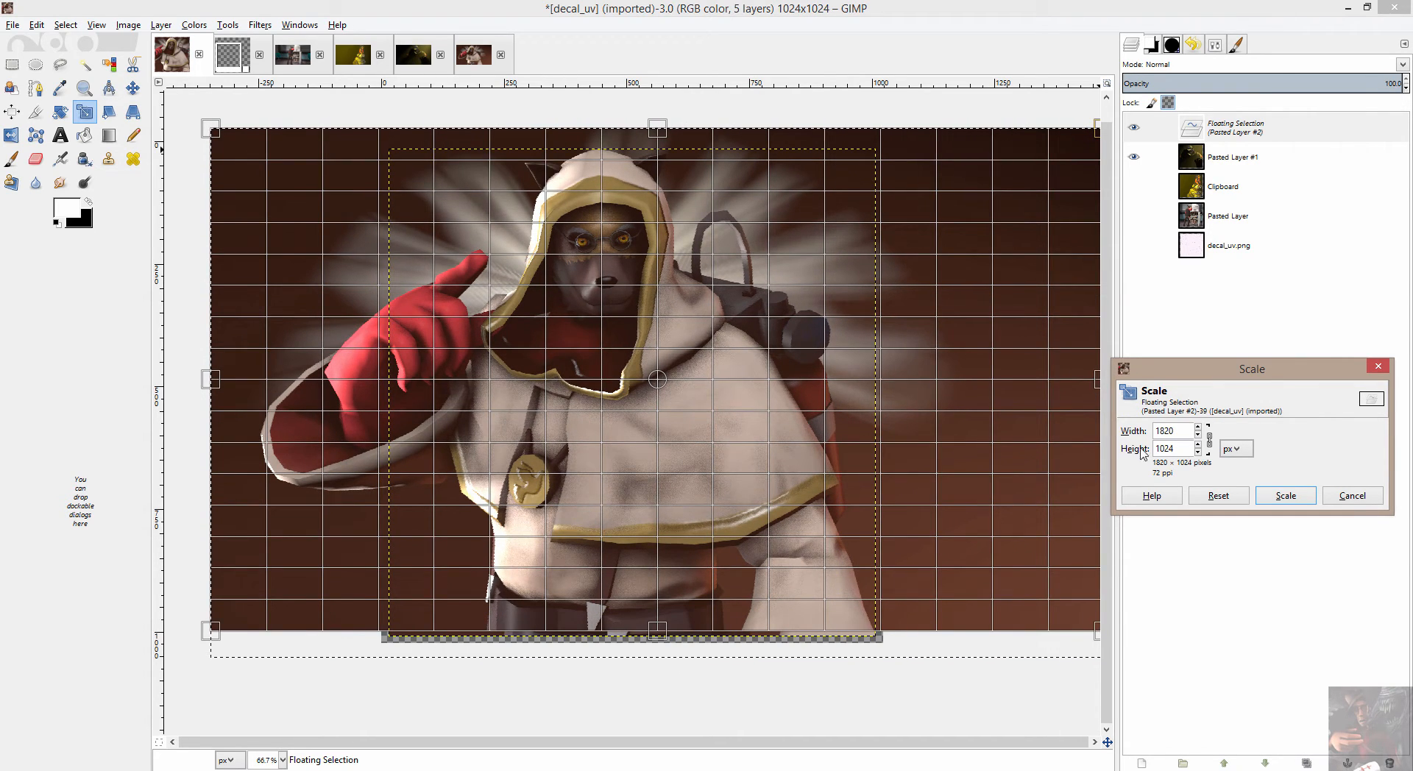
left_click(1285, 496)
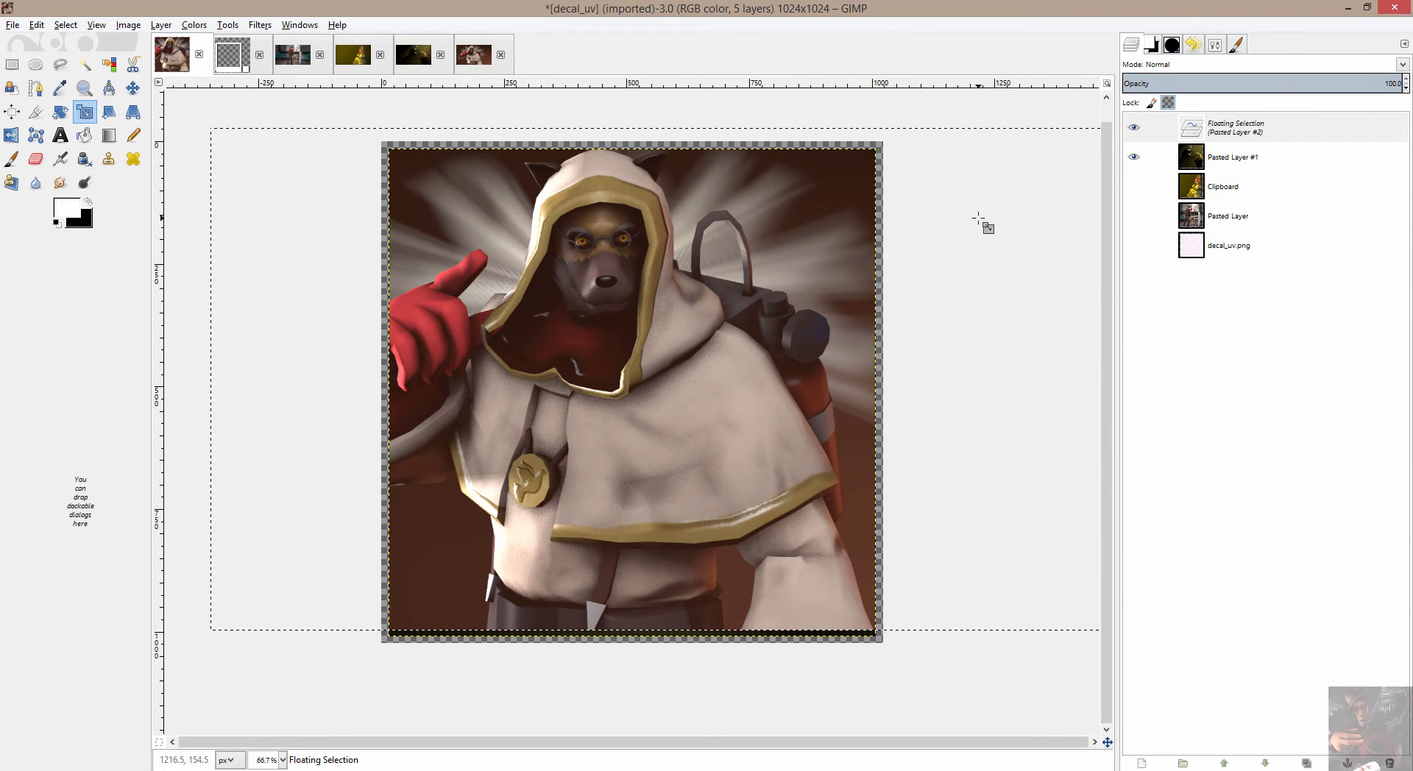
Move the floating picture right and down so it covers the canvas height, and turn it into a new layer
left_click(133, 89)
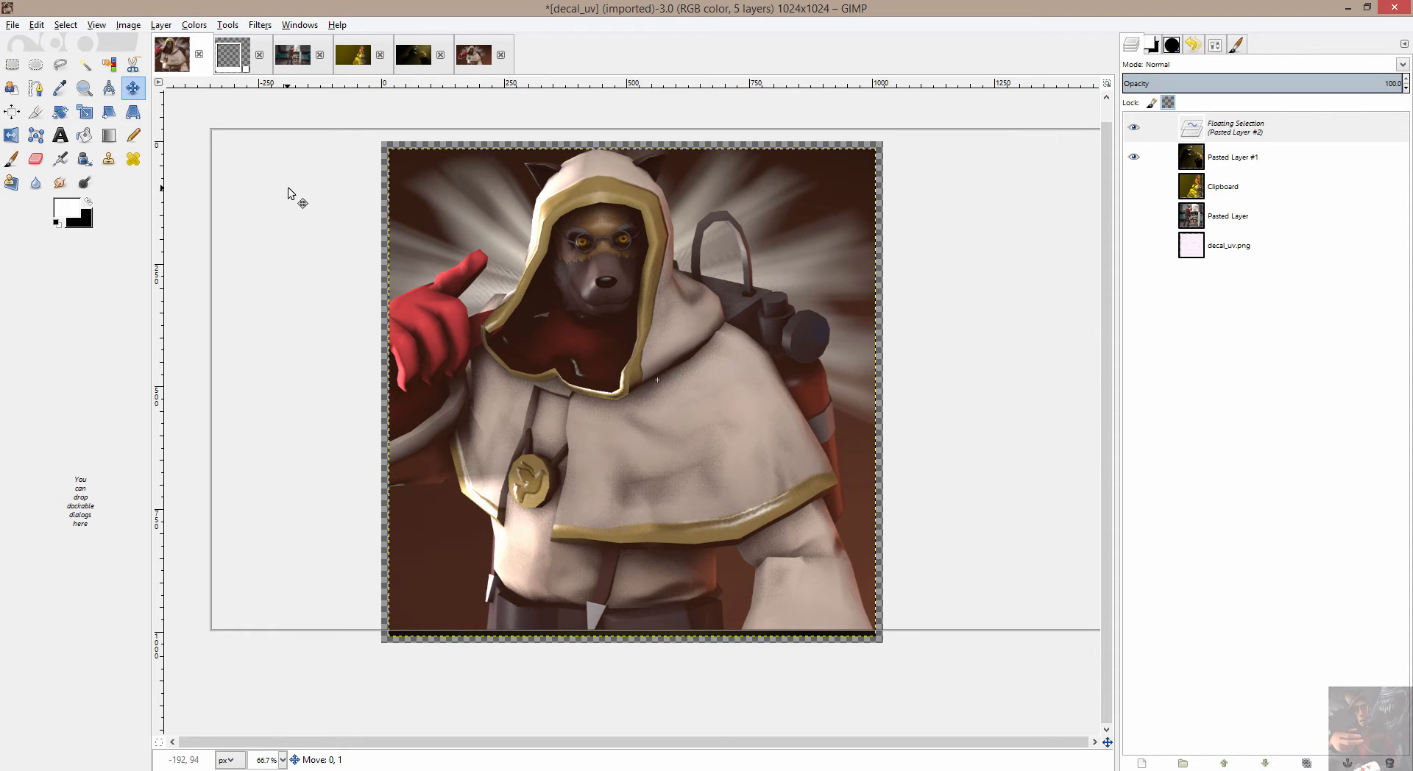
left_click_drag(288, 192, 332, 204)
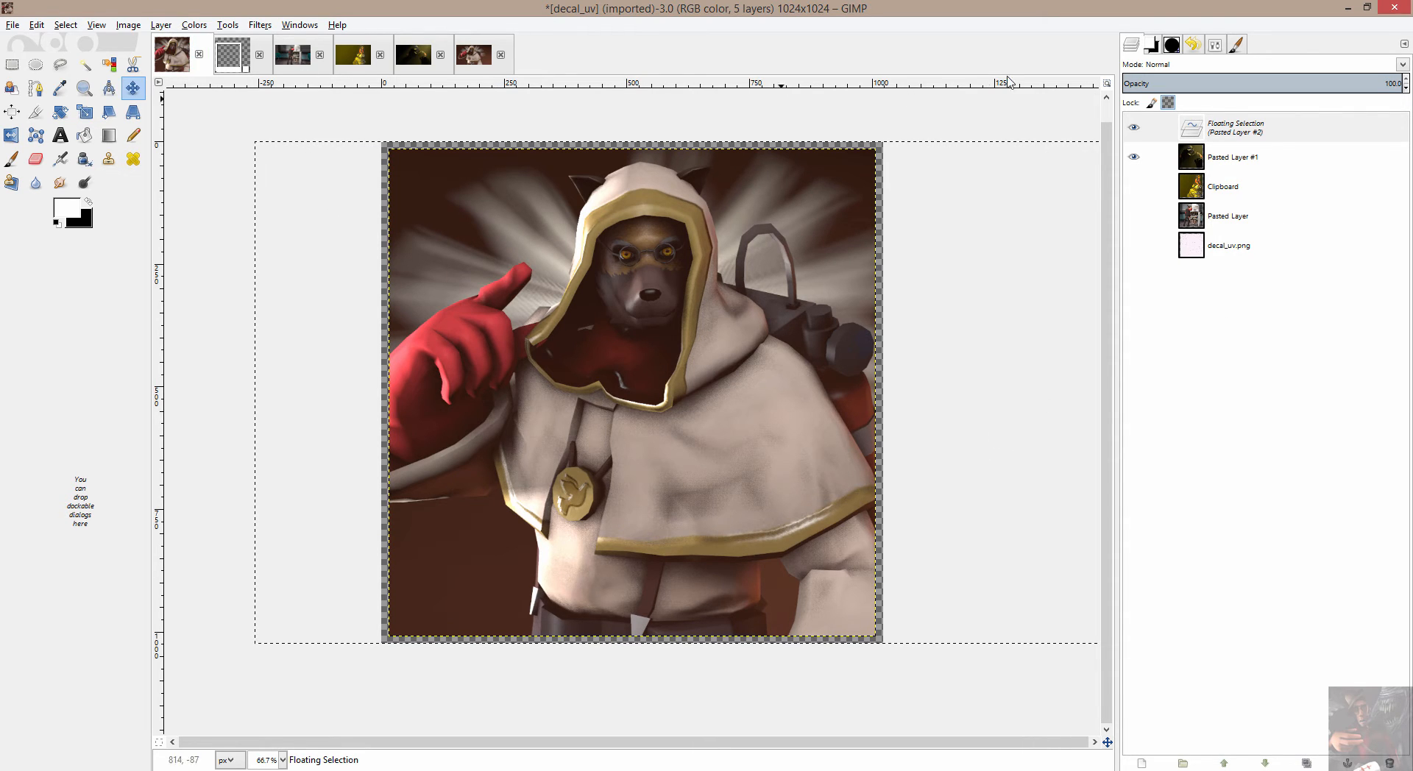
left_click(1298, 132)
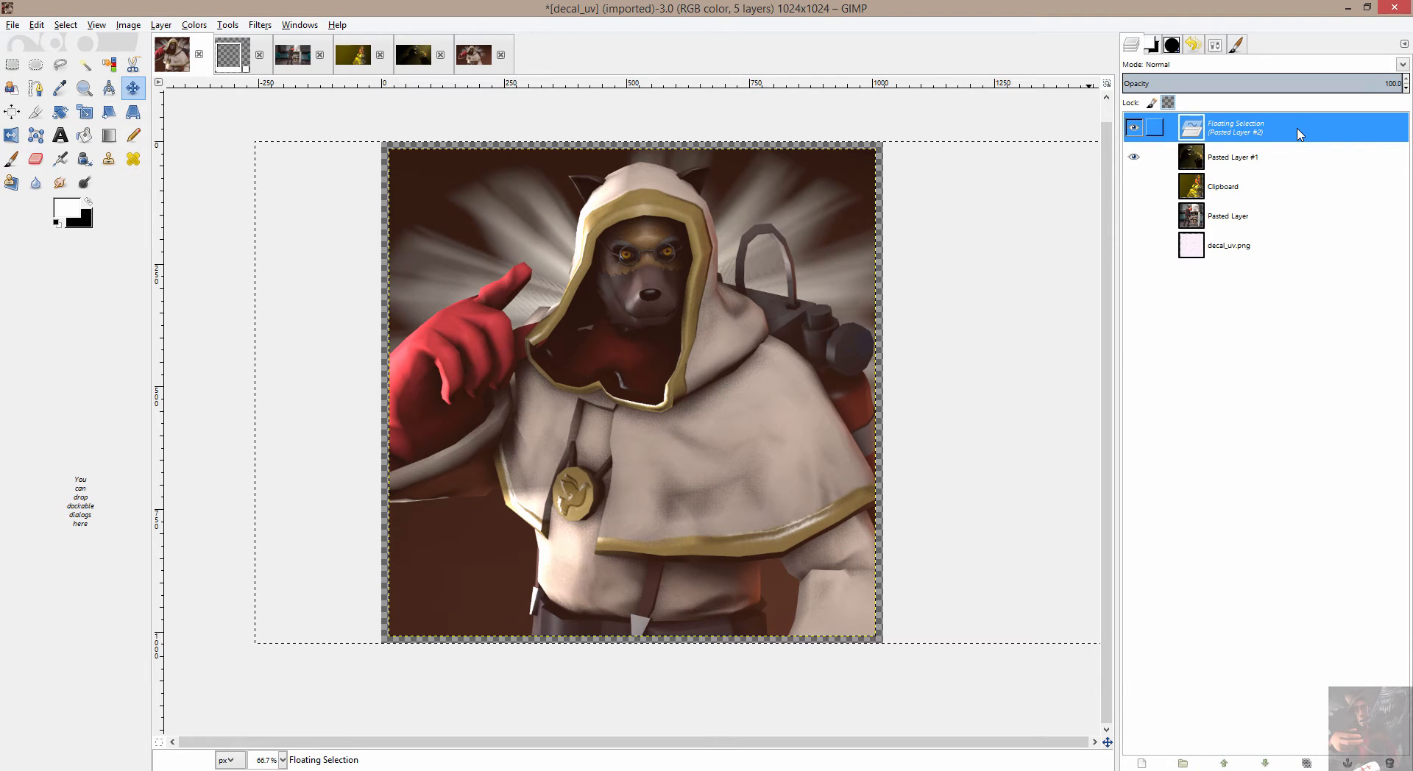
right_click(1298, 133)
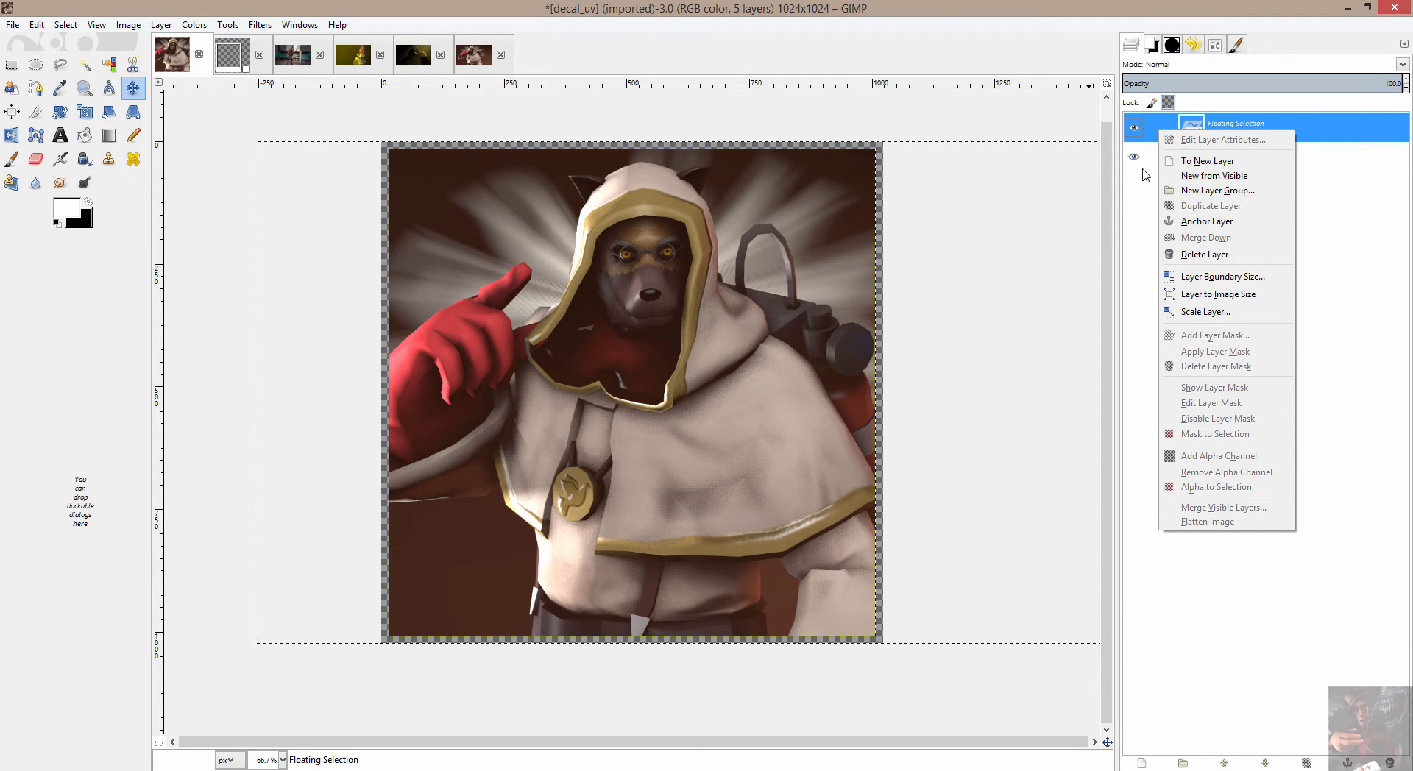
left_click(1204, 161)
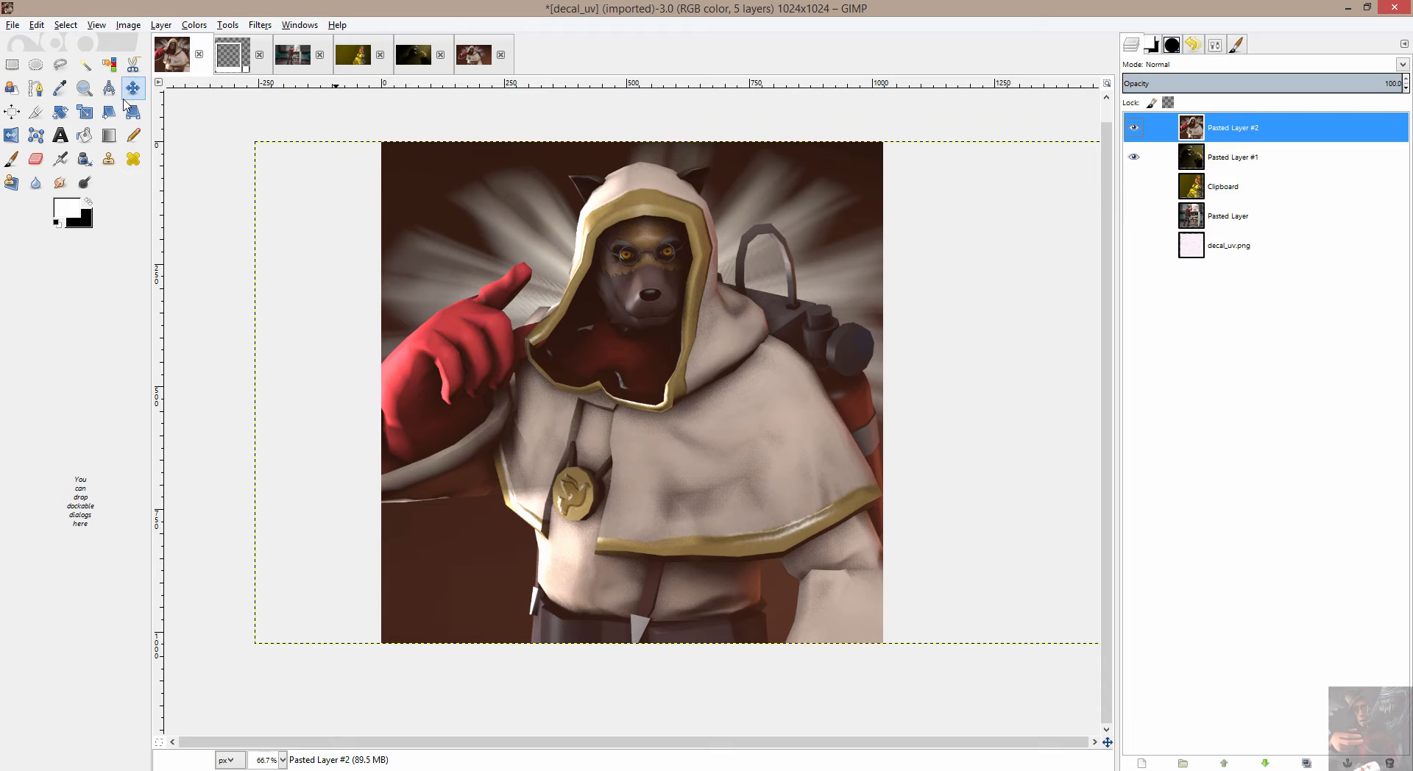
Show only the decal_uv.png layer, make it active and select its transparent border by color
left_click(168, 25)
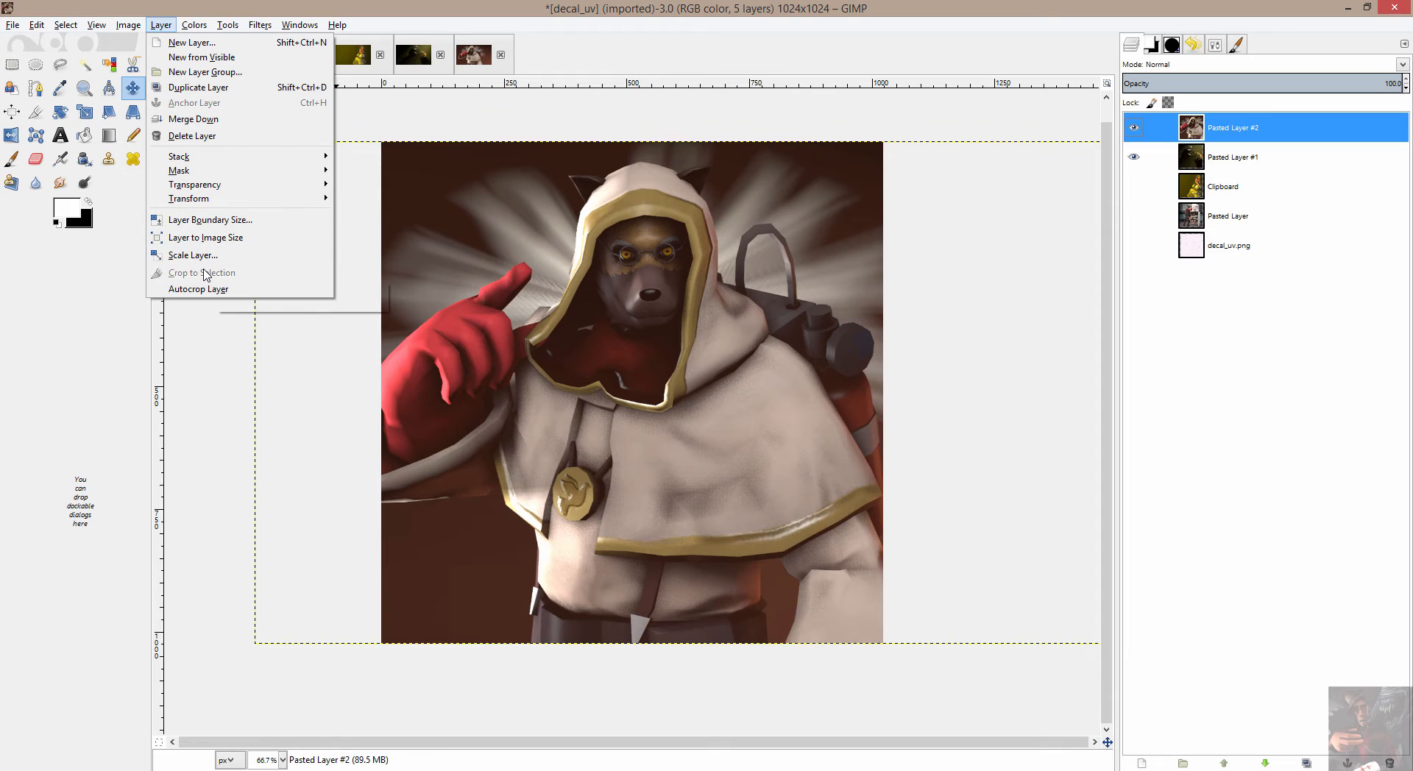
left_click(580, 116)
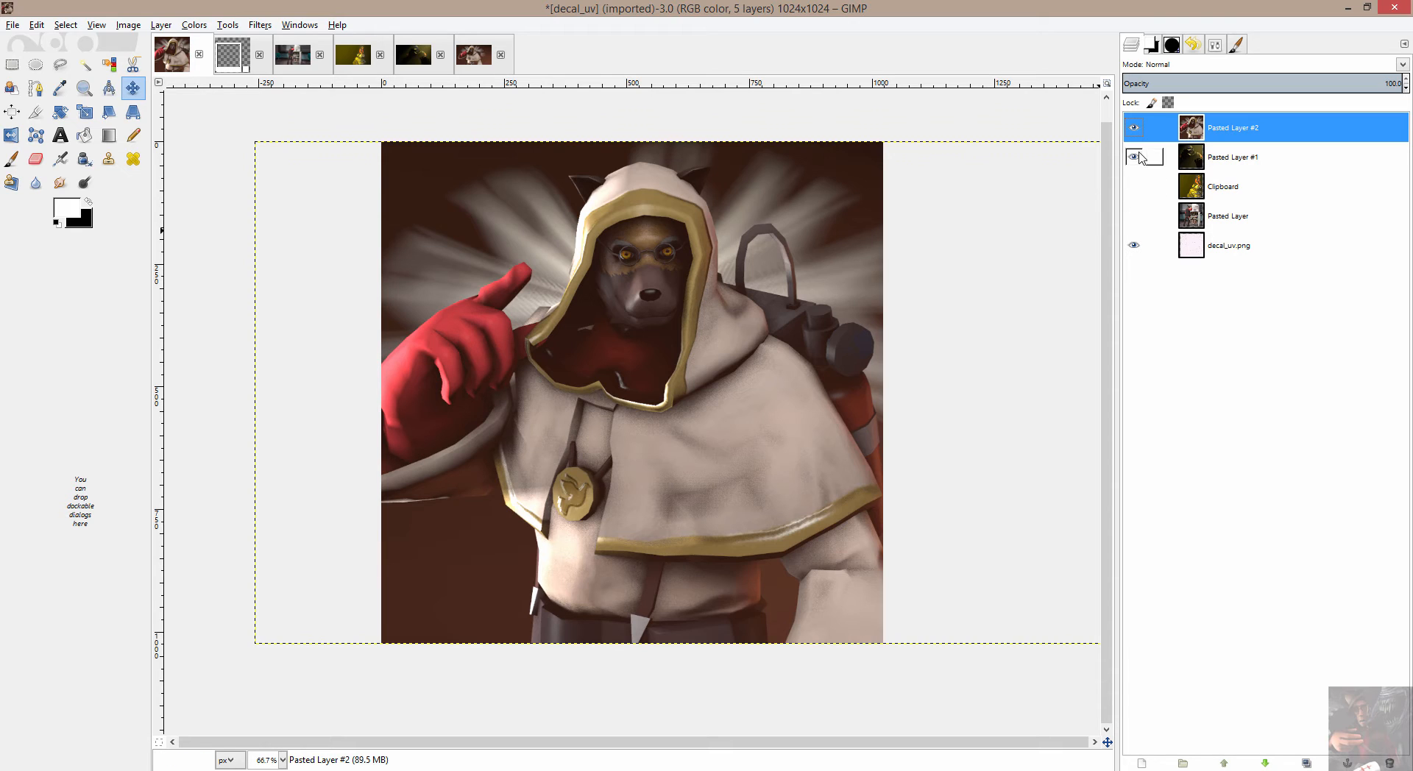
left_click(1133, 128)
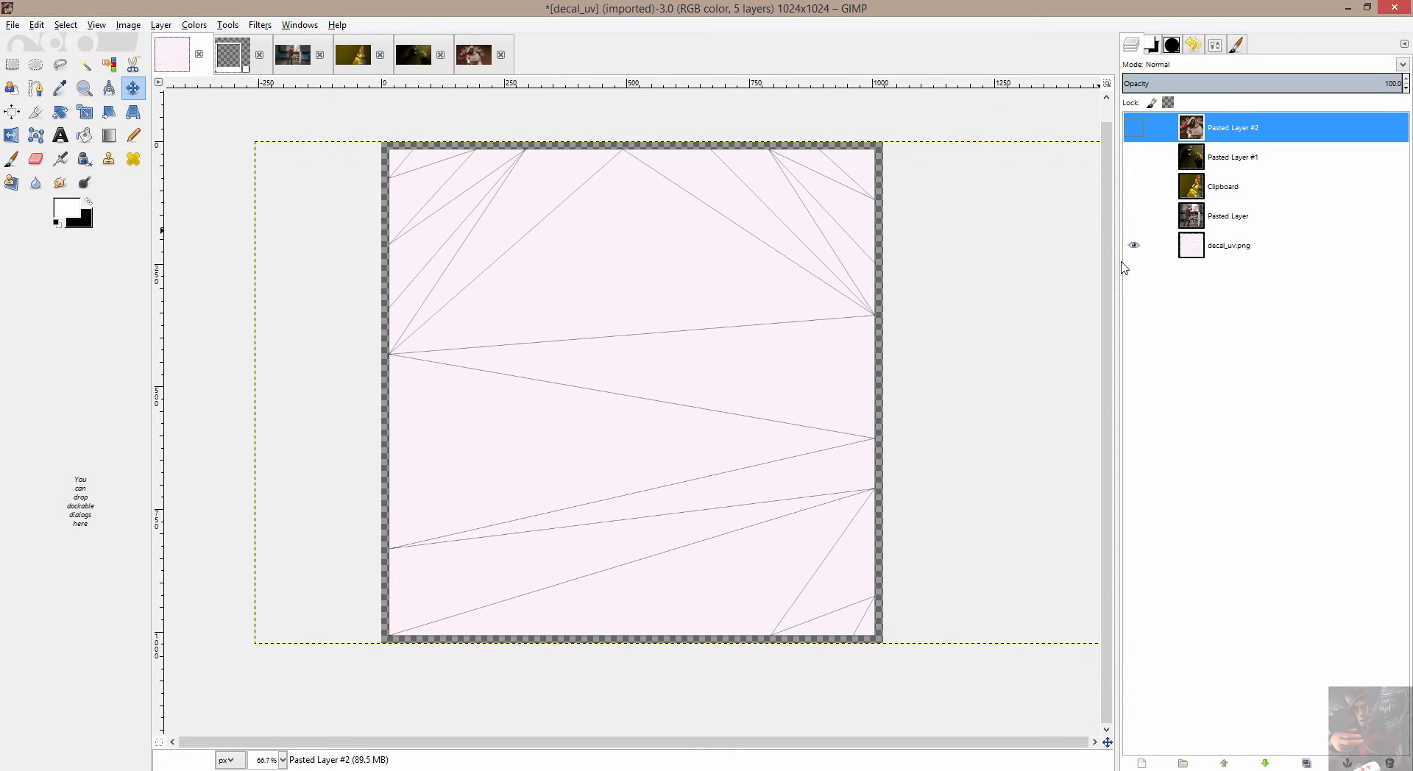
left_click(109, 65)
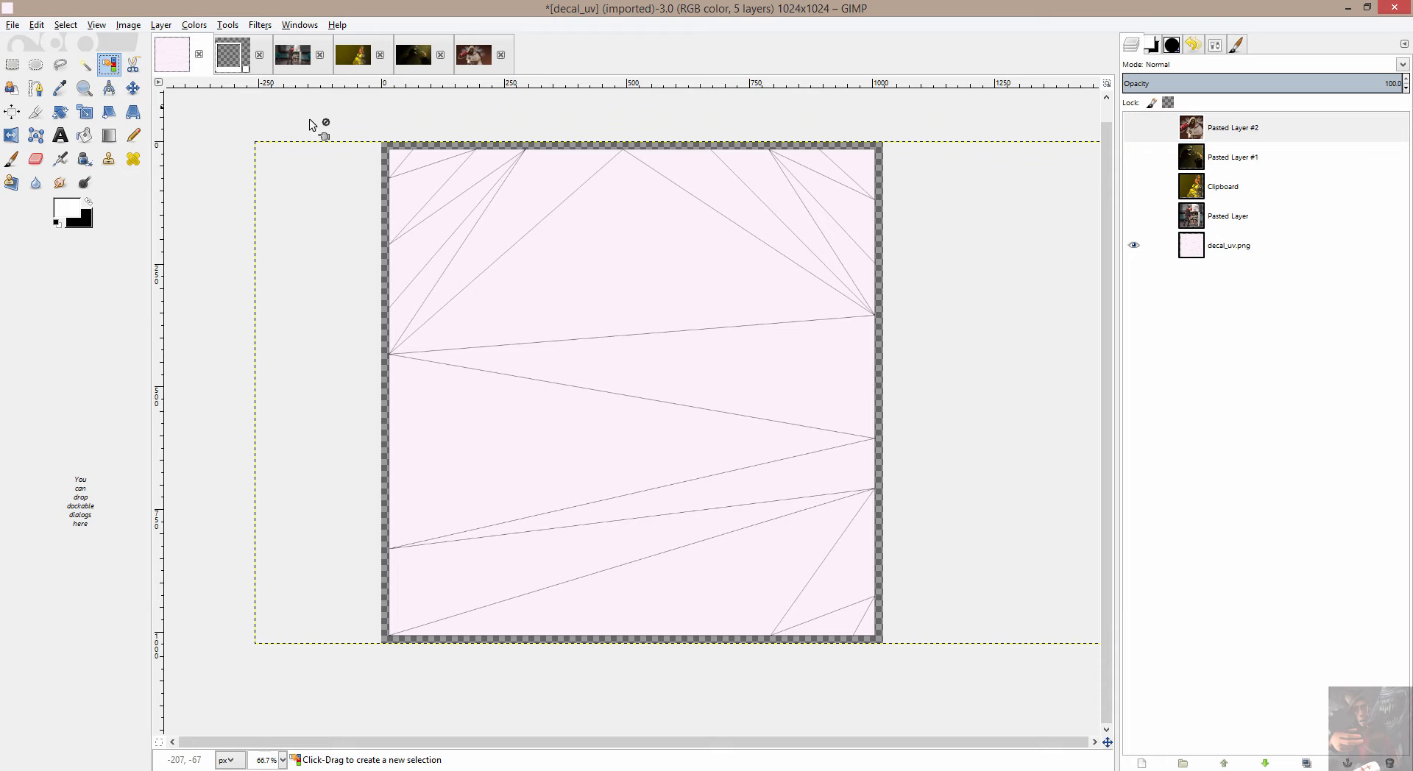
left_click(407, 144)
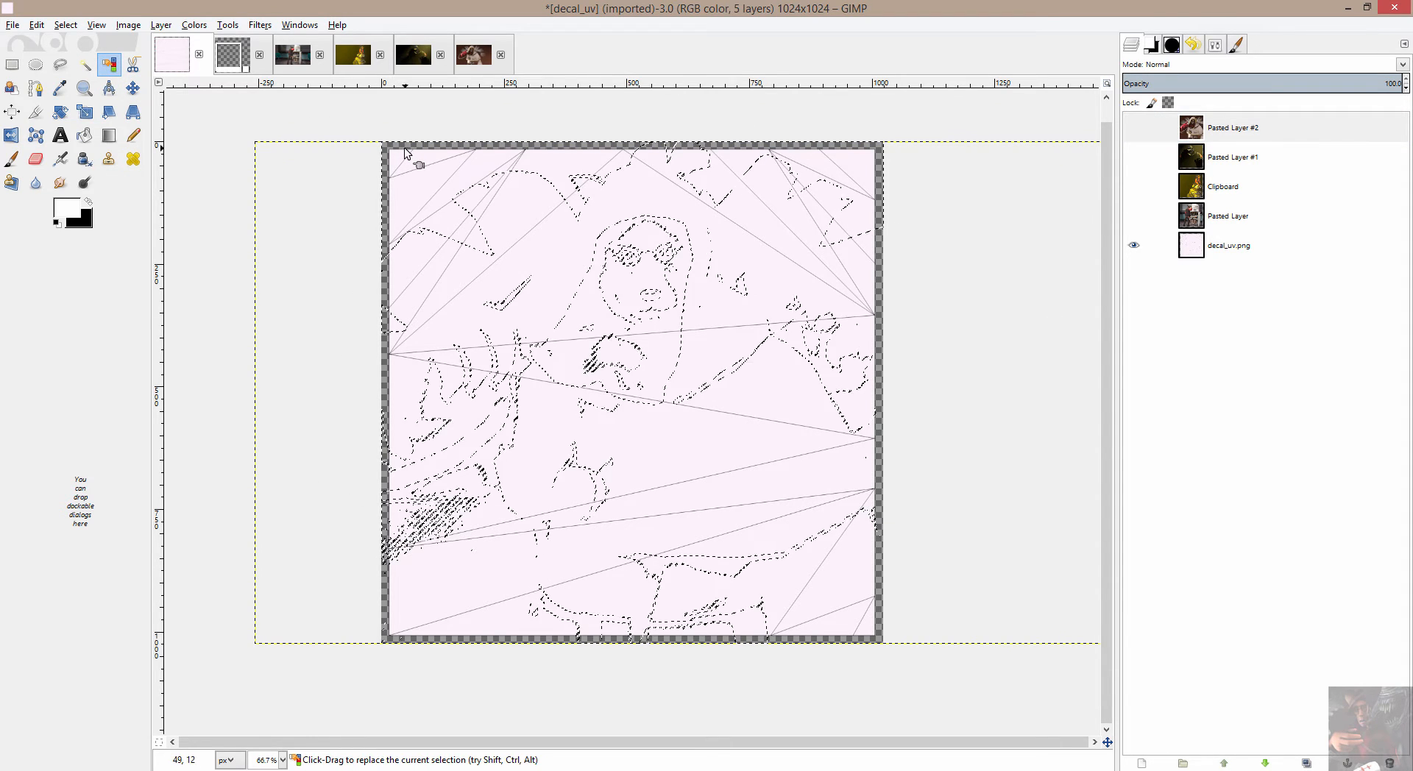
left_click(1232, 249)
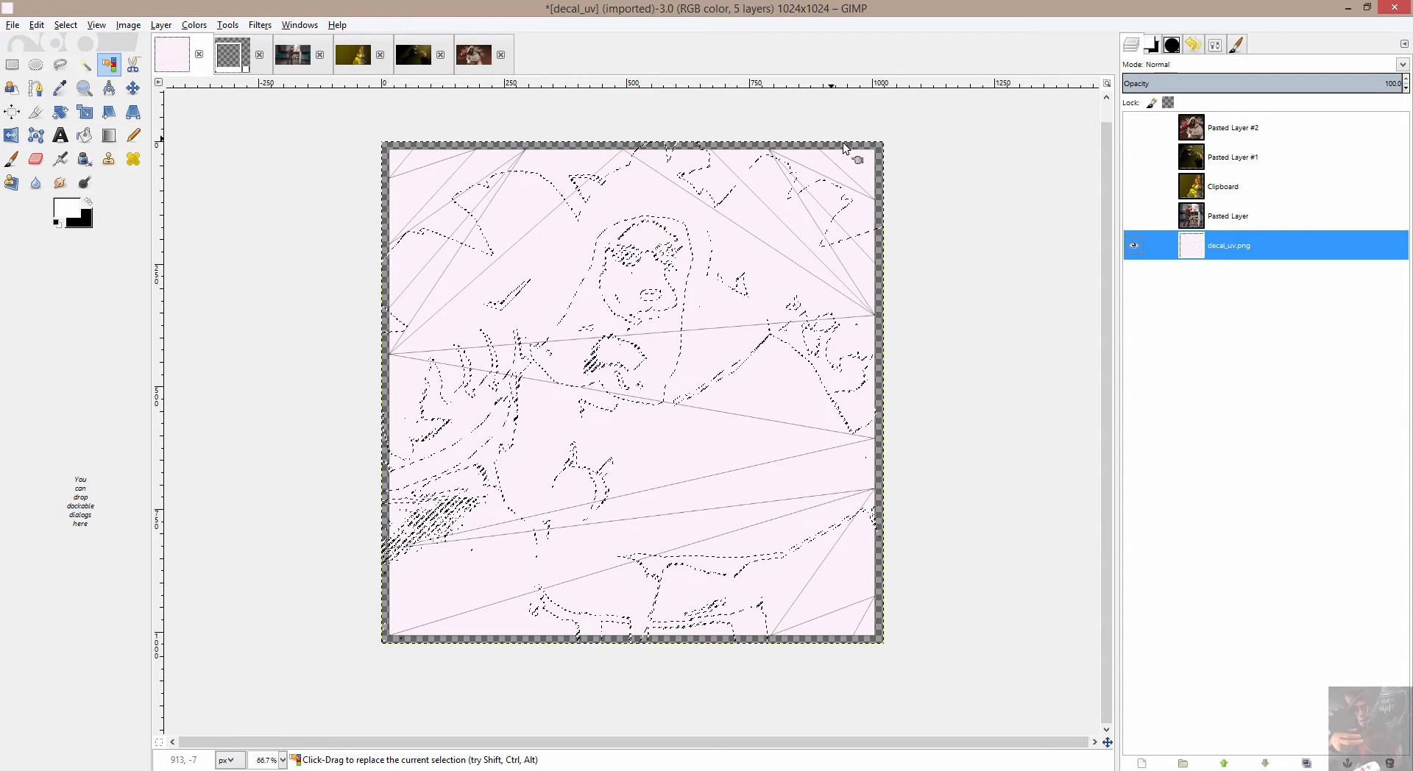
left_click(880, 144)
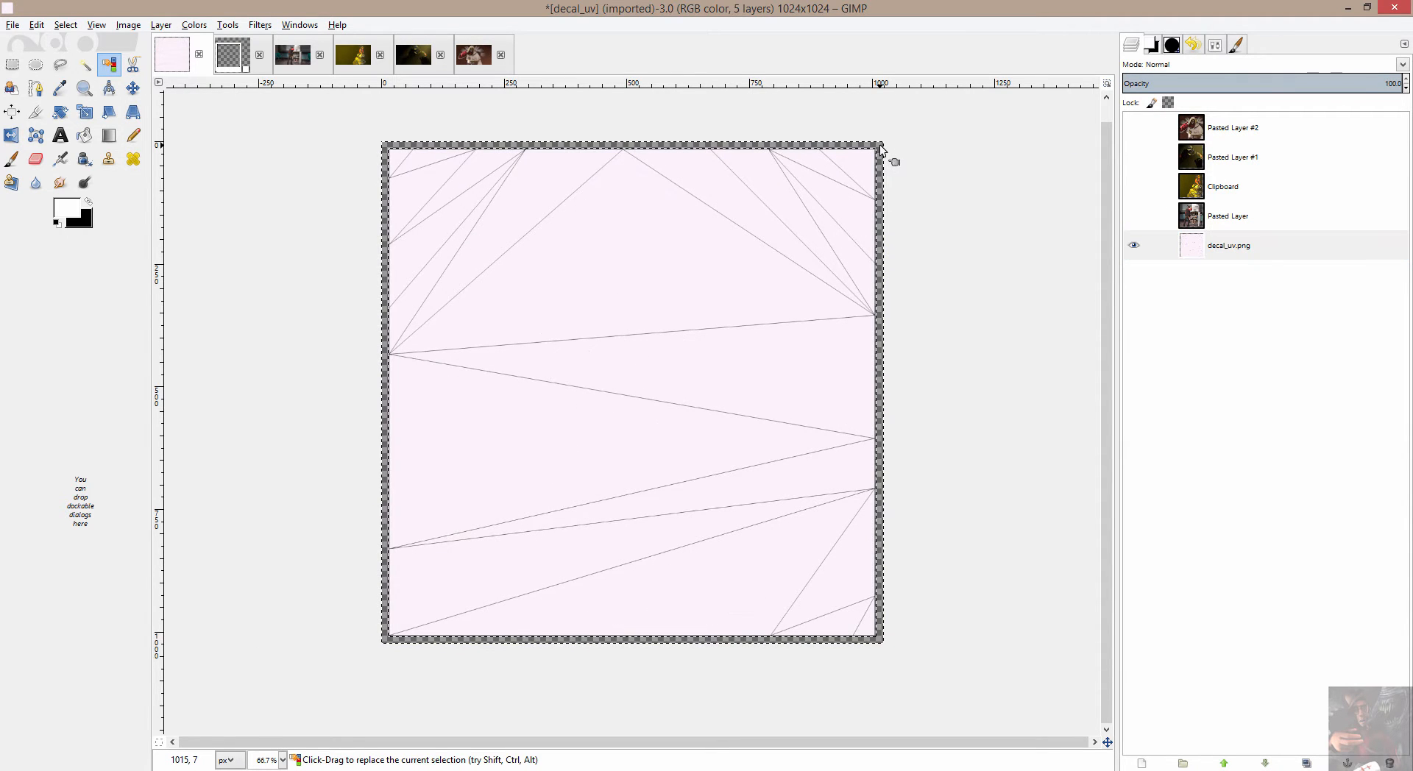
Invert the border selection so it covers the decal area
left_click(65, 25)
left_click(72, 27)
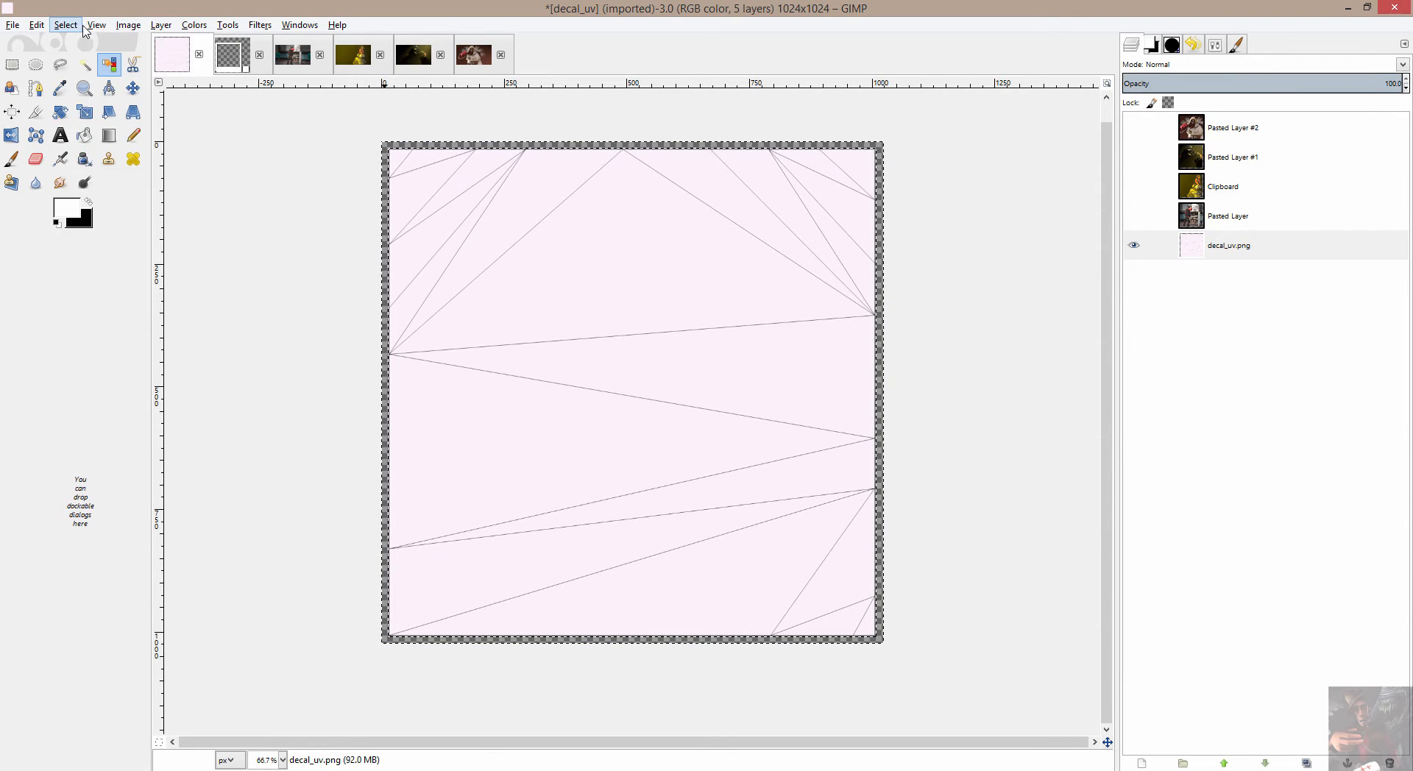
left_click(71, 26)
left_click(88, 80)
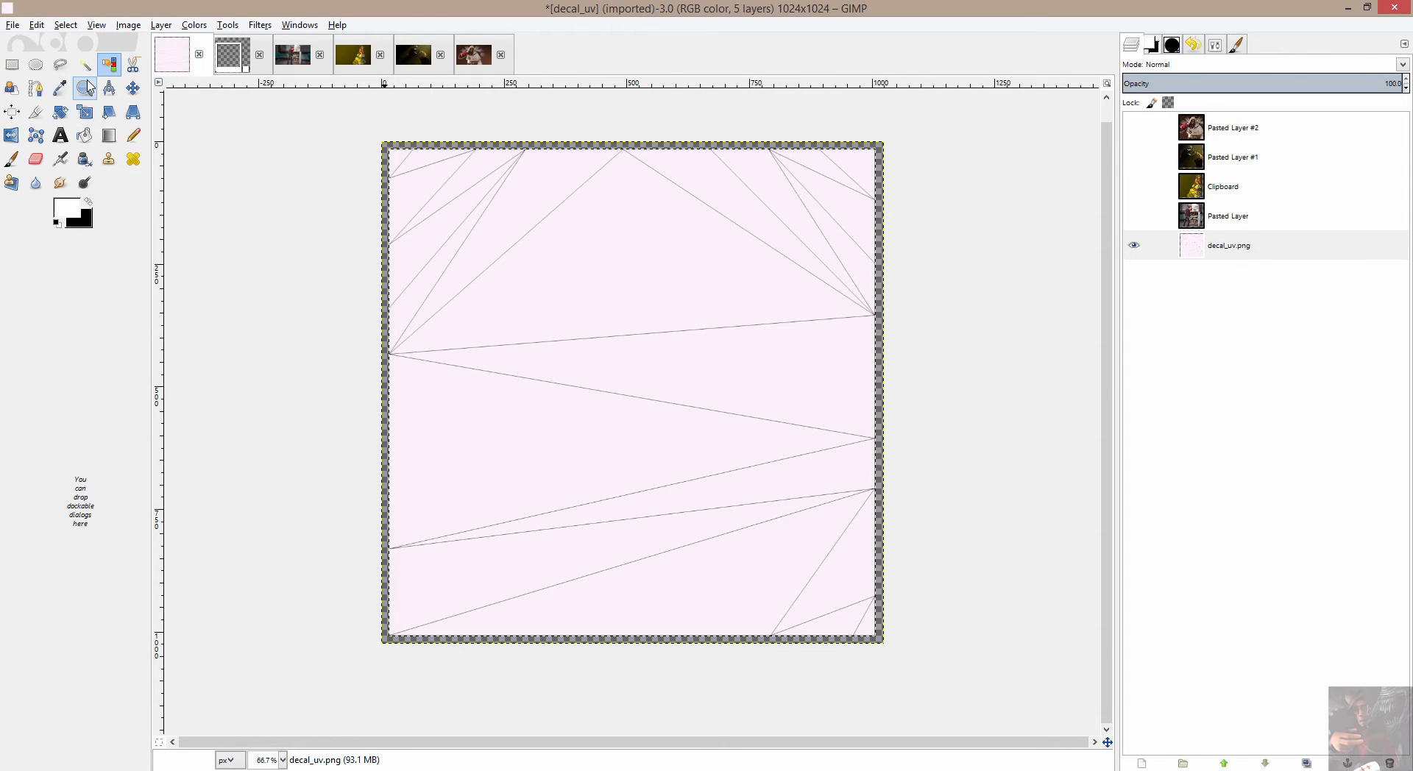
Crop Pasted Layer #2 to the selected decal area and show the layer
left_click(1248, 132)
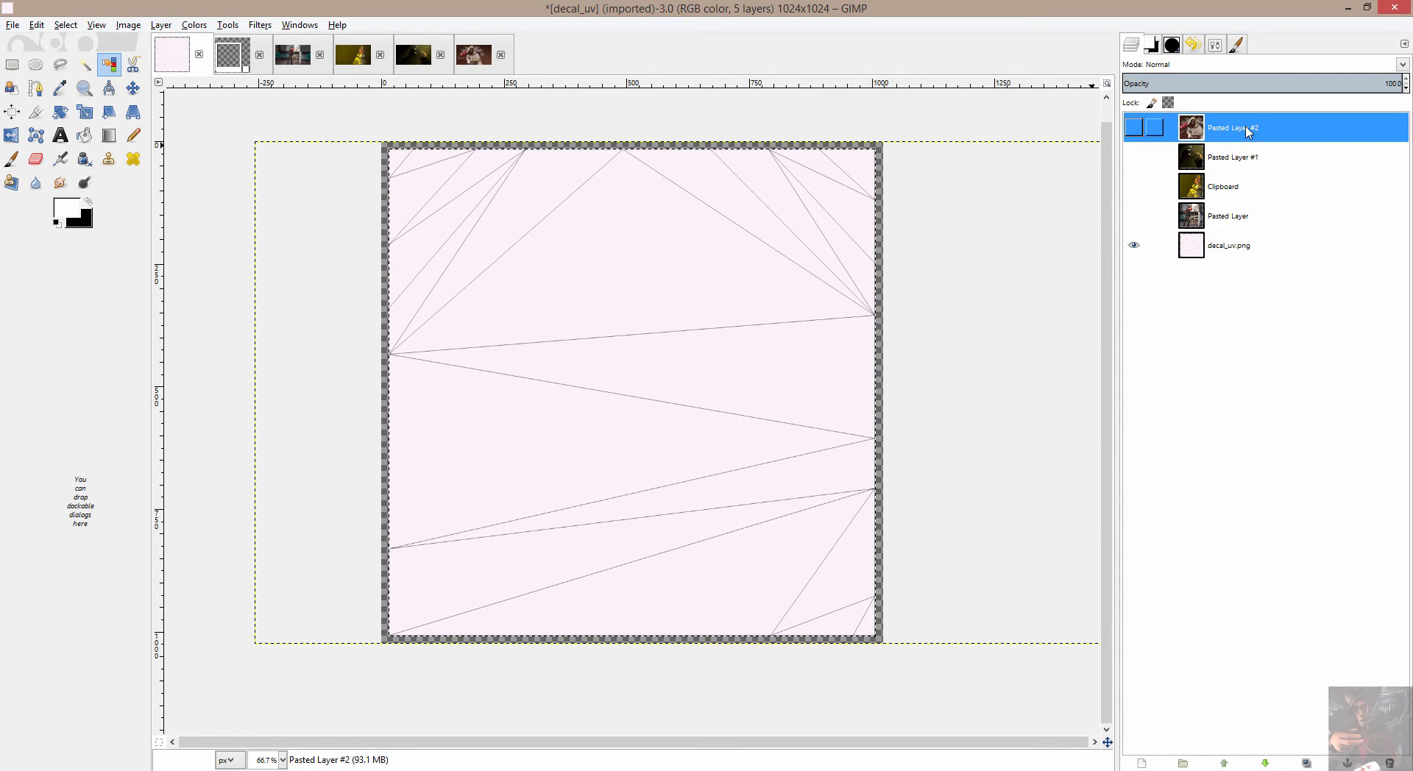
left_click(160, 25)
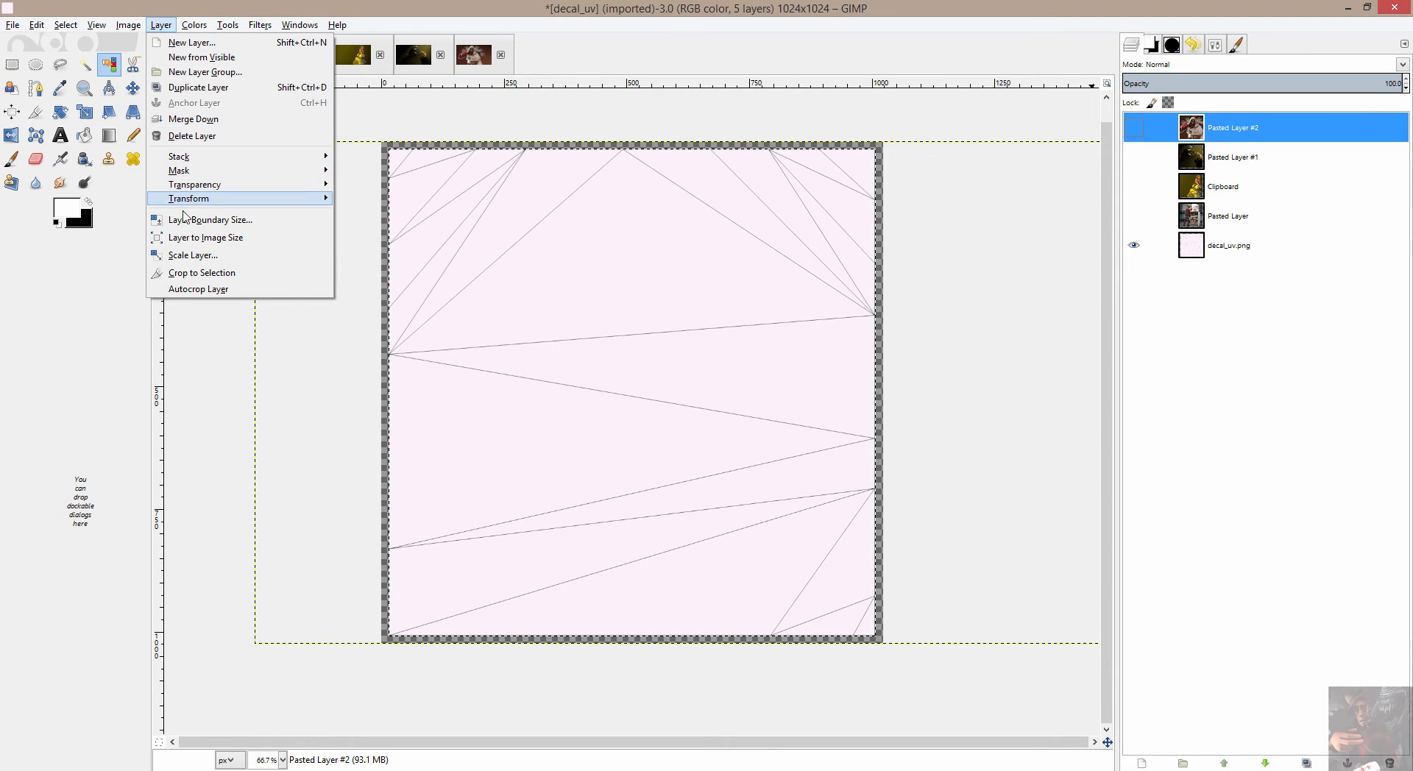
left_click(189, 273)
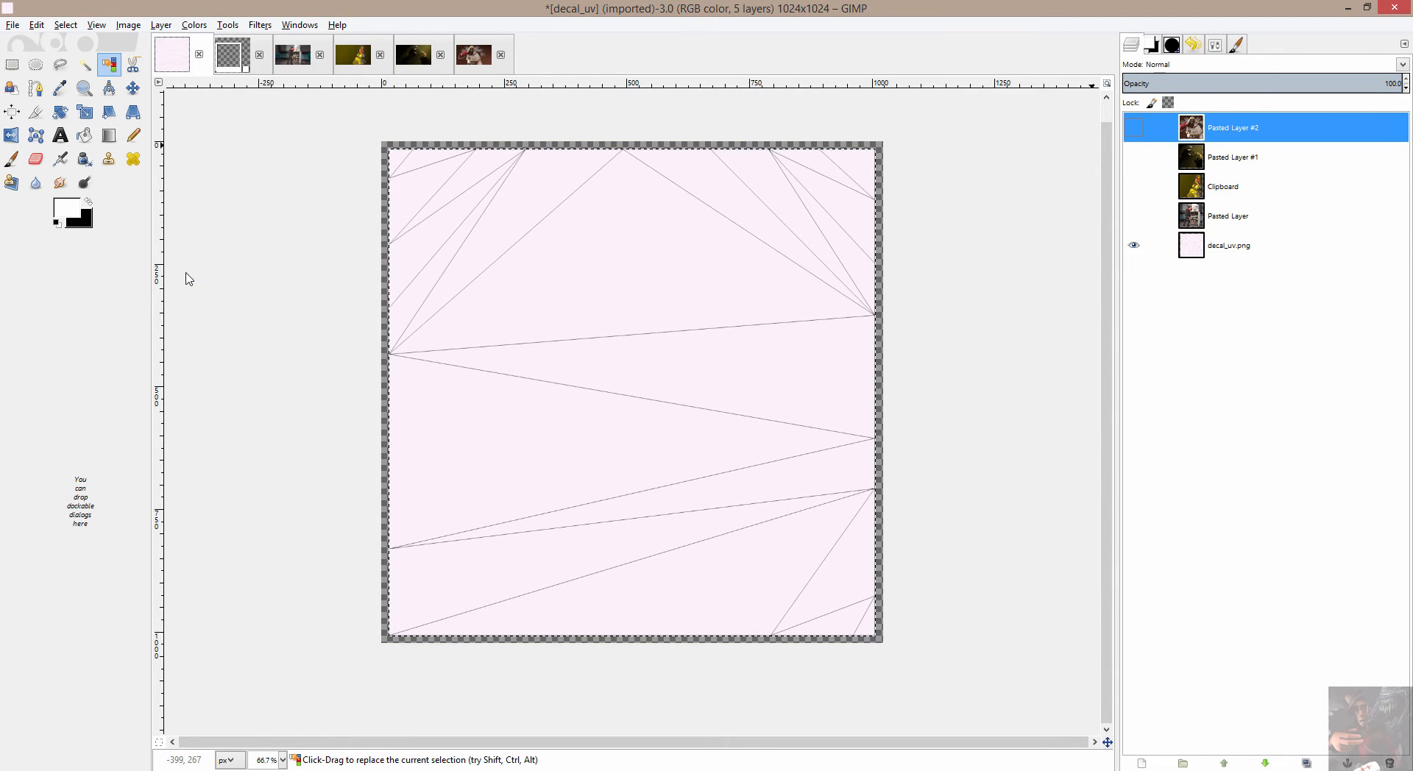
left_click(1134, 127)
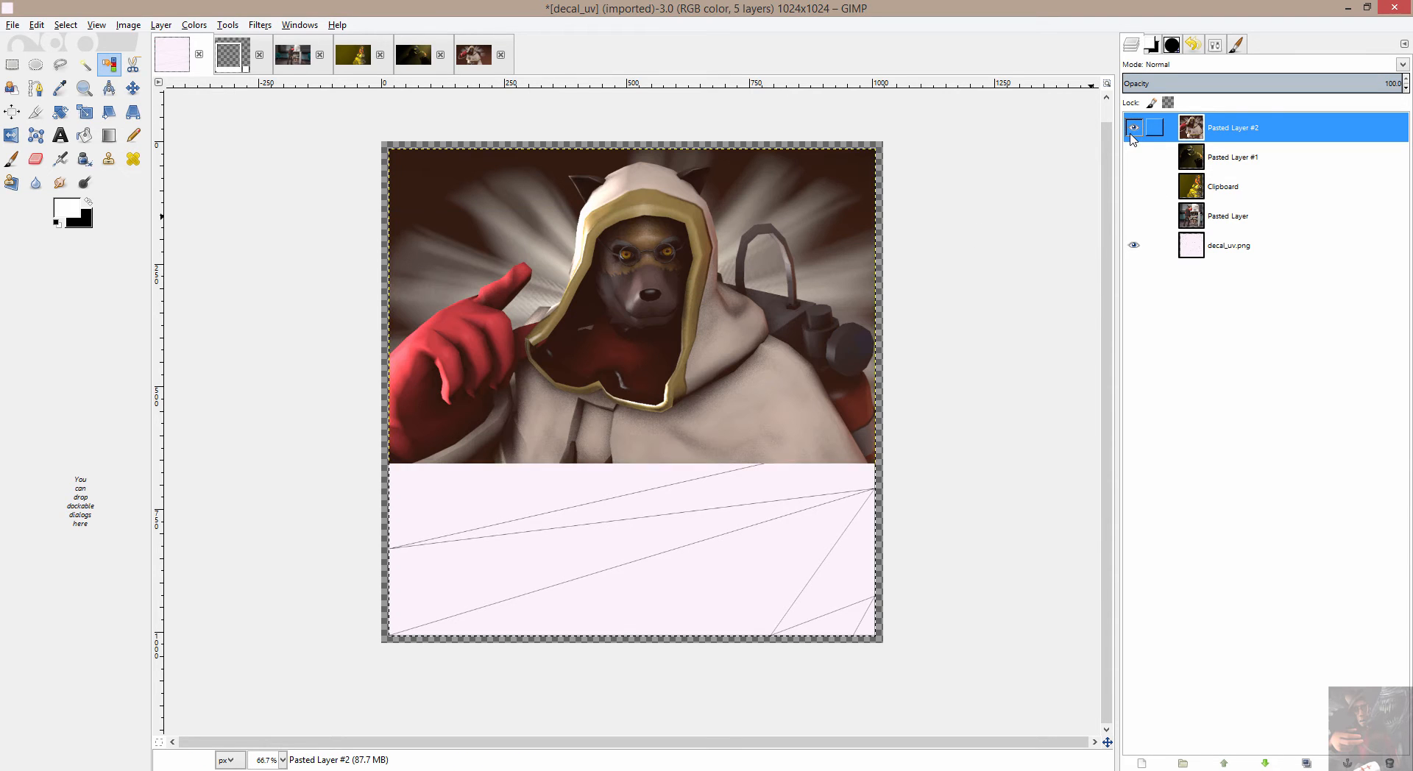
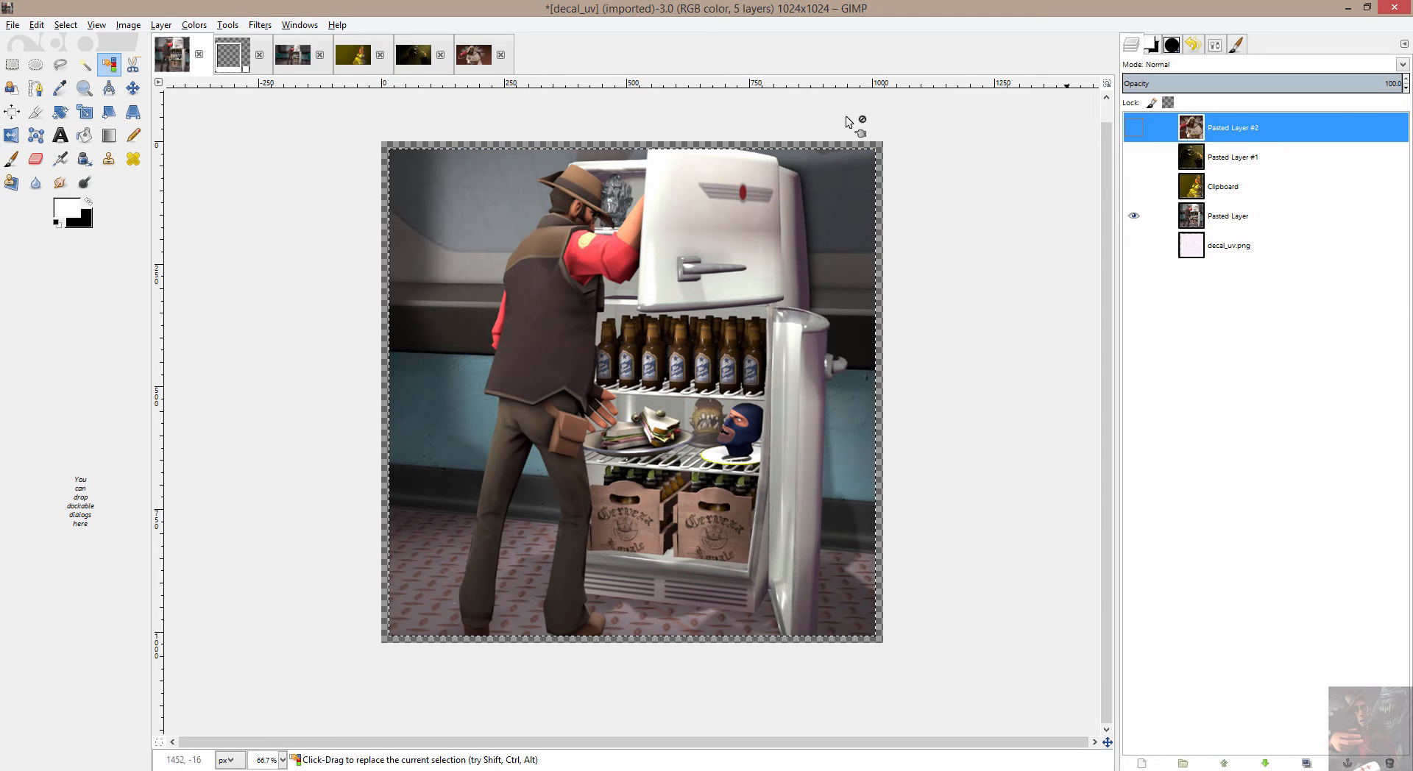
Export the refrigerator picture as photo1.png into the photoproject folder
left_click(8, 26)
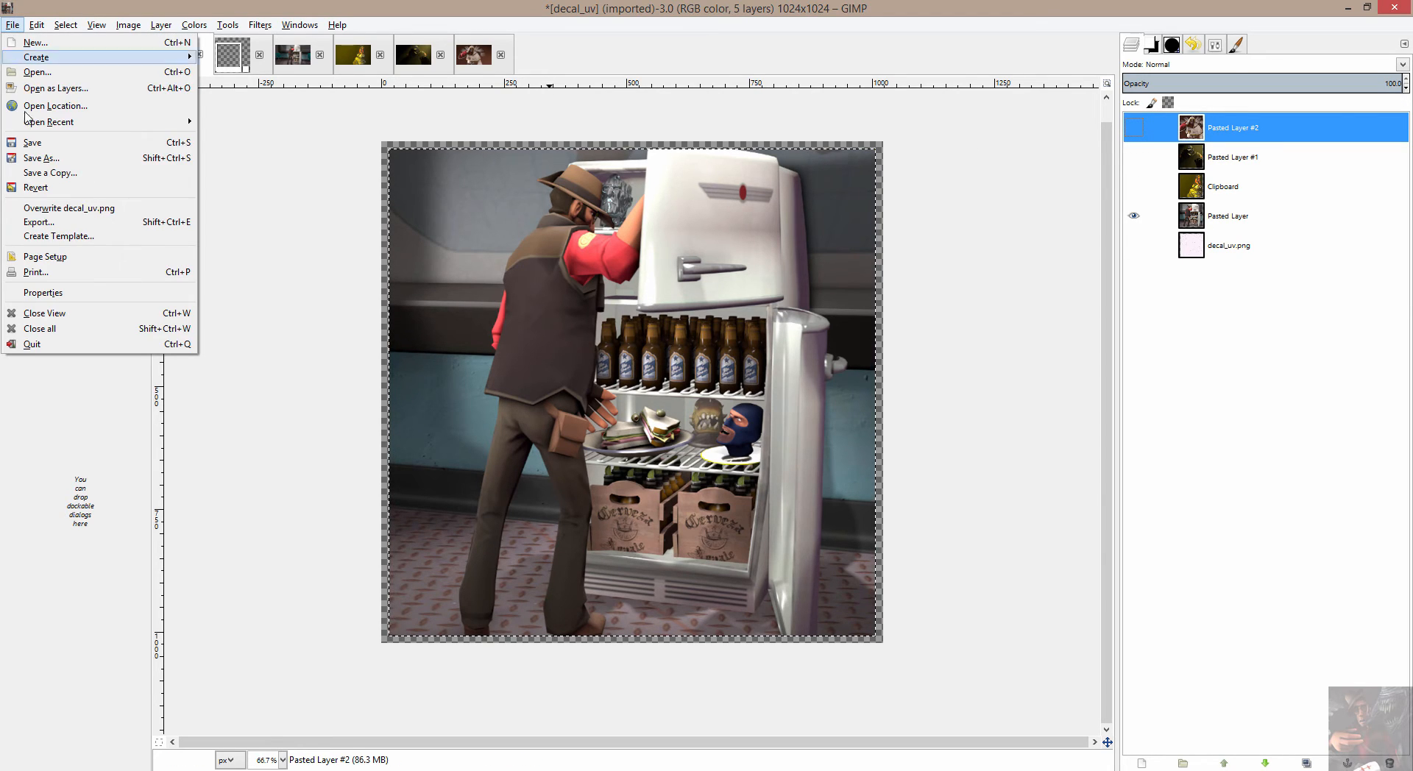
left_click(41, 225)
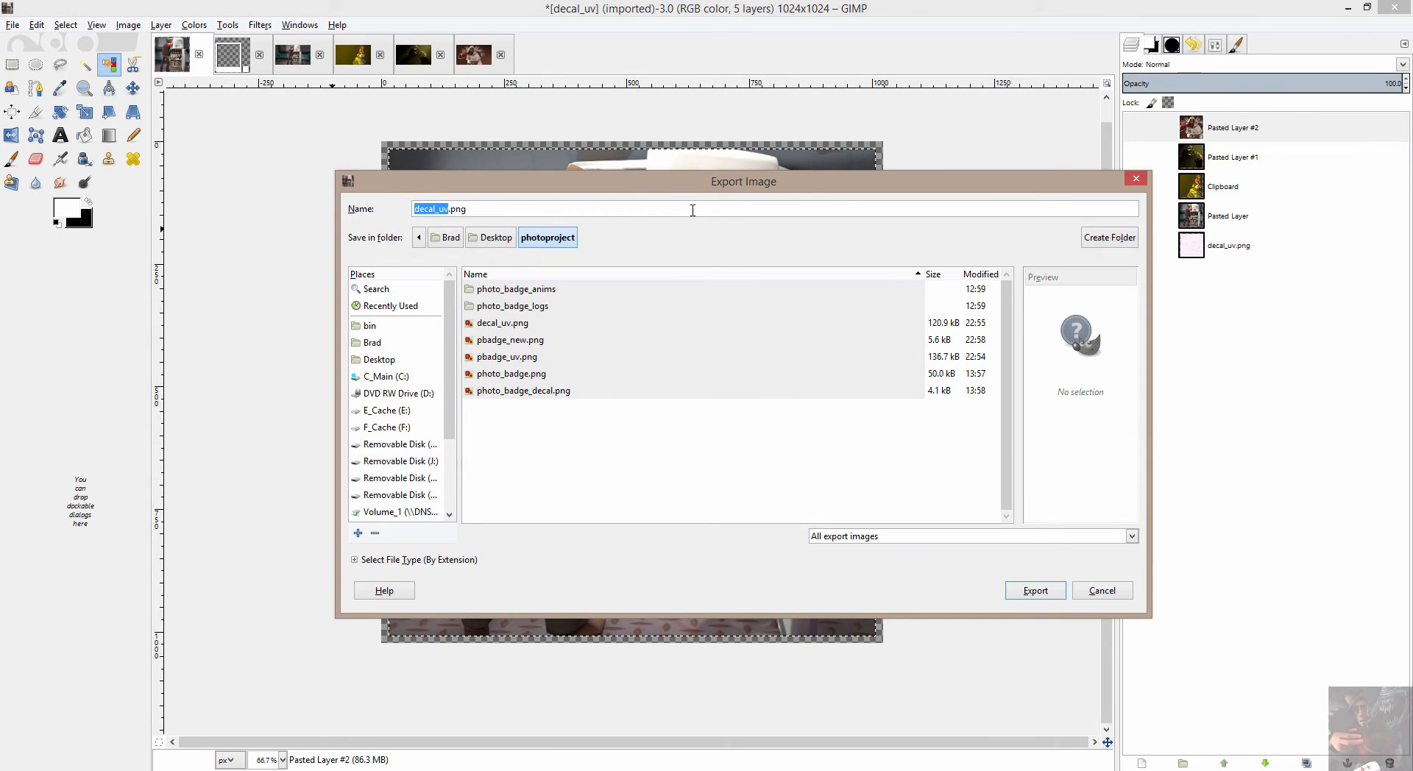
type("photo1")
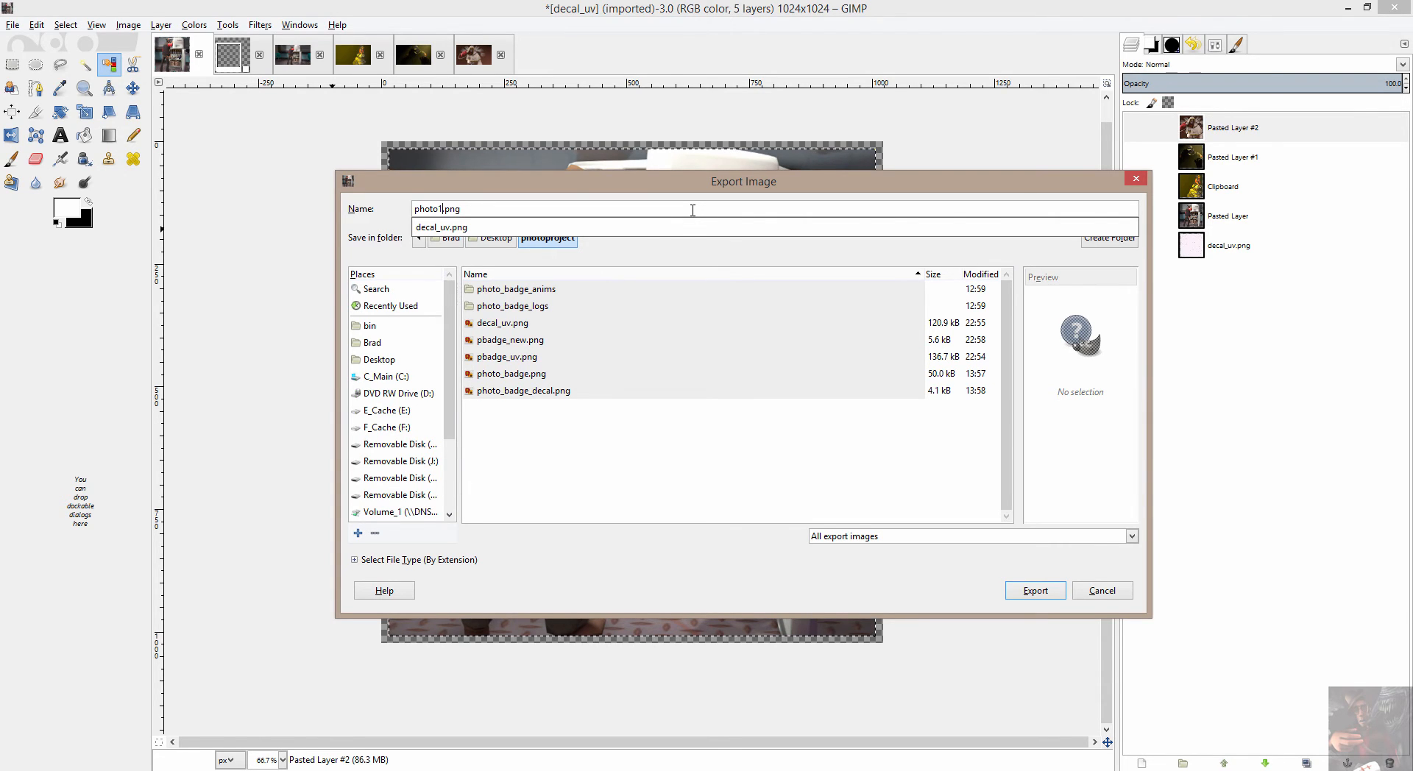
key("Return")
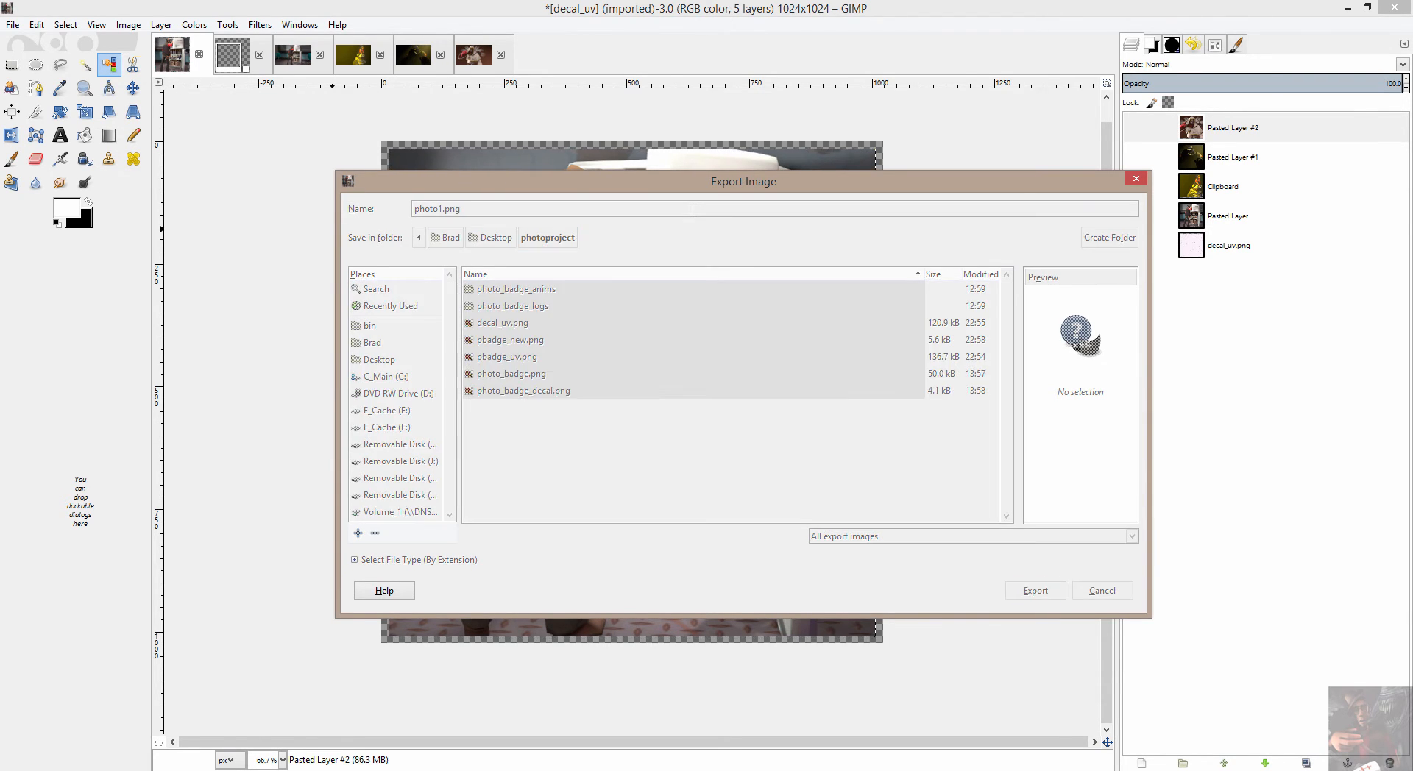
left_click(712, 528)
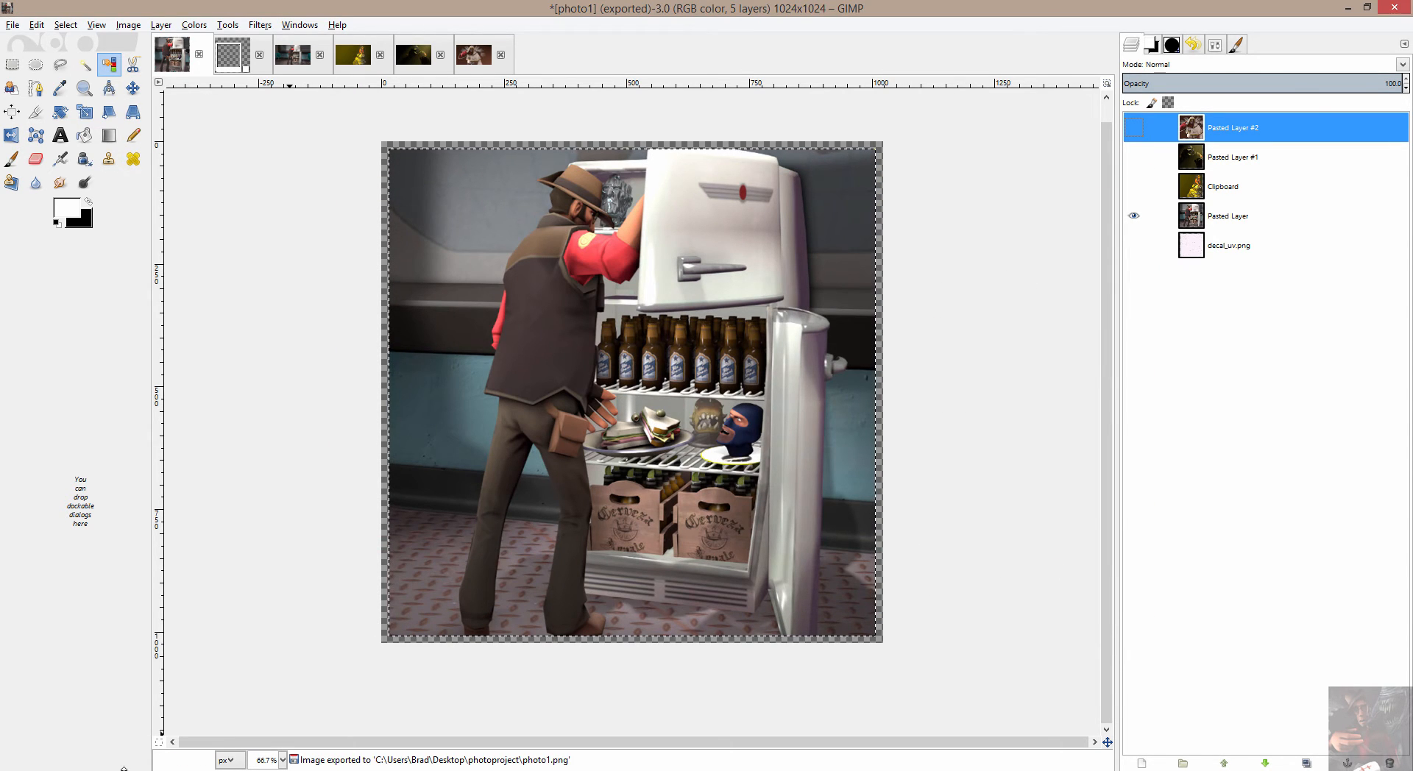
Switch to File Explorer and preview the exported photo1.png in the desktop's photoproject folder, then return to GIMP
left_click(279, 770)
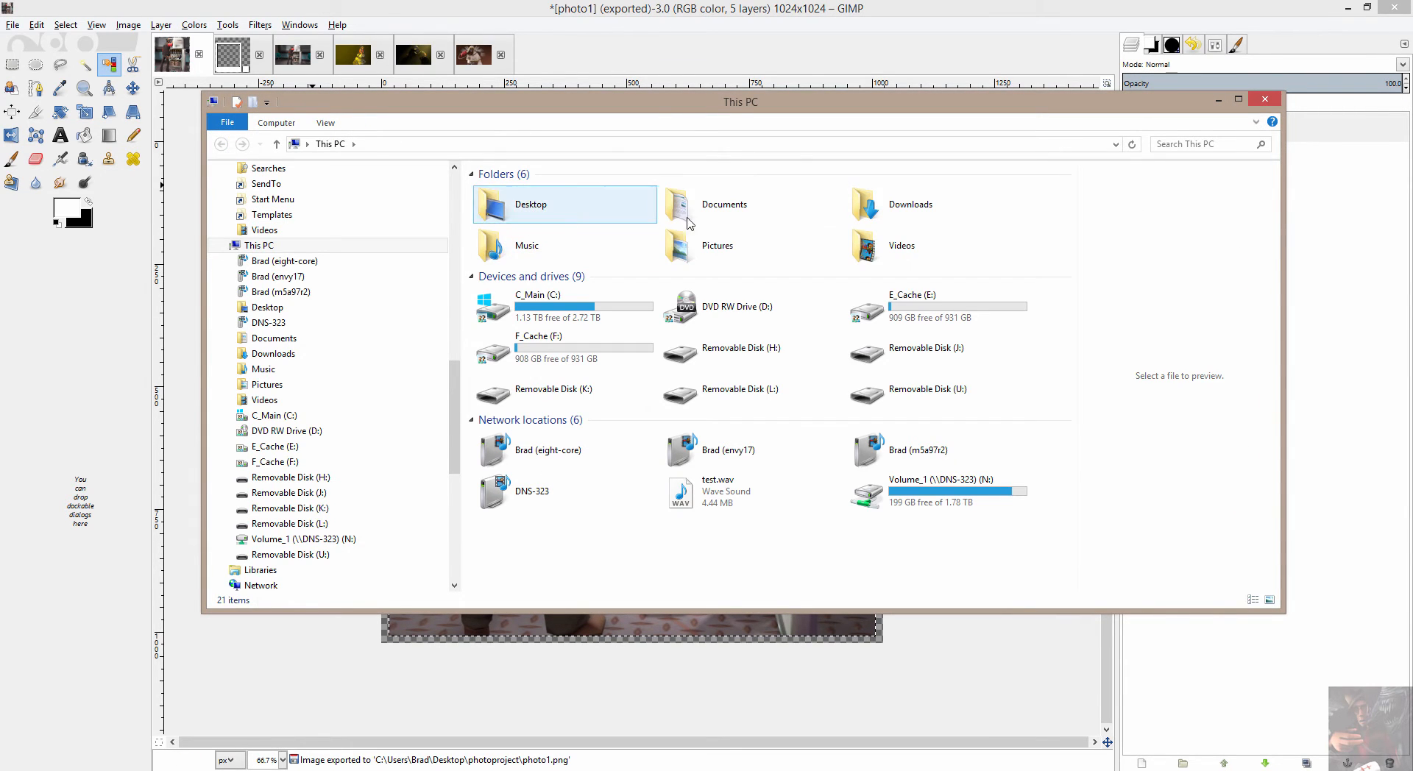
left_click(557, 210)
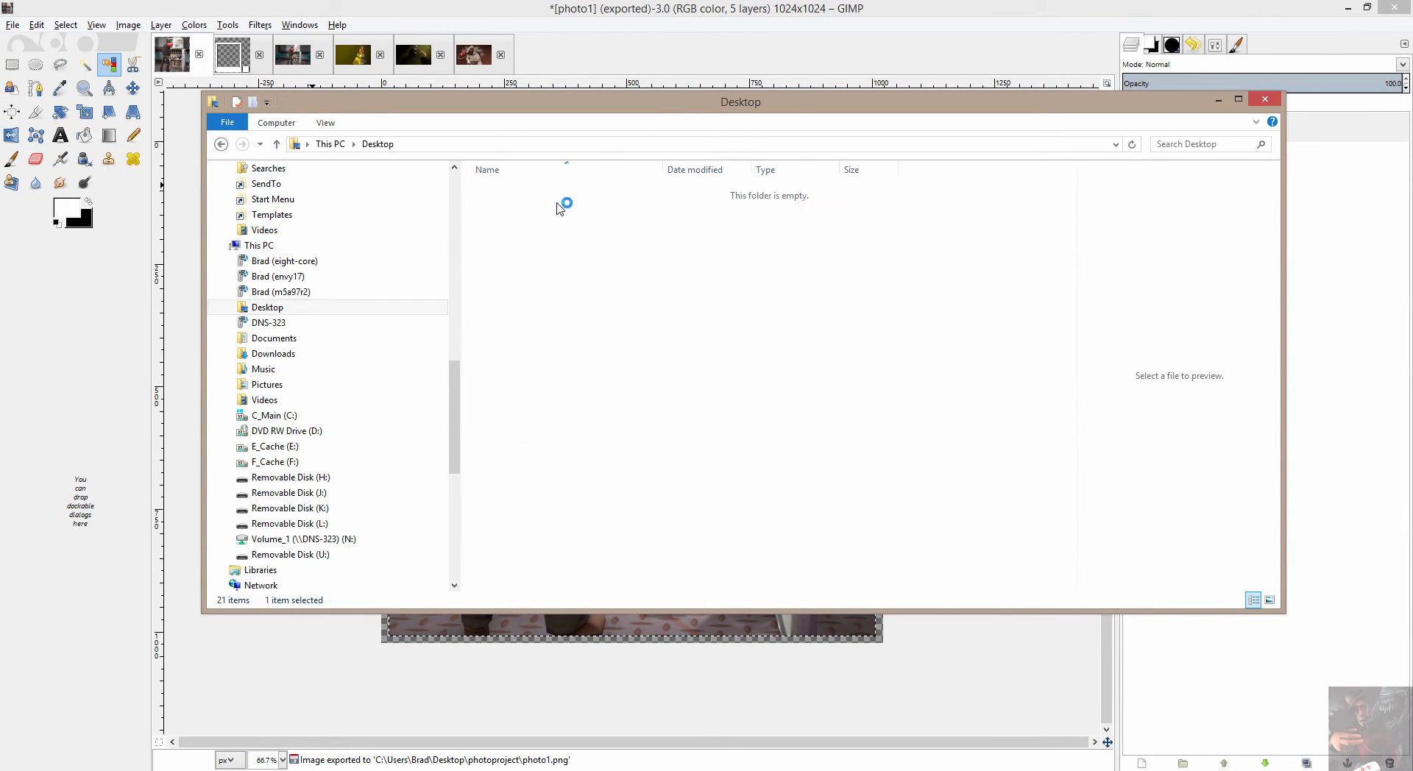
double_click(524, 222)
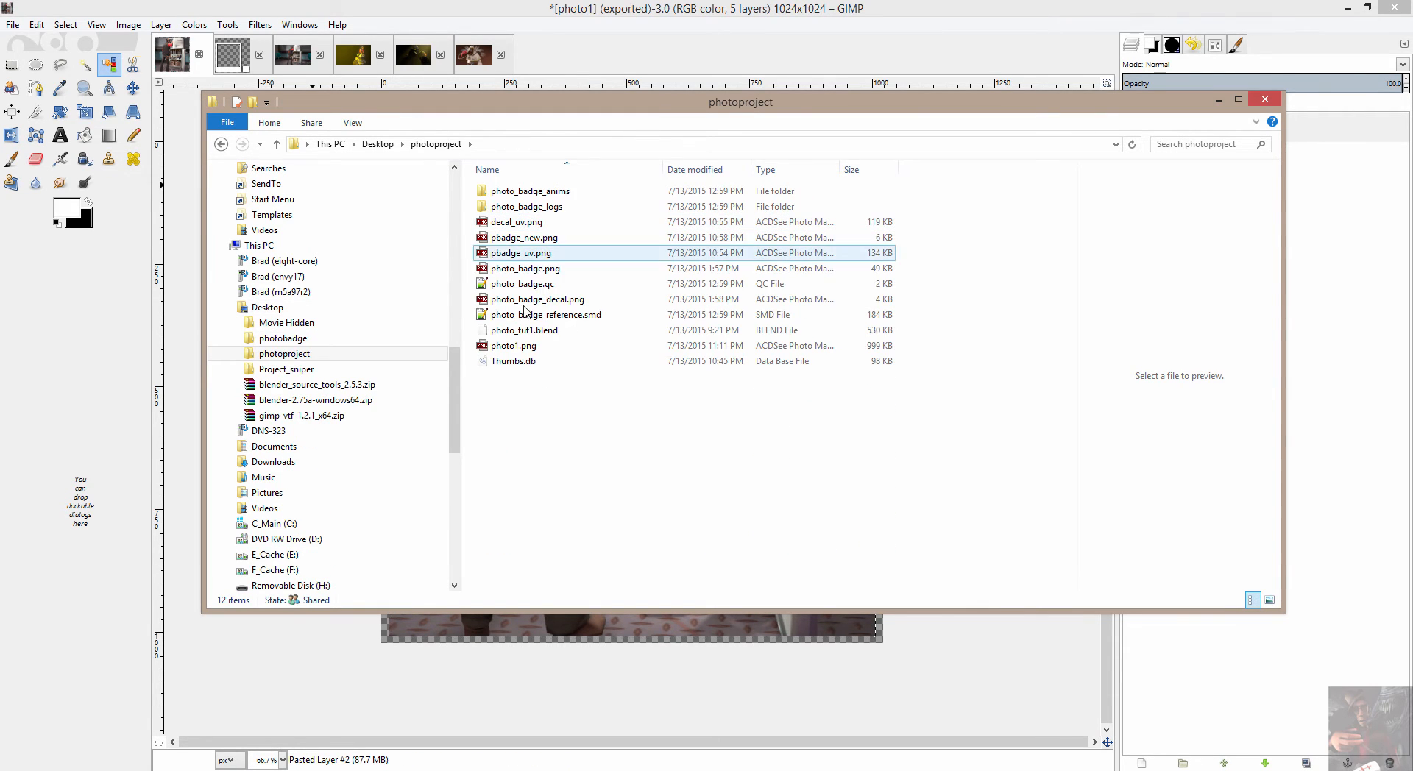
left_click(524, 346)
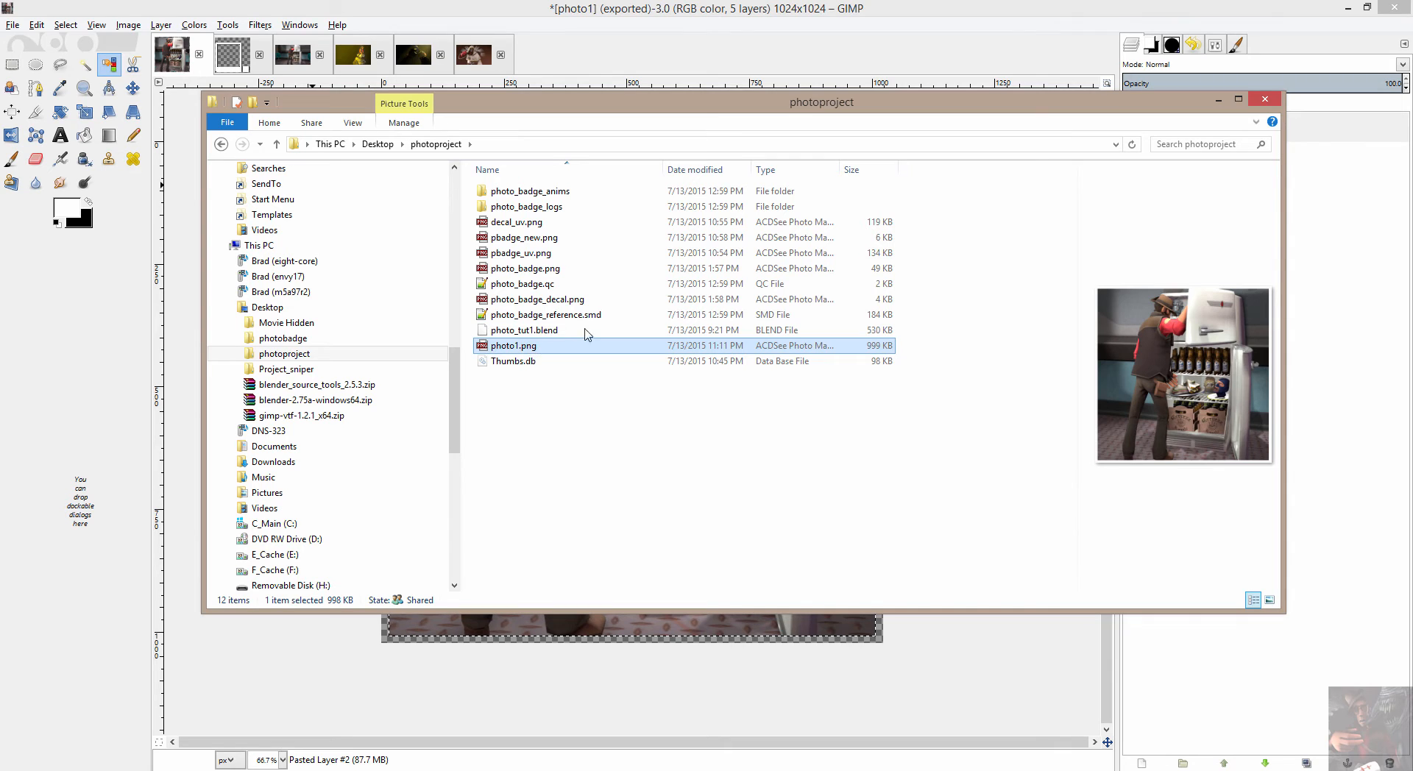
left_click(1216, 100)
Hide Pasted Layer, show the Clipboard layer, and export the picture as photo2.png into the photoproject folder
left_click(1134, 215)
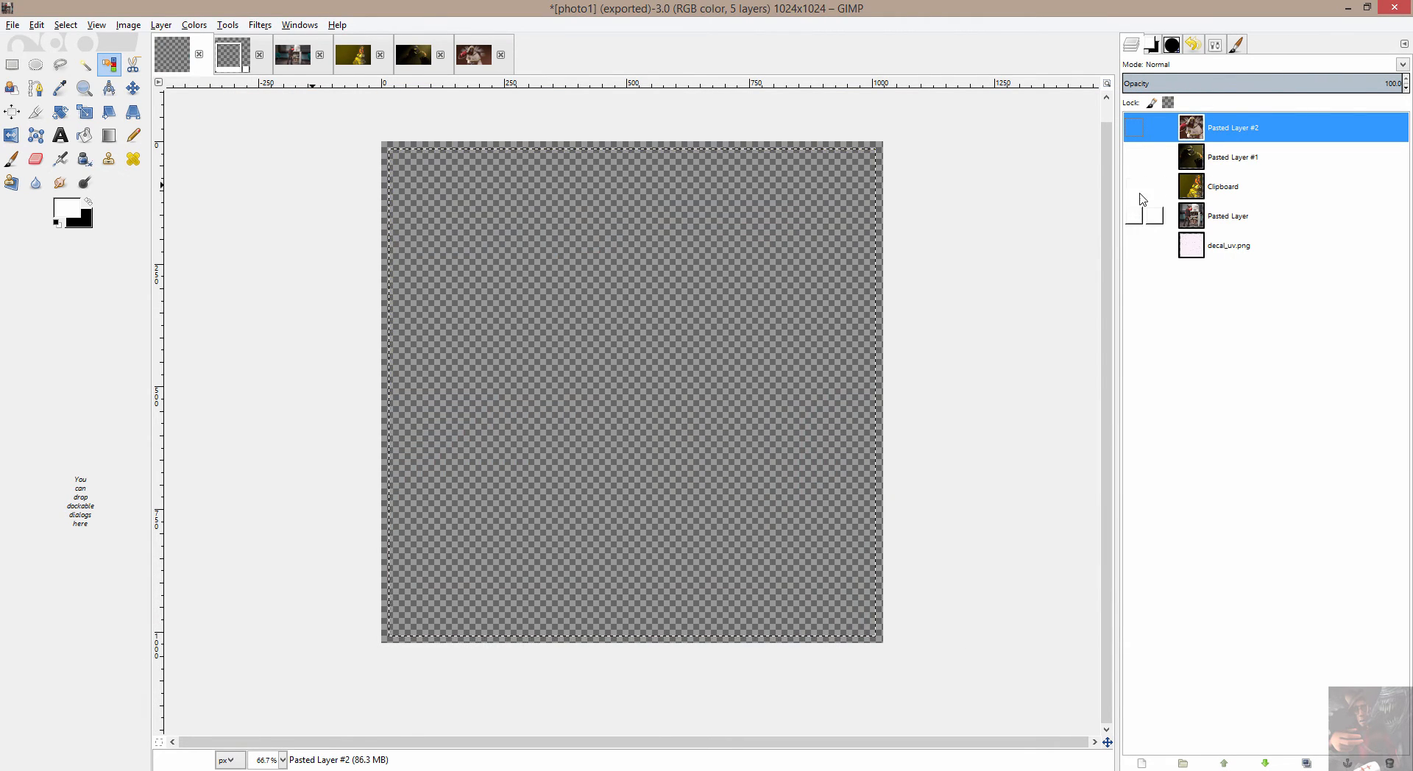
left_click(1136, 187)
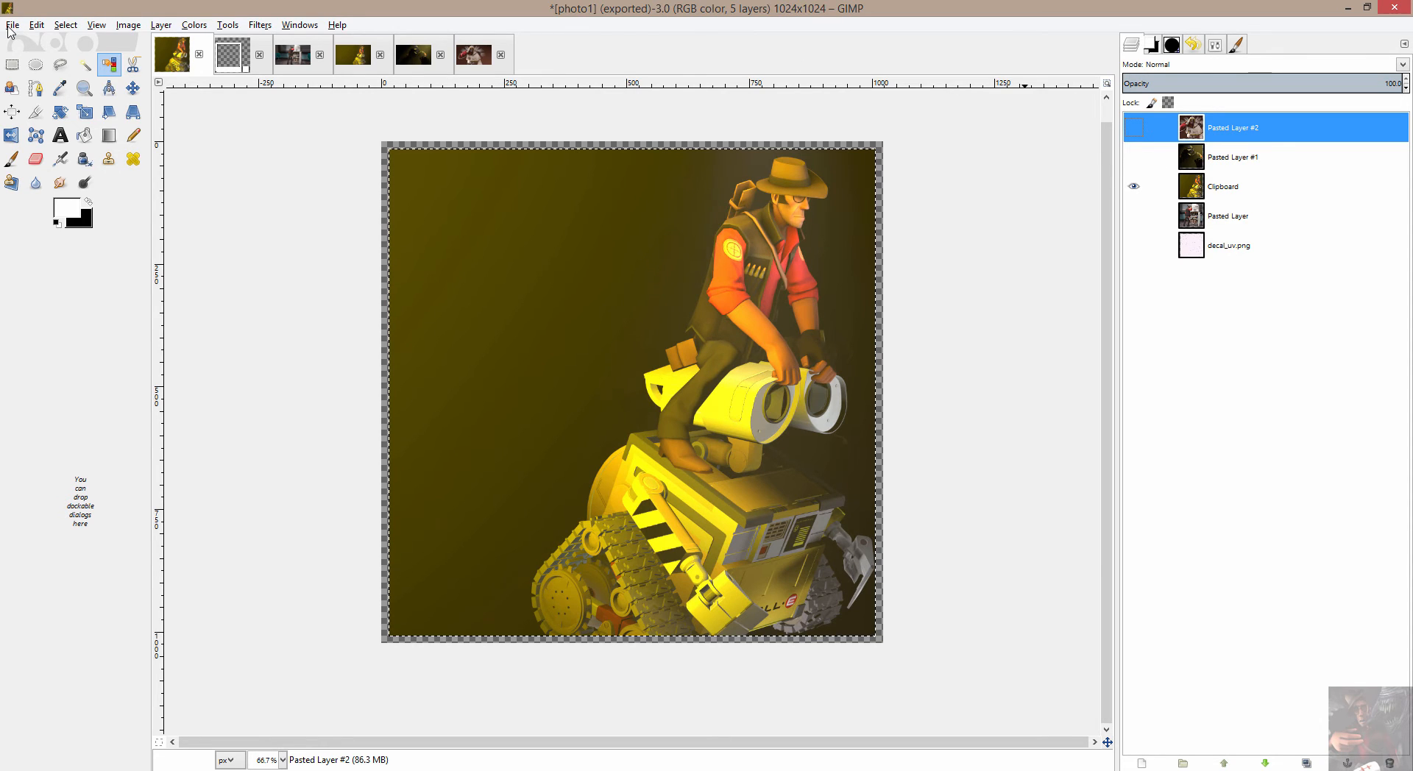
left_click(12, 24)
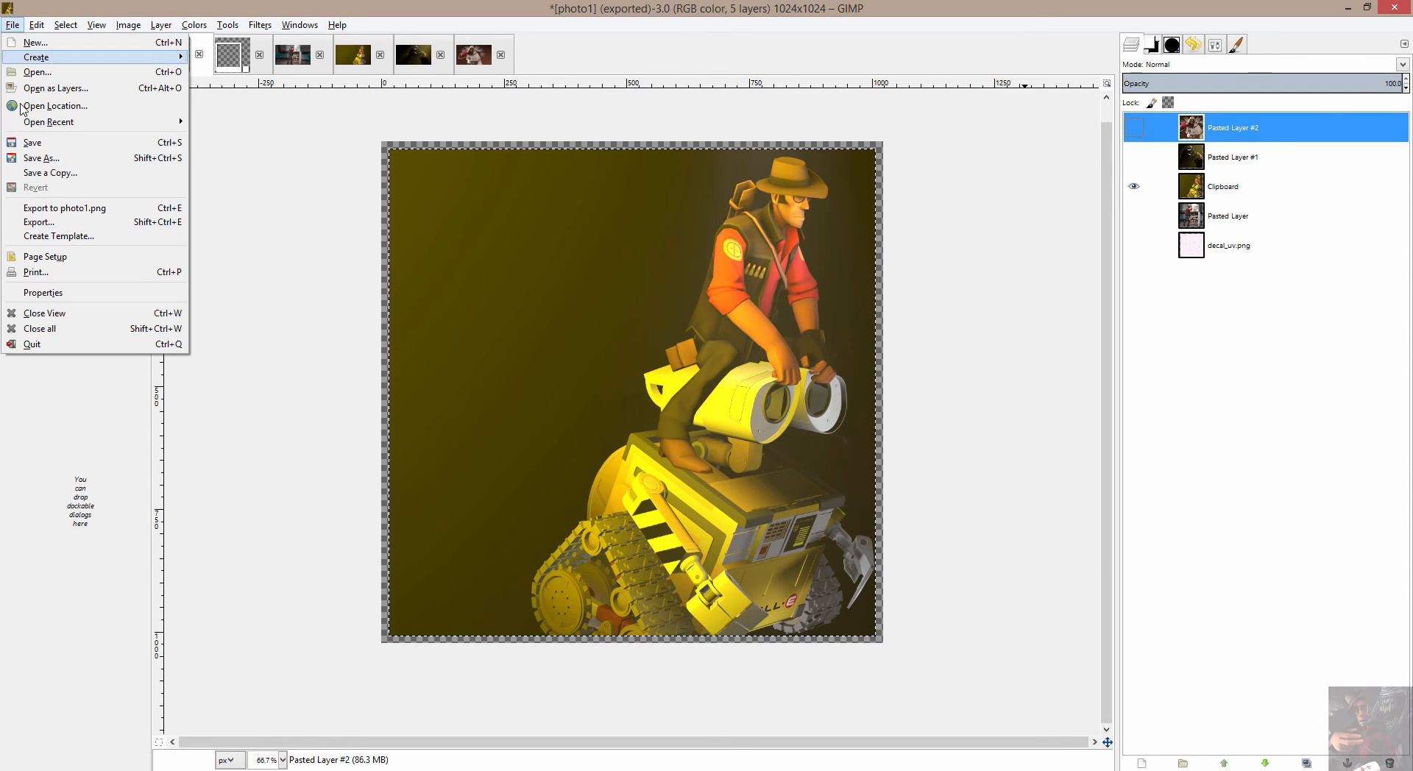
left_click(36, 224)
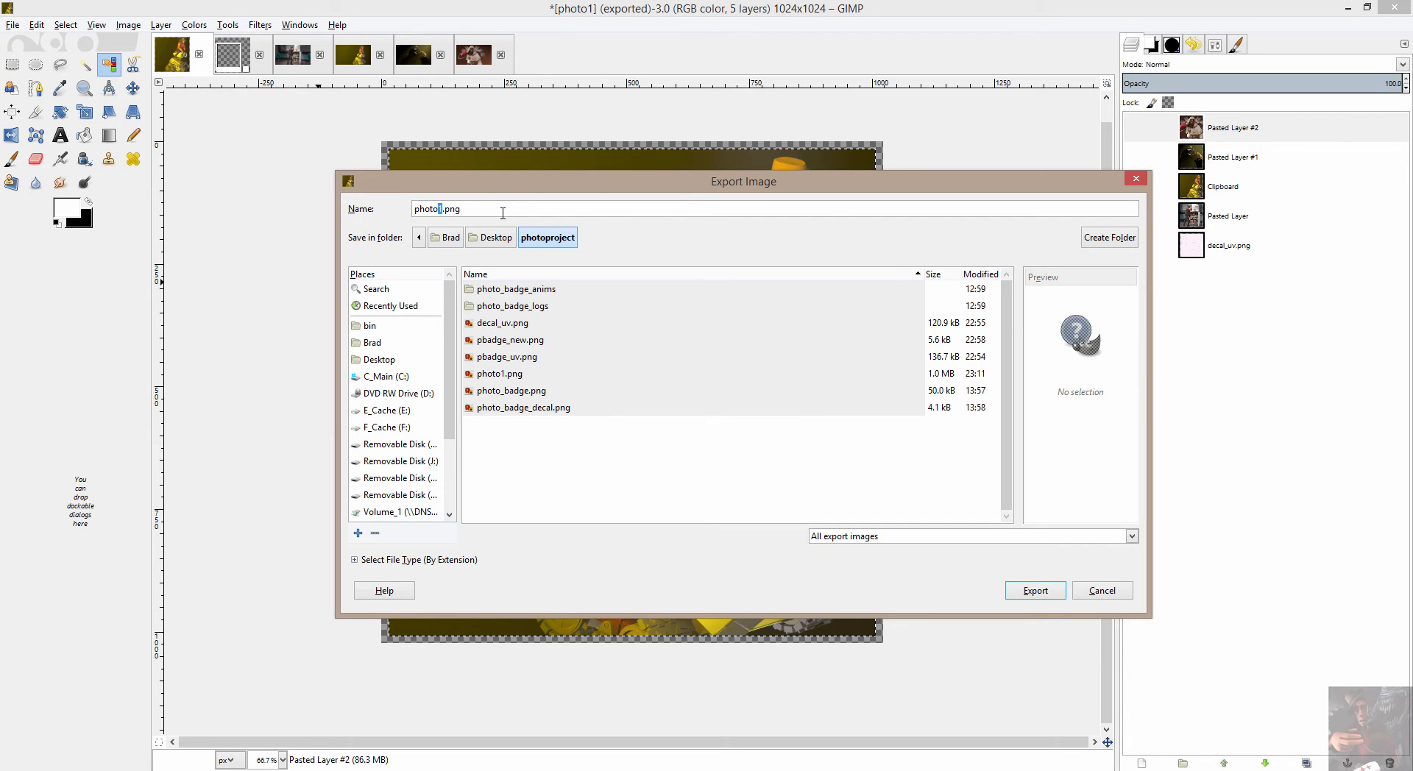
type("2")
key("Return")
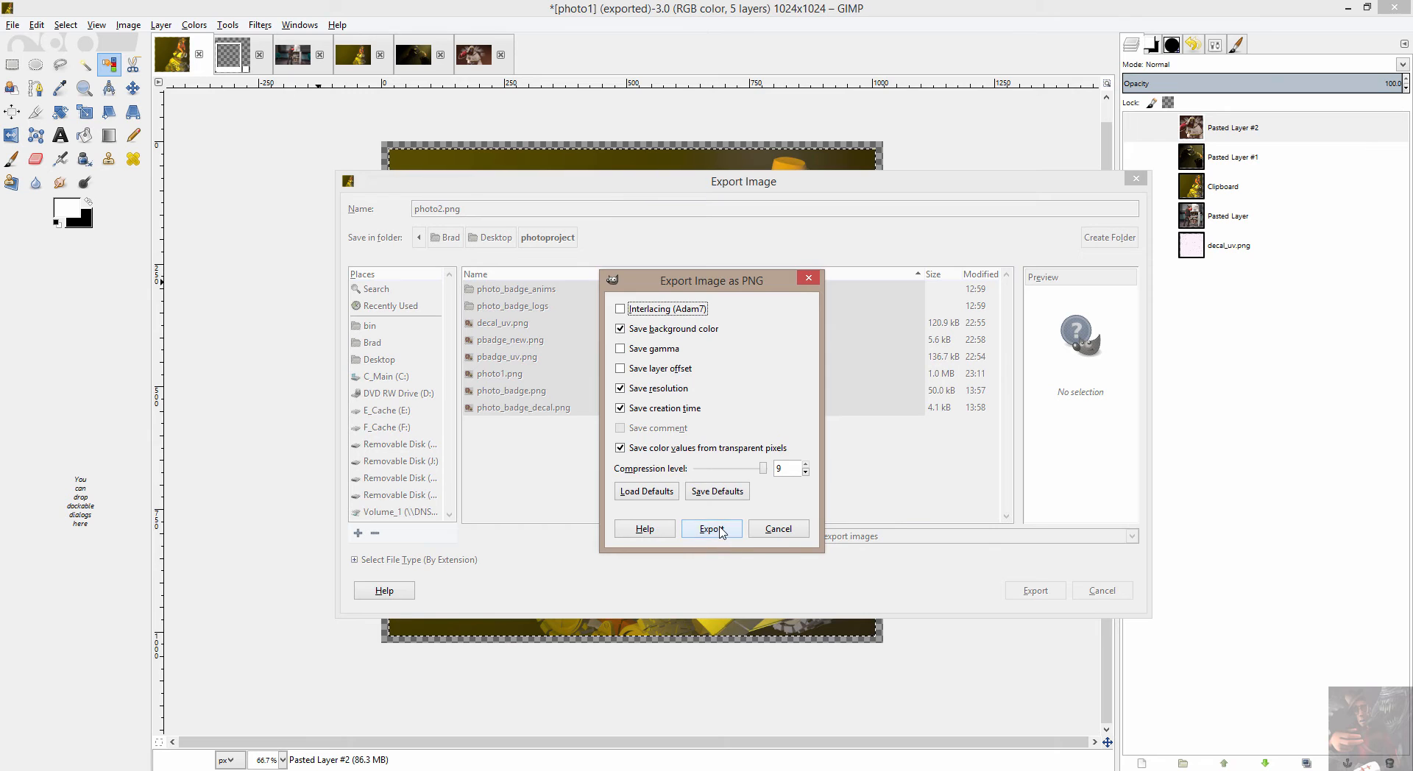
left_click(713, 530)
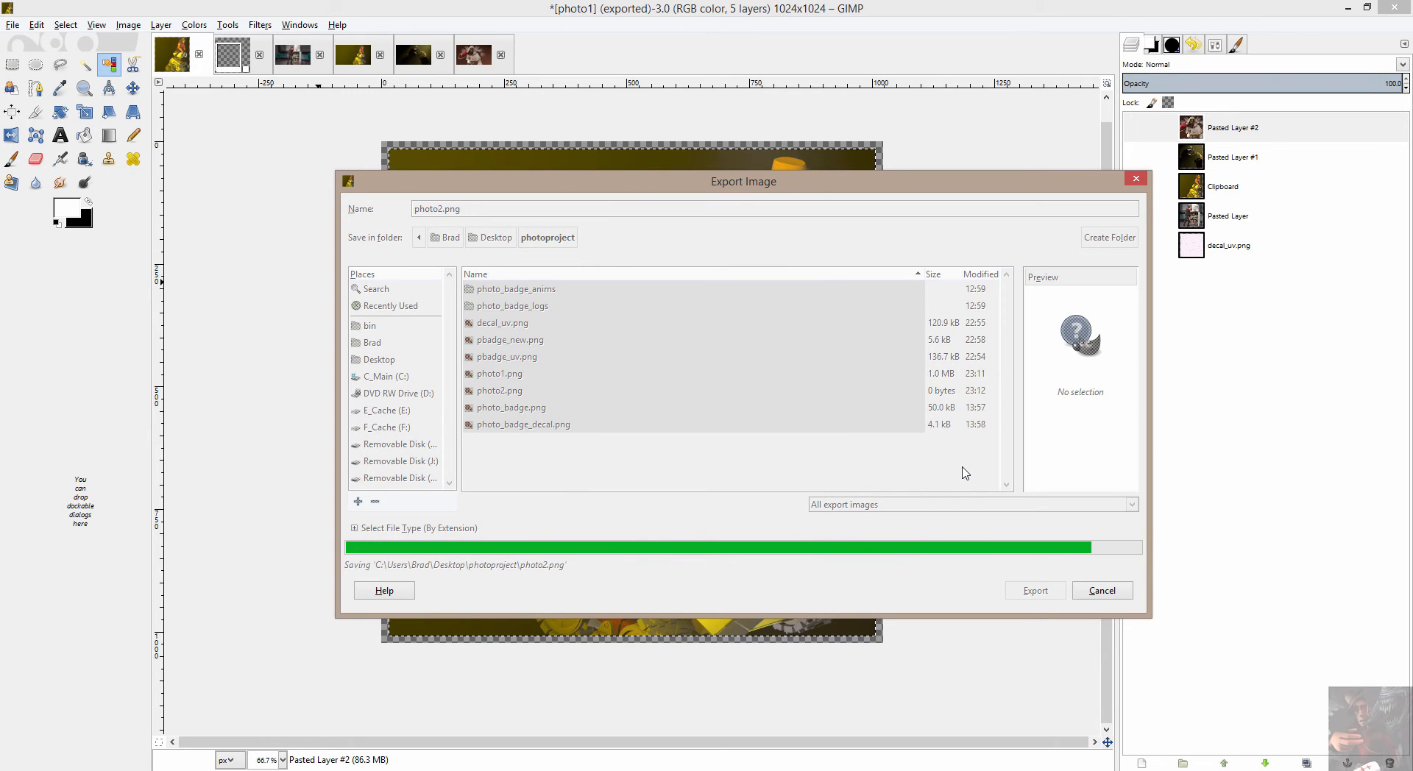
Show Pasted Layer #1 instead of the Clipboard layer and export the picture as photo3.png into the photoproject folder
left_click(1136, 186)
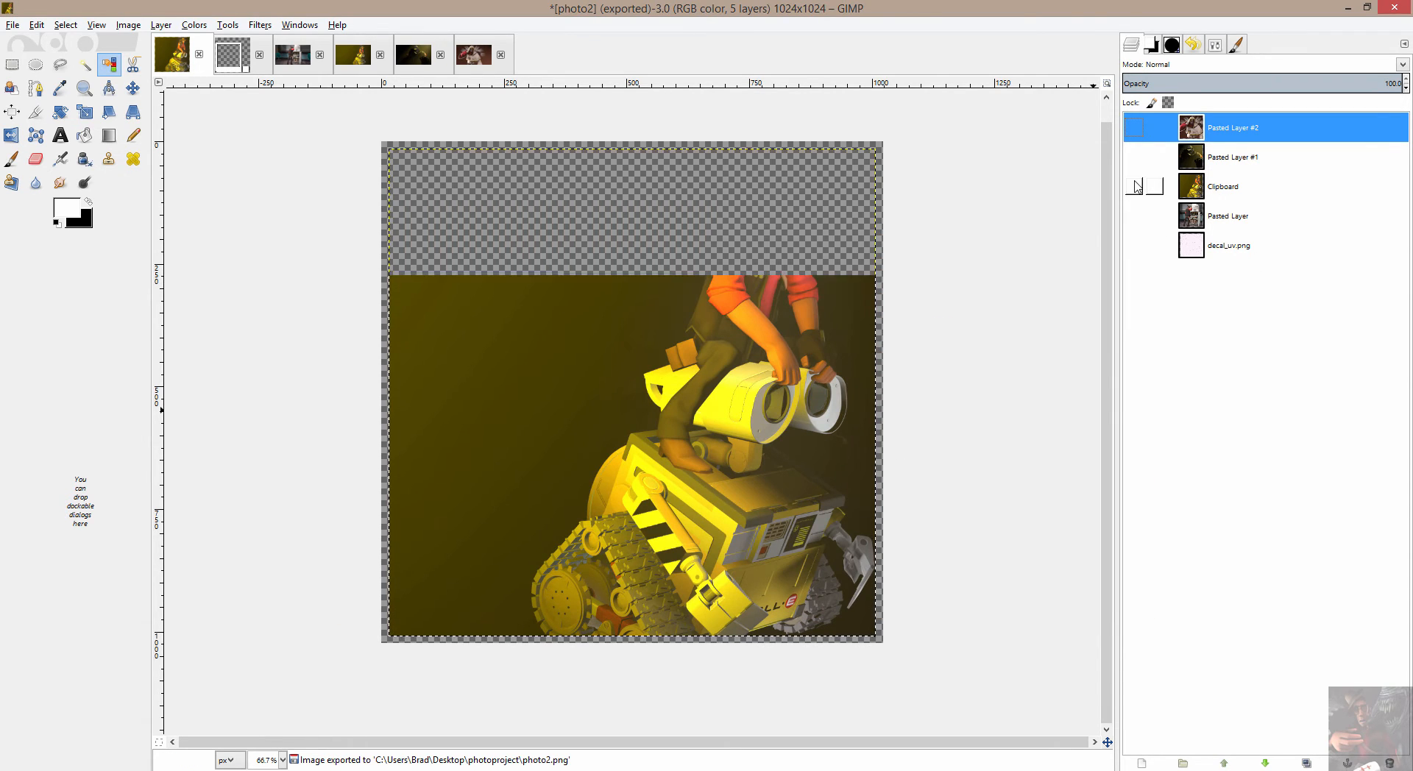
left_click(1134, 157)
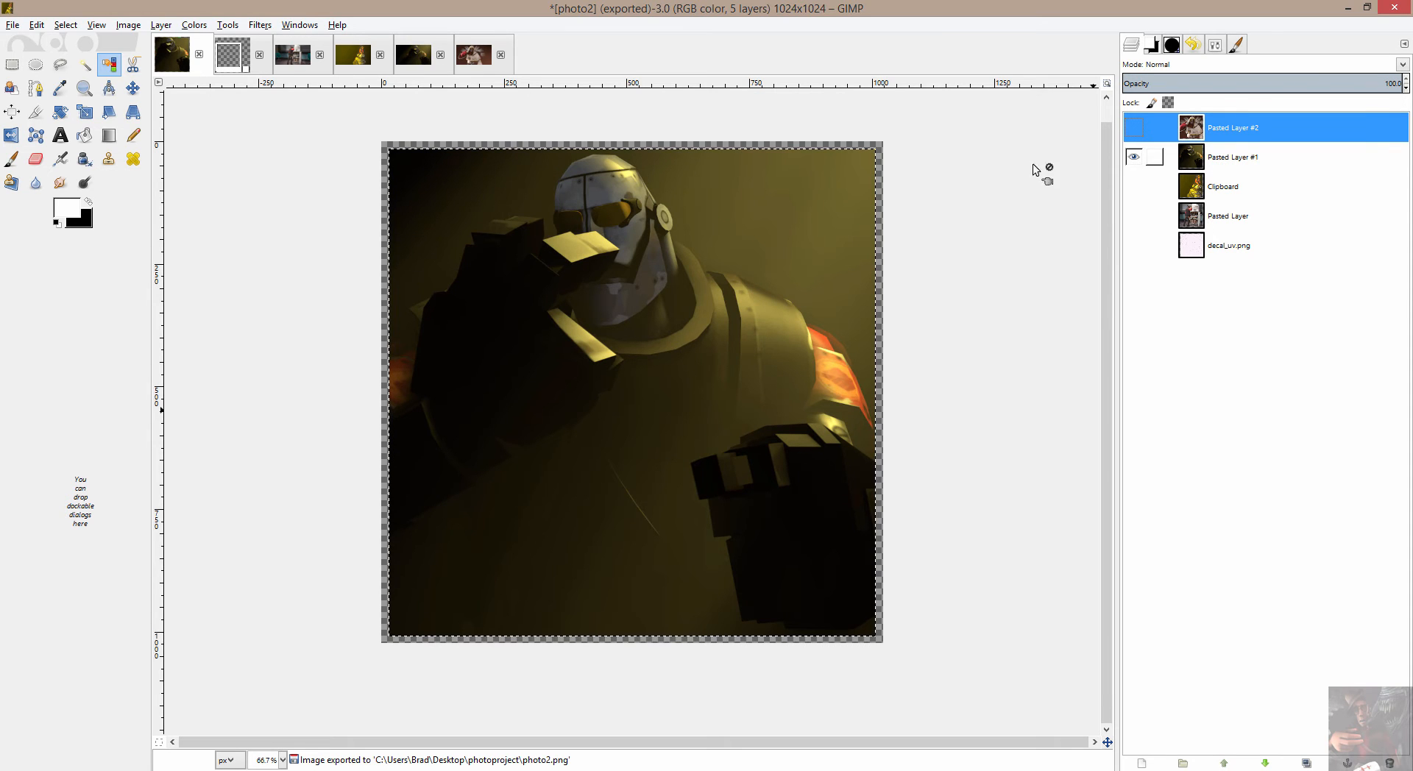
left_click(14, 25)
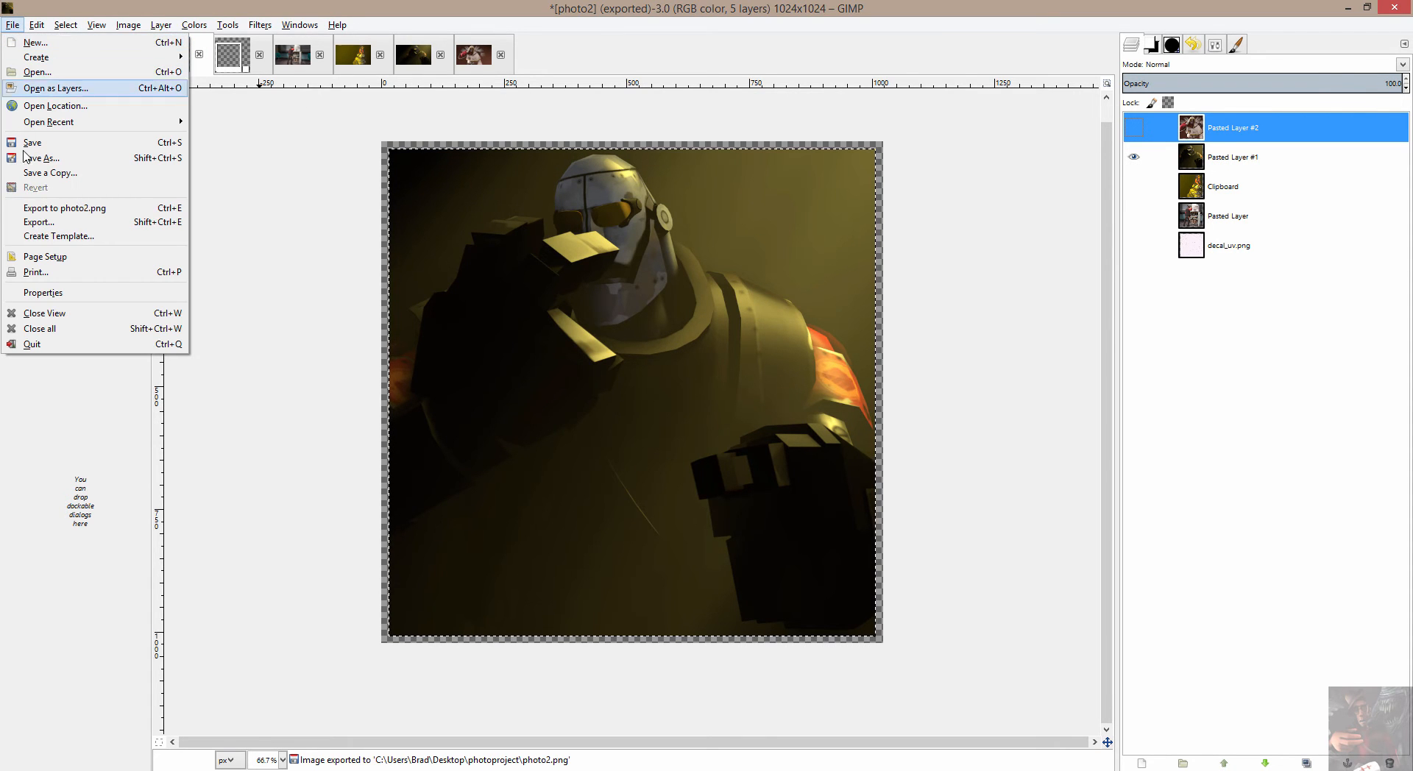
left_click(41, 224)
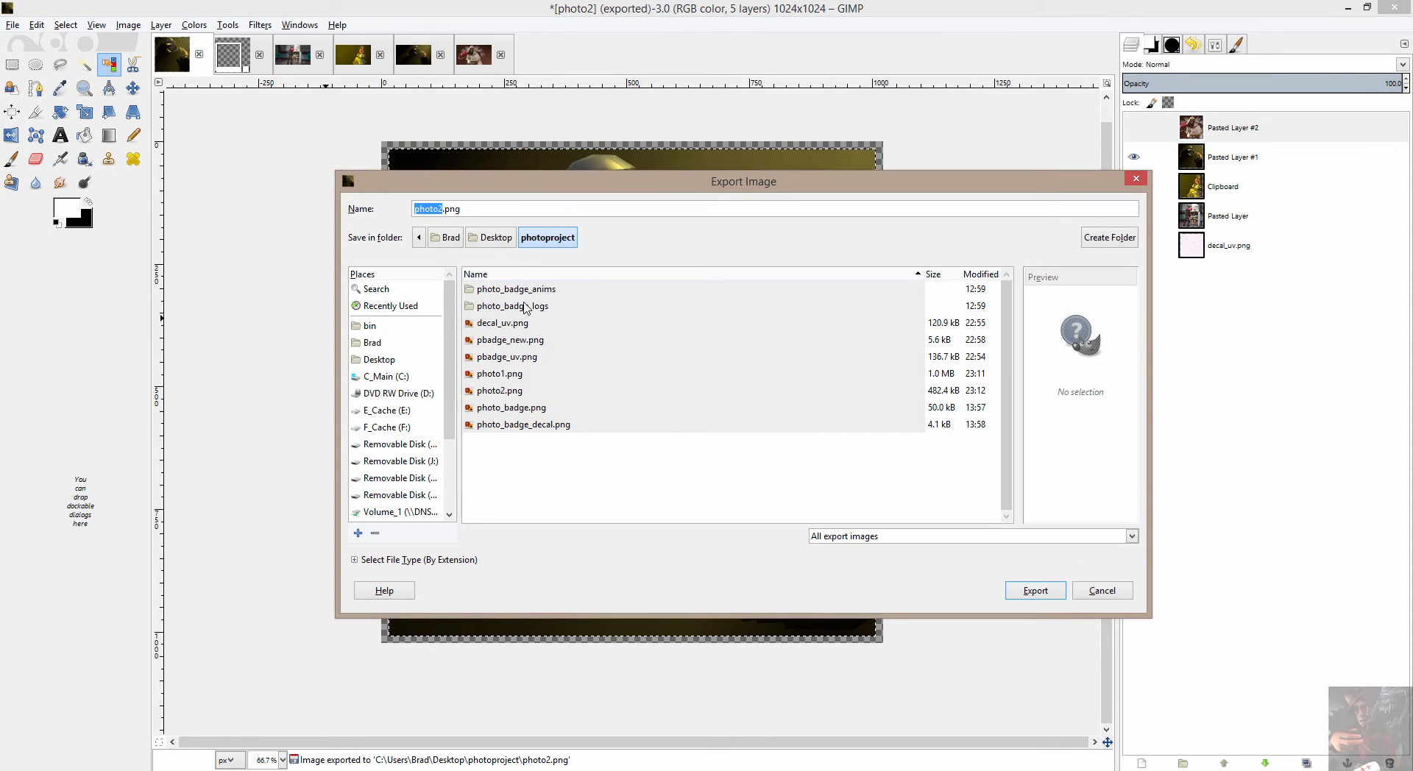
left_click(442, 205)
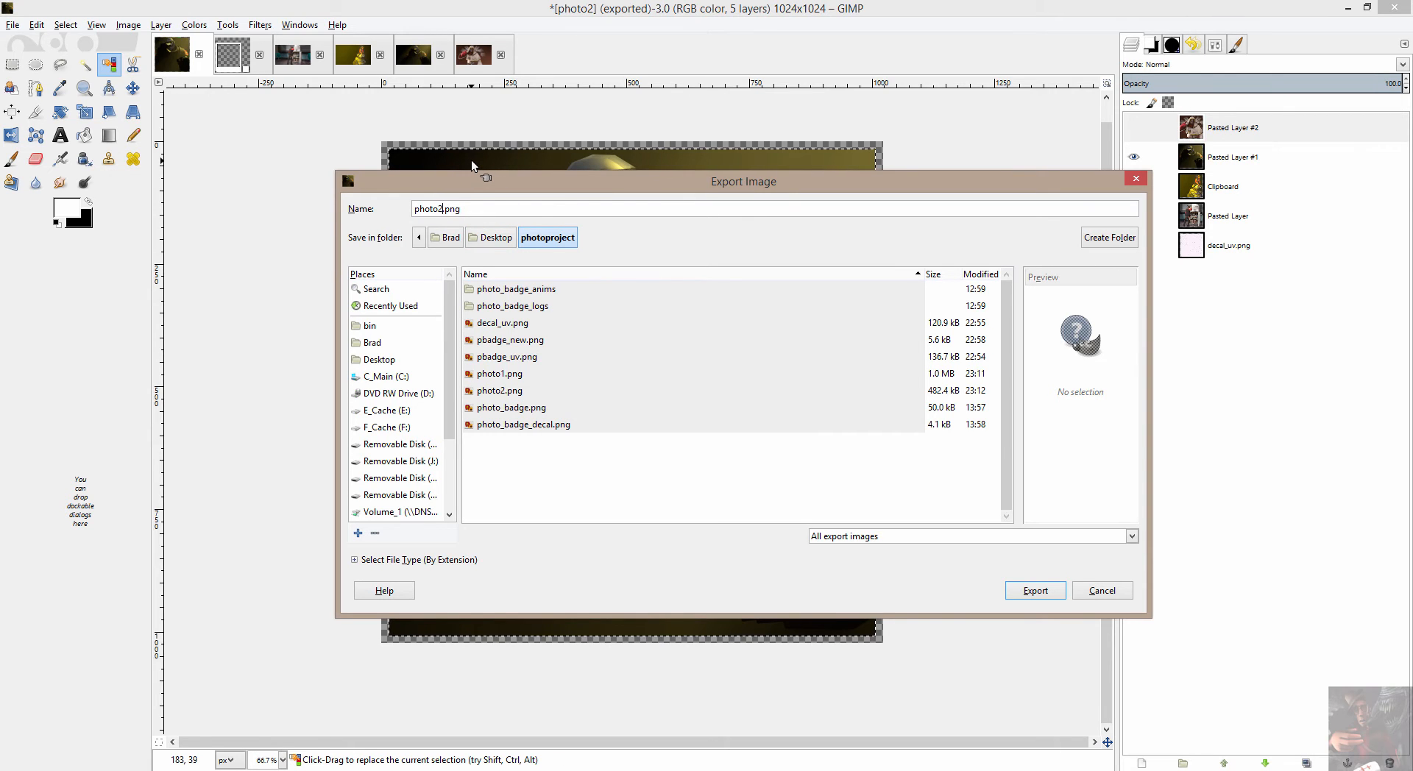
type("3")
key("Return")
left_click(712, 527)
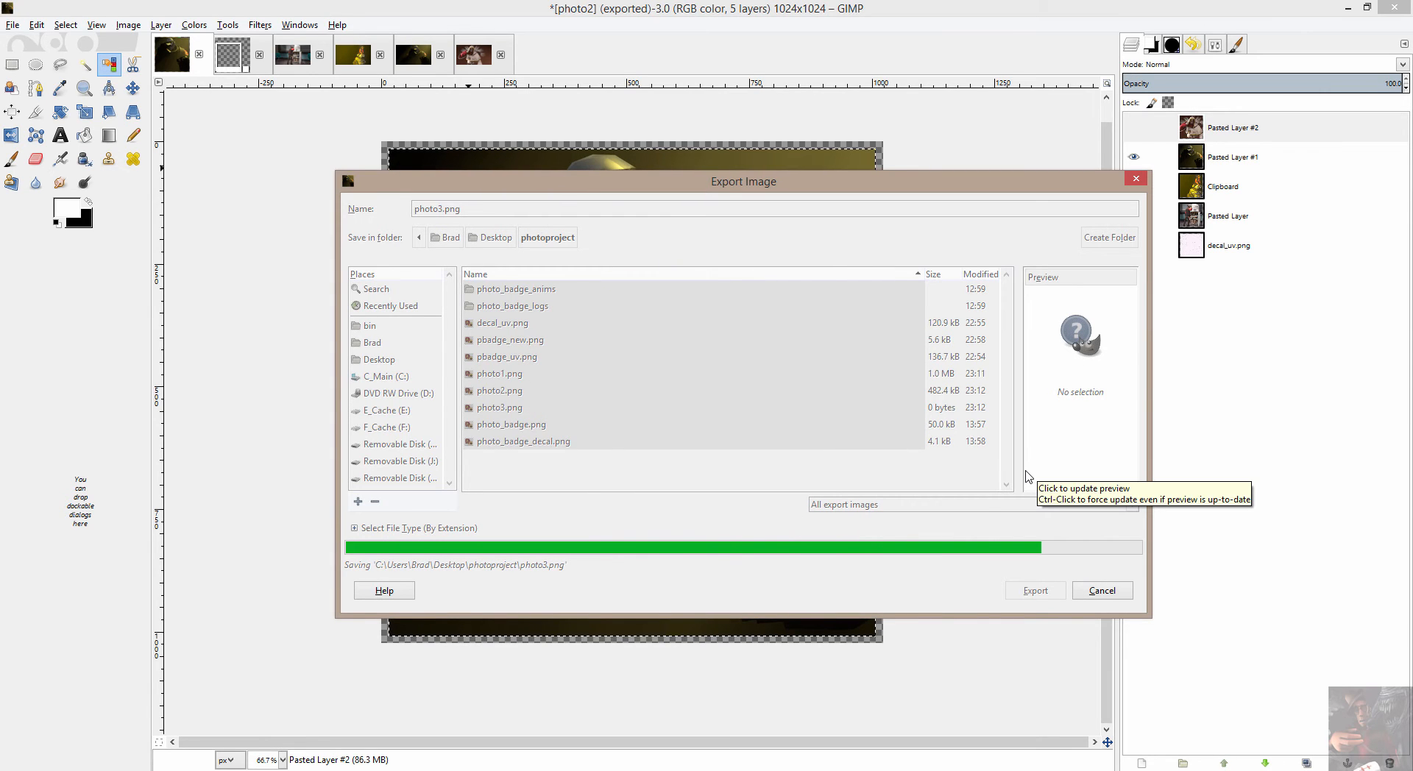
Show Pasted Layer #2 instead of Pasted Layer #1 and export the picture directly to photo3.png
left_click(1134, 157)
left_click(1134, 128)
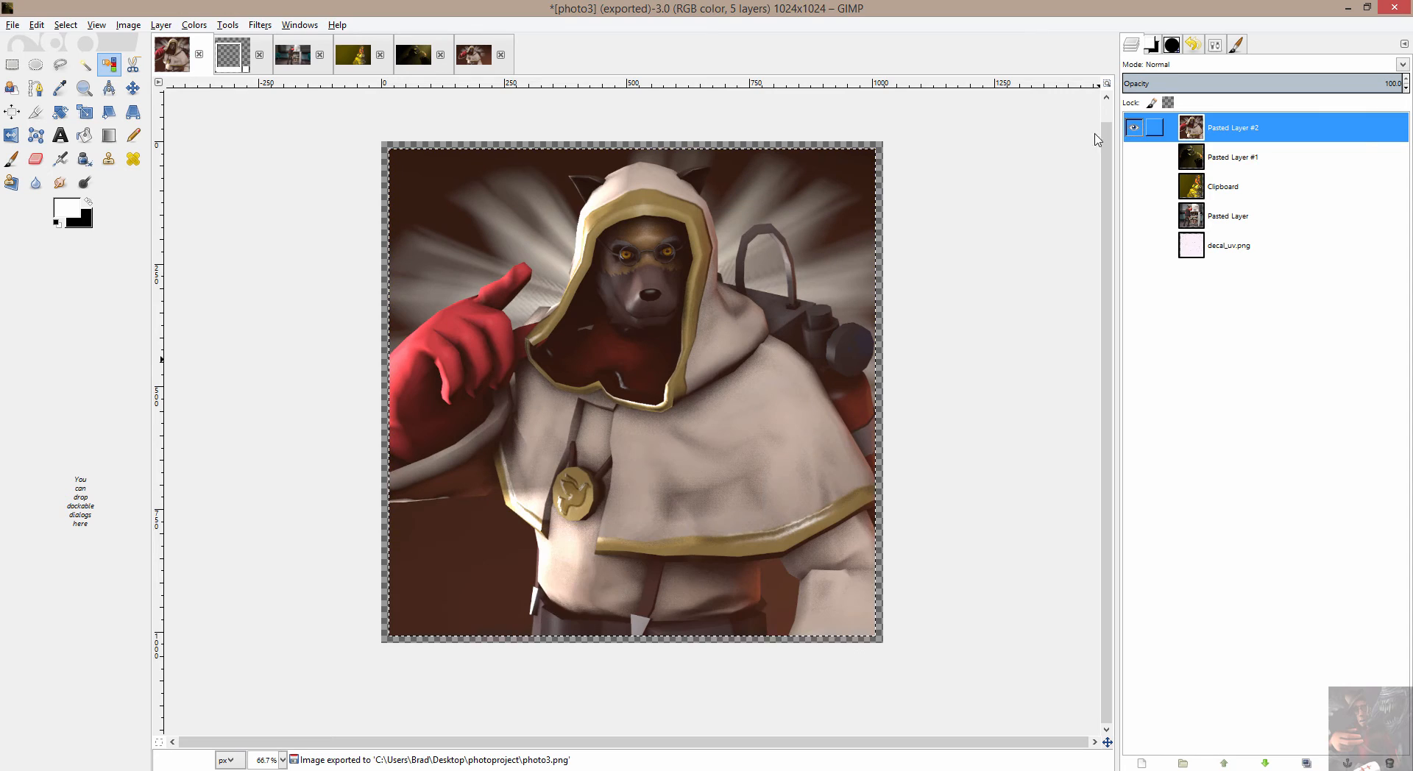
left_click(12, 25)
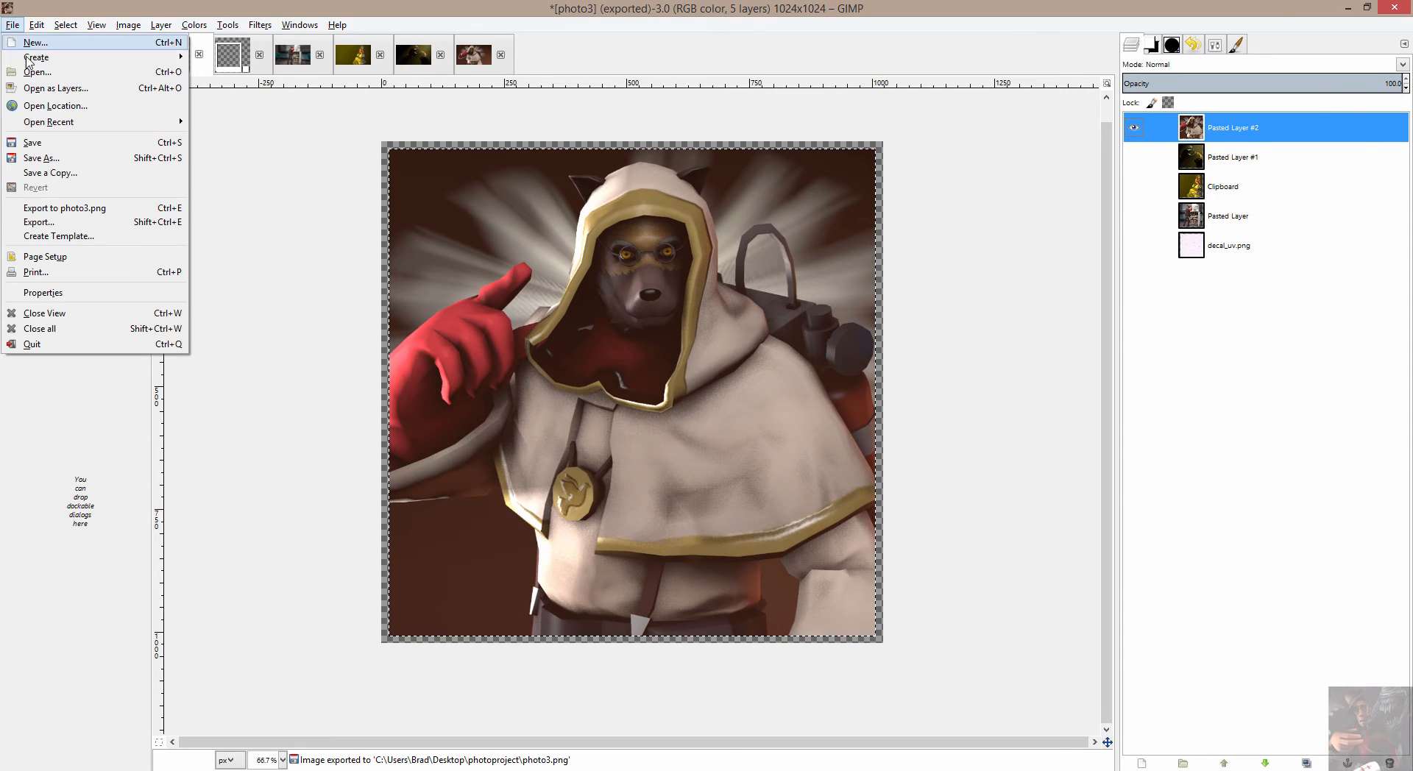
left_click(52, 209)
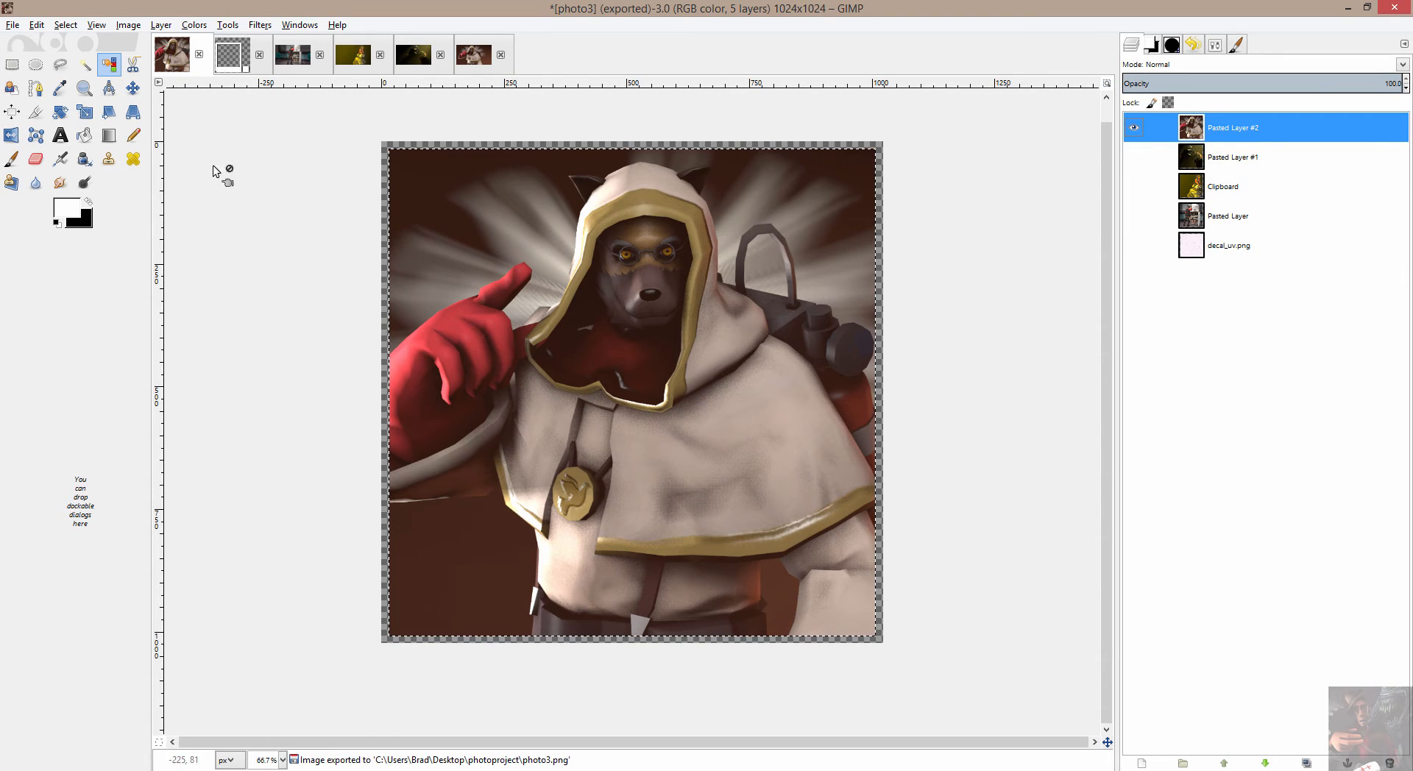
Export the hooded figure's picture as photo4.png into the photoproject folder with the current PNG options
left_click(12, 25)
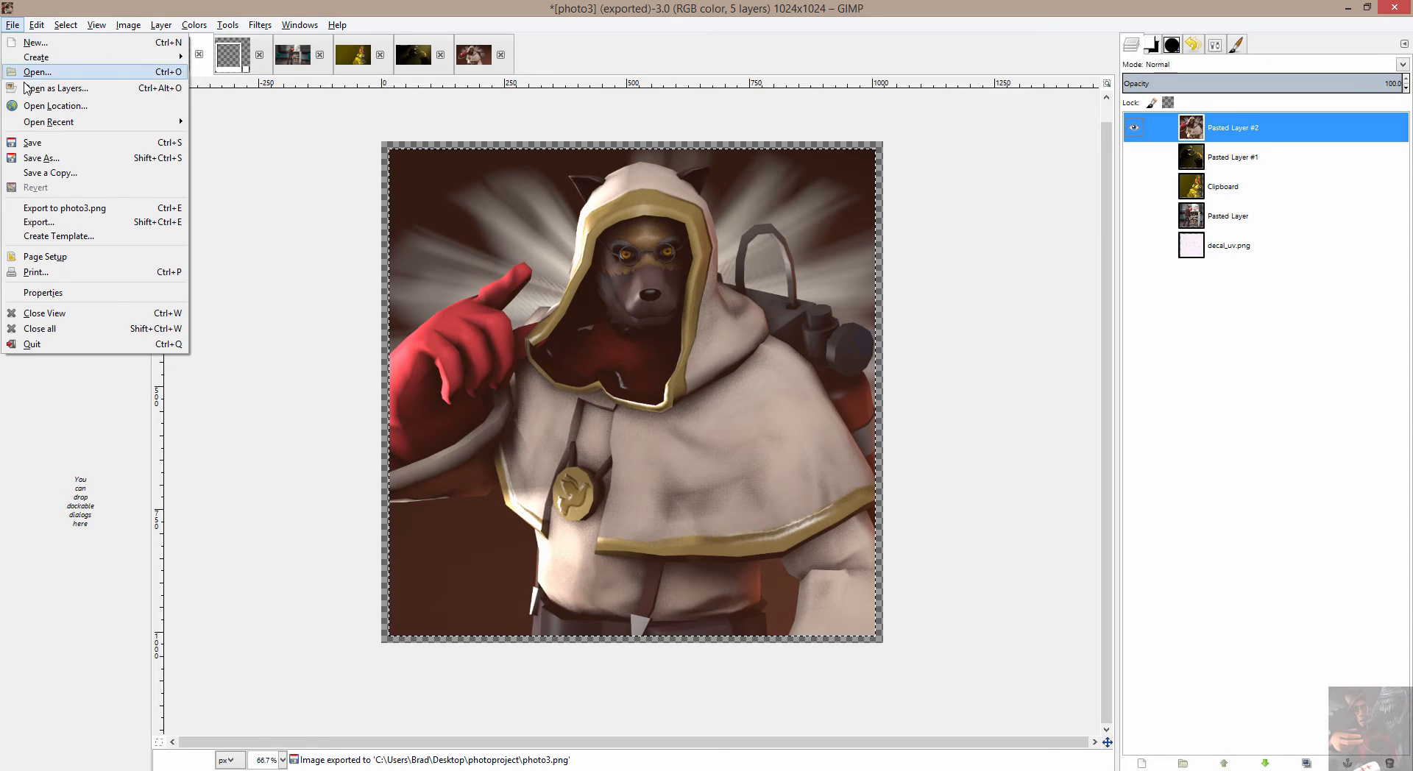
left_click(33, 223)
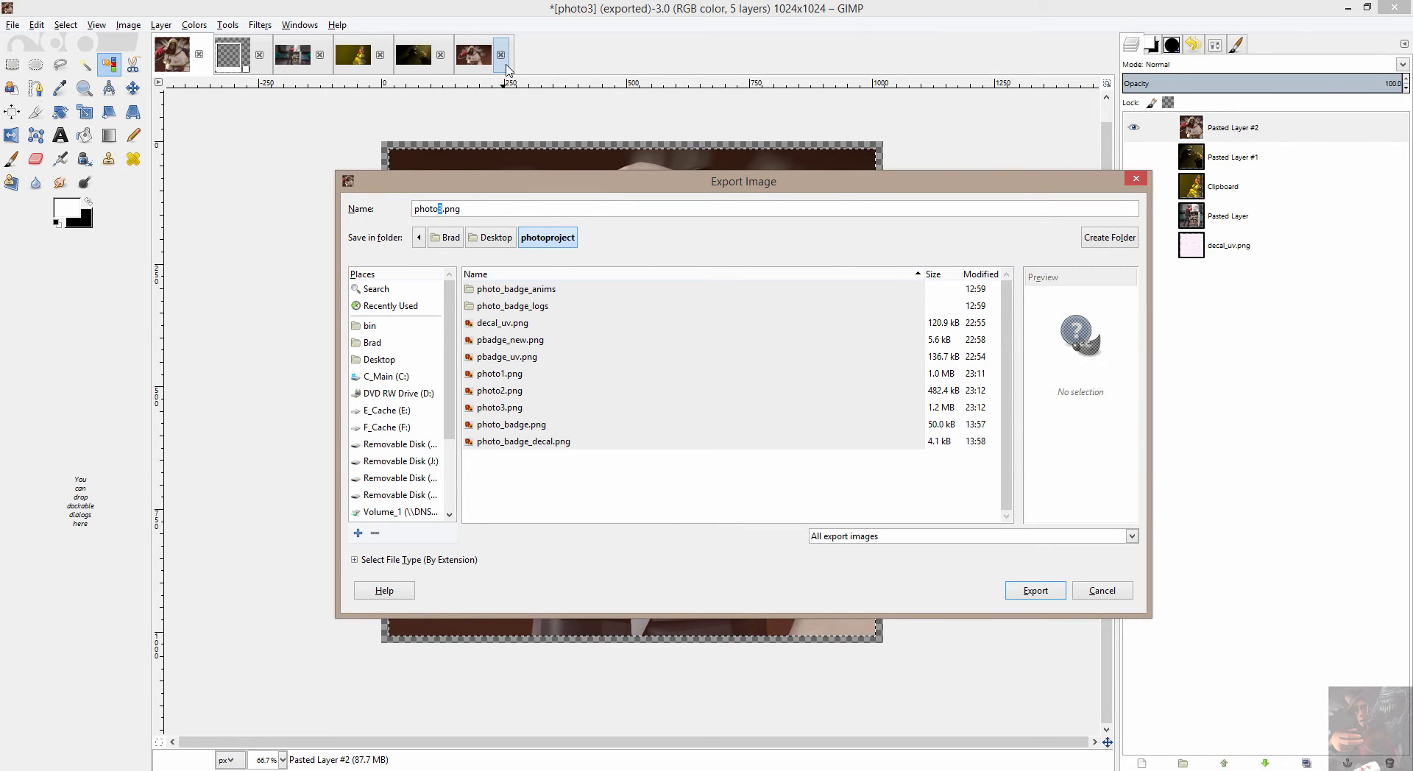
left_click(1041, 591)
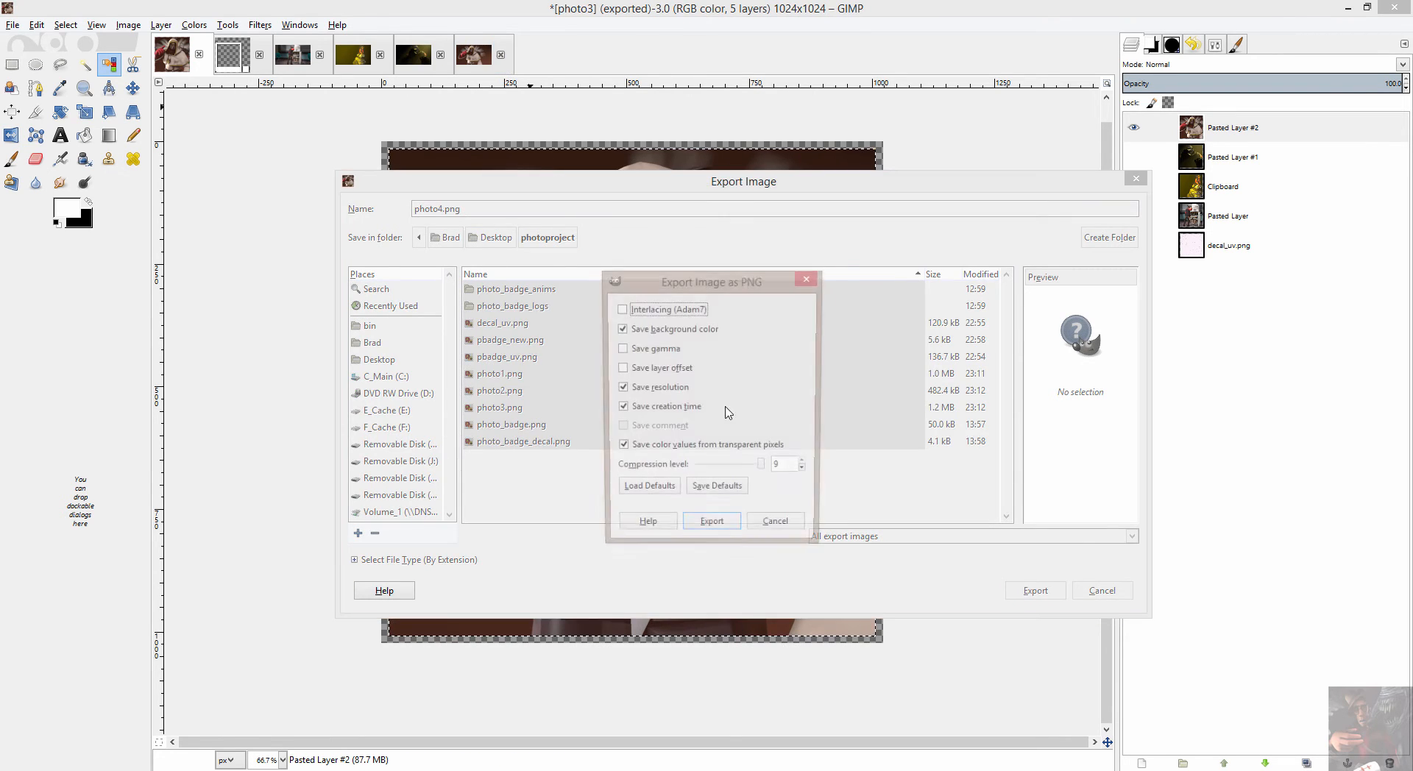
left_click(718, 534)
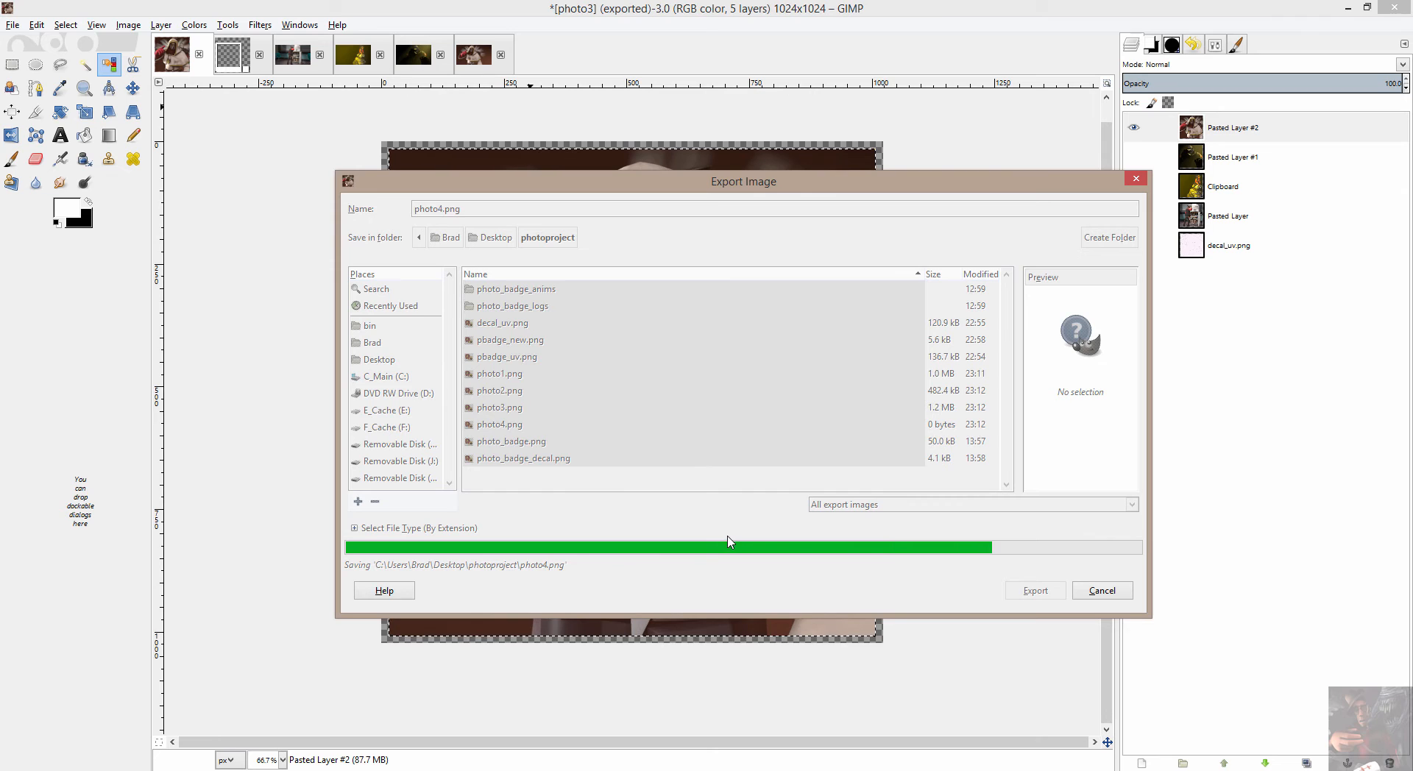
Show Pasted Layer #1 instead of Pasted Layer #2 and export it again as photo3.png, replacing the existing file
left_click(1133, 127)
left_click(1133, 157)
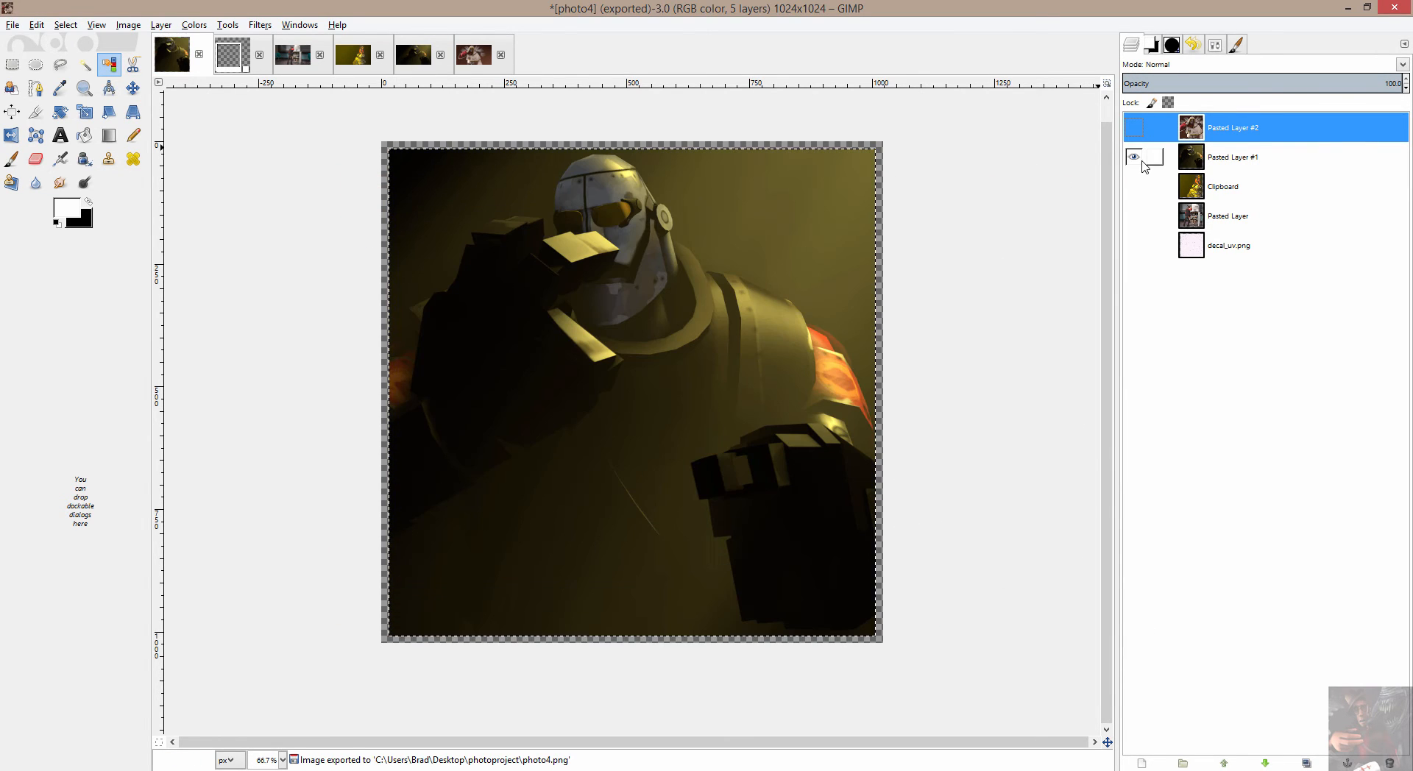
left_click(13, 24)
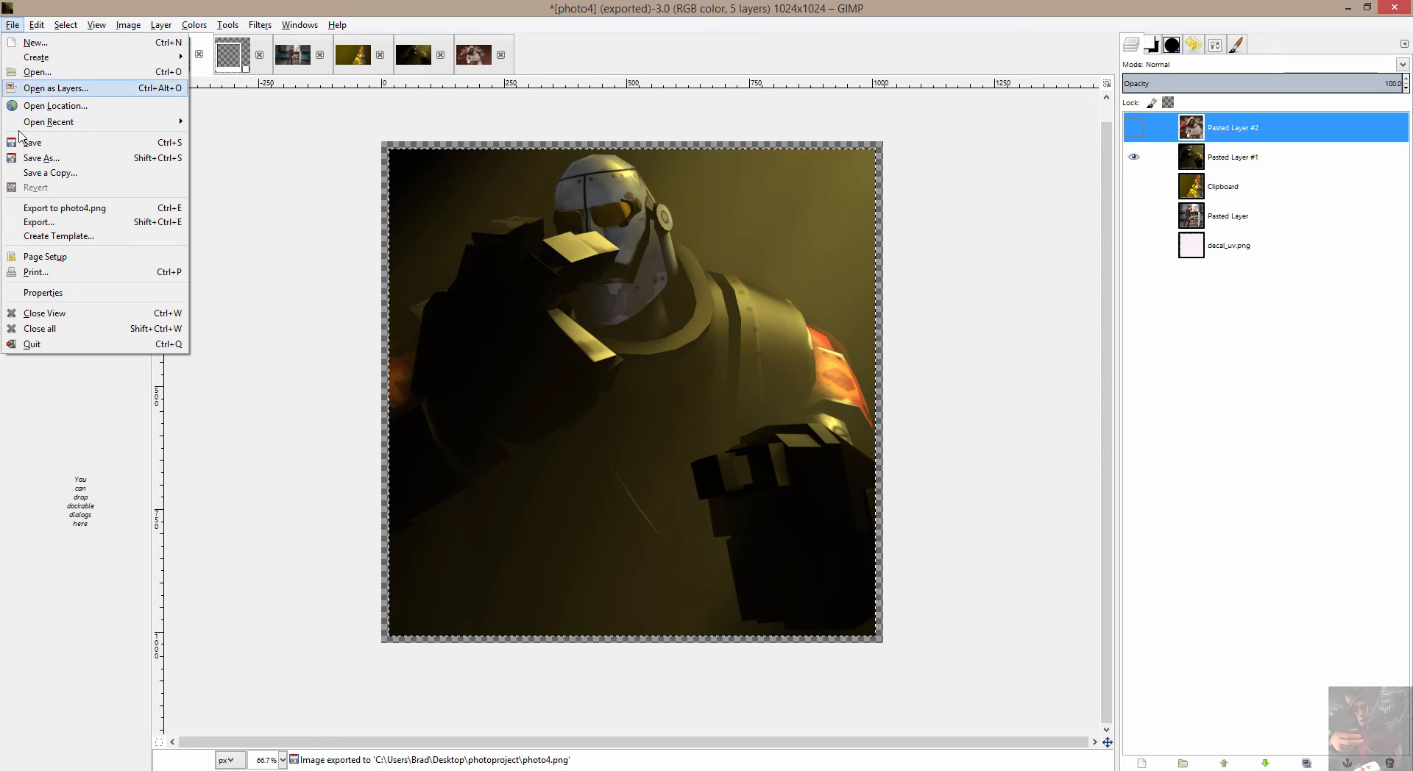
left_click(38, 222)
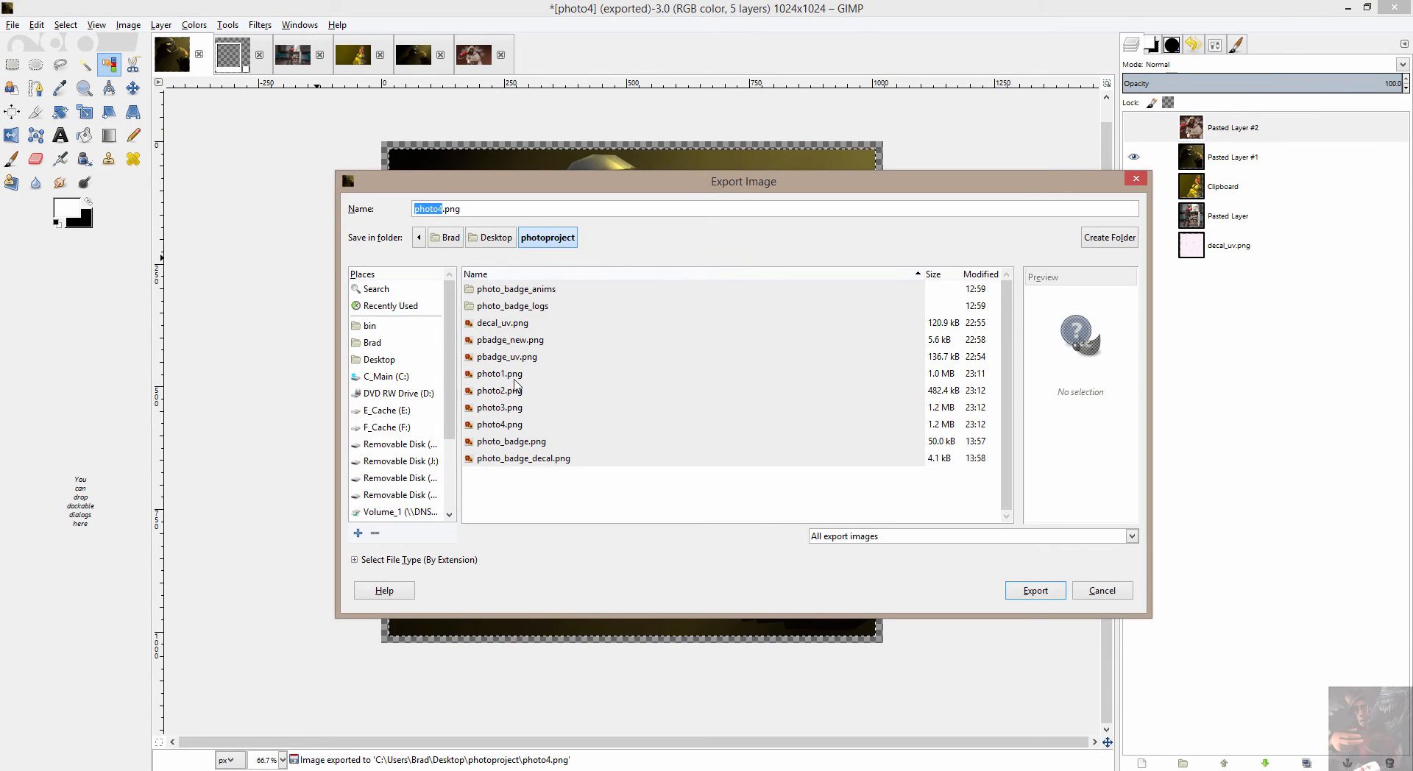
left_click(517, 409)
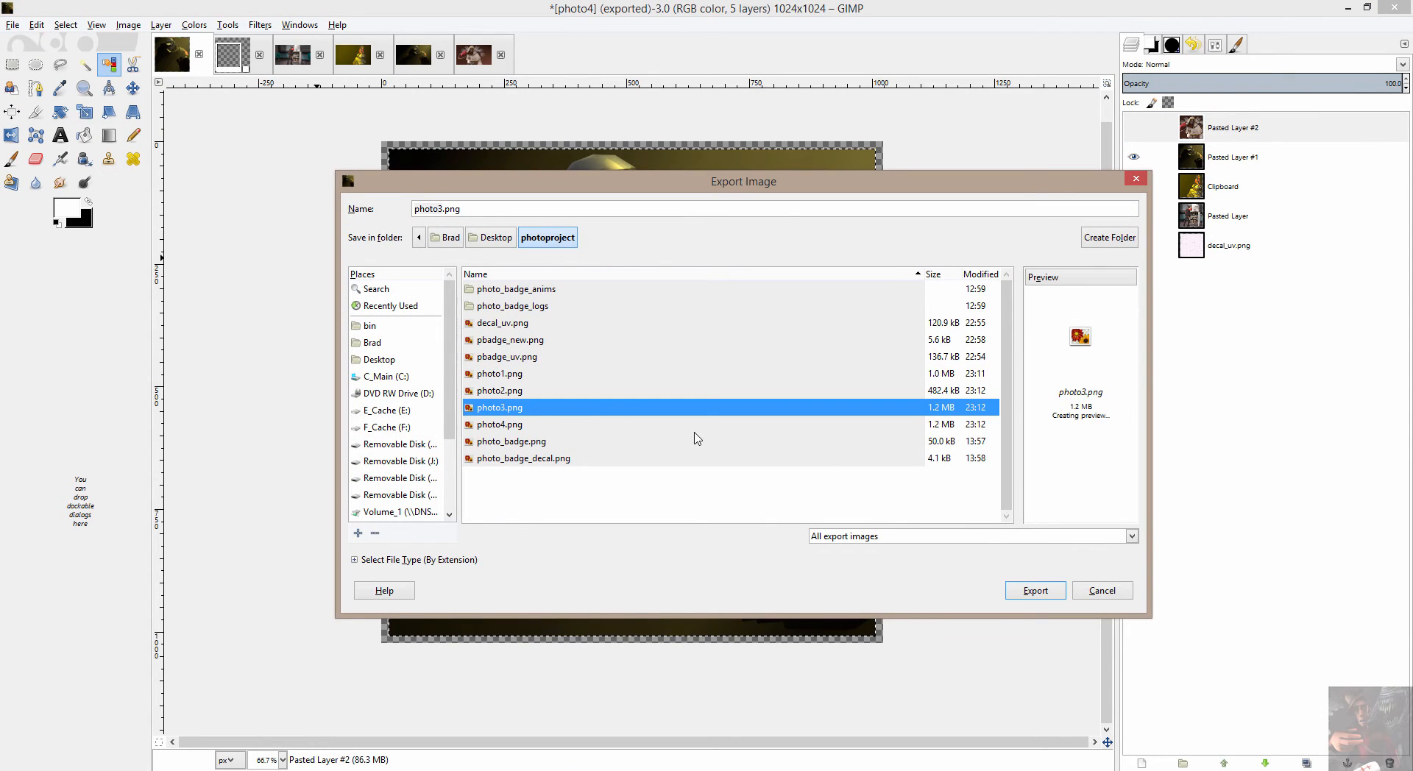
left_click(1035, 591)
left_click(783, 469)
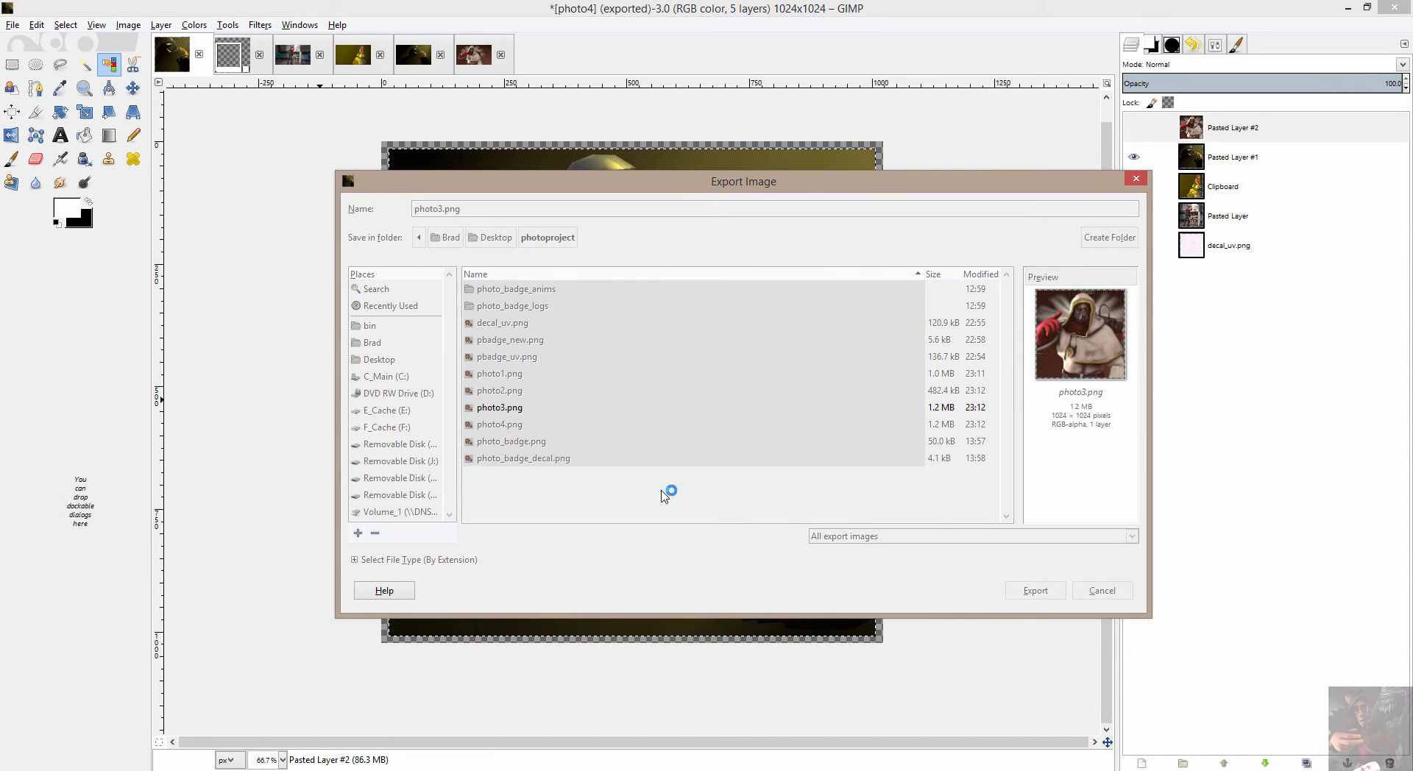
left_click(713, 528)
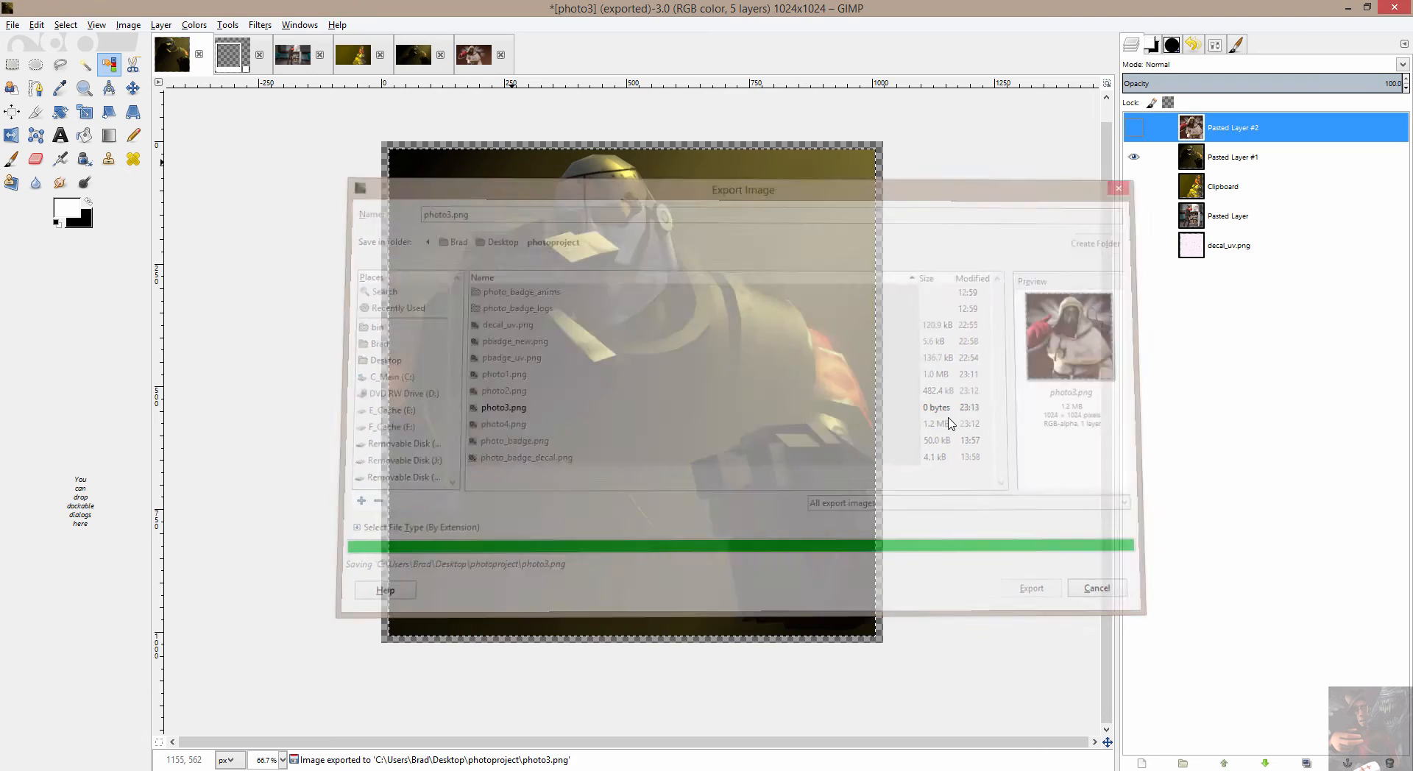
Switch to File Explorer and preview the exported photo2.png, photo3.png and photo4.png, then return to GIMP
key("alt+Tab")
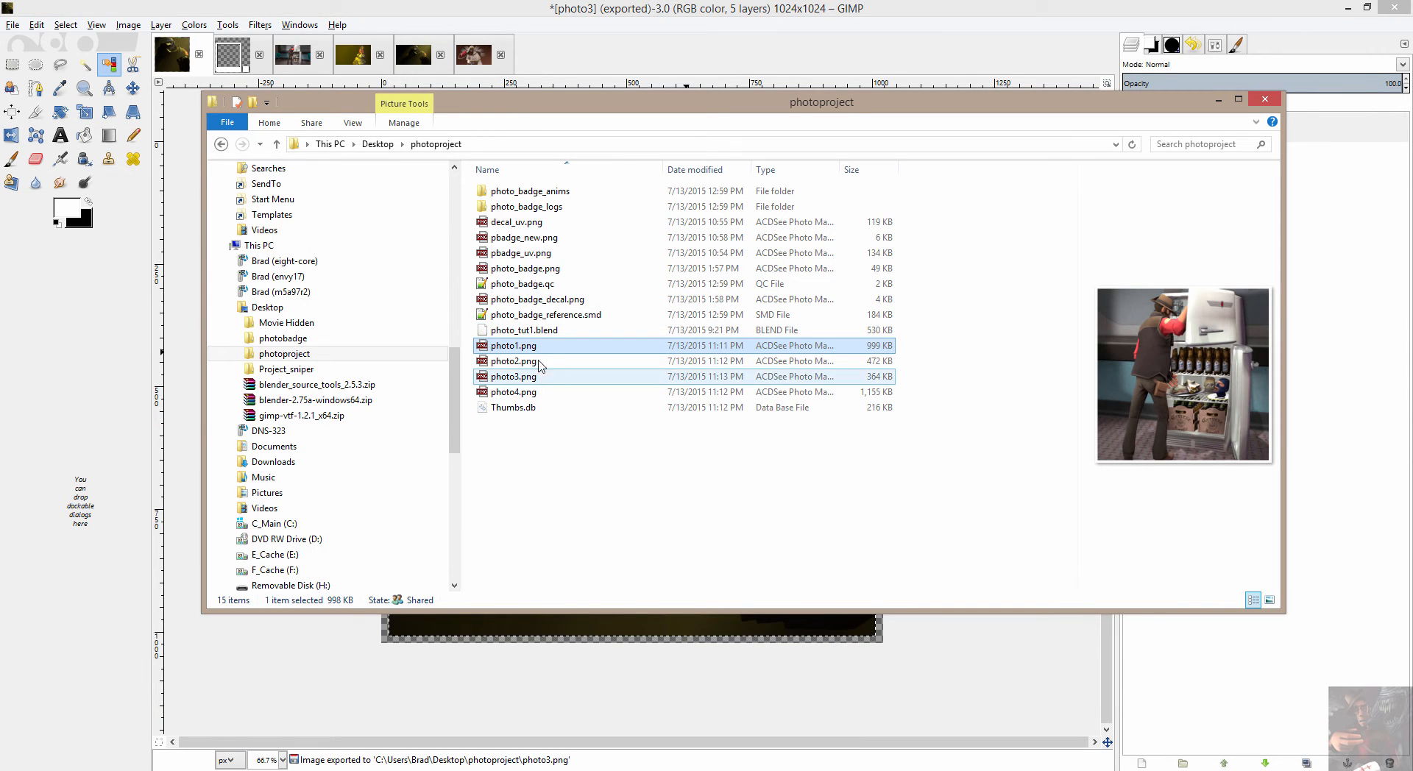
left_click(528, 361)
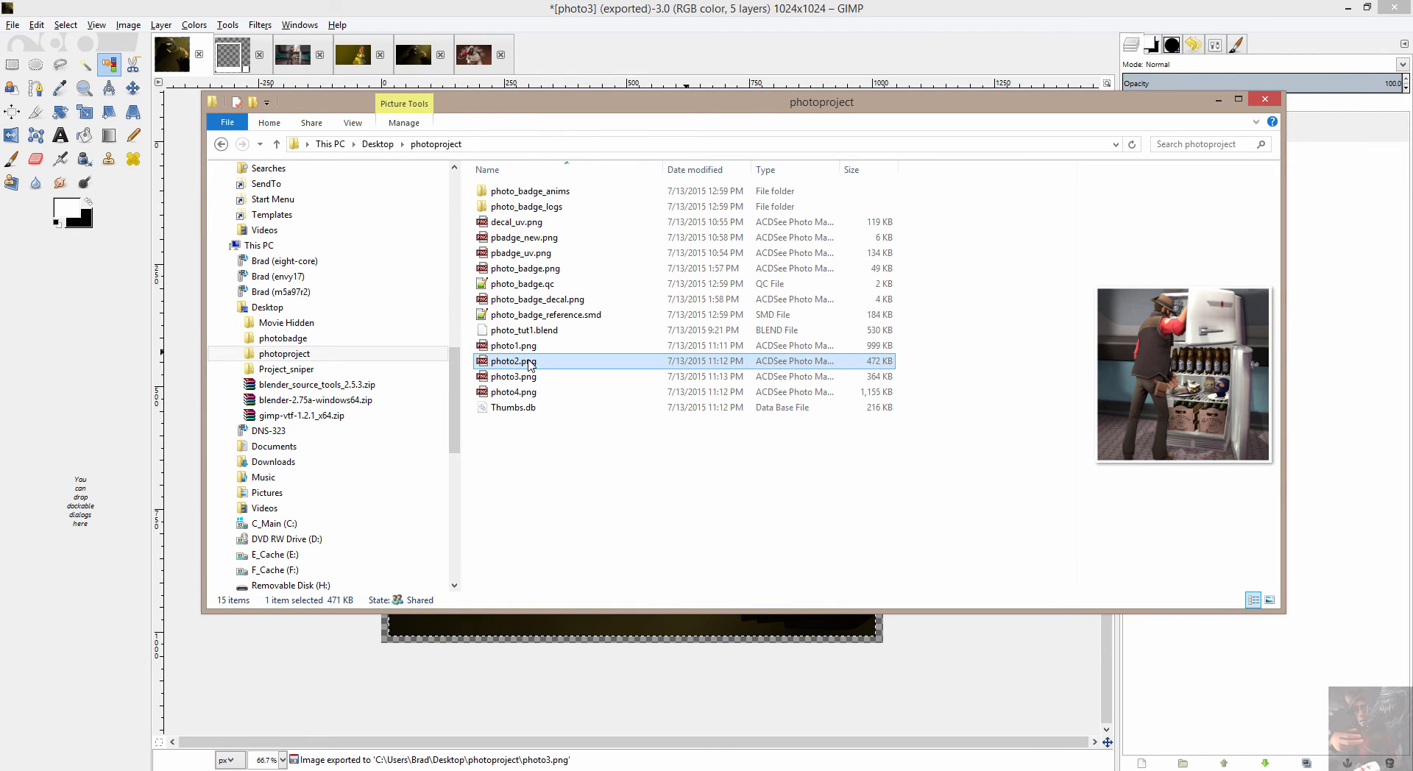
left_click(536, 378)
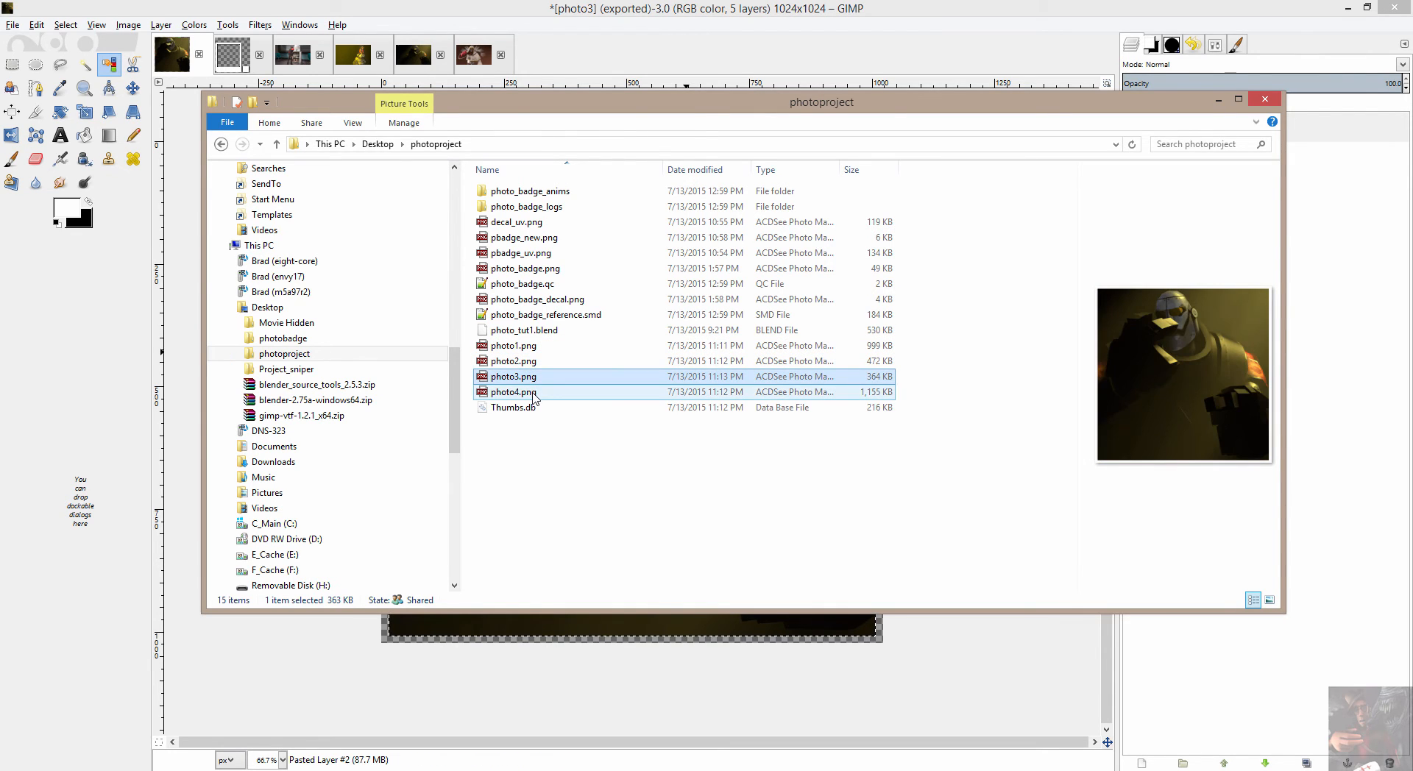
left_click(536, 394)
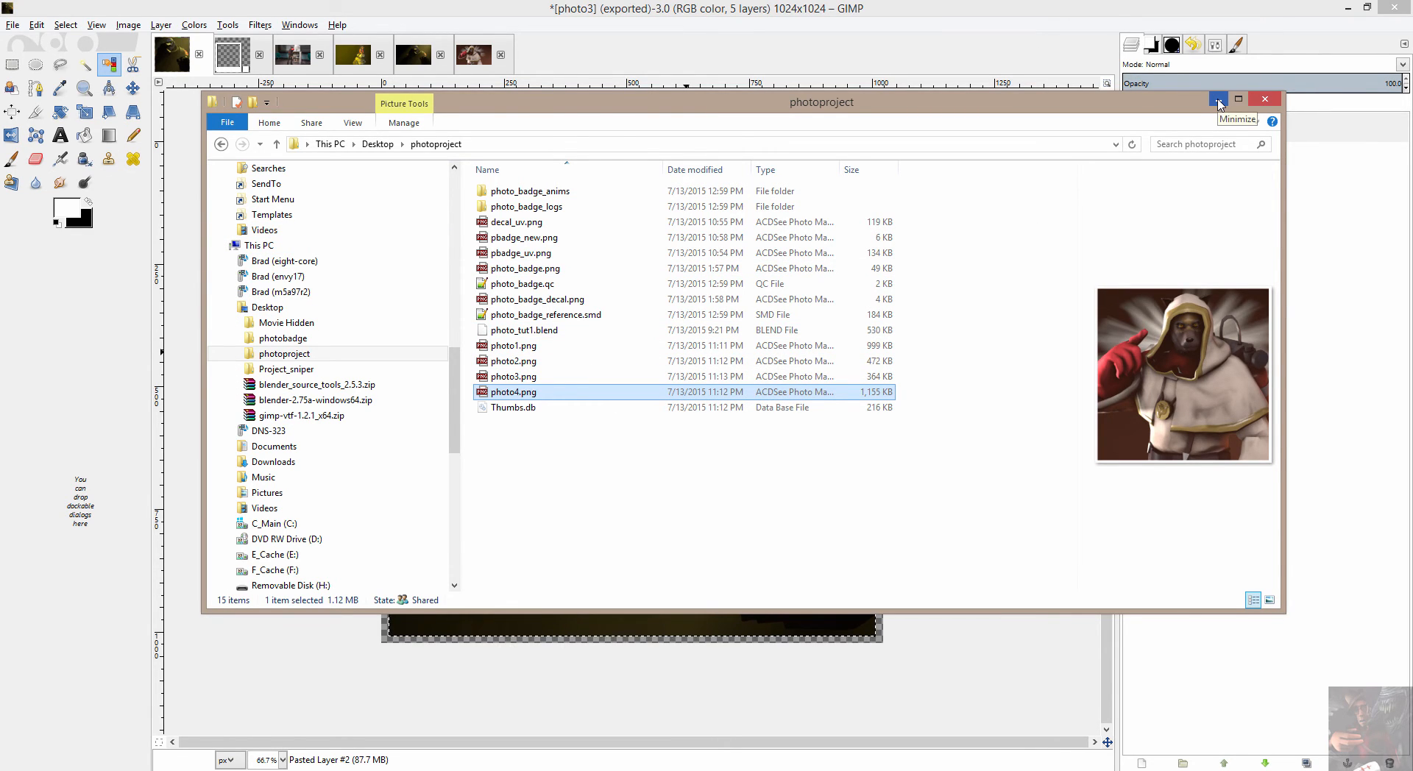
left_click(1218, 100)
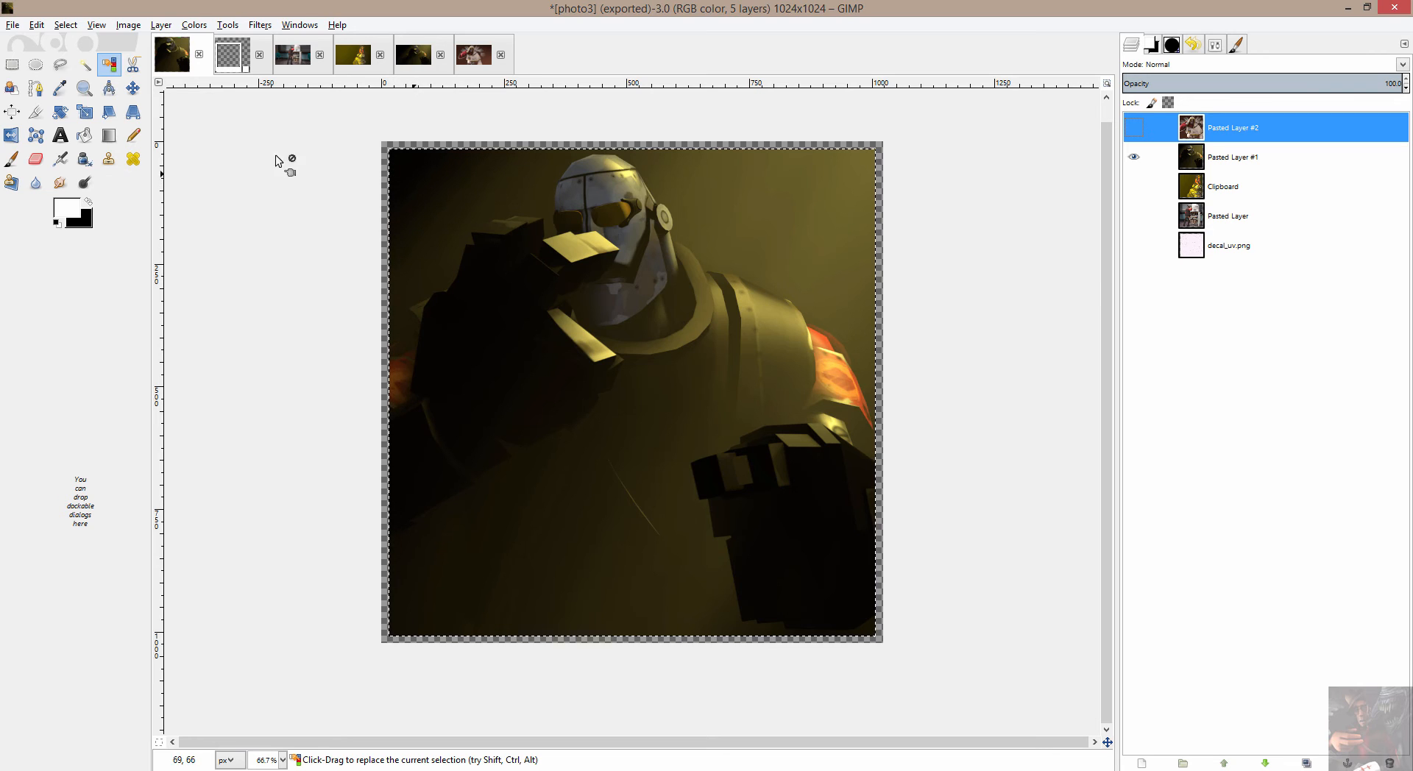
Save the layered decal image as decal.xcf in the desktop's photoproject folder
left_click(172, 50)
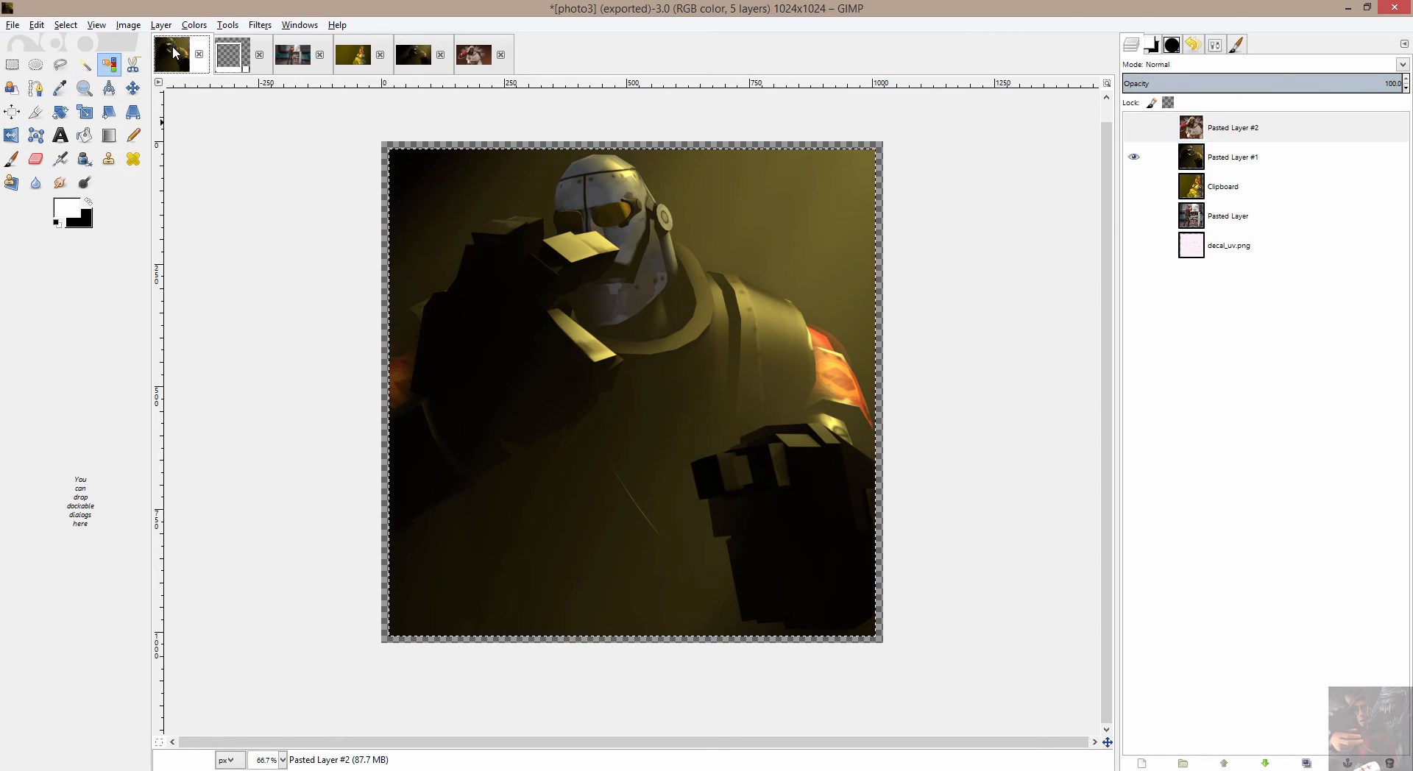
left_click(13, 24)
left_click(37, 158)
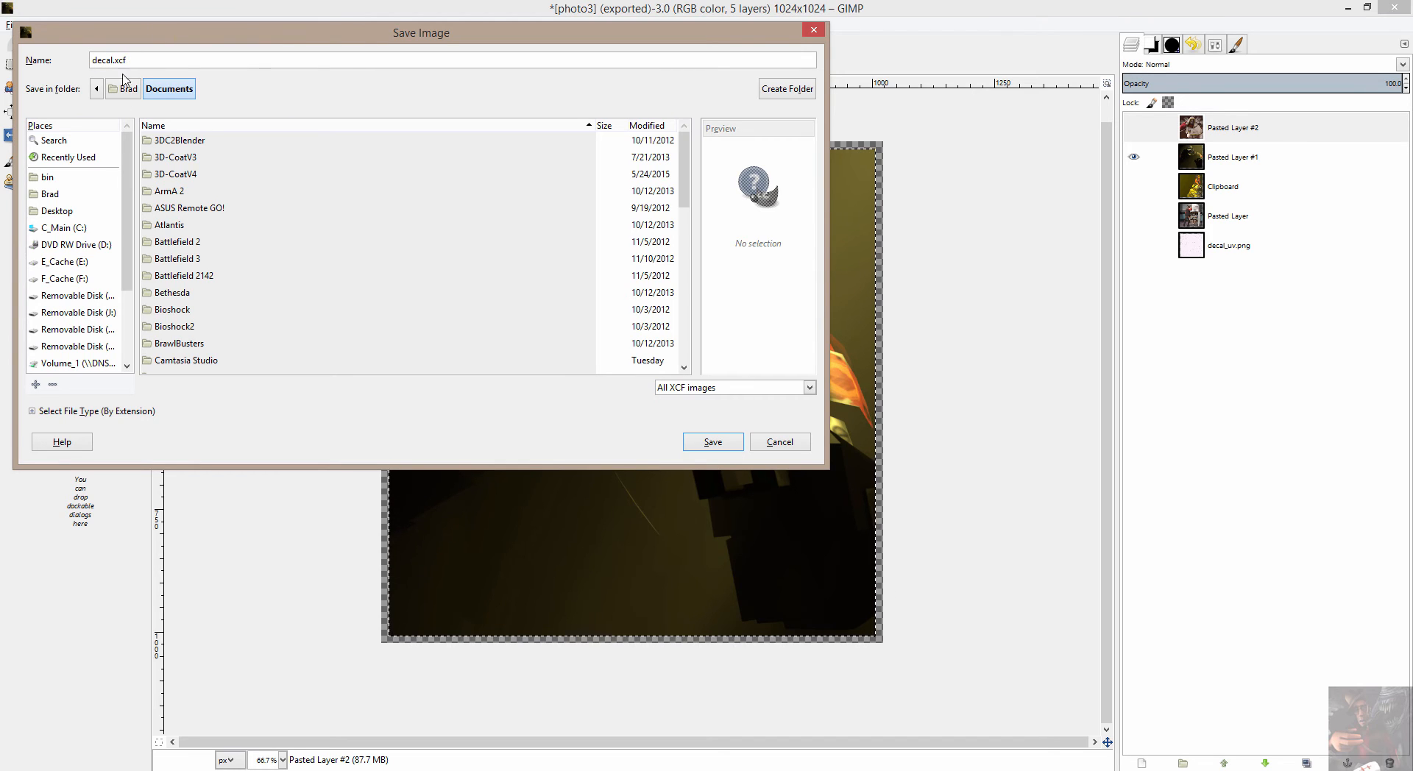
left_click(58, 212)
double_click(182, 177)
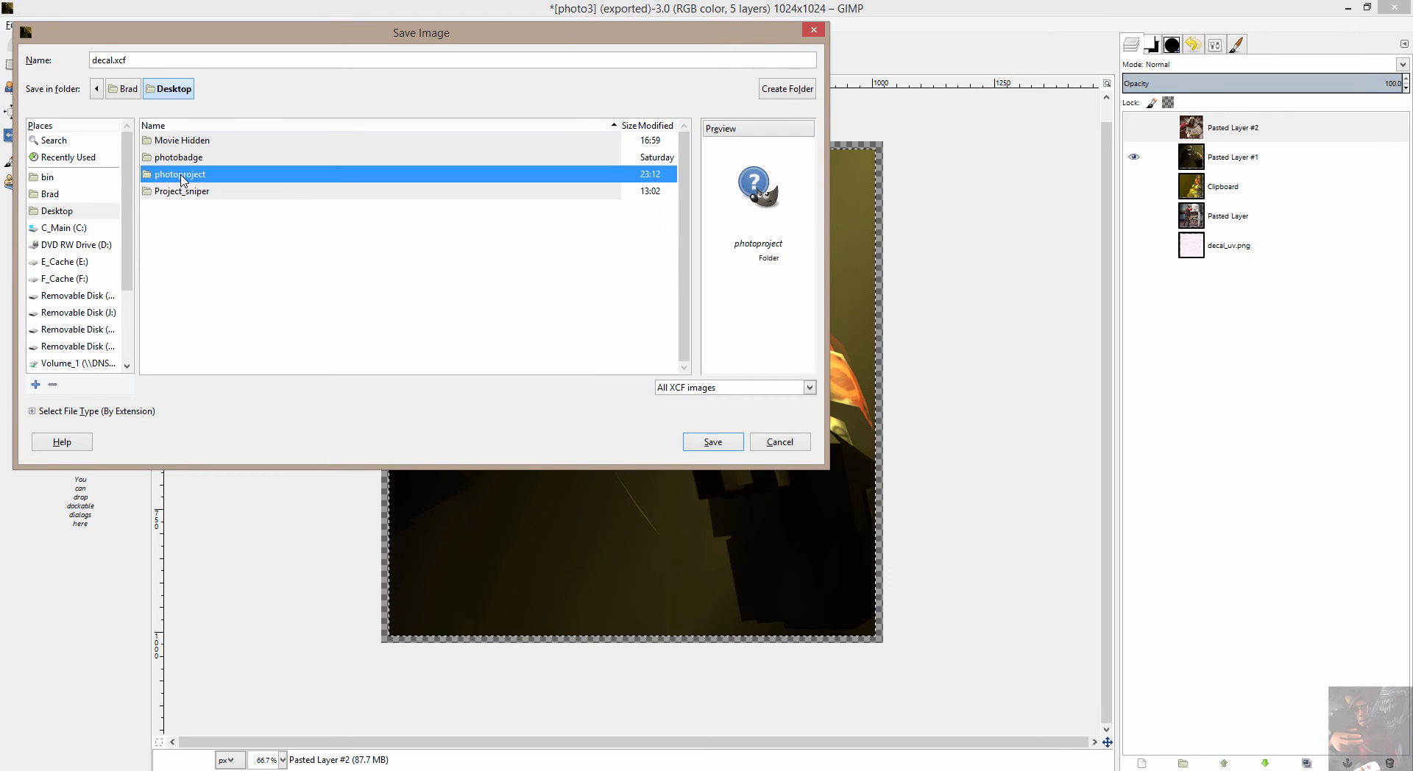
left_click(714, 442)
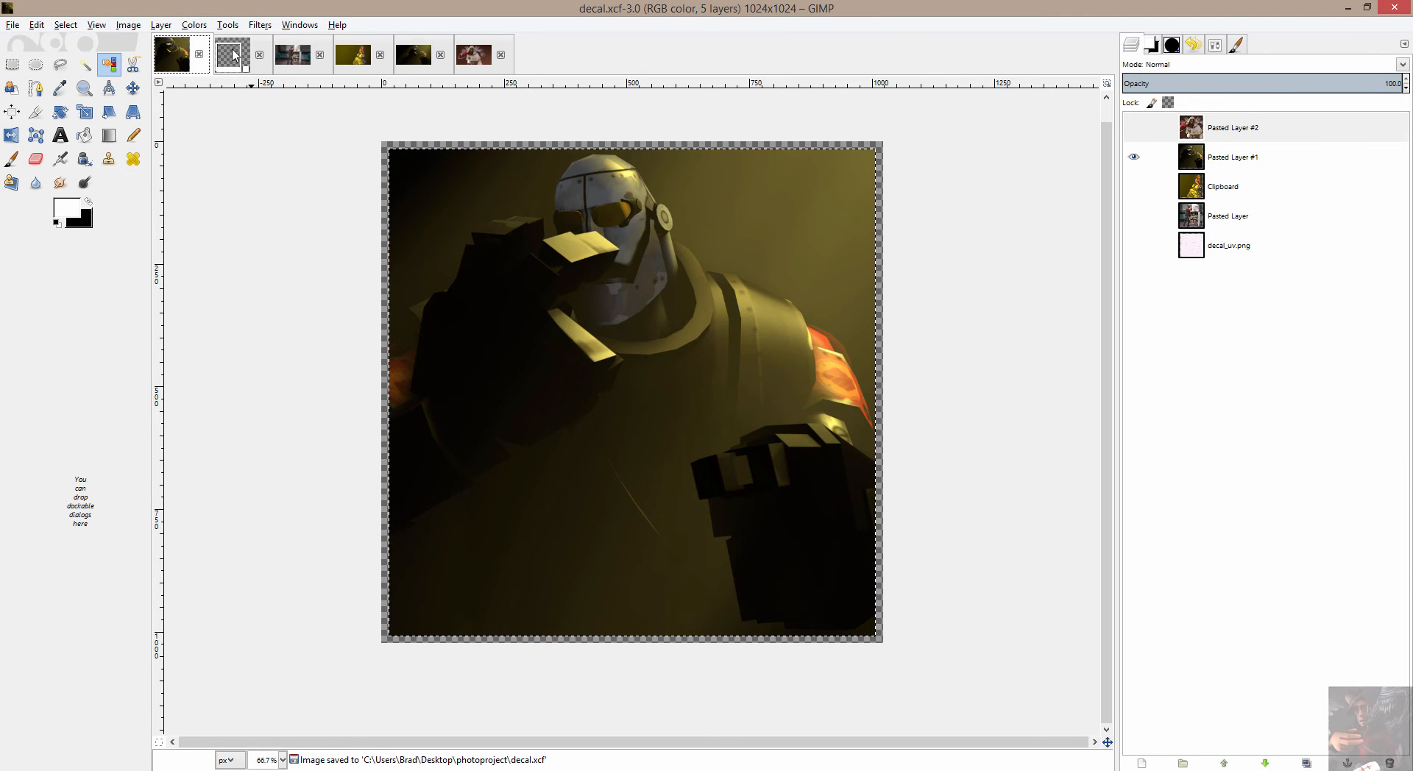
Save the layered badge frame image as pbadge_new.xcf in the photoproject folder and quit GIMP, discarding the unsaved WolfMedic changes
left_click(234, 55)
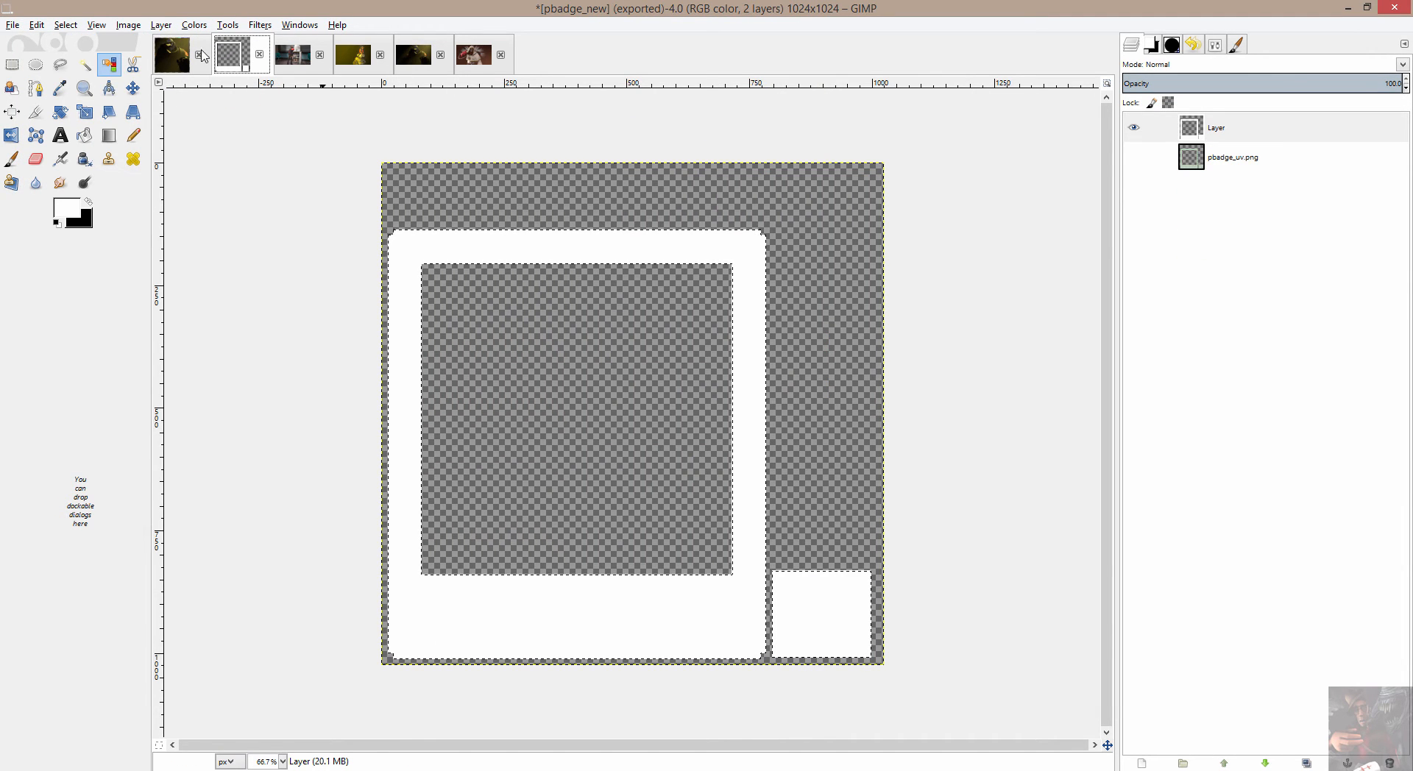
left_click(12, 24)
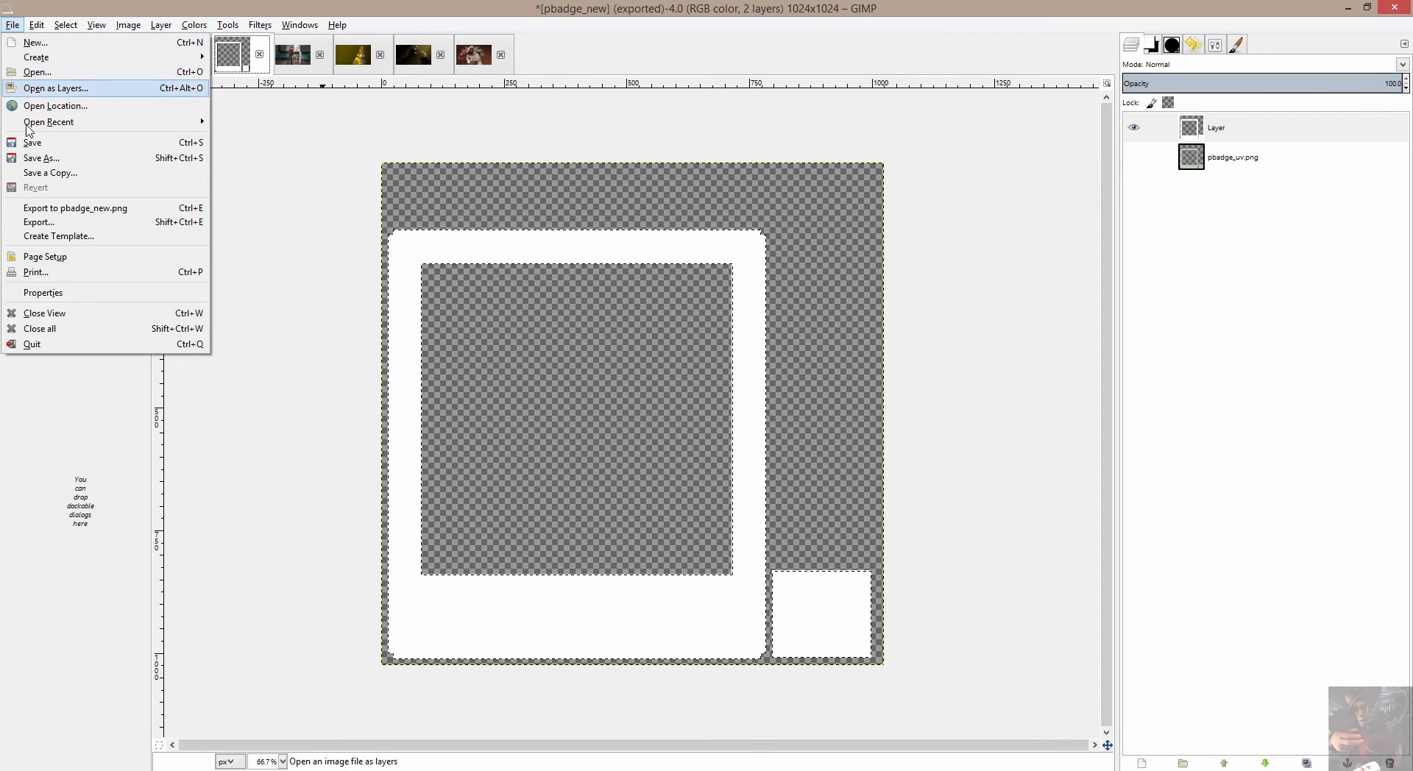
left_click(41, 157)
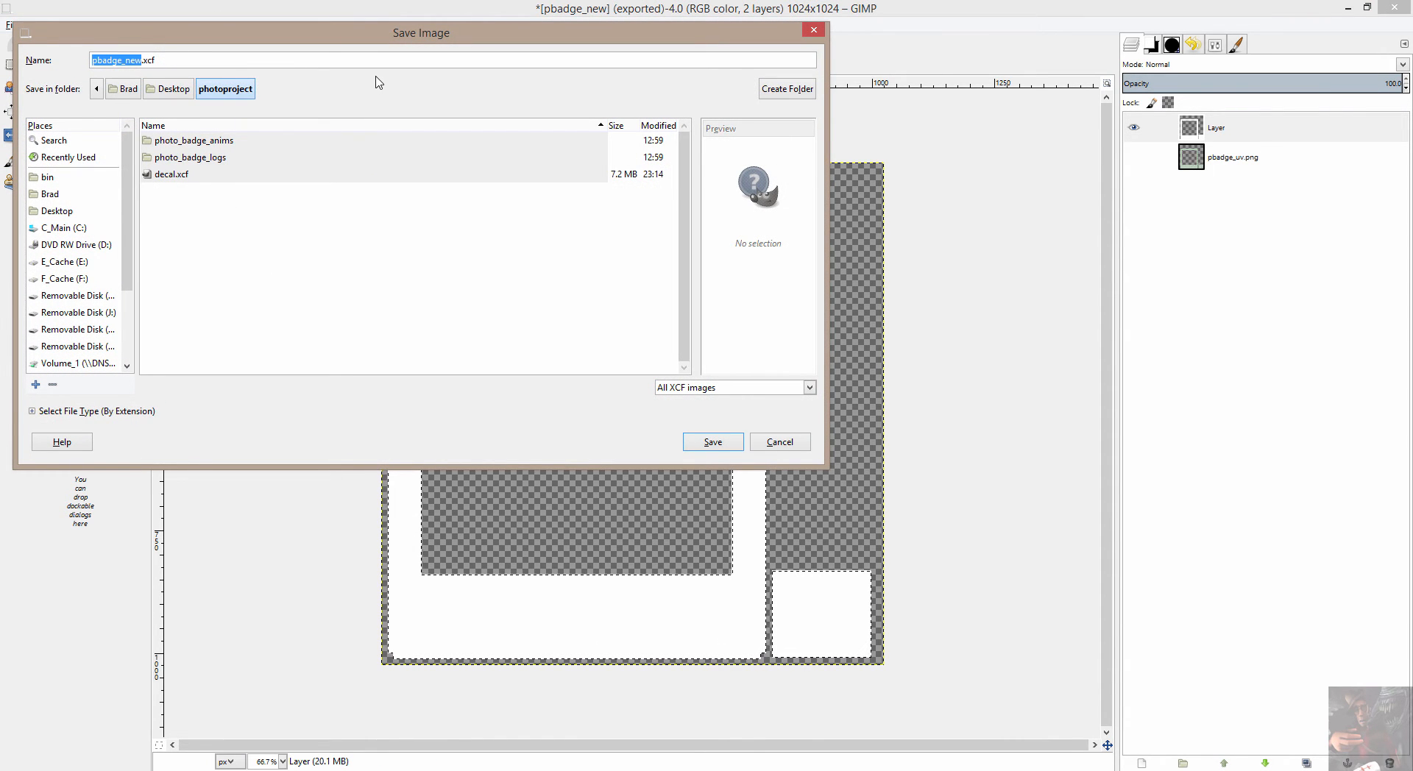
left_click(717, 446)
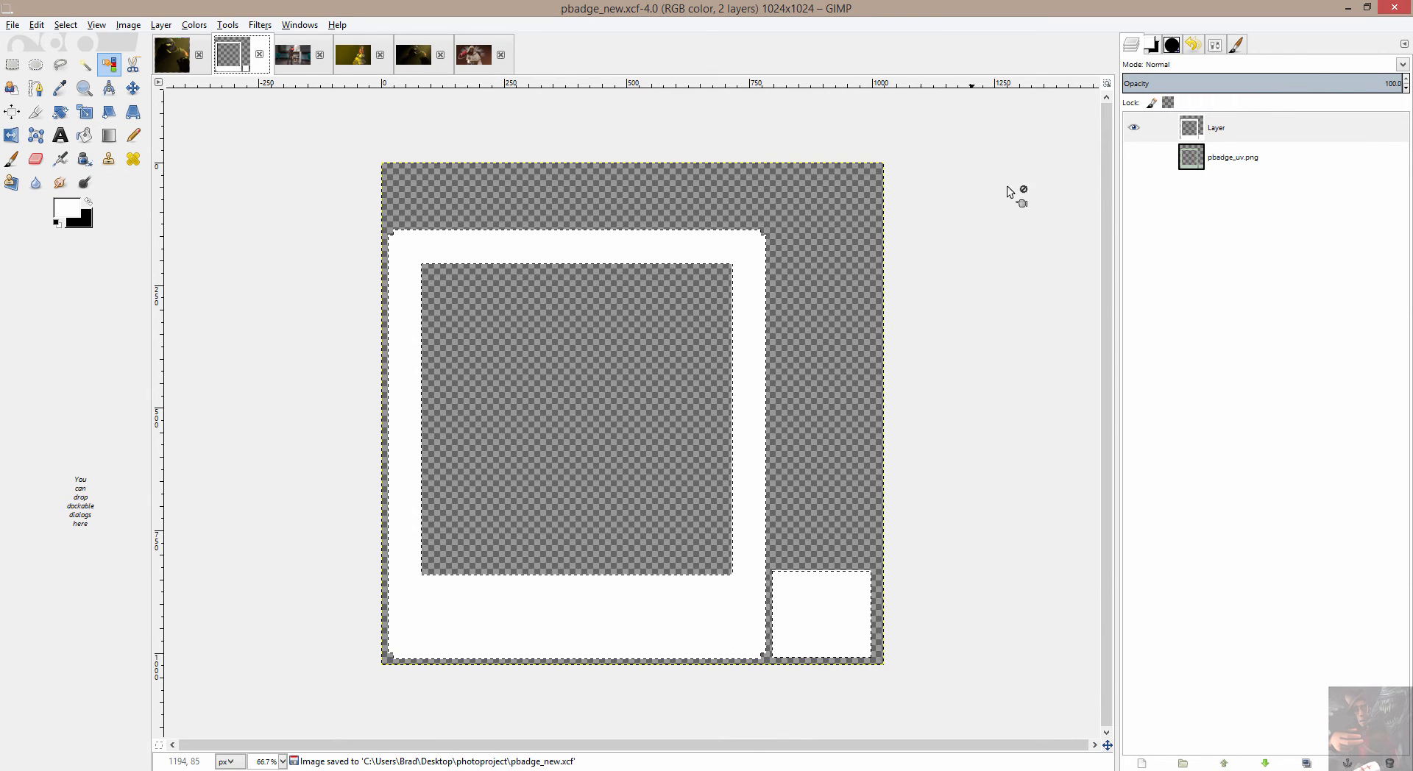
left_click(1395, 8)
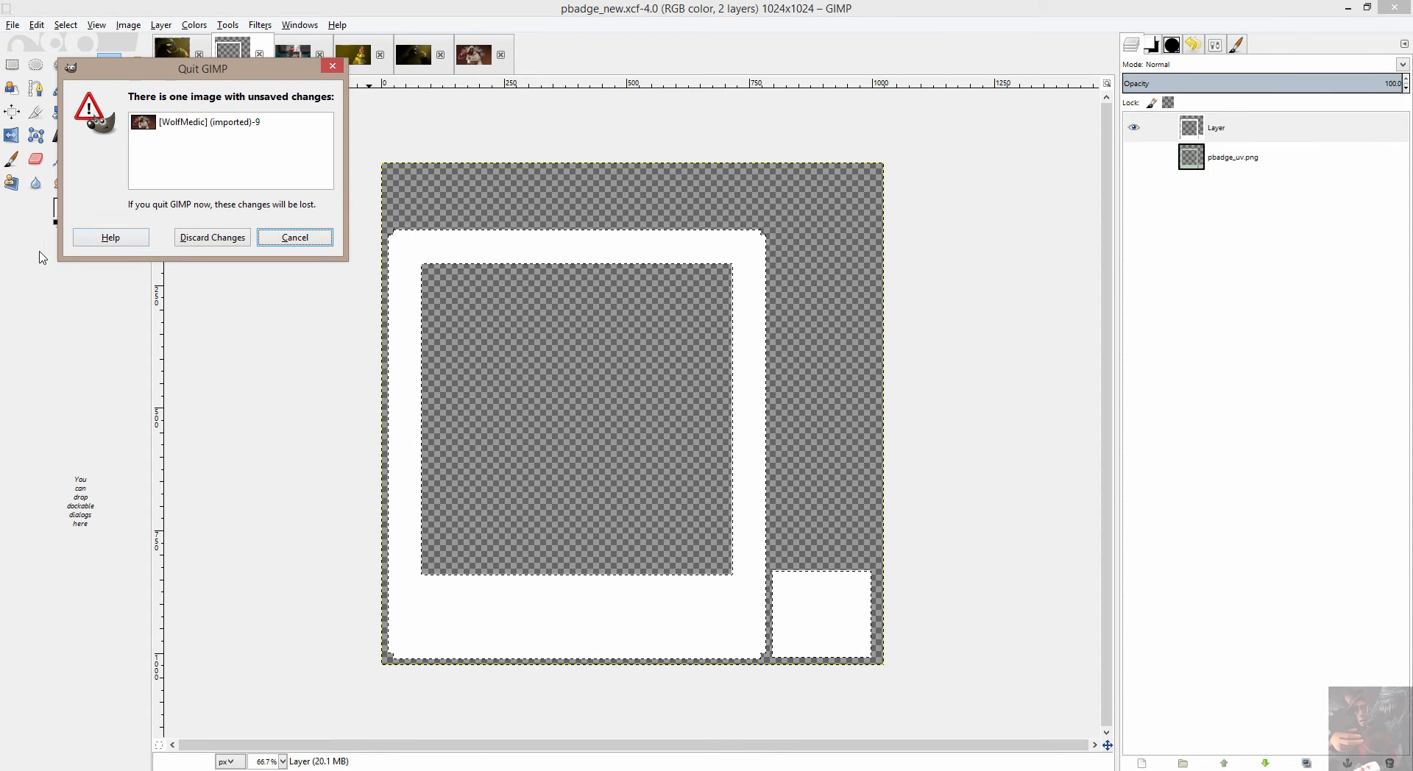
left_click(213, 237)
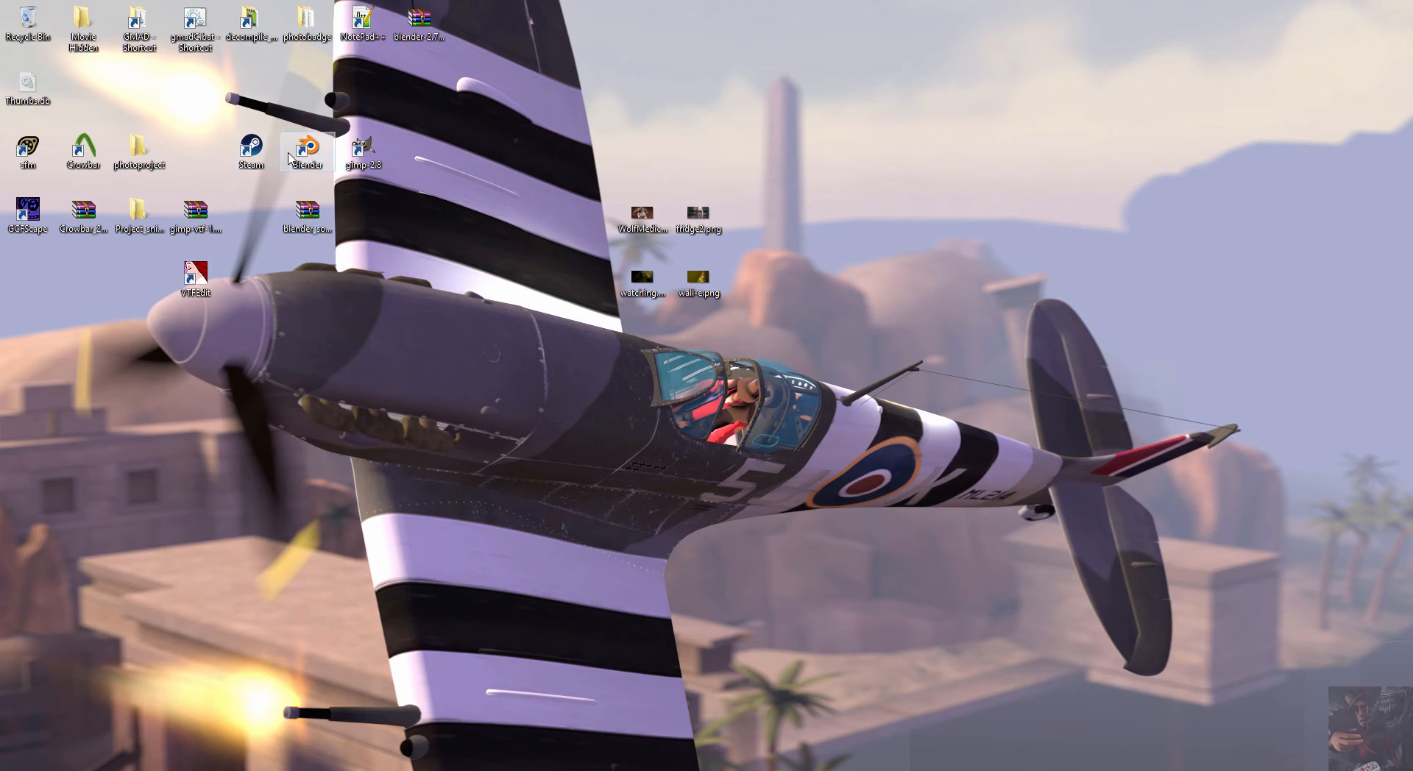
Launch Blender, open the recent file photo_tut1.blend and orbit to face the front of the photo badge
double_click(314, 152)
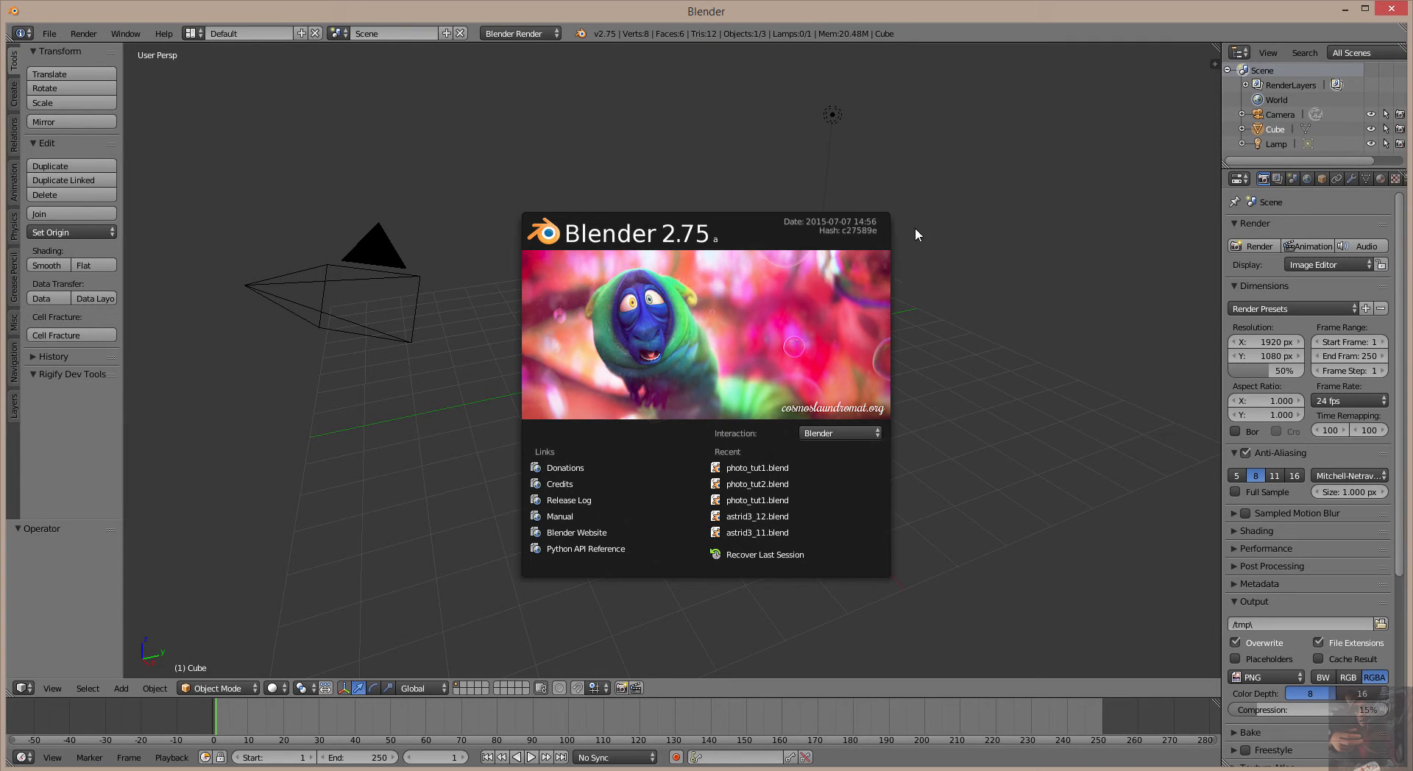
left_click(750, 471)
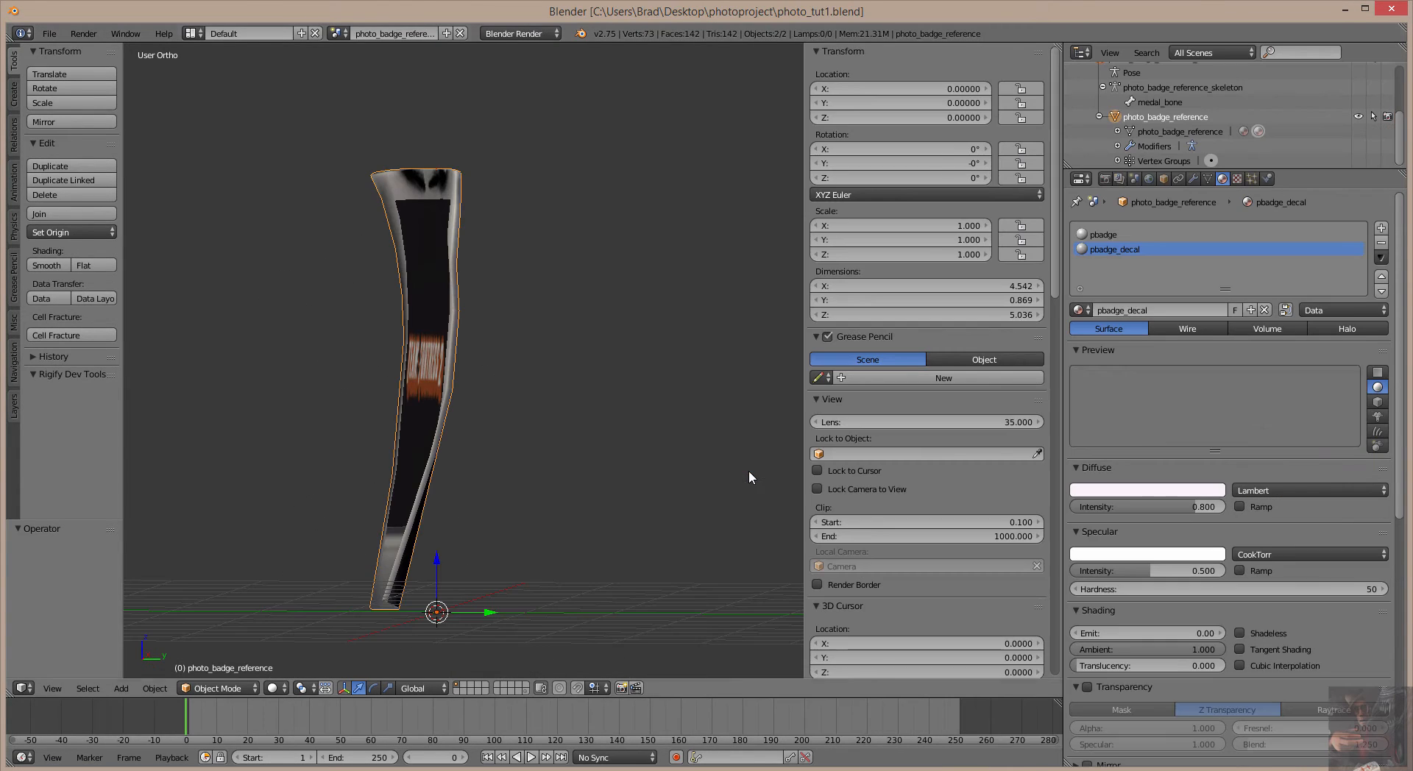
left_click_drag(515, 350, 659, 374)
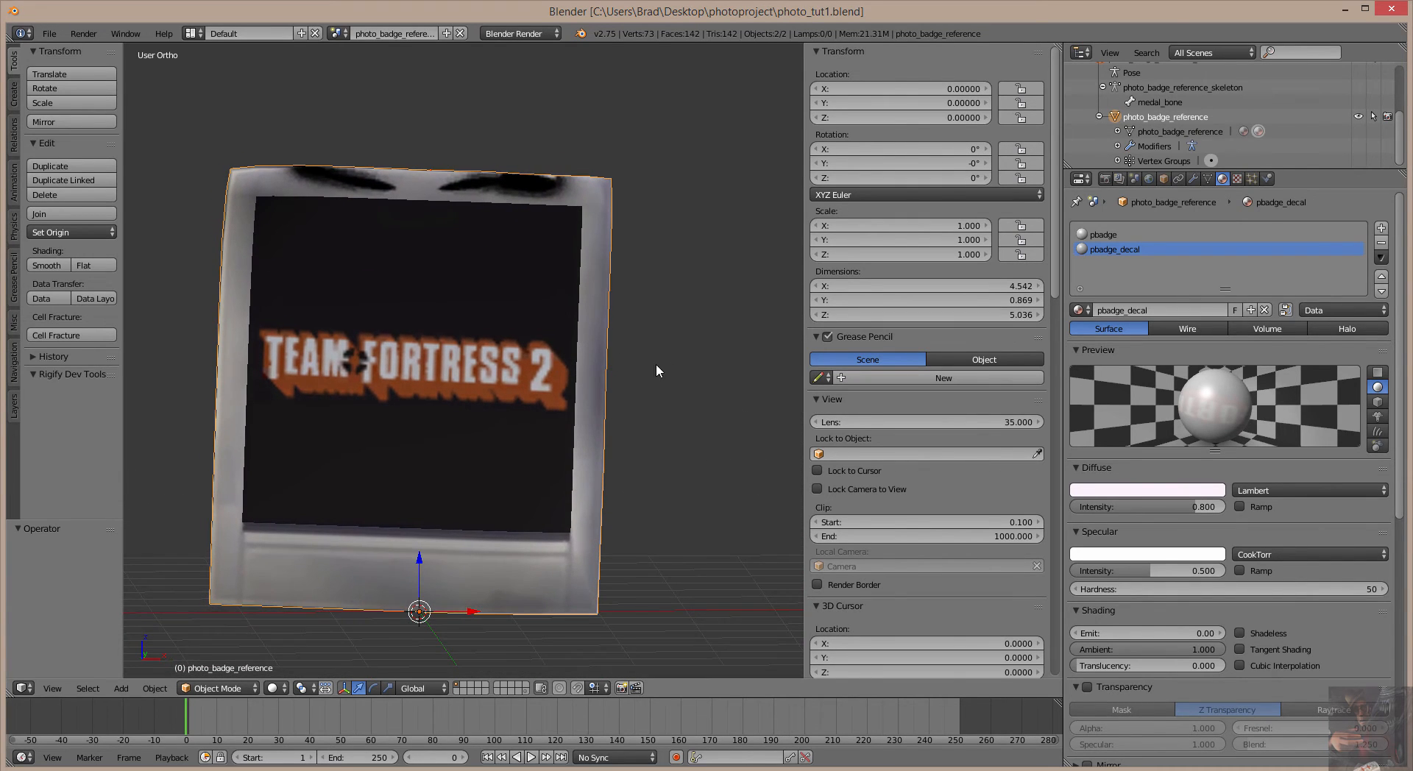
Select the pbadge material and split the 3D view vertically, making the new area a UV/Image Editor
left_click(1100, 235)
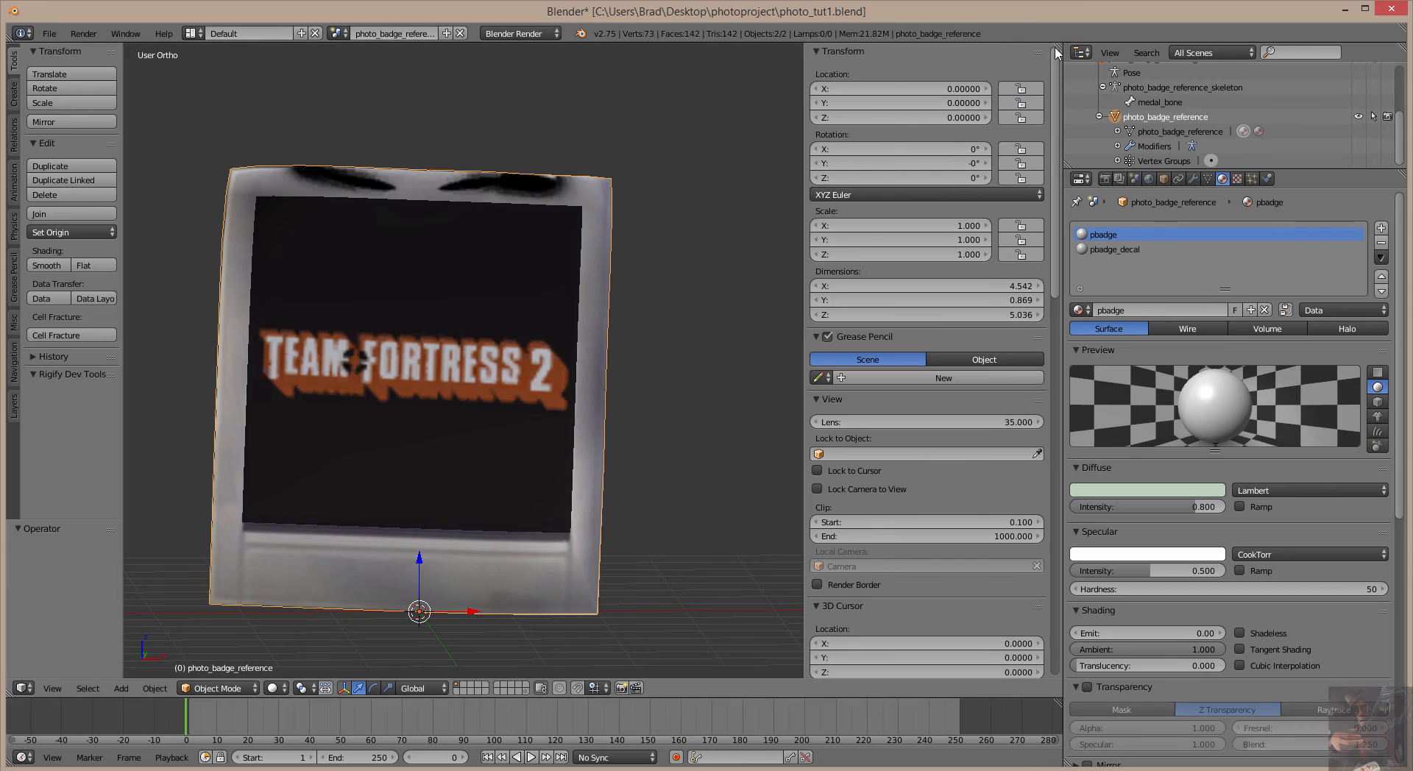
left_click_drag(1061, 45, 635, 81)
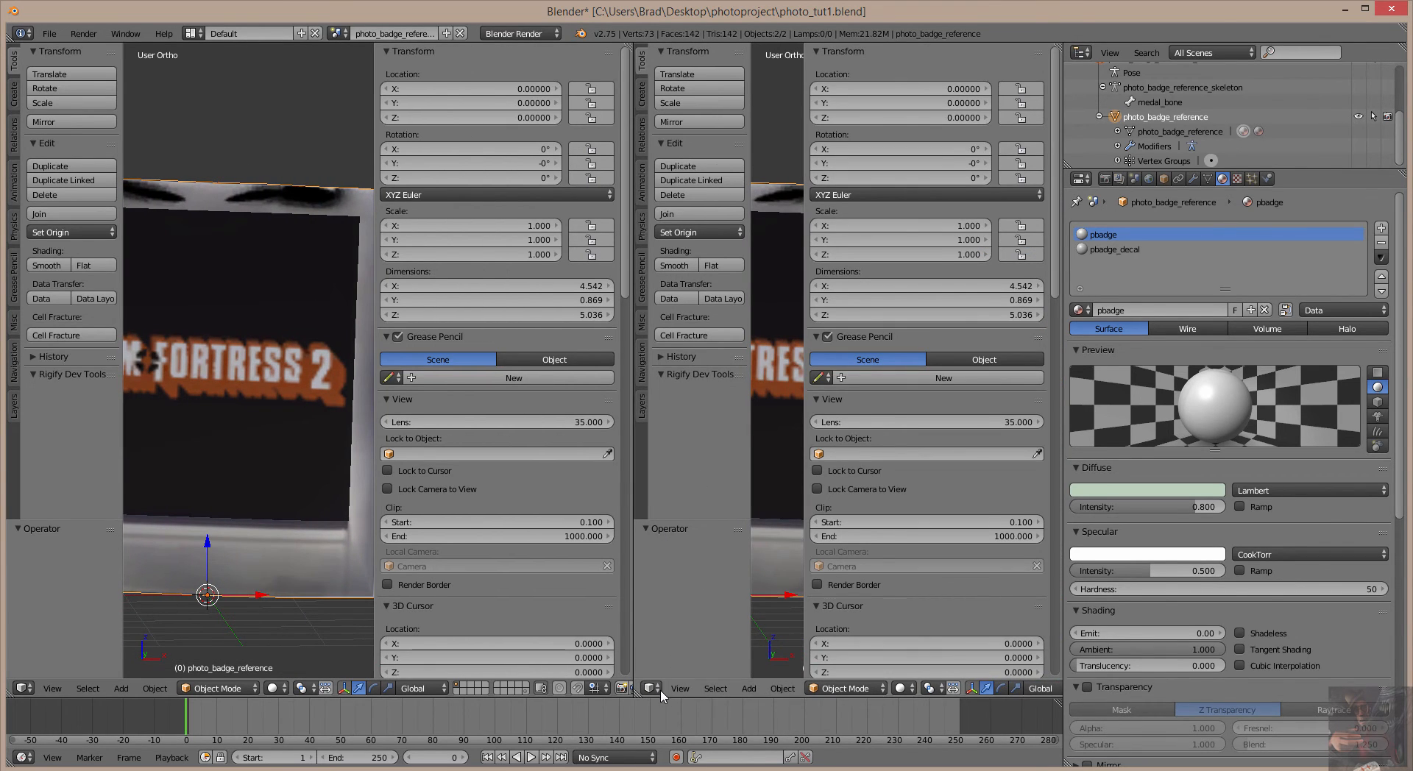
left_click(652, 689)
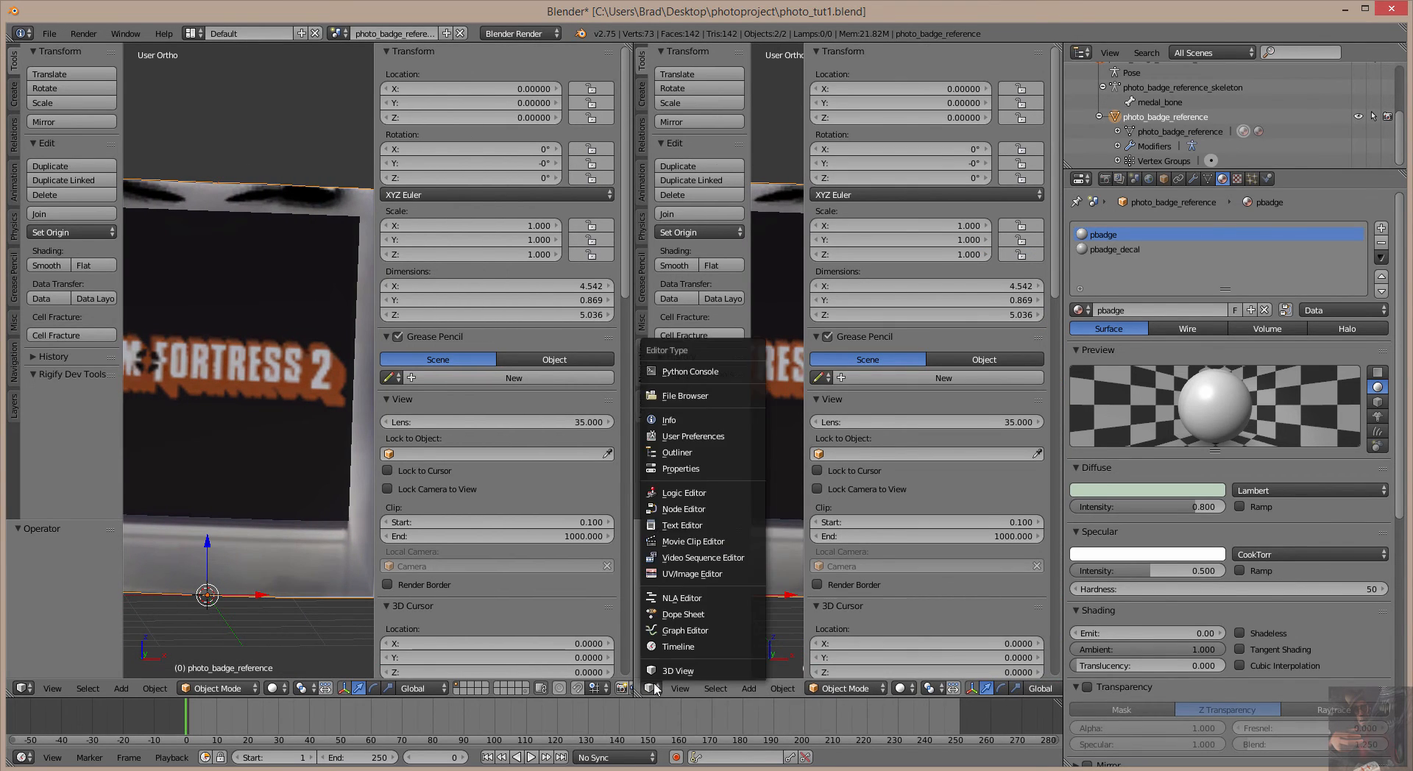
left_click(690, 574)
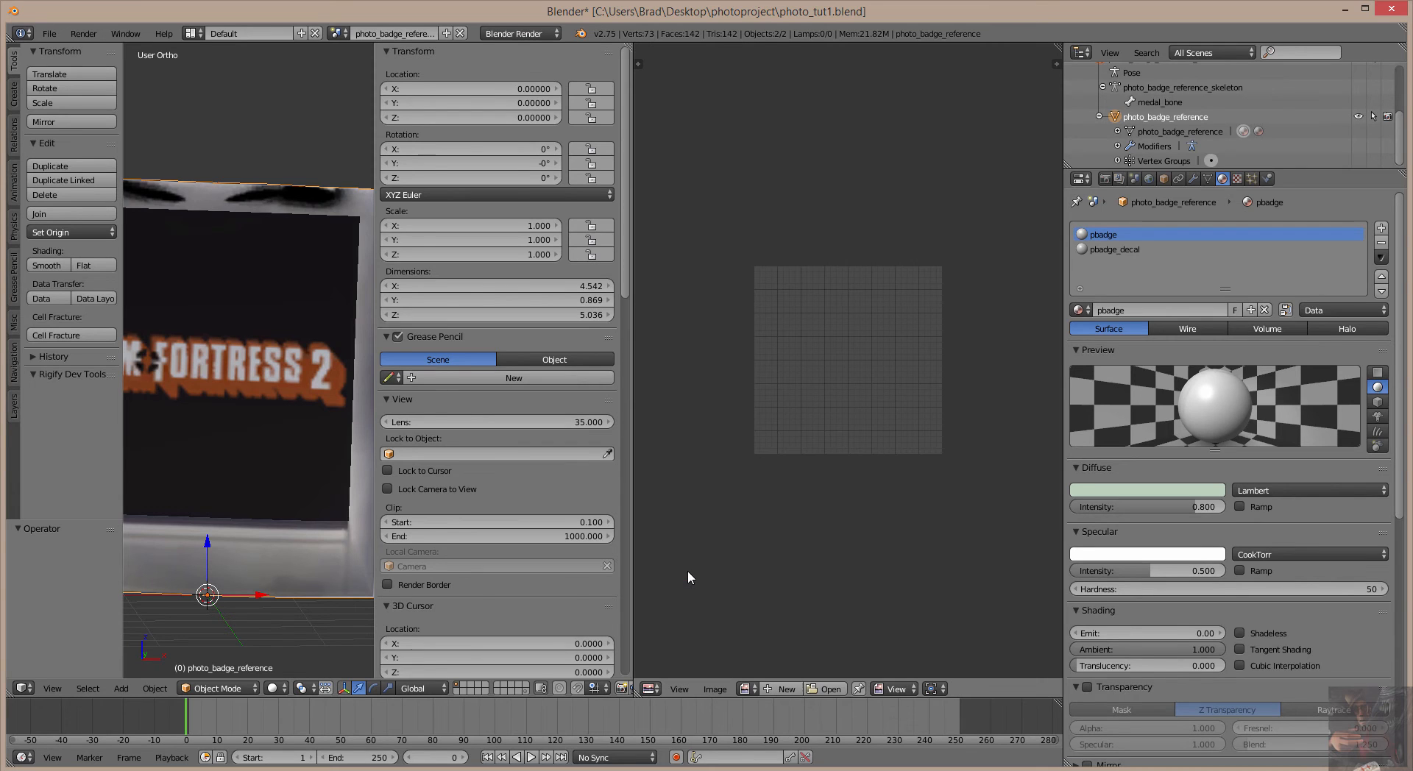
Load photo1.png, photo2.png, photo3.png and photo4.png together from the photoproject folder into the UV/Image Editor
left_click(715, 690)
left_click(750, 664)
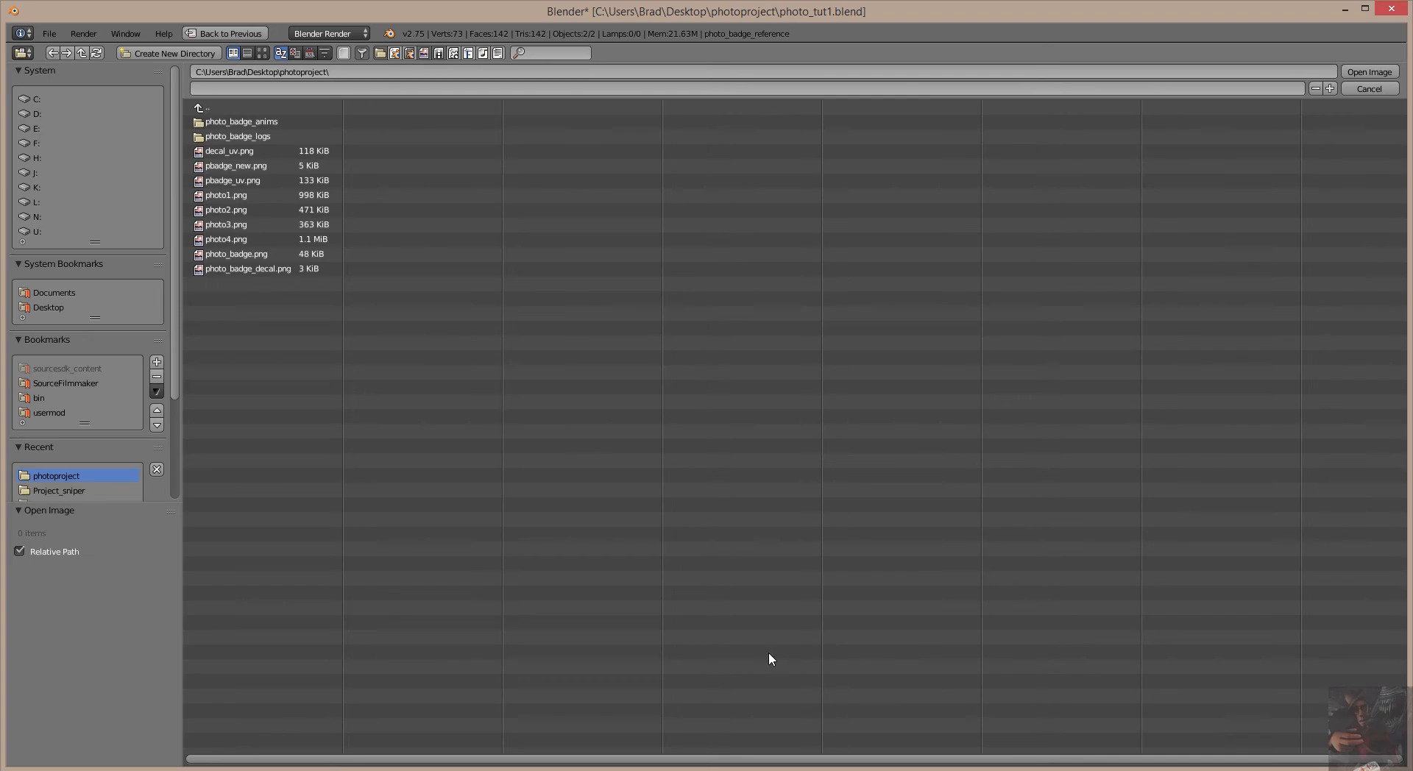
left_click(234, 196)
left_click(250, 240, "shift")
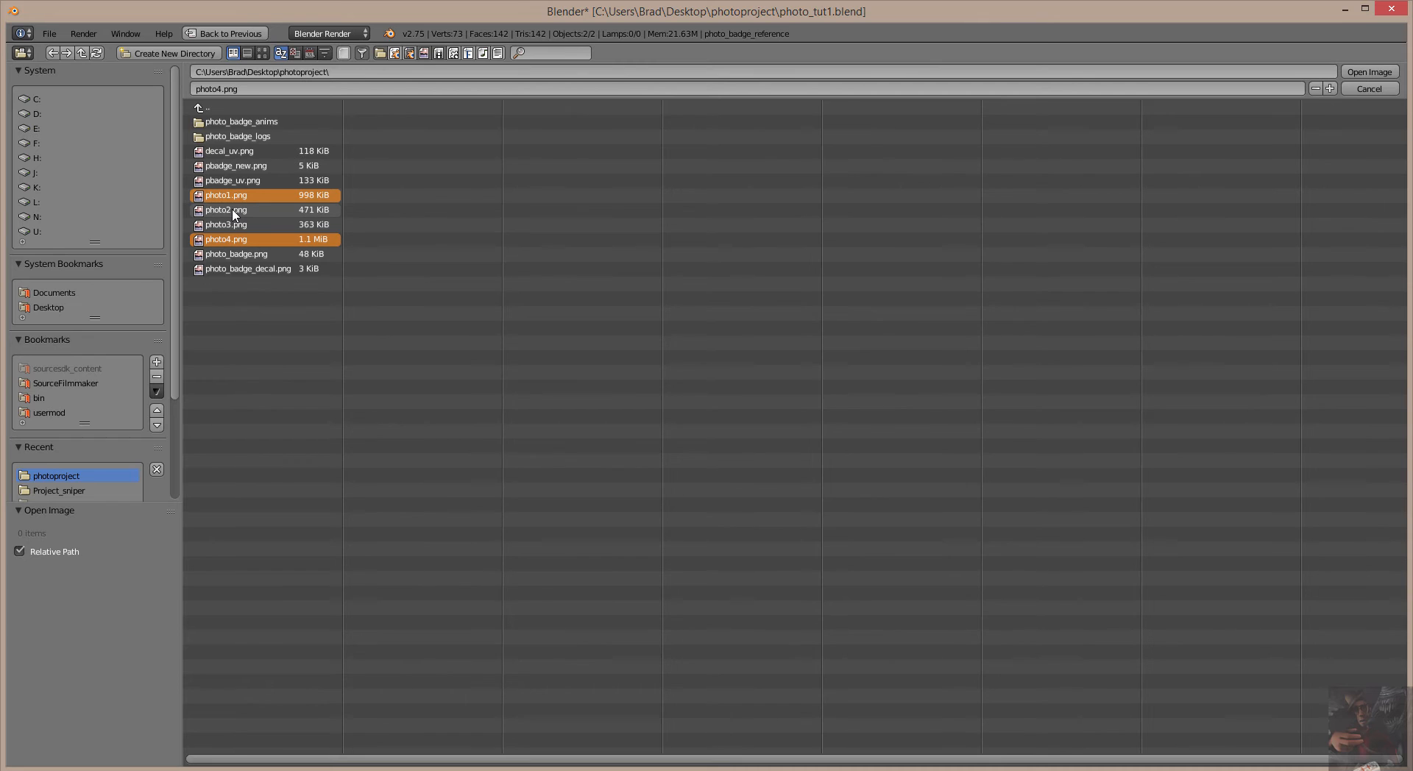
left_click(234, 210, "shift")
left_click(236, 226, "shift")
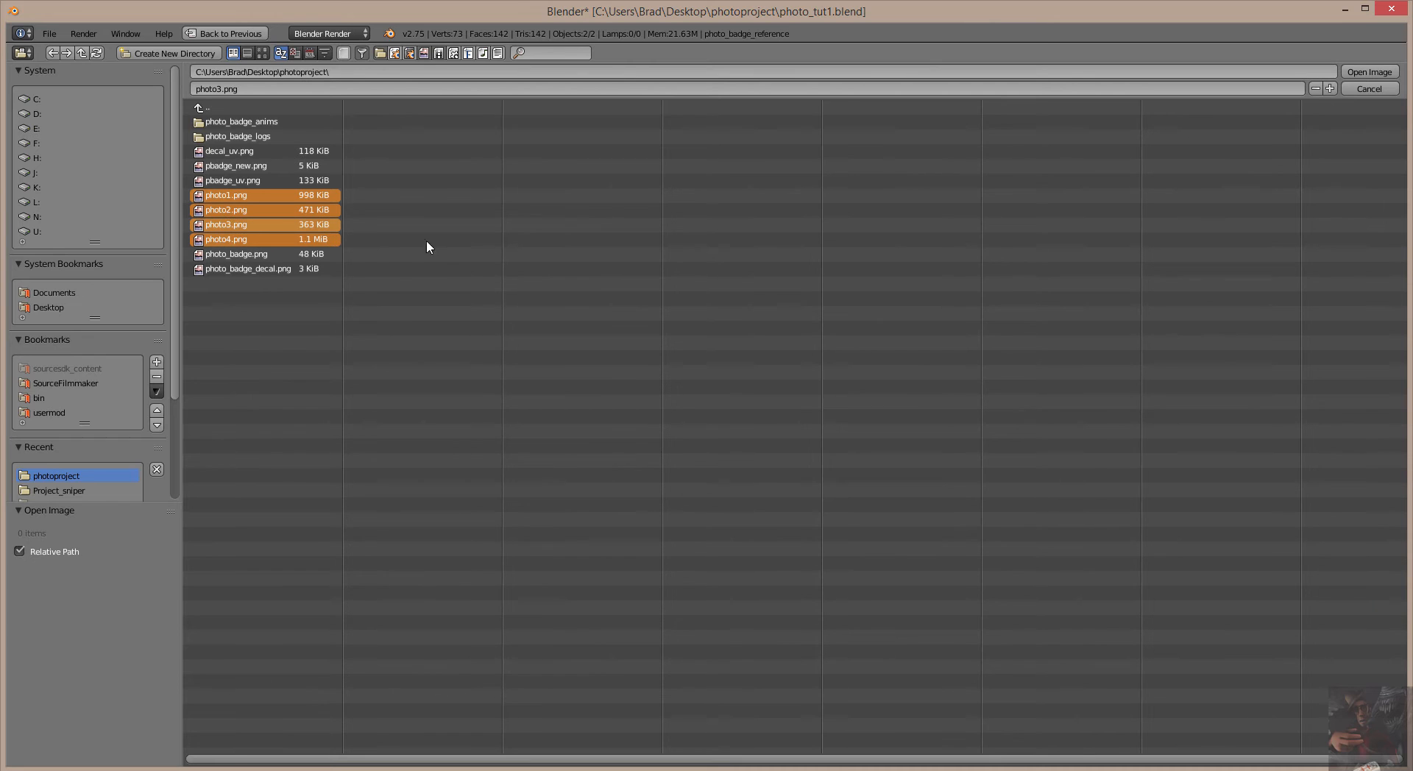
left_click(1376, 73)
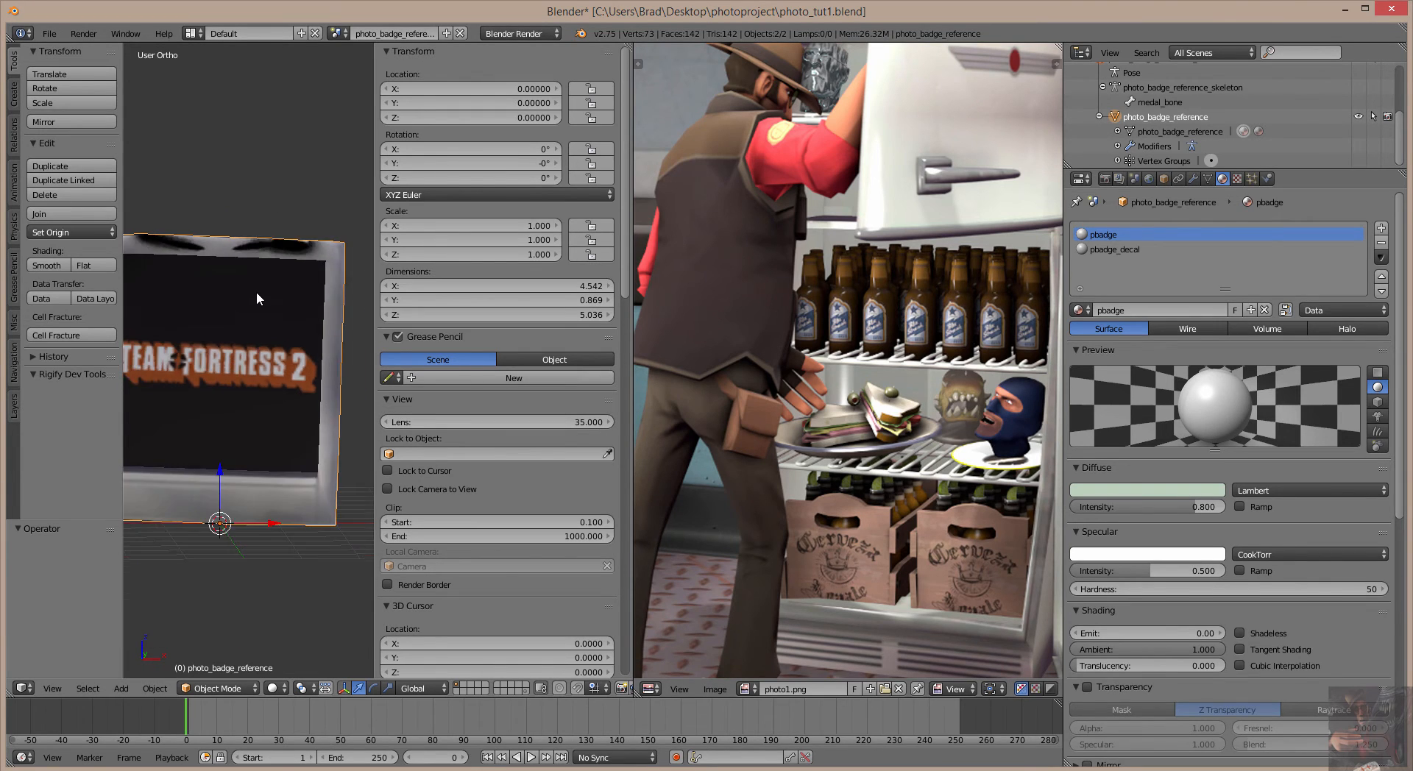
scroll(256, 291, "down", 3)
scroll(943, 278, "down", 5)
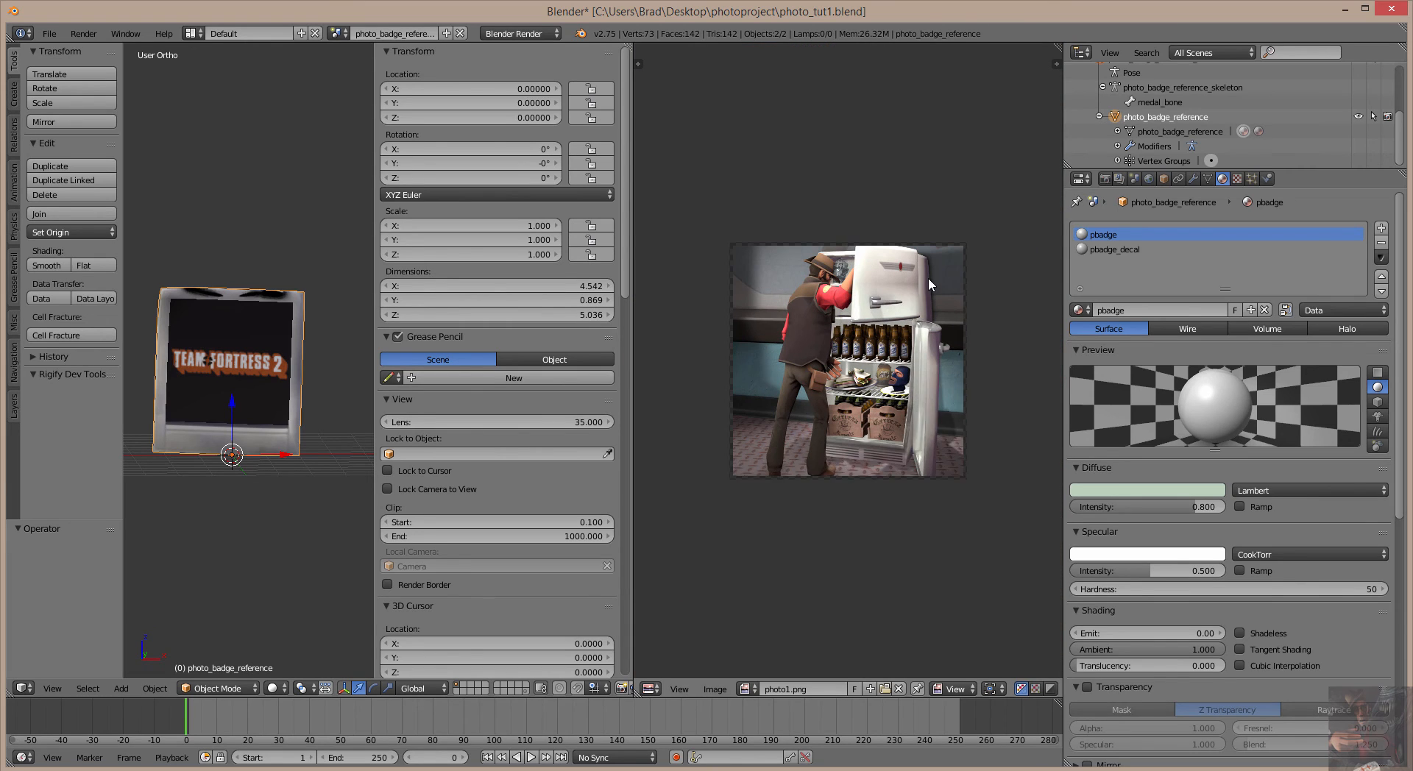
scroll(929, 277, "up", 1)
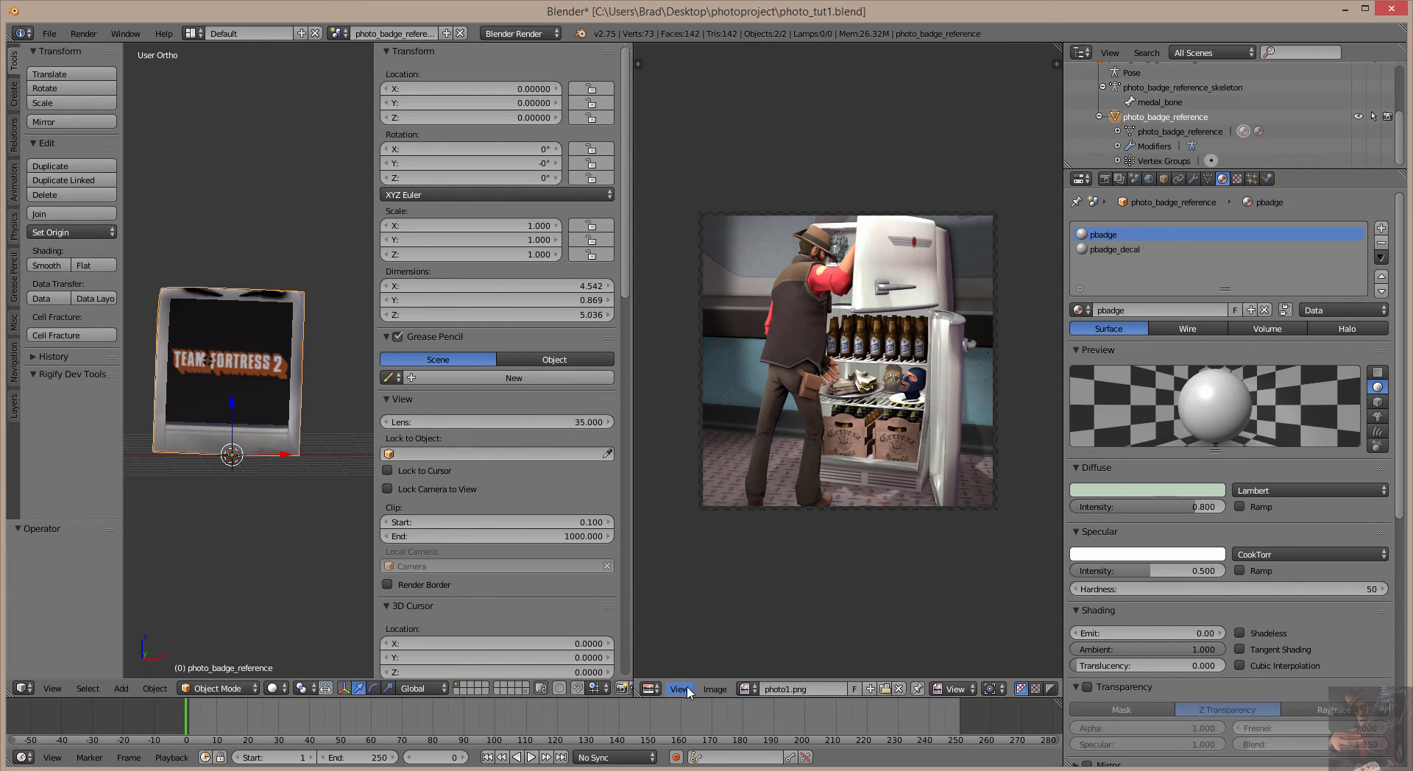
Open pbadge_new.png from the photoproject folder in the UV/Image Editor
left_click(714, 691)
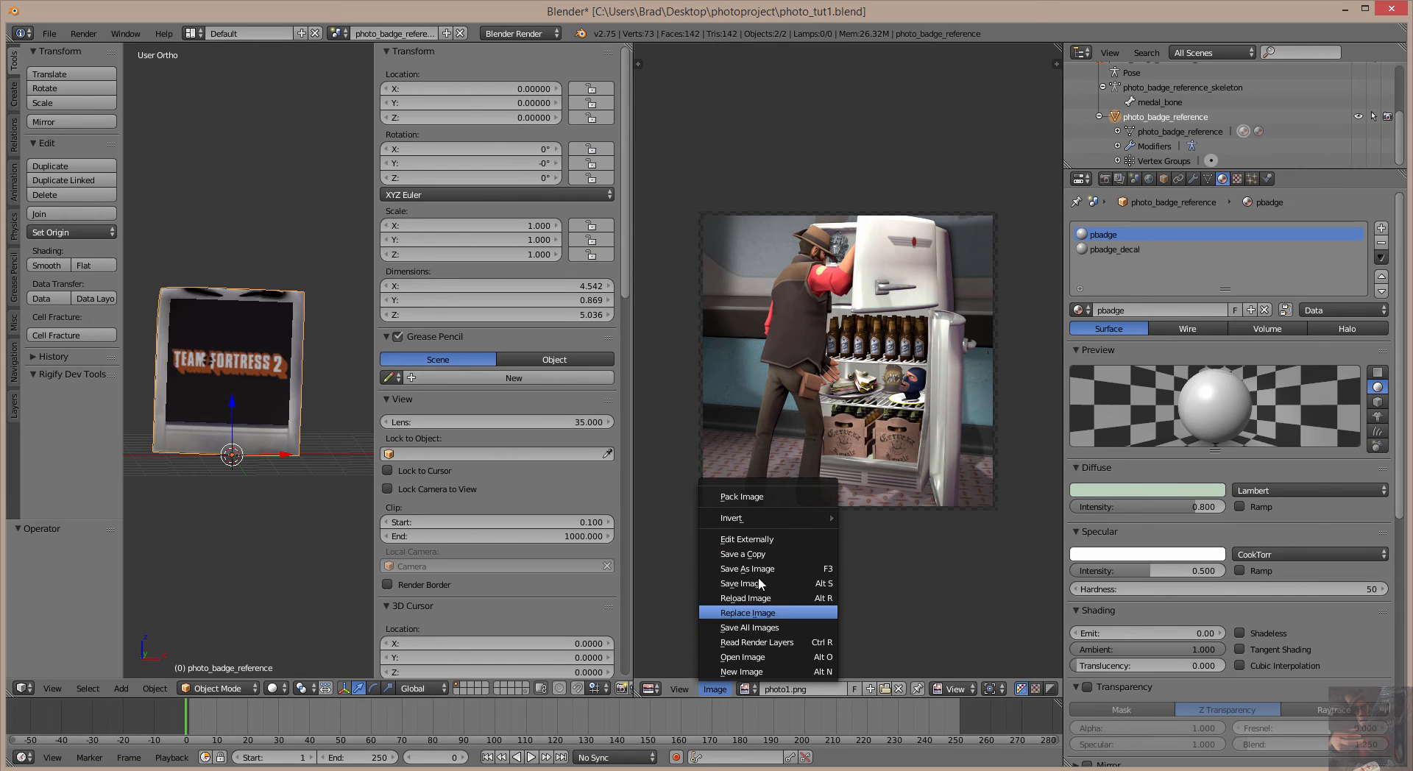
left_click(732, 661)
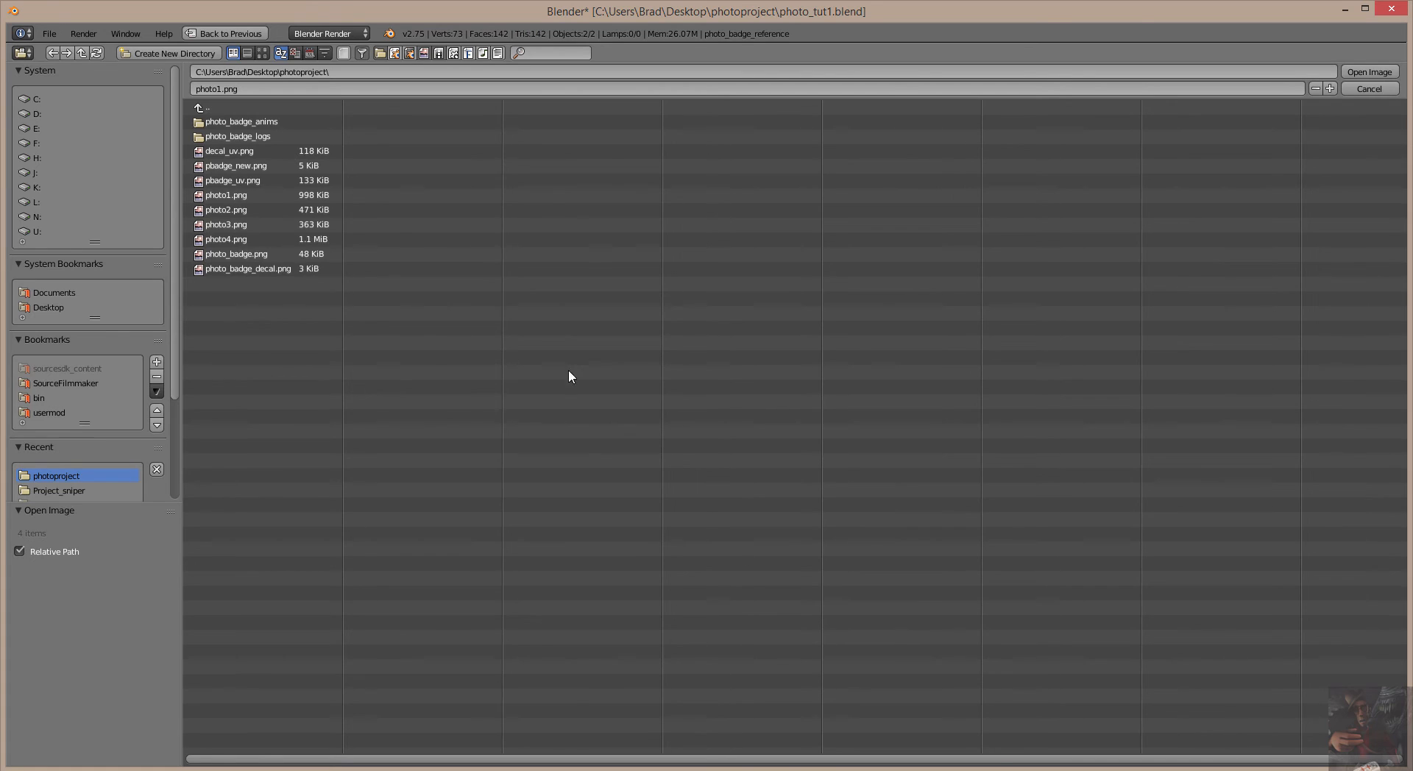
left_click(233, 257)
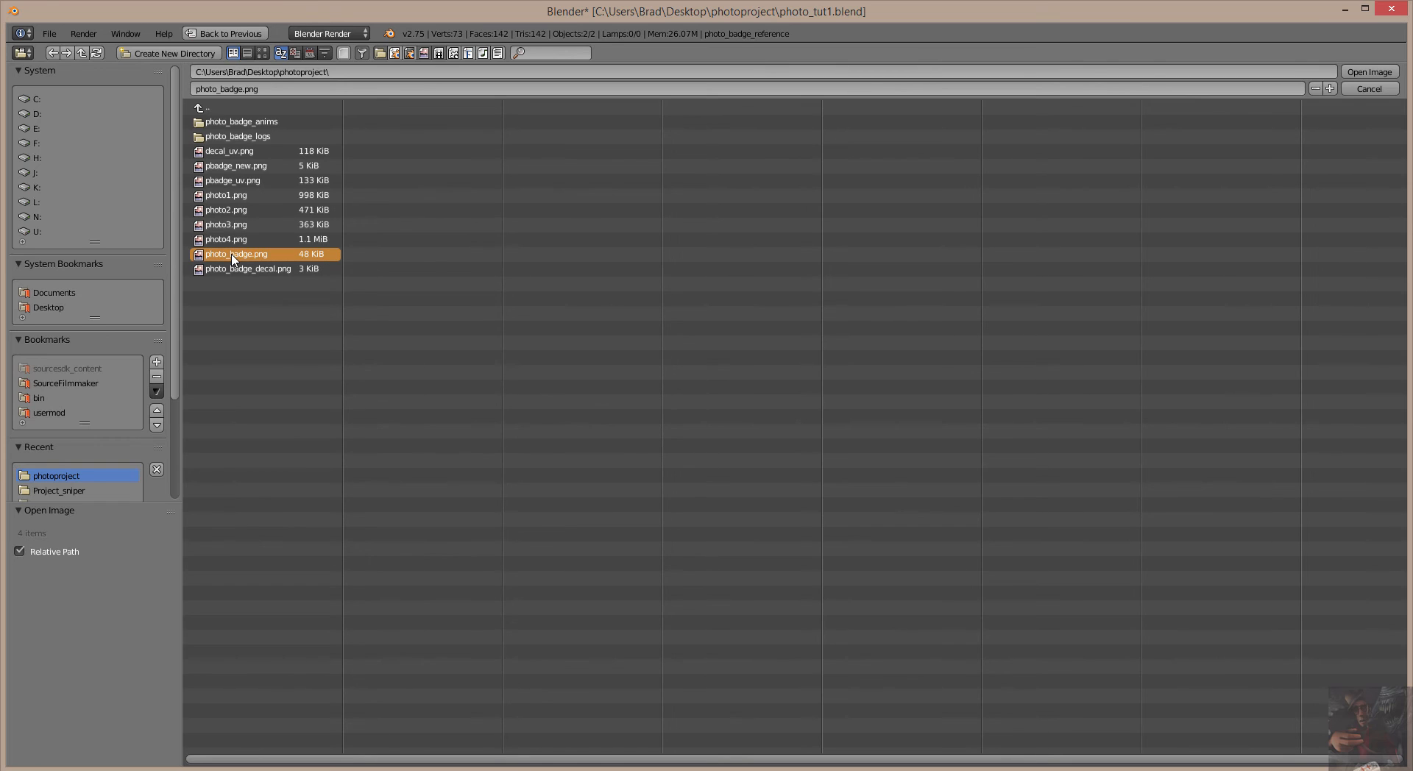
left_click(228, 168)
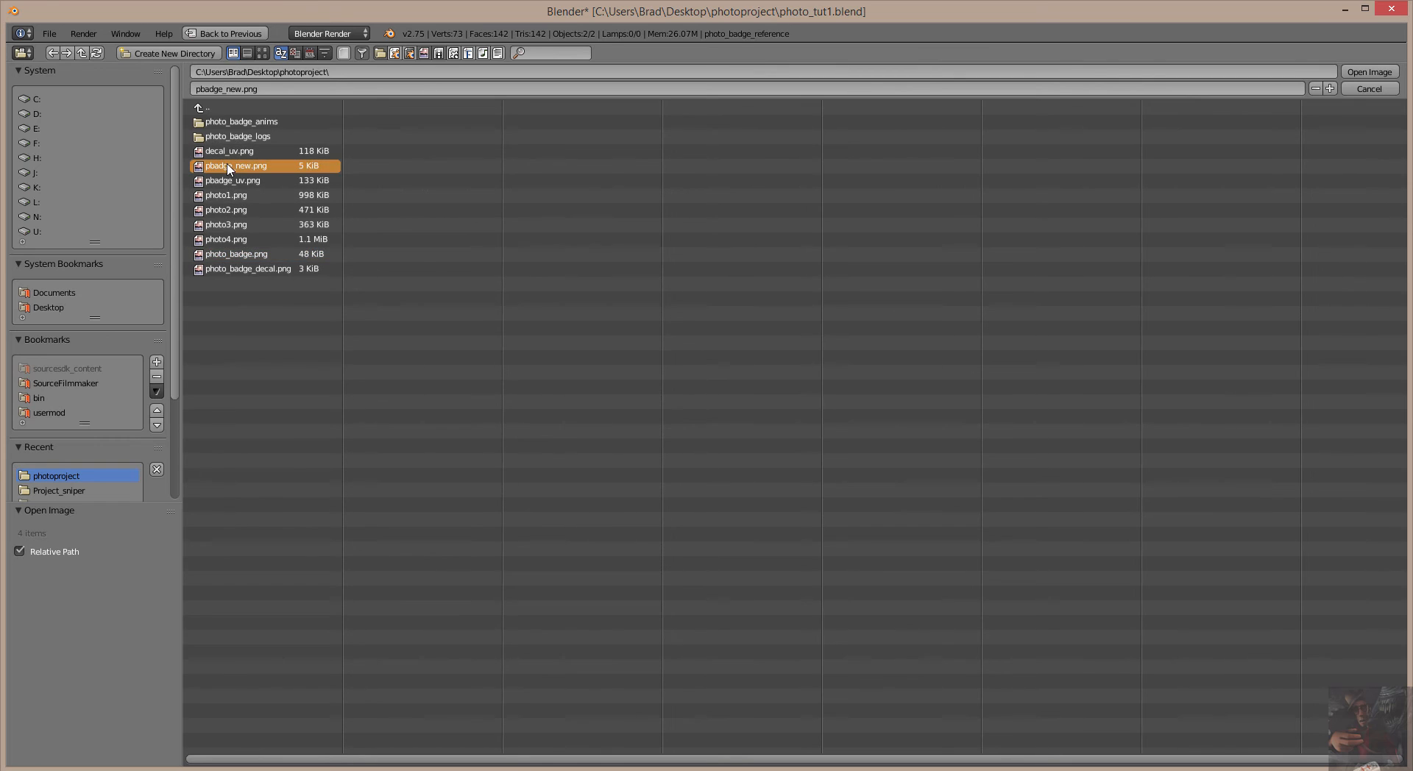
left_click(1368, 72)
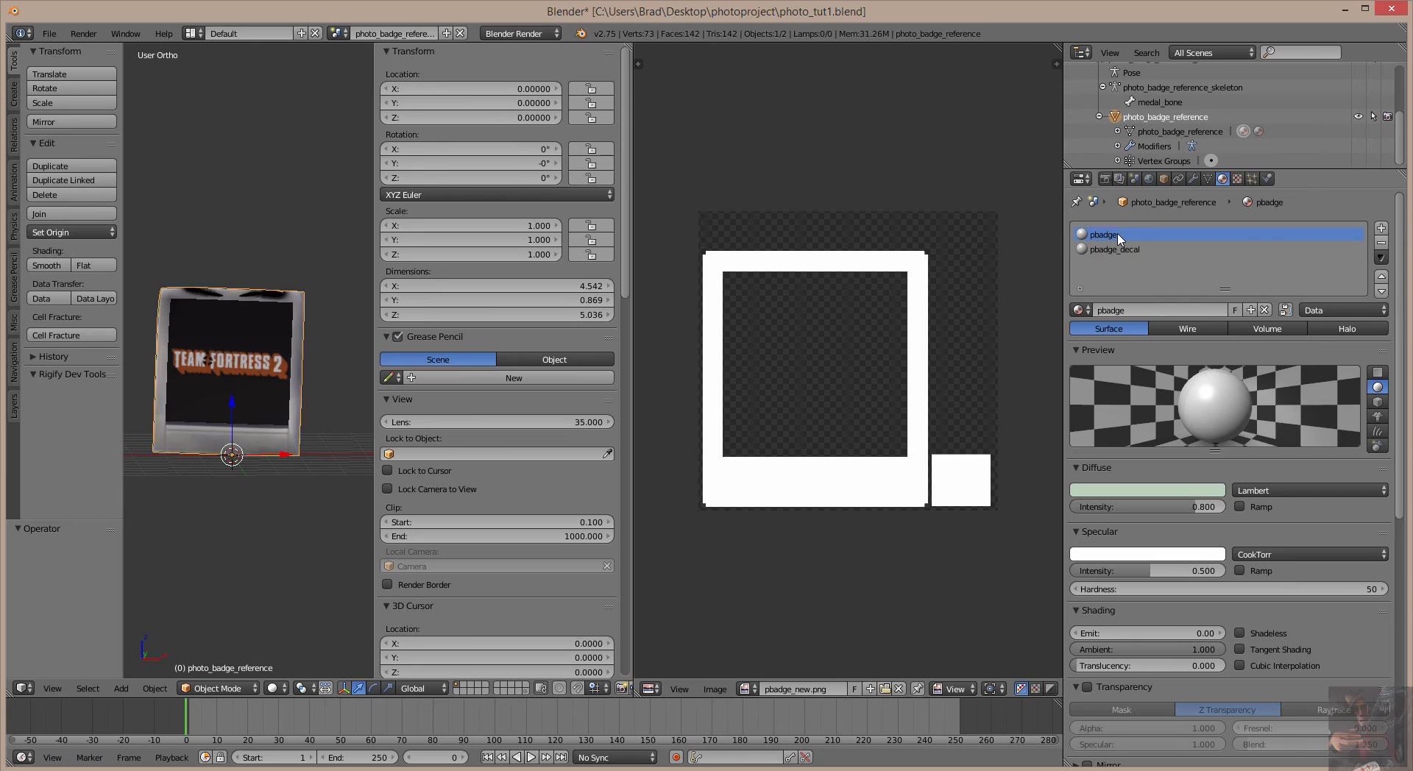
Replace the pbadge material's texture image source with pbadge_new.png and check the new frame on the badge
left_click(1237, 179)
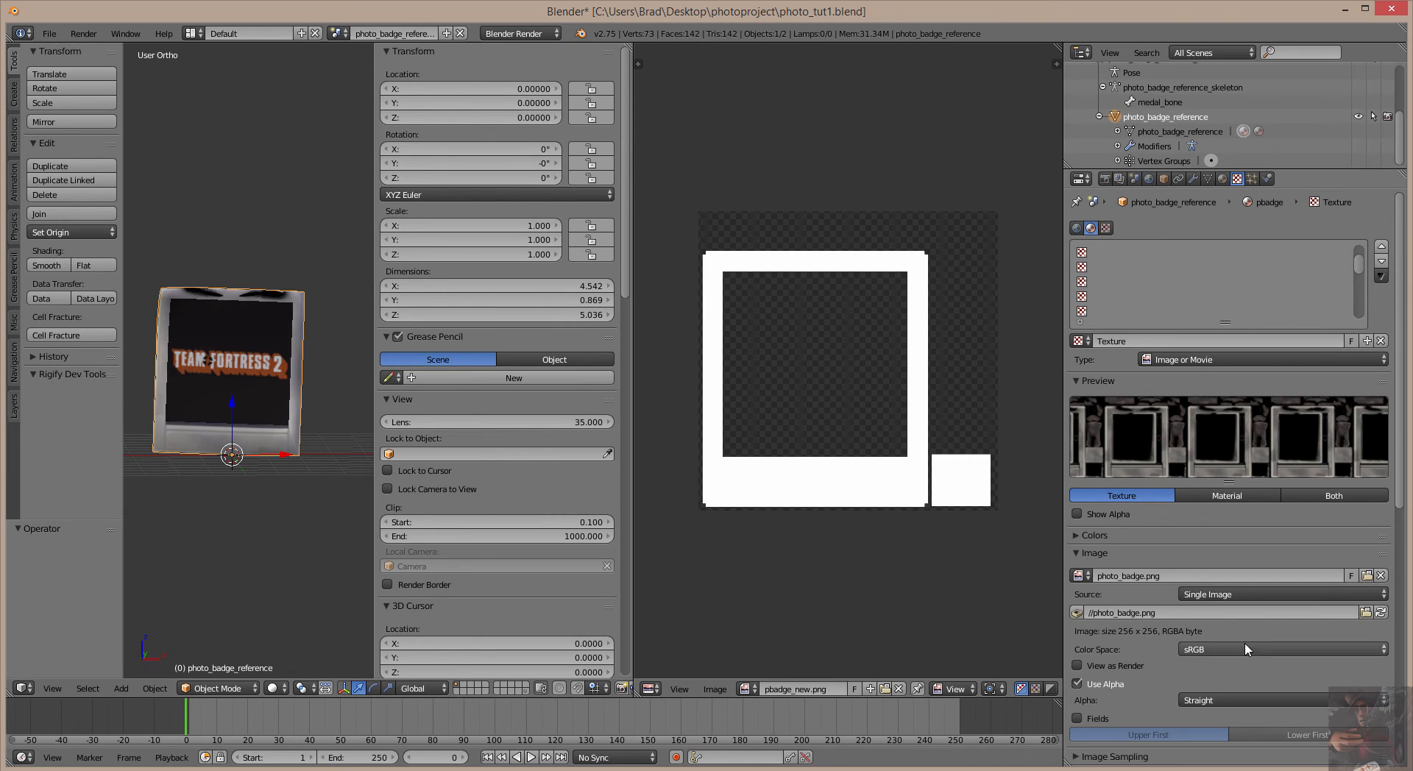
scroll(1273, 615, "down", 3)
scroll(1273, 616, "down", 2)
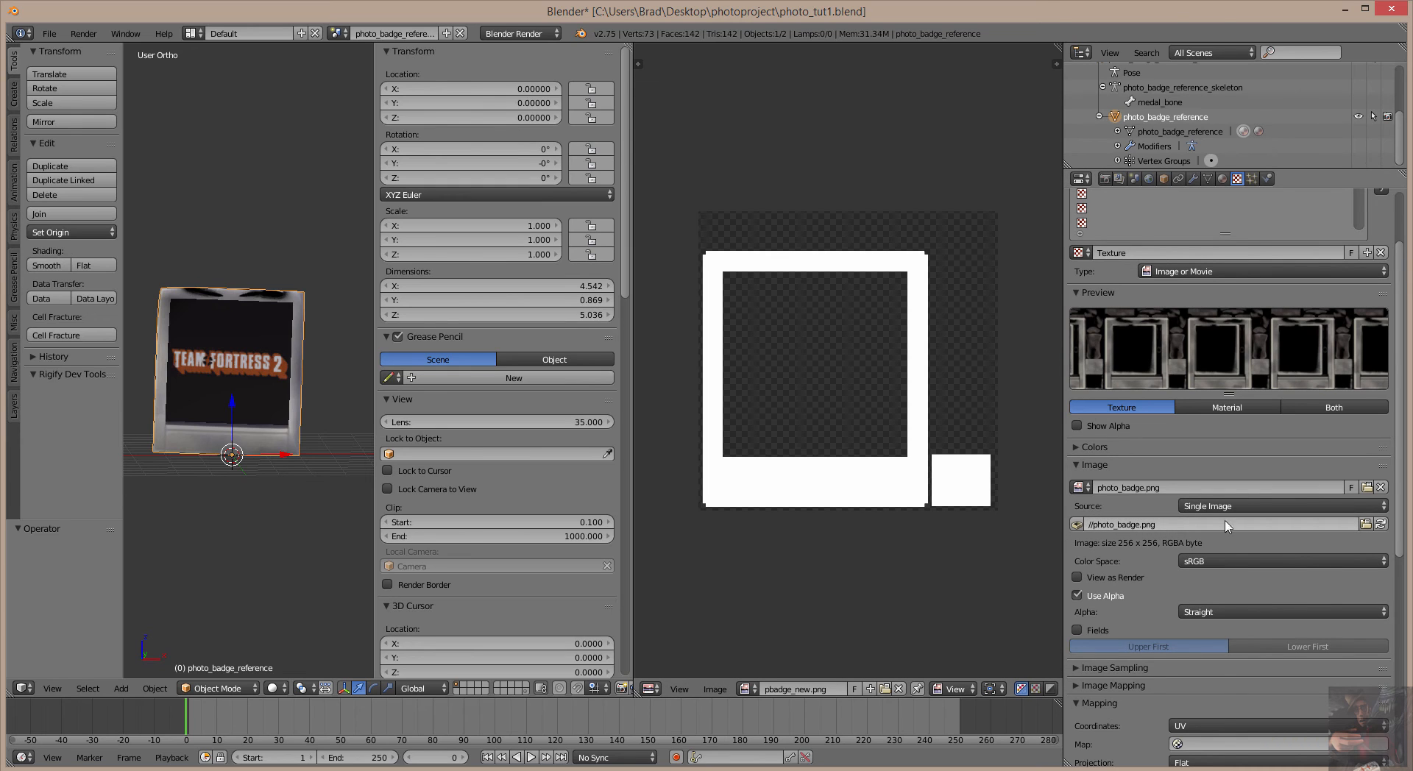
left_click(1365, 525)
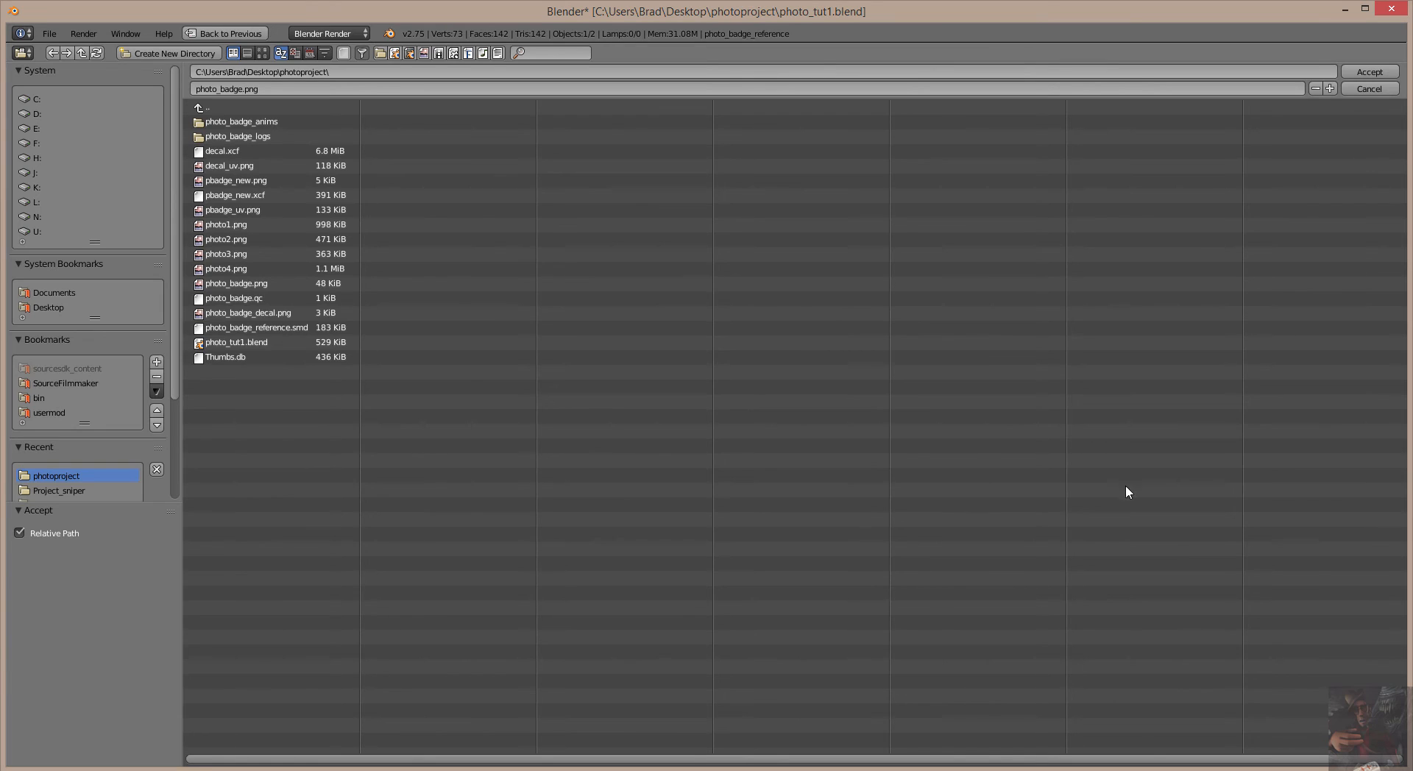
left_click(229, 184)
left_click(1373, 72)
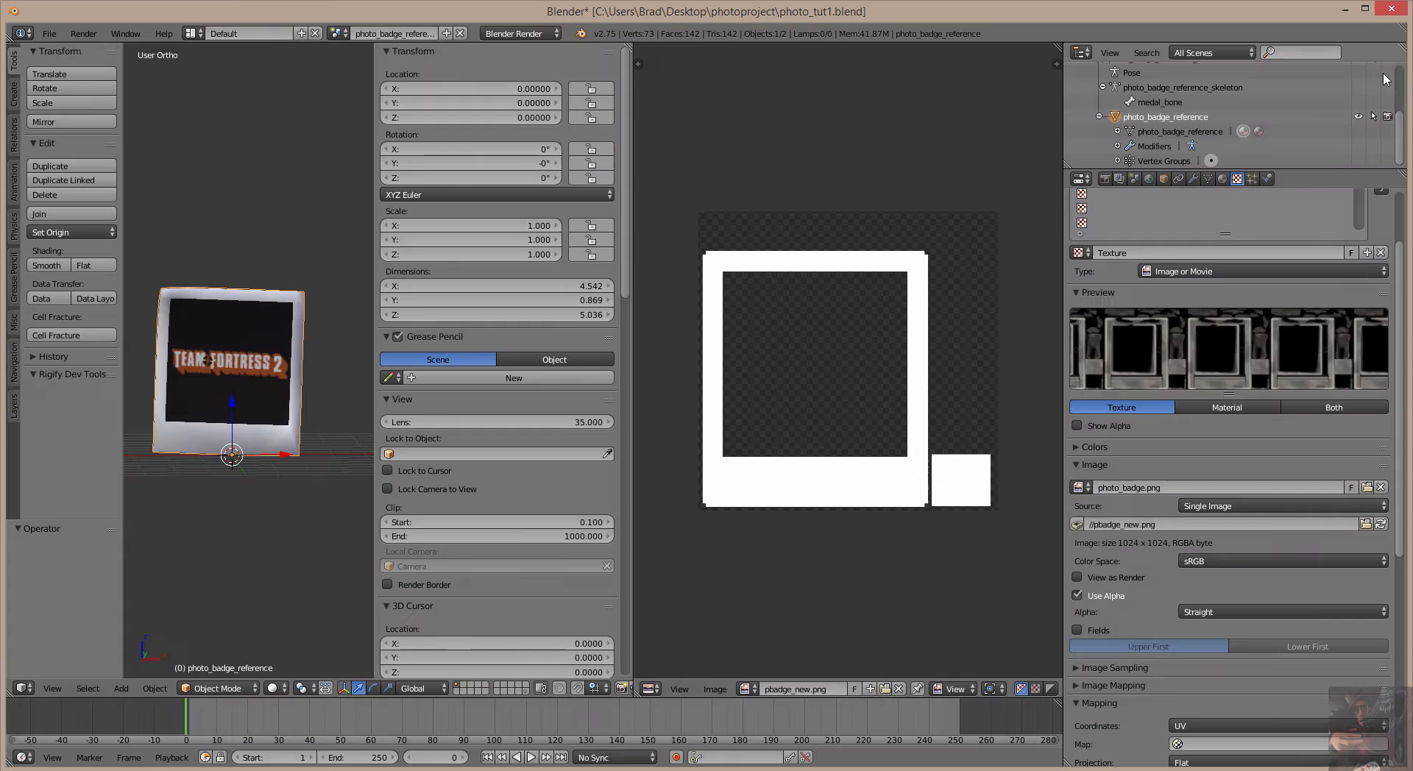
scroll(268, 387, "up", 2)
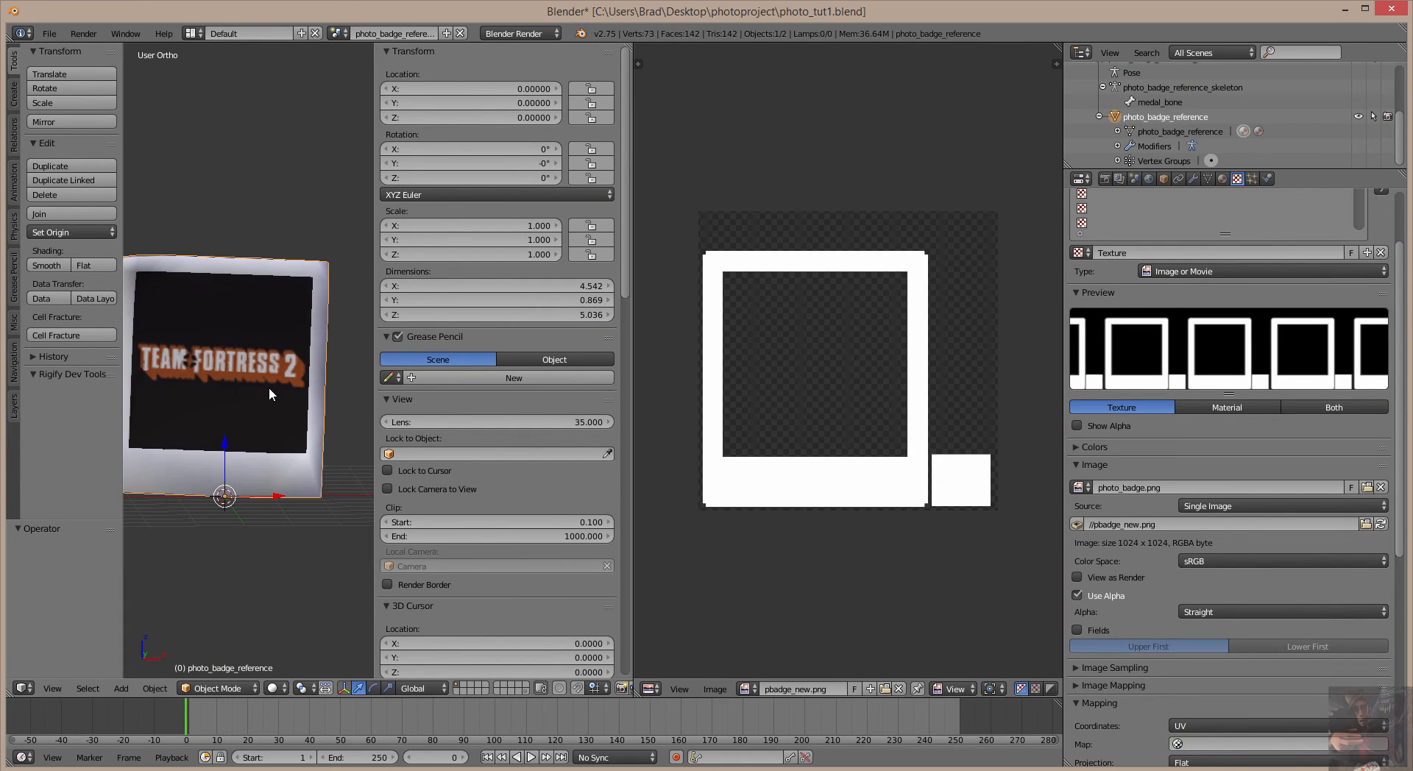
scroll(268, 387, "down", 1)
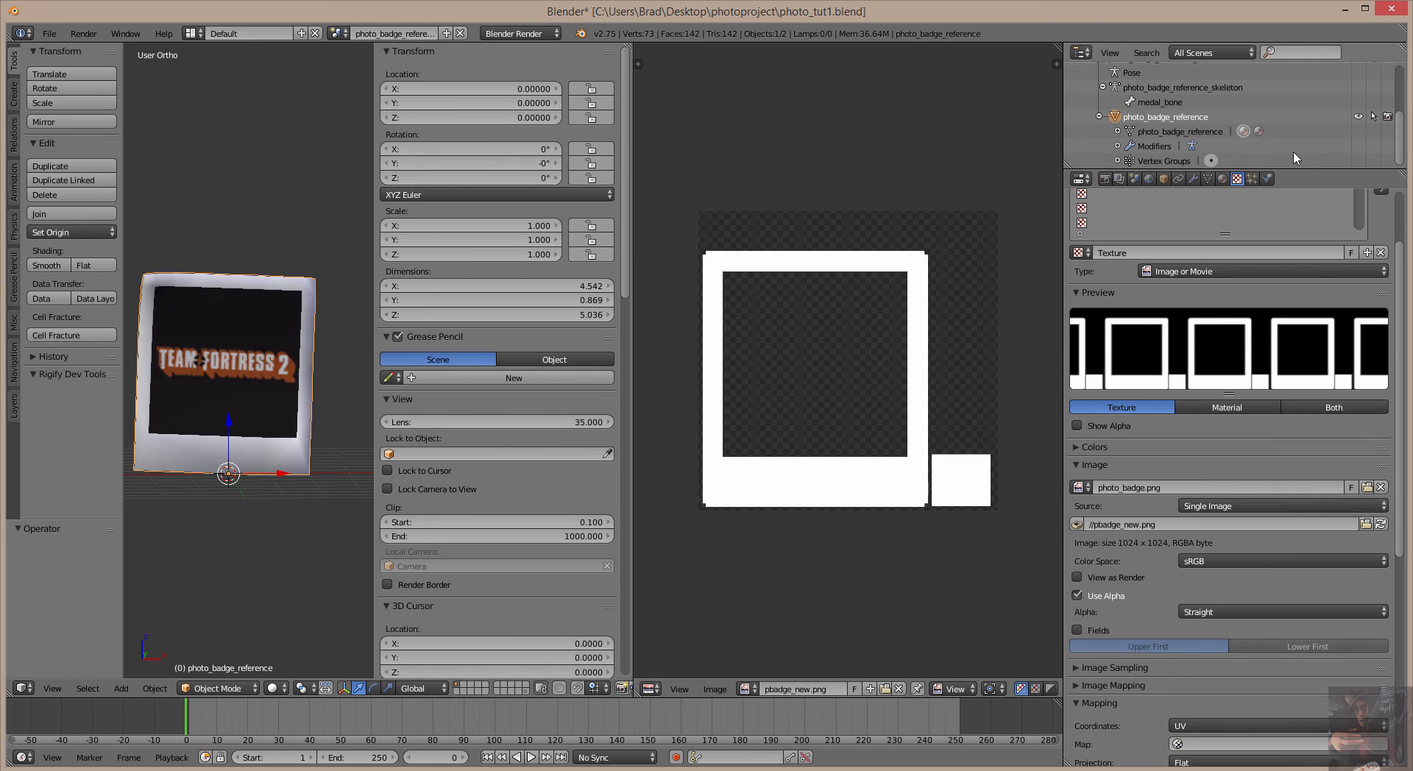
Switch to the pbadge_decal material and, in Edit Mode, select the faces assigned to it
left_click(1222, 180)
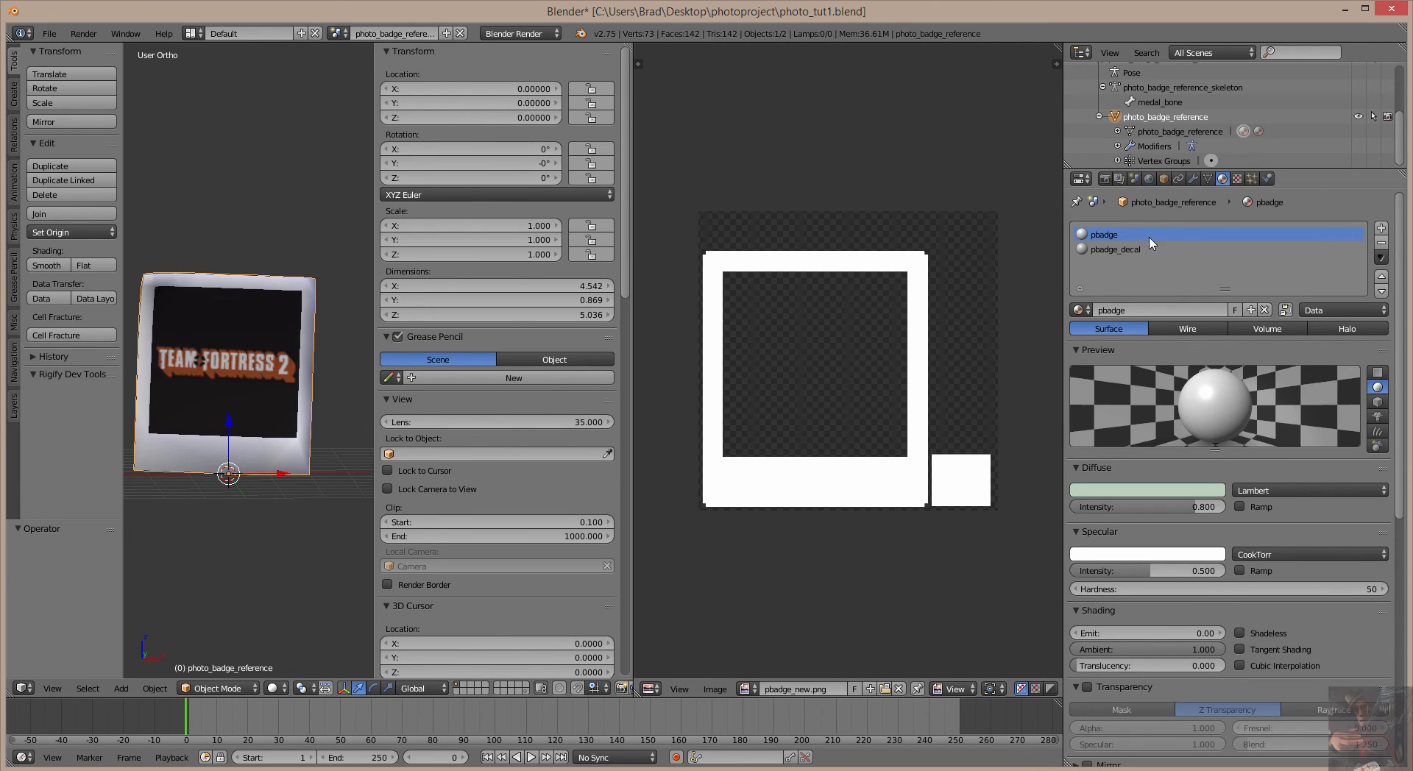
left_click(1137, 254)
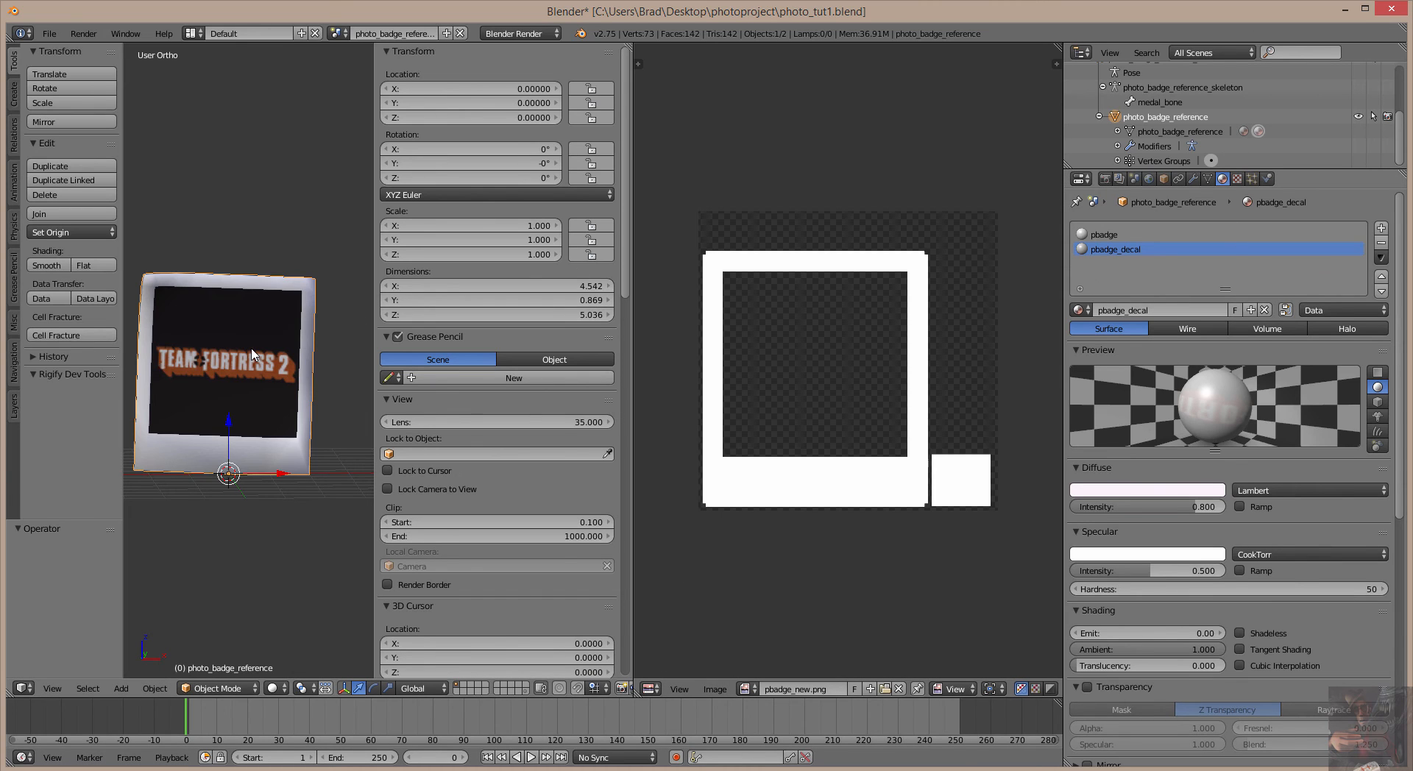
key("Tab")
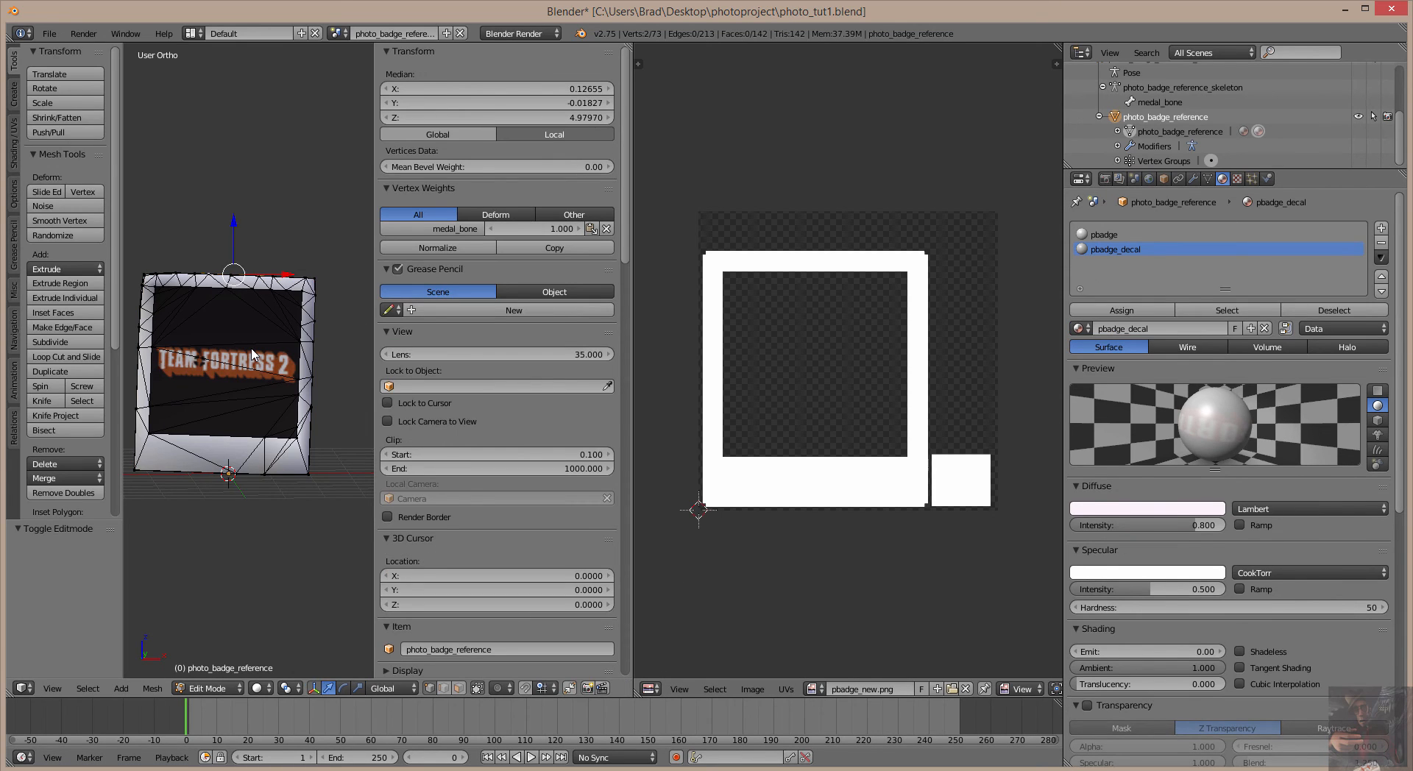
left_click(1232, 308)
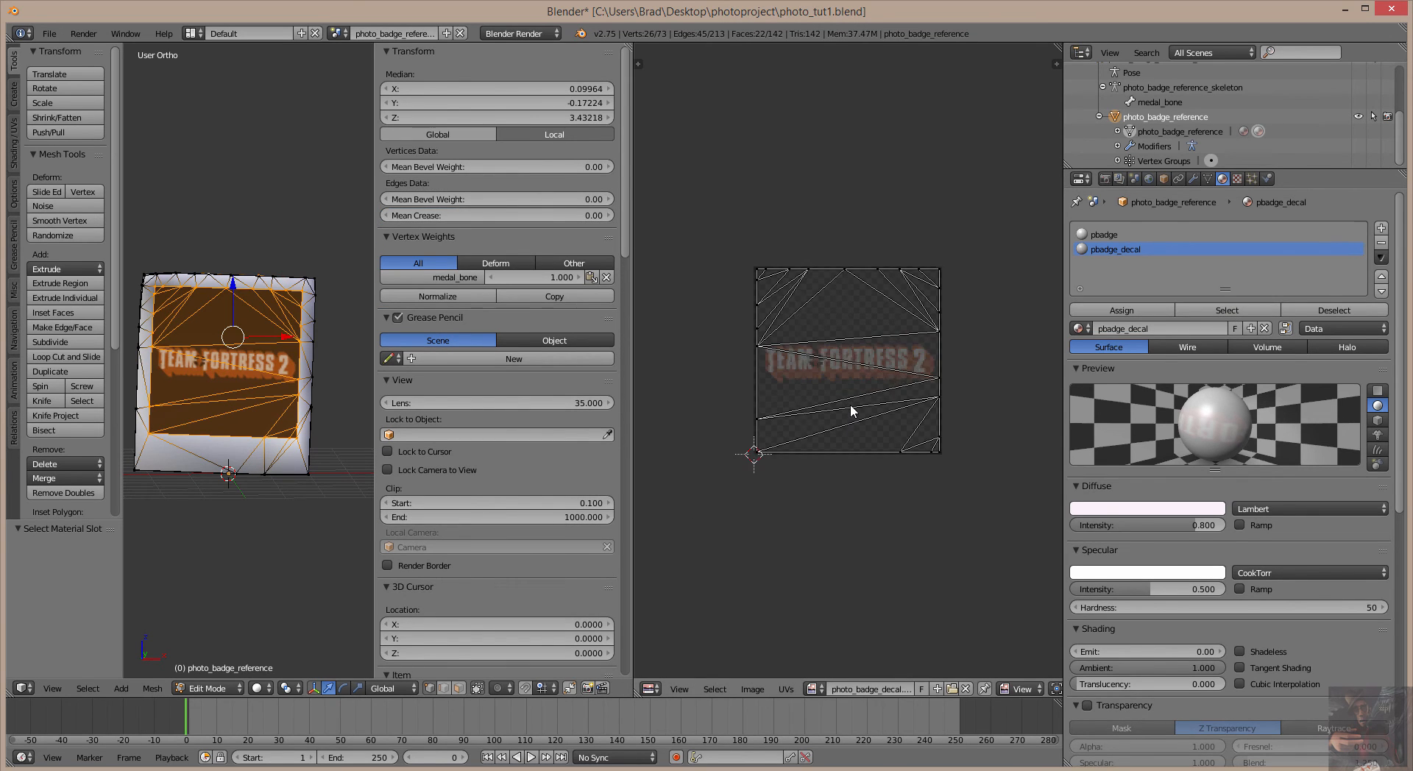
scroll(850, 404, "up", 2)
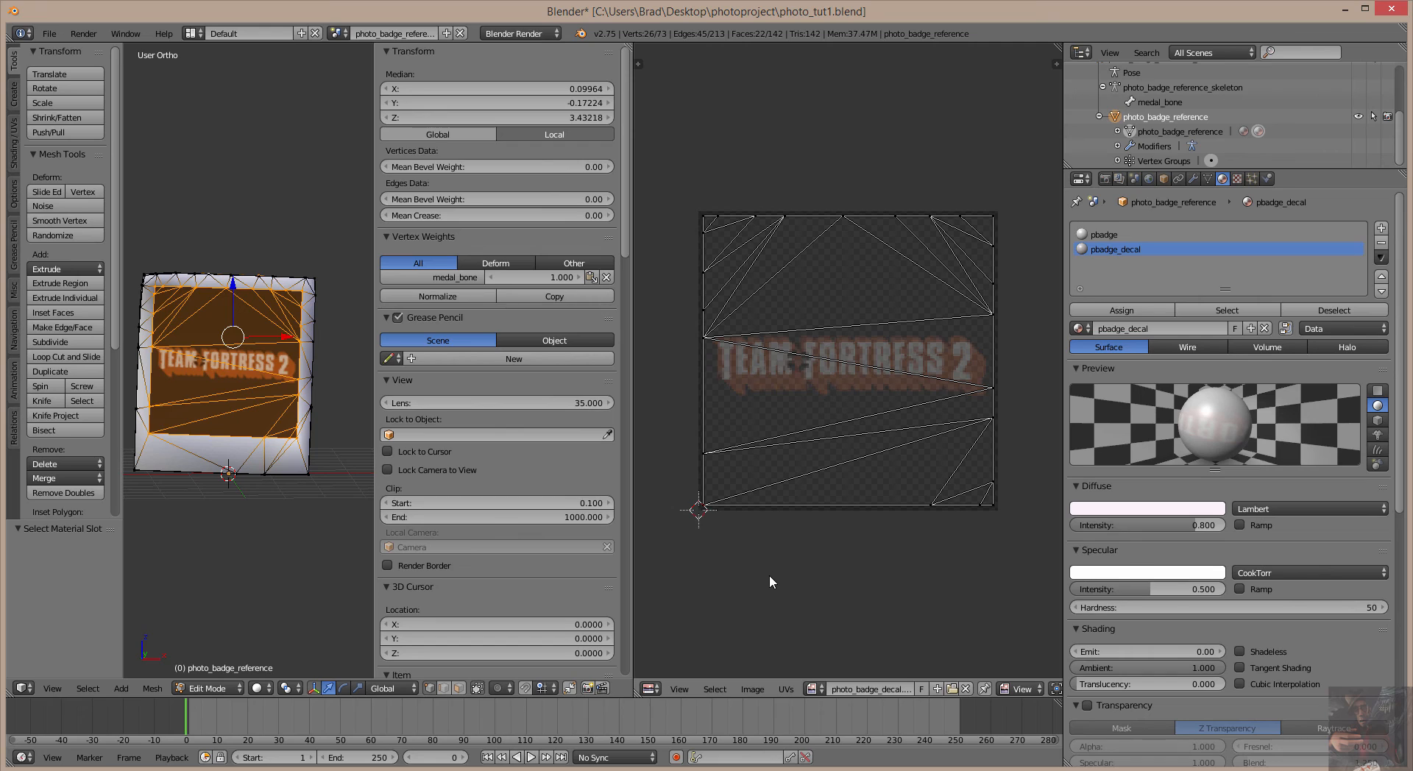
Assign the already loaded photo1.png to the selected decal faces in the UV/Image Editor and check it on the badge
left_click(821, 689)
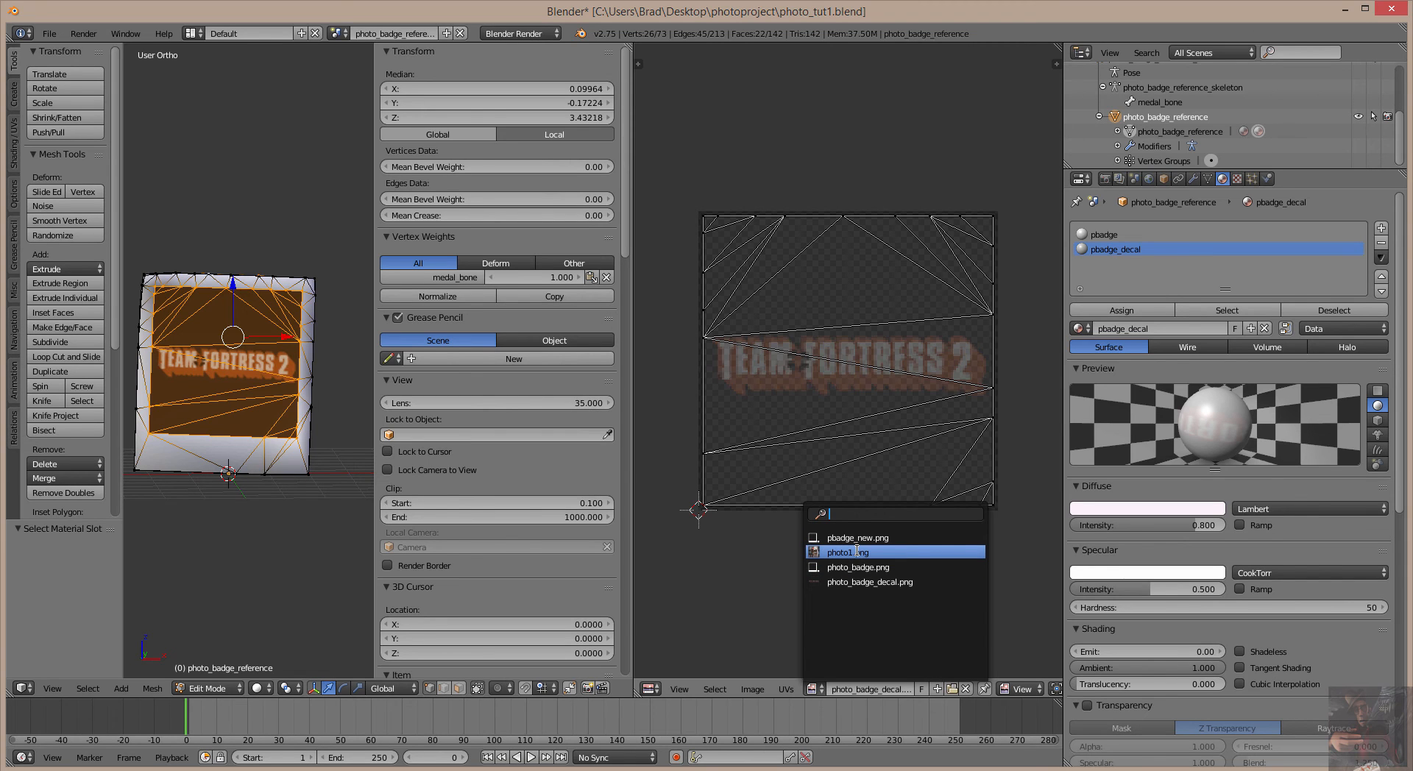
left_click(856, 552)
scroll(824, 401, "down", 4)
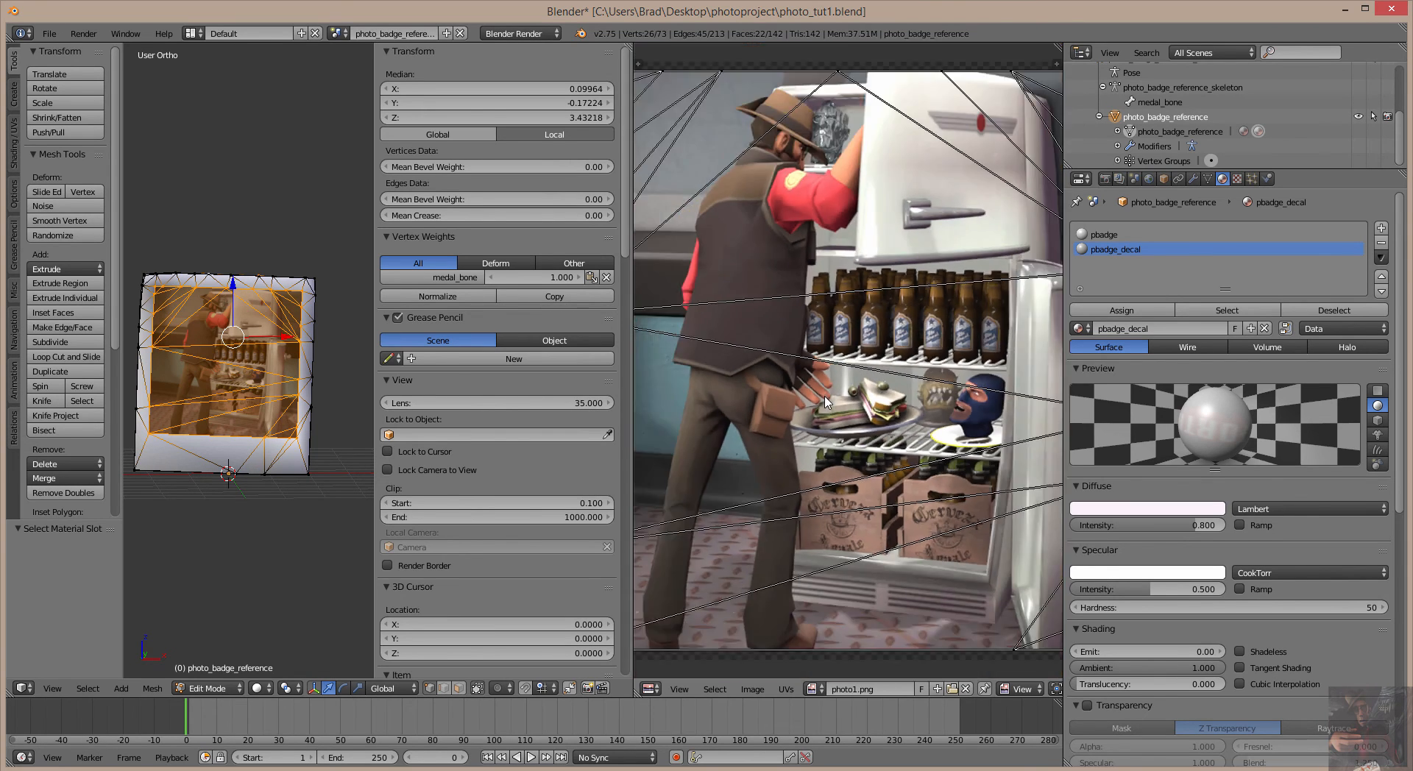
scroll(824, 401, "down", 4)
scroll(237, 417, "up", 2)
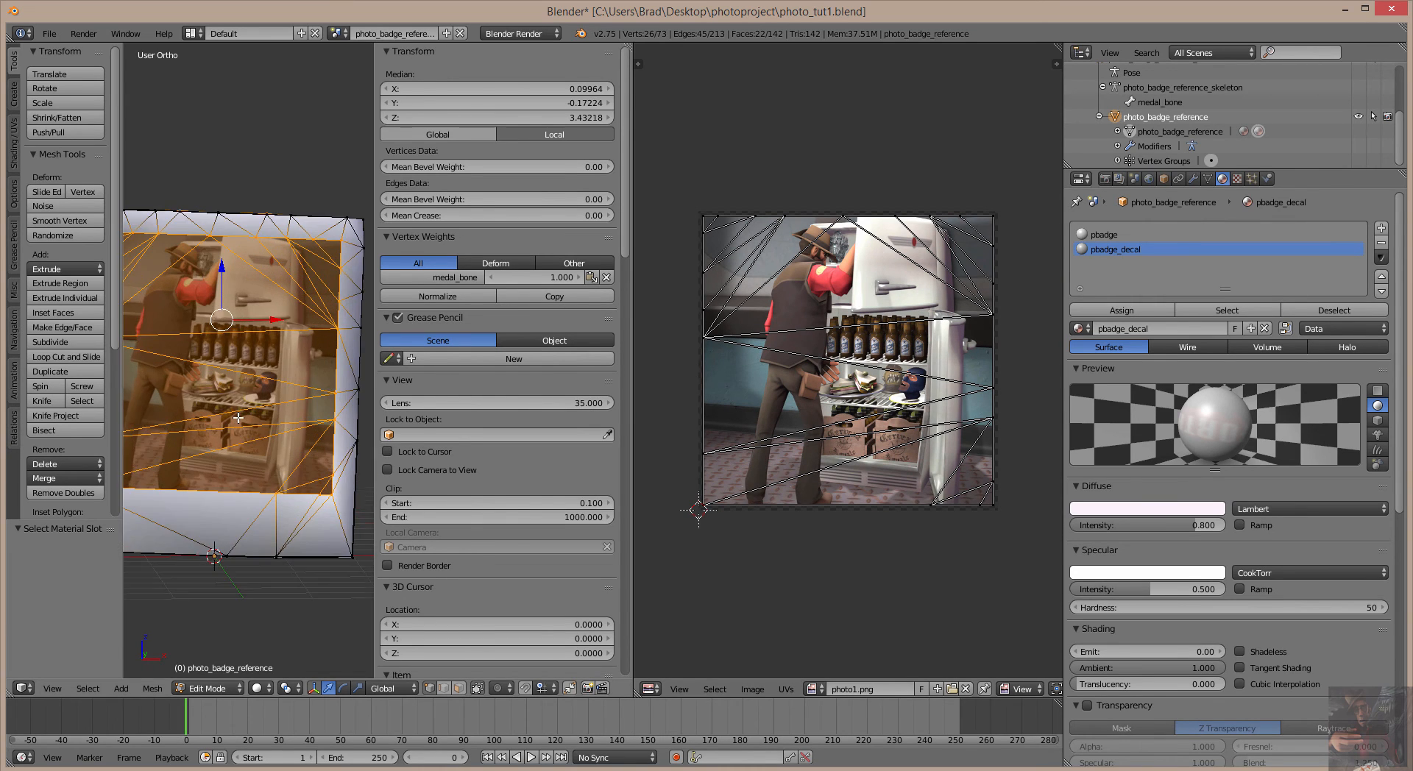
scroll(237, 417, "up", 1)
scroll(238, 417, "down", 2)
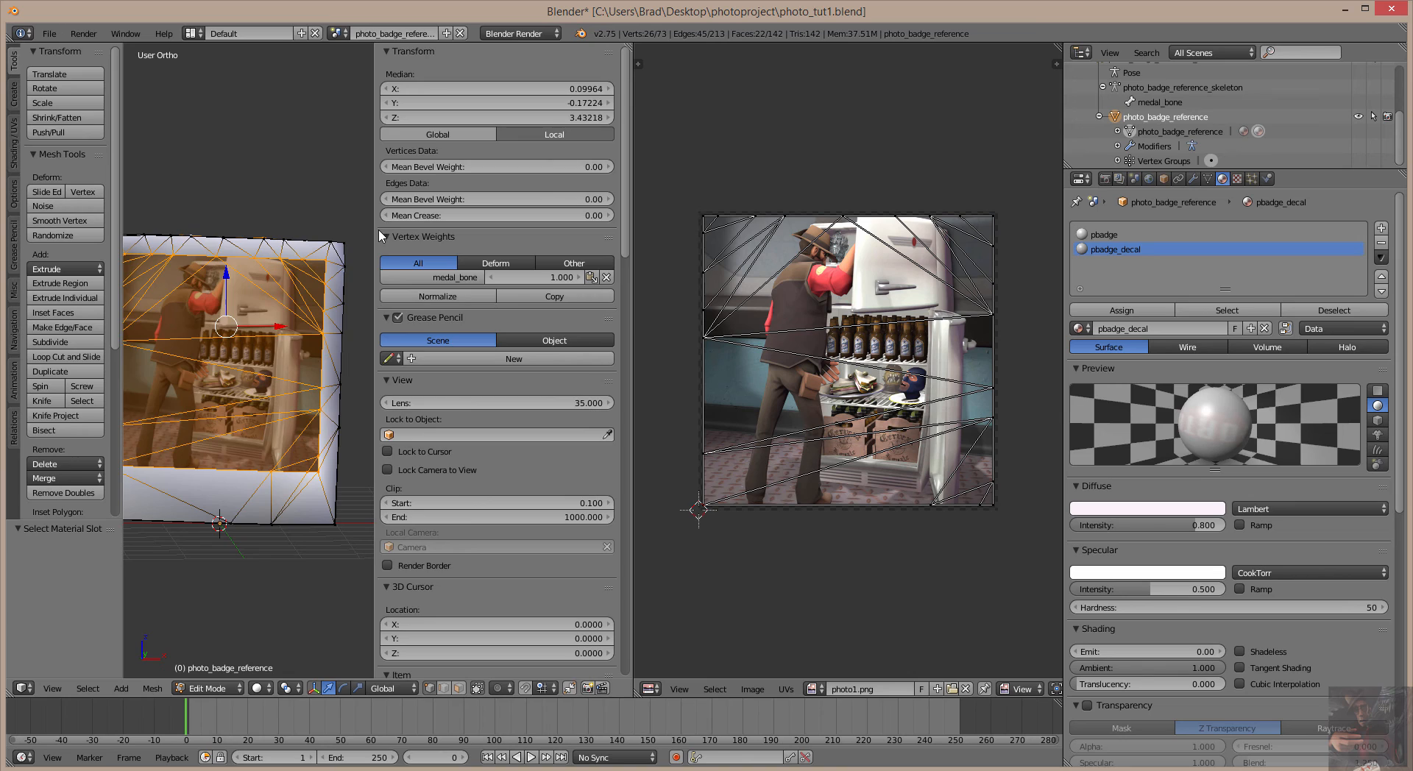
Hide the properties region and tool shelf in the 3D view and inspect the badge at a larger size
key("n")
key("t")
scroll(396, 269, "up", 3)
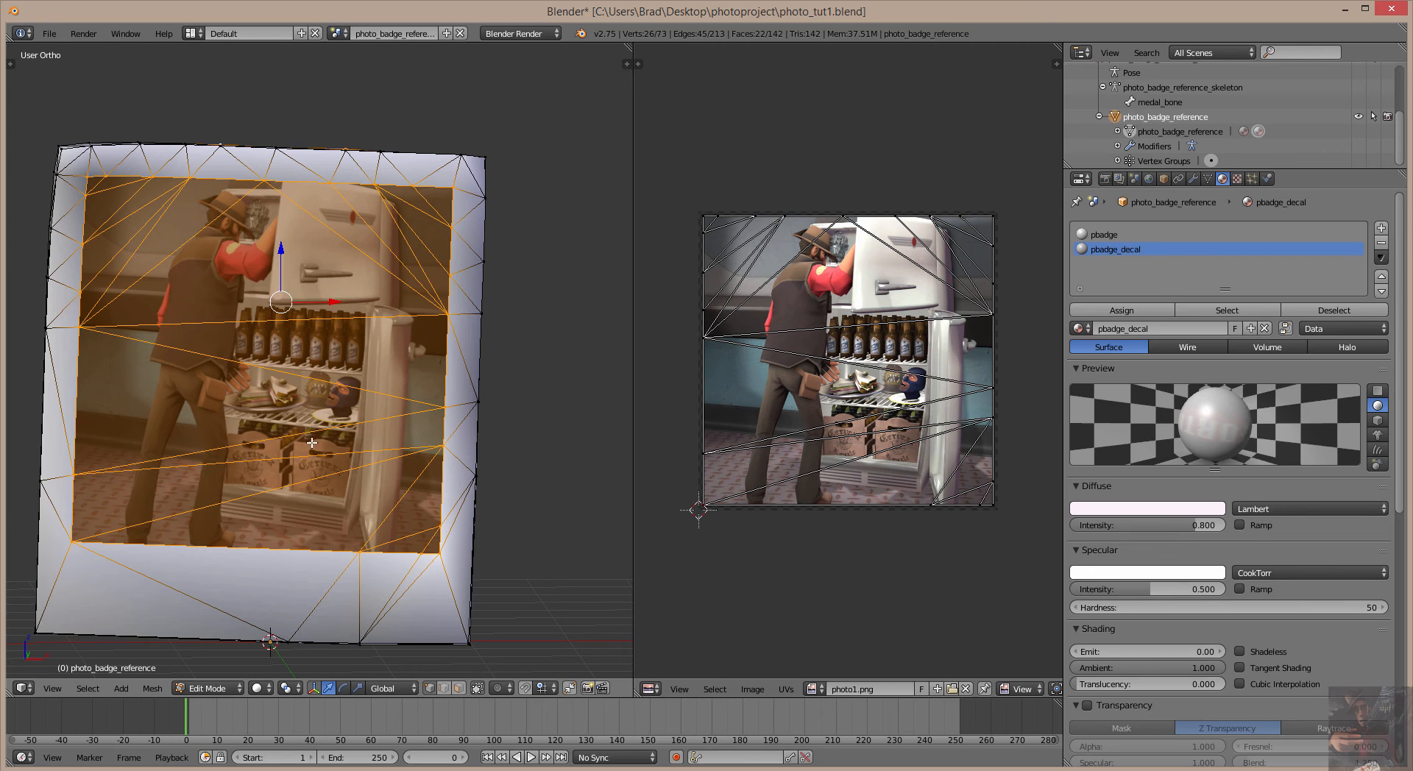
scroll(324, 434, "down", 2)
scroll(324, 434, "up", 2)
Open photo2.png from the photoproject folder as the image on the selected decal faces
left_click(750, 691)
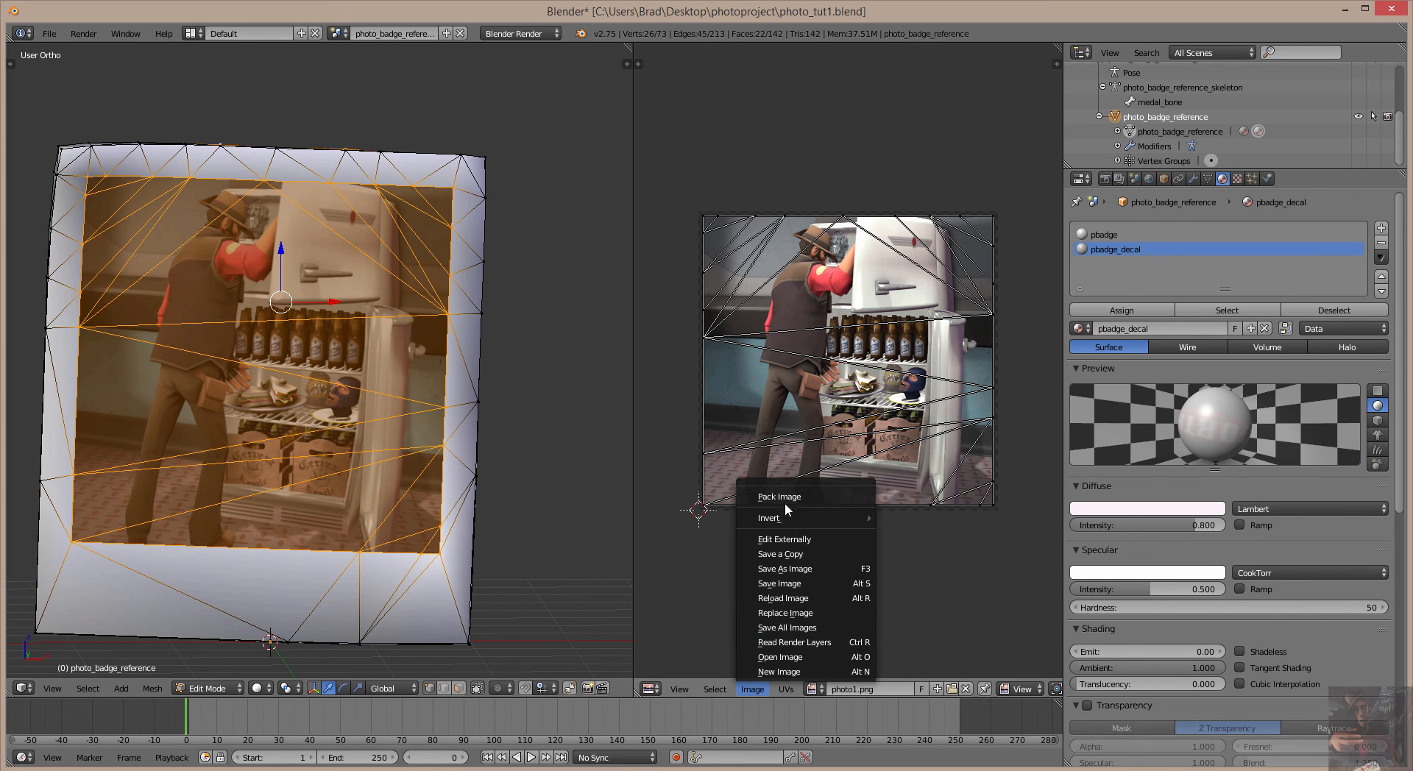
left_click(791, 657)
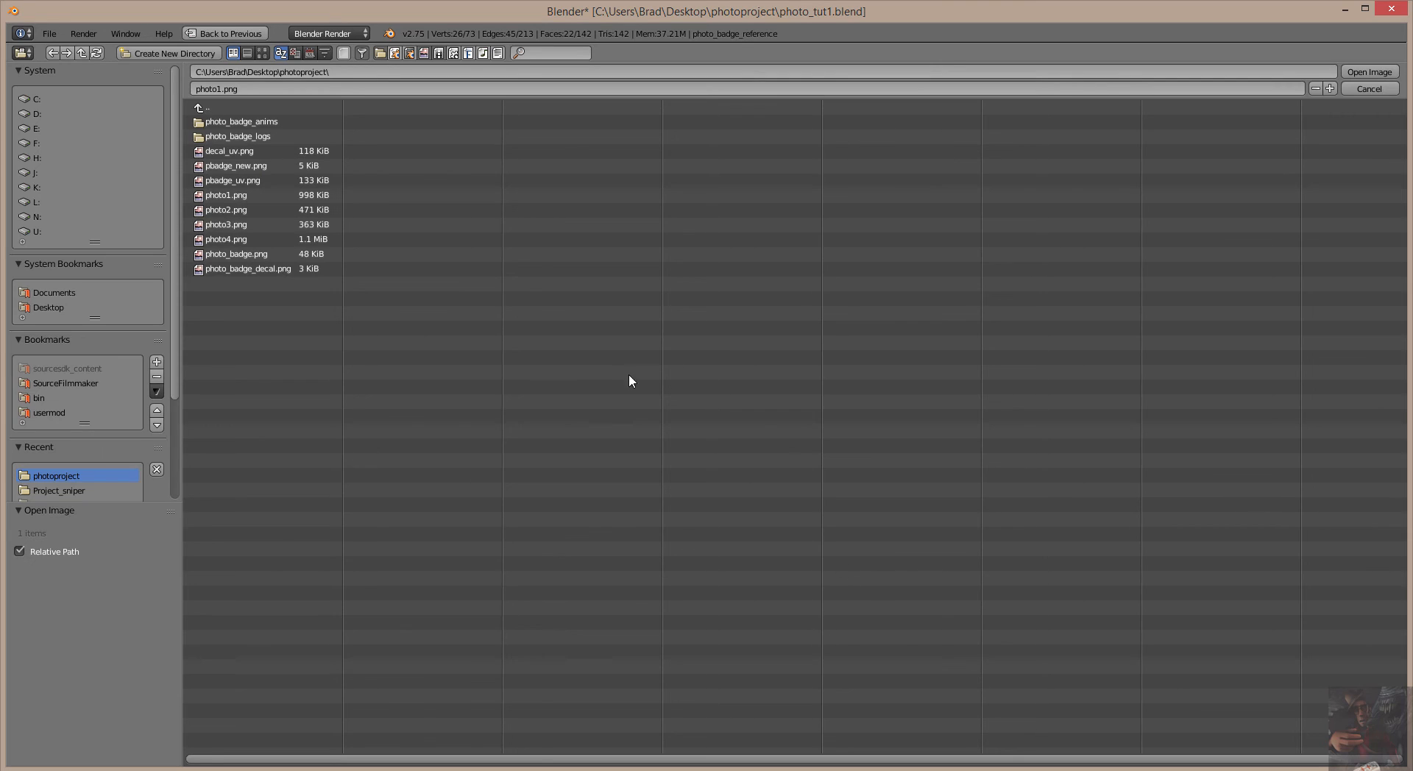
double_click(228, 209)
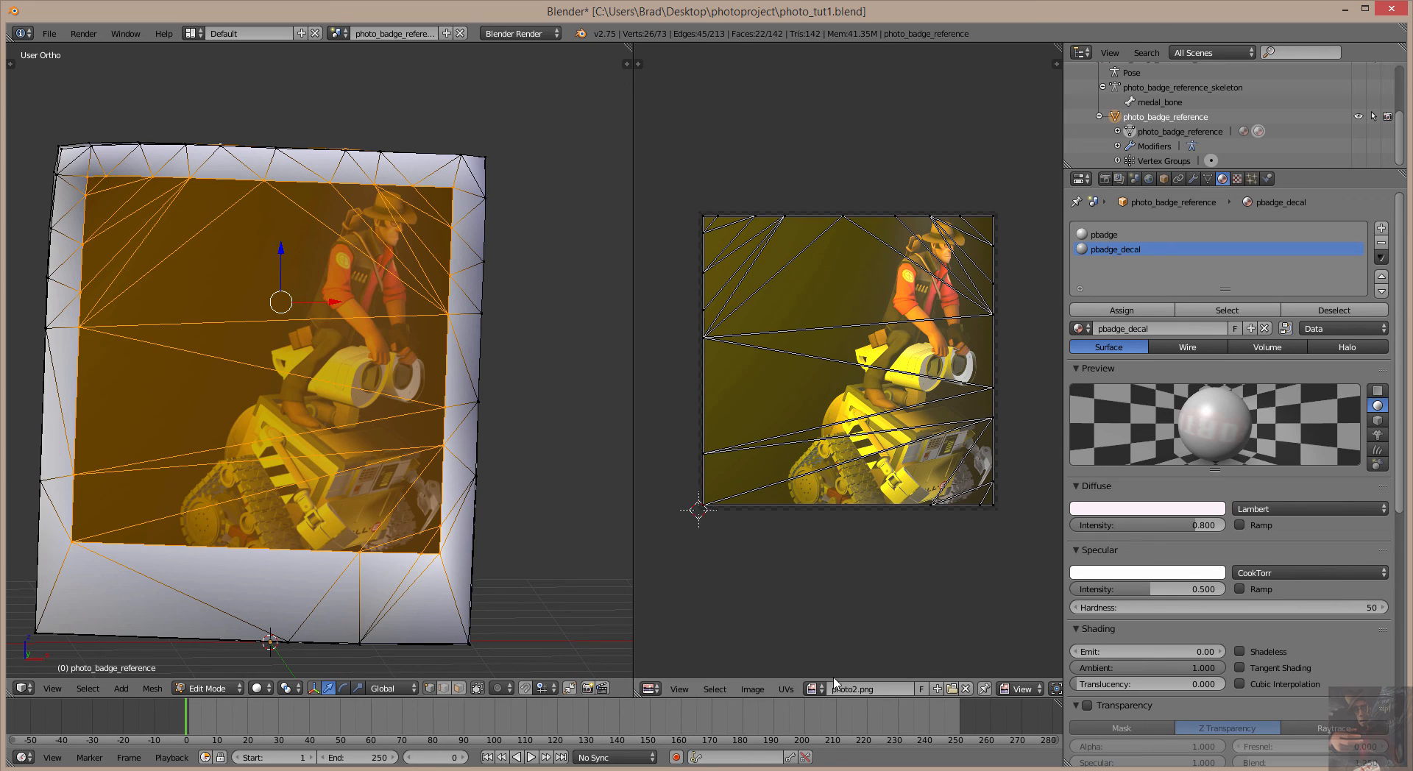
Replace the picture on the decal faces by opening photo3.png from the photoproject folder
left_click(753, 690)
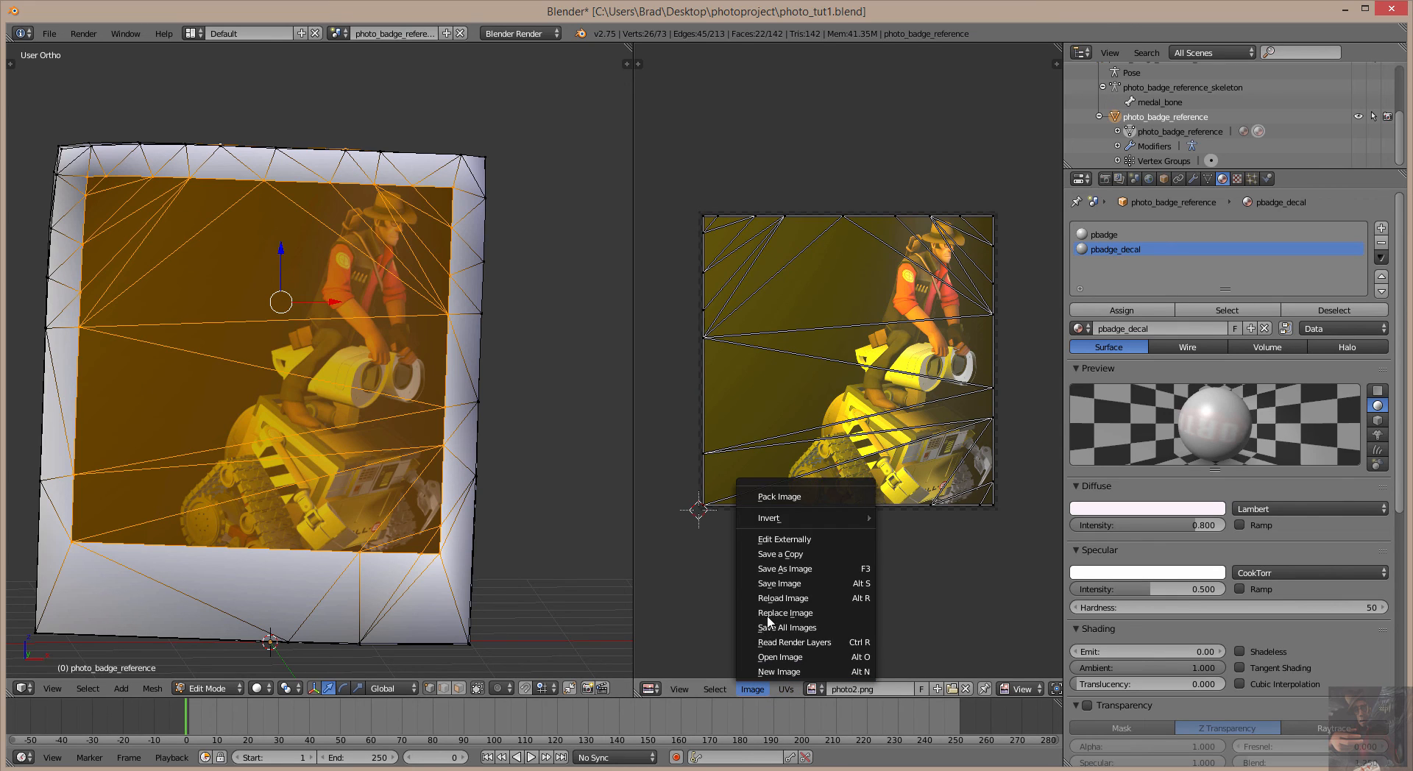
left_click(778, 657)
double_click(227, 224)
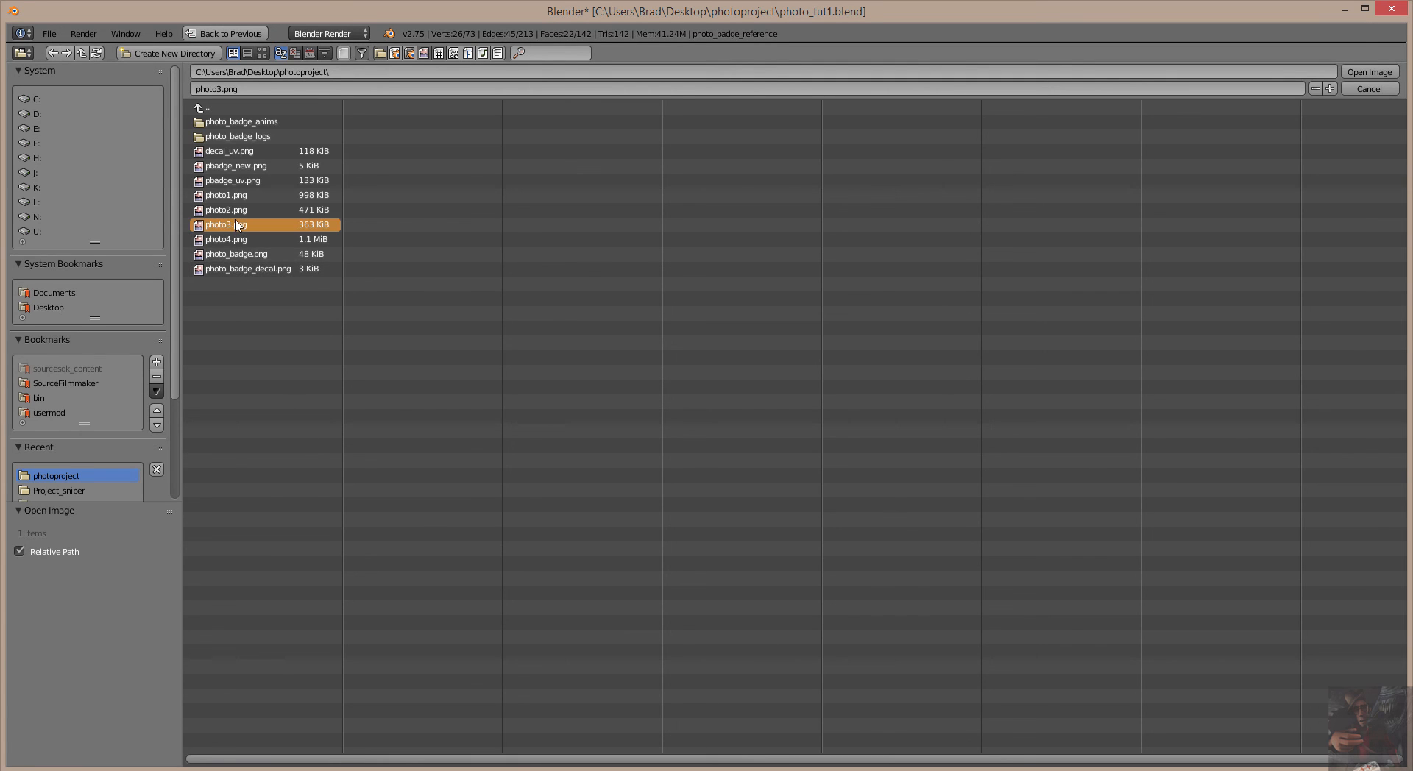
scroll(255, 276, "down", 1)
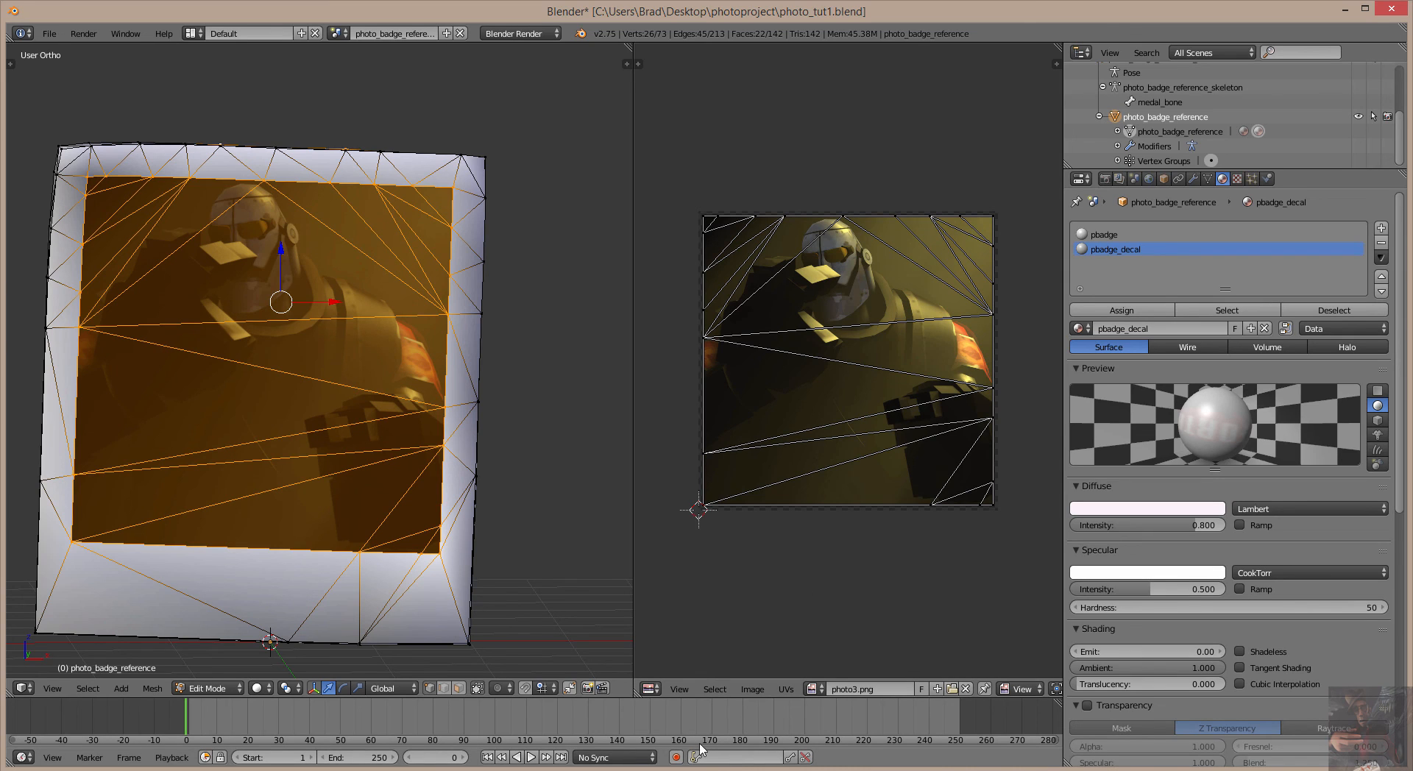
Open photo4.png from the photoproject folder on the decal faces and inspect it on the badge
left_click(747, 693)
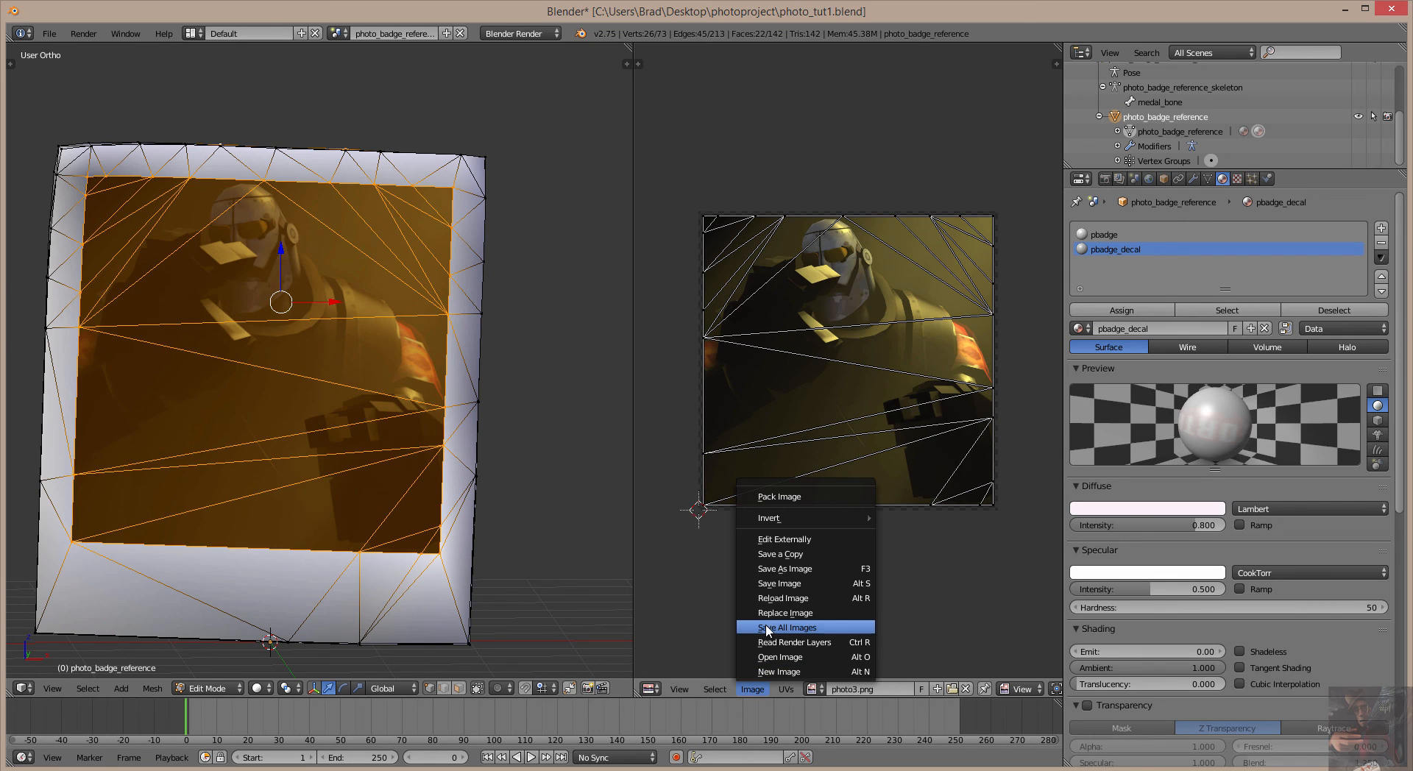
left_click(771, 655)
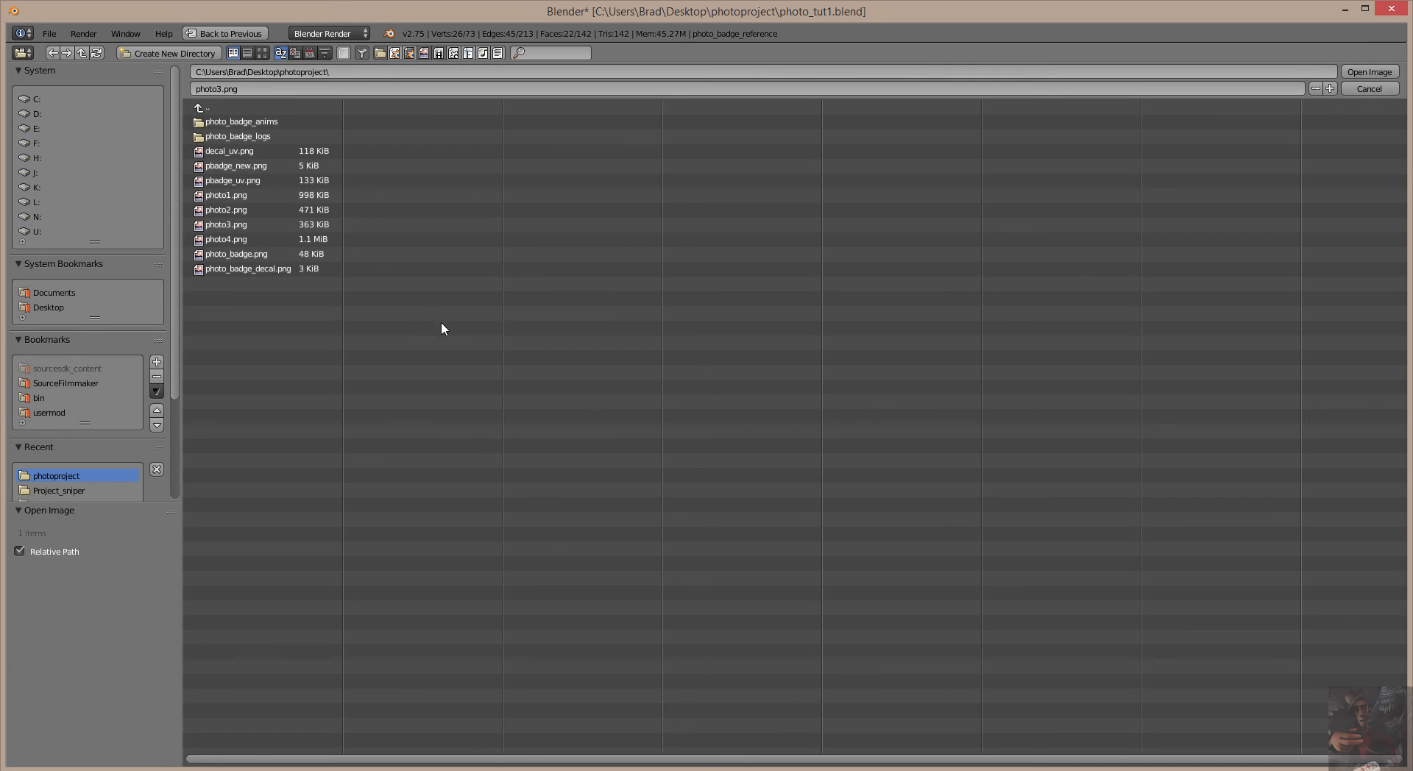
double_click(228, 240)
scroll(371, 323, "up", 2)
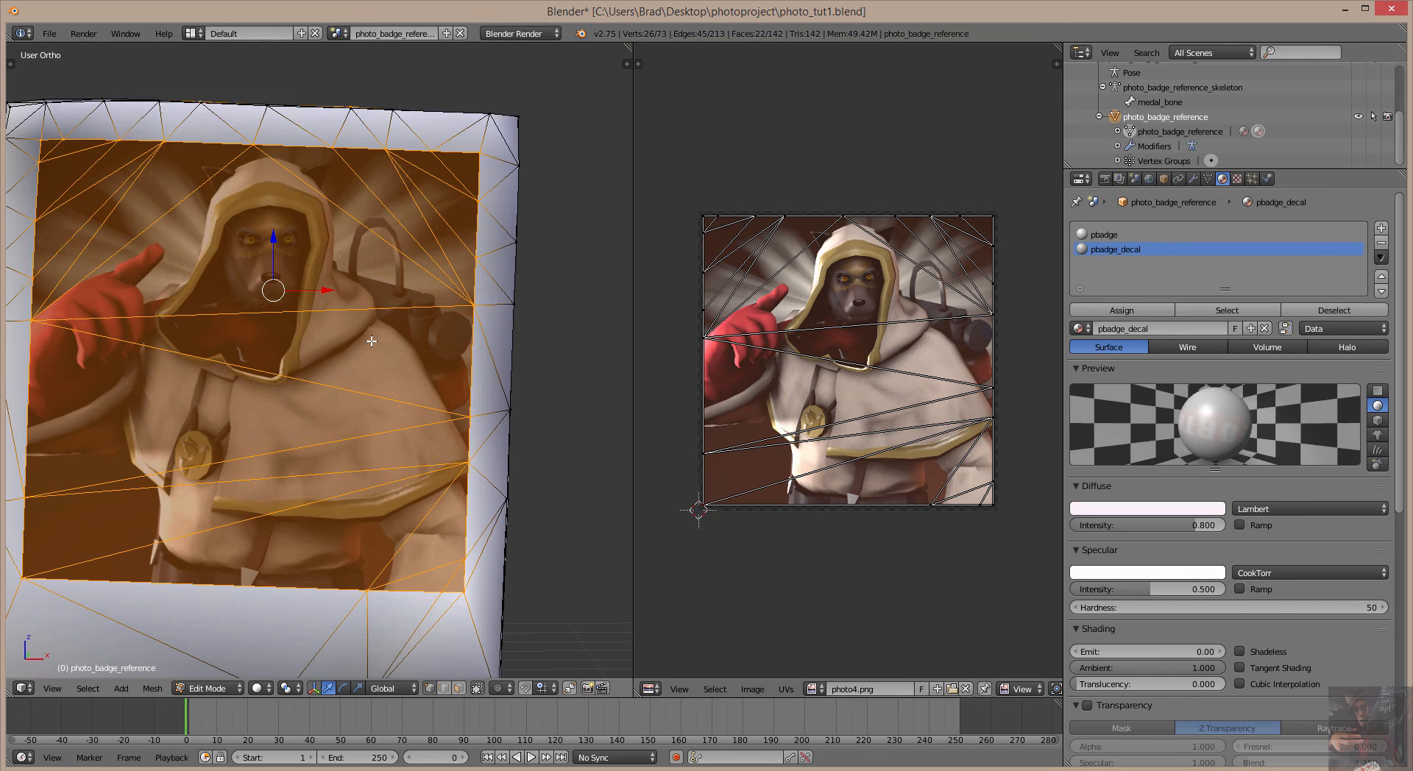
scroll(371, 340, "down", 3)
mouse_move(321, 344)
left_mouse_down()
mouse_move(423, 353)
mouse_move(354, 373)
mouse_move(221, 316)
mouse_move(317, 285)
mouse_move(281, 358)
mouse_move(236, 359)
mouse_move(301, 362)
mouse_move(288, 312)
mouse_move(332, 351)
left_mouse_up()
scroll(315, 363, "up", 3)
scroll(315, 363, "down", 1)
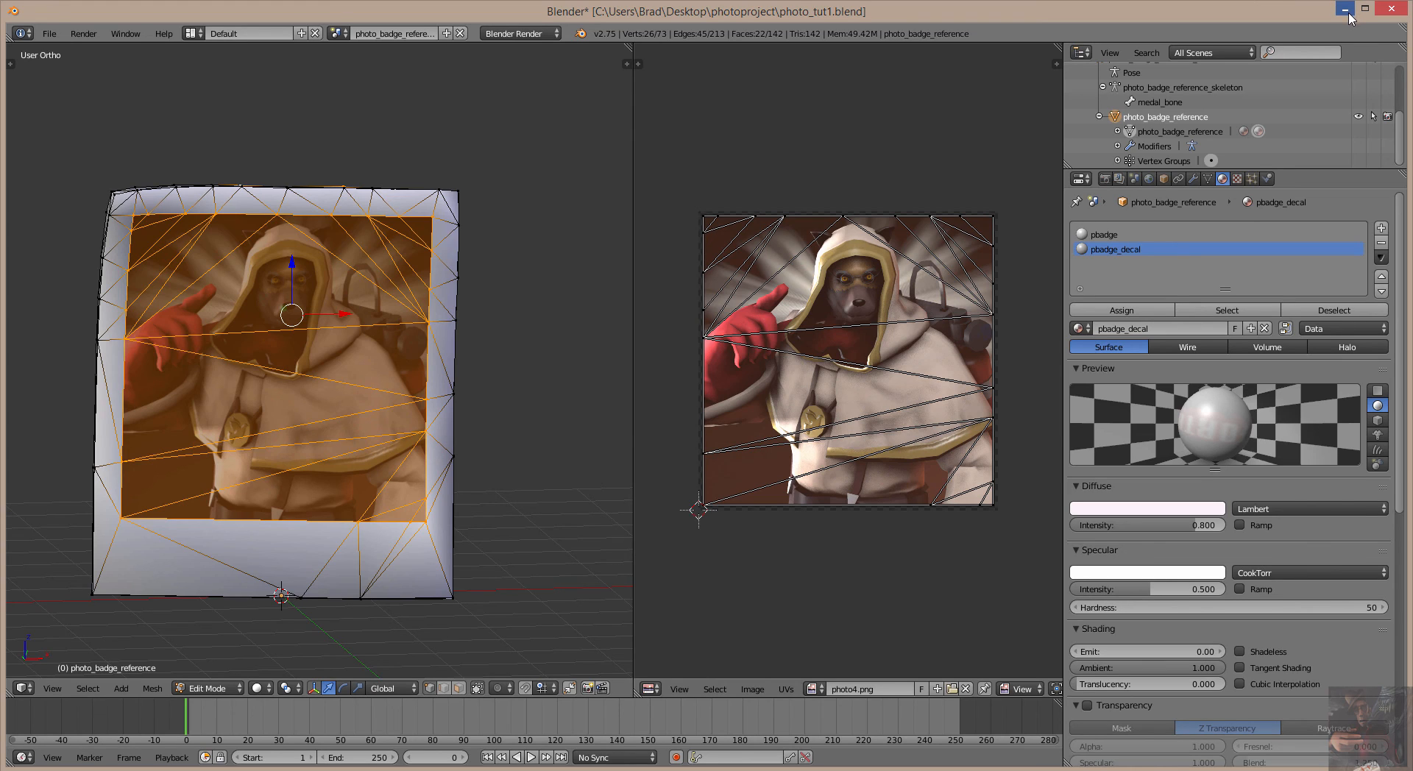
Quit Blender without saving the changes to photo_tut1.blend
left_click(1393, 9)
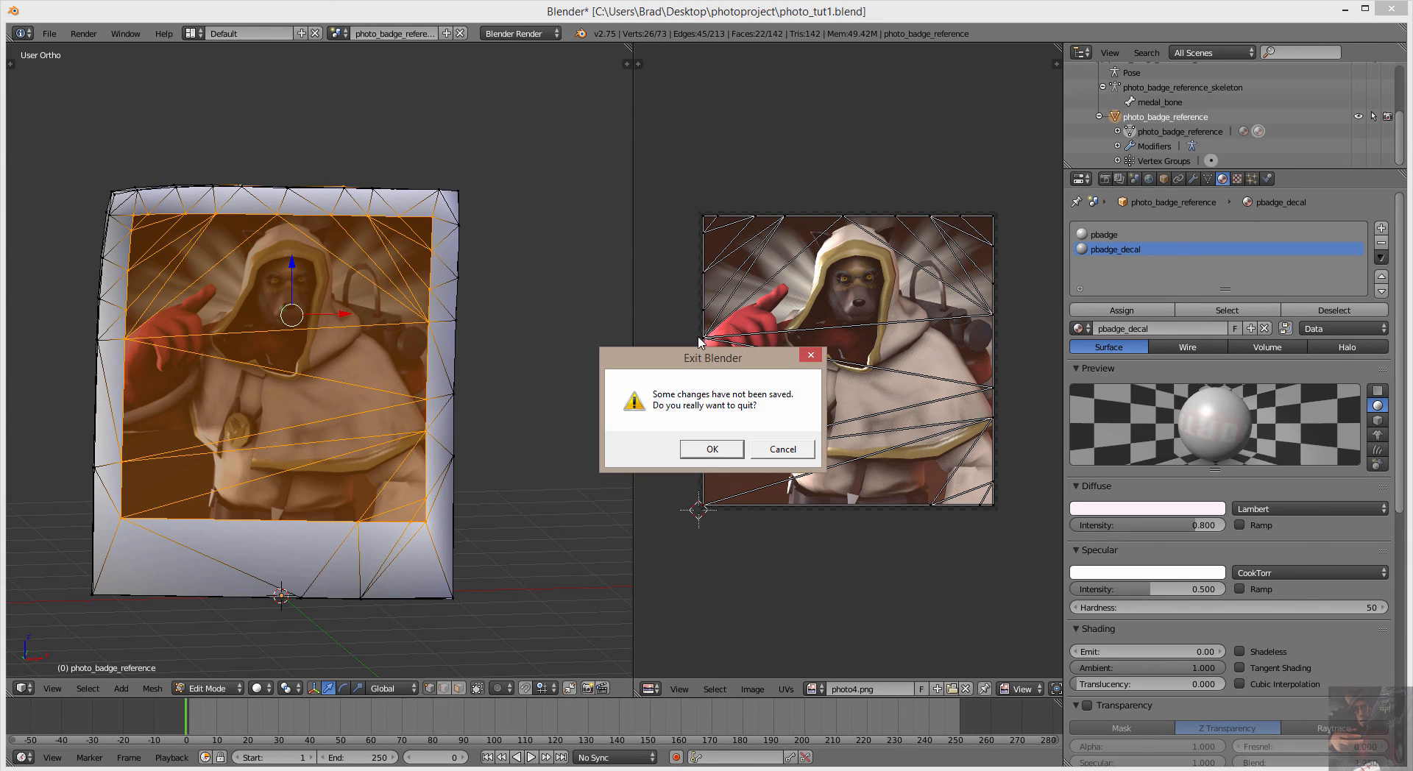
left_click(712, 449)
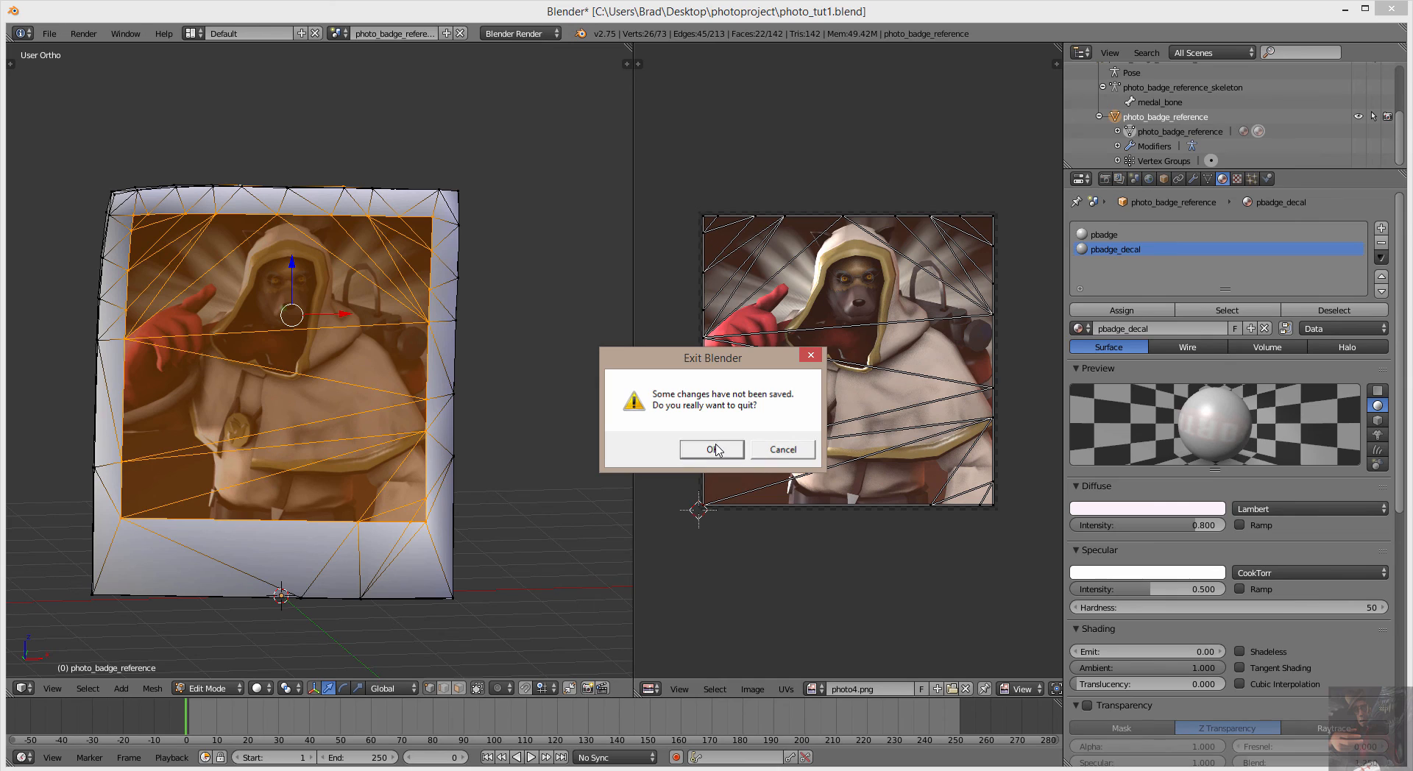